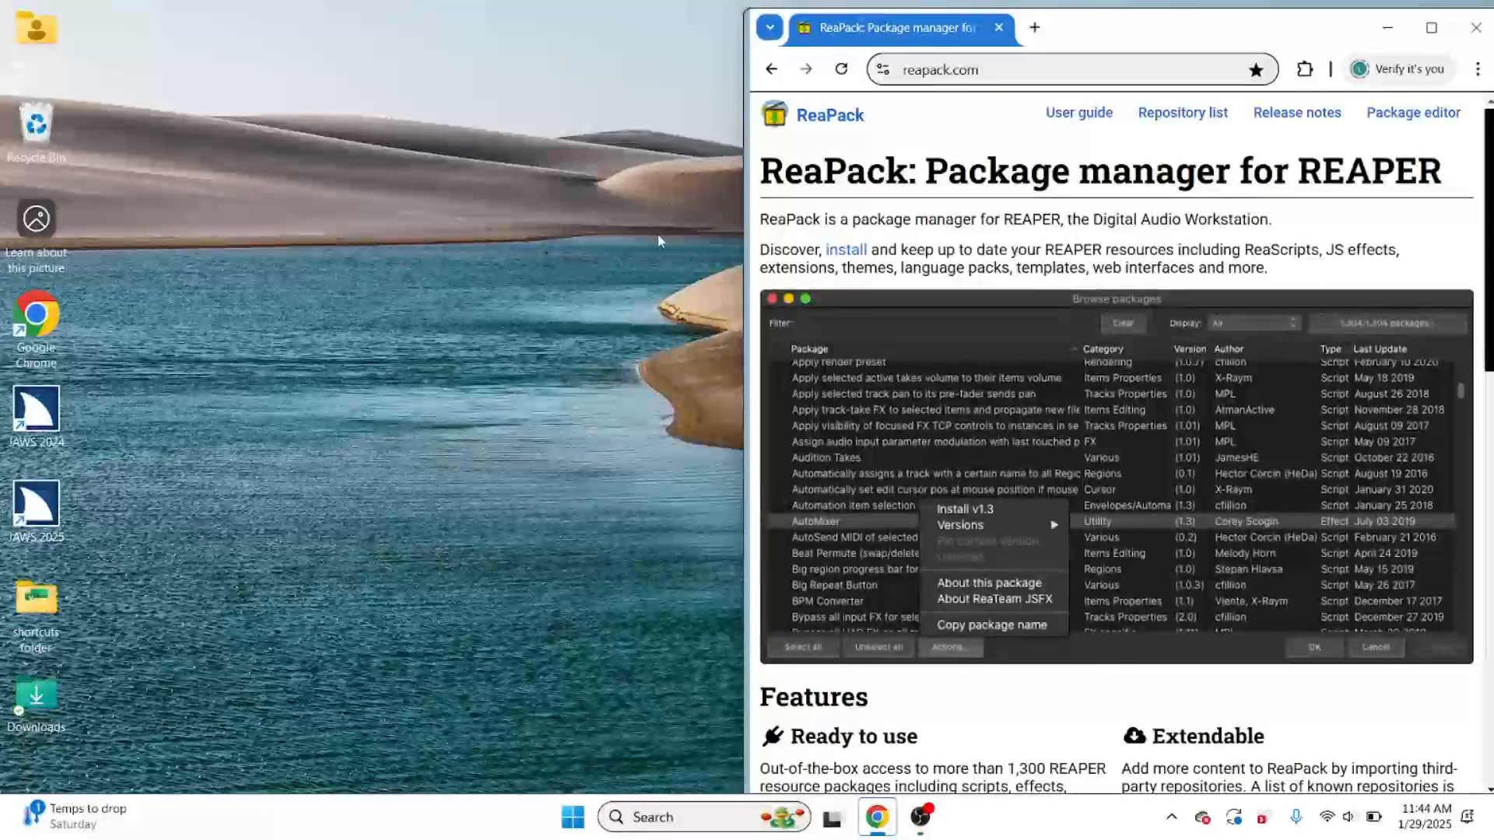
Step: Download the ReaPack Windows x86 64-bit plugin from the Downloads section, skipping the donation
key(insert+F7)
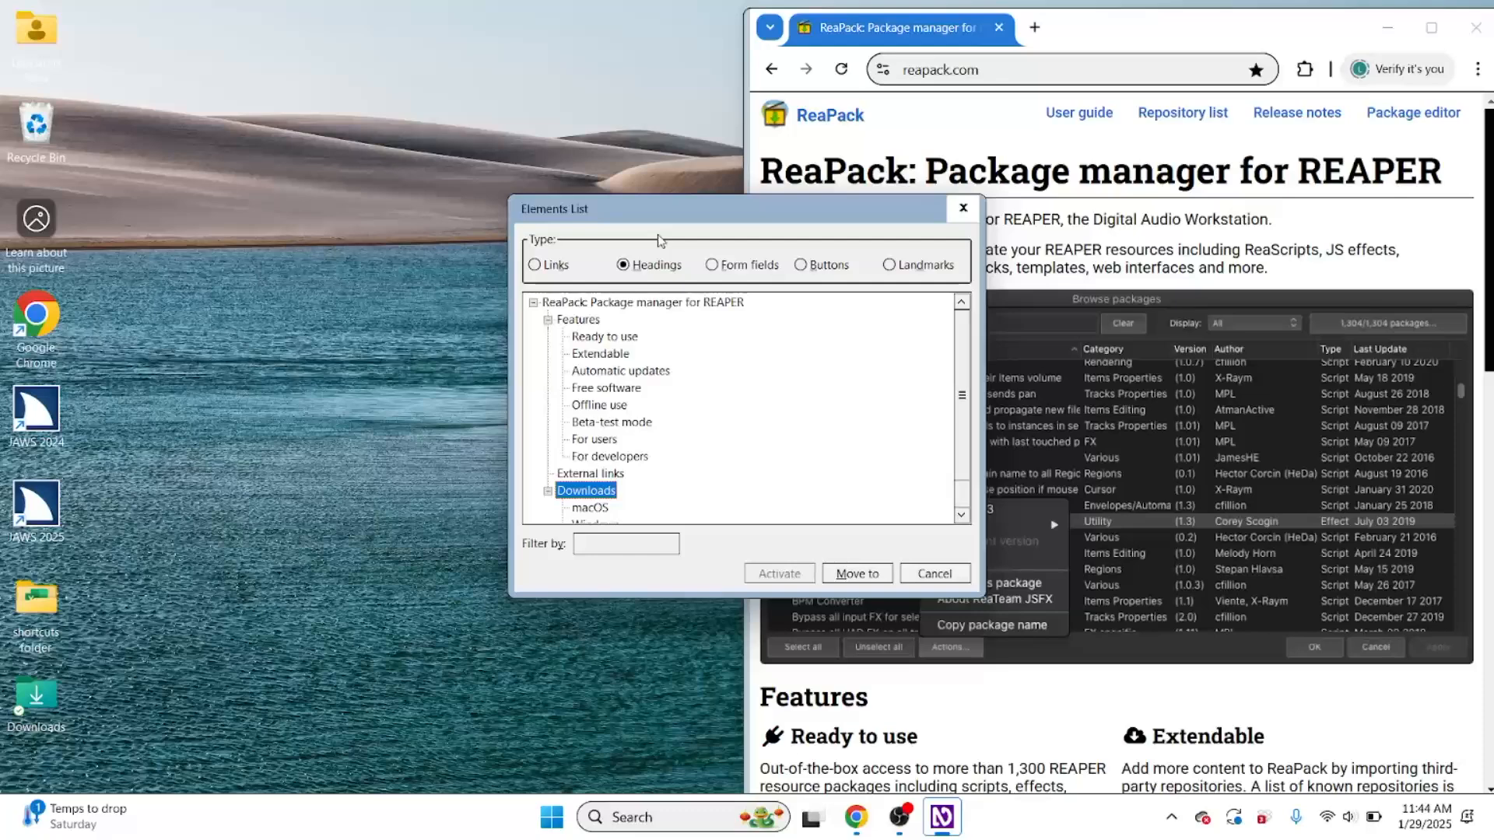
key(Return)
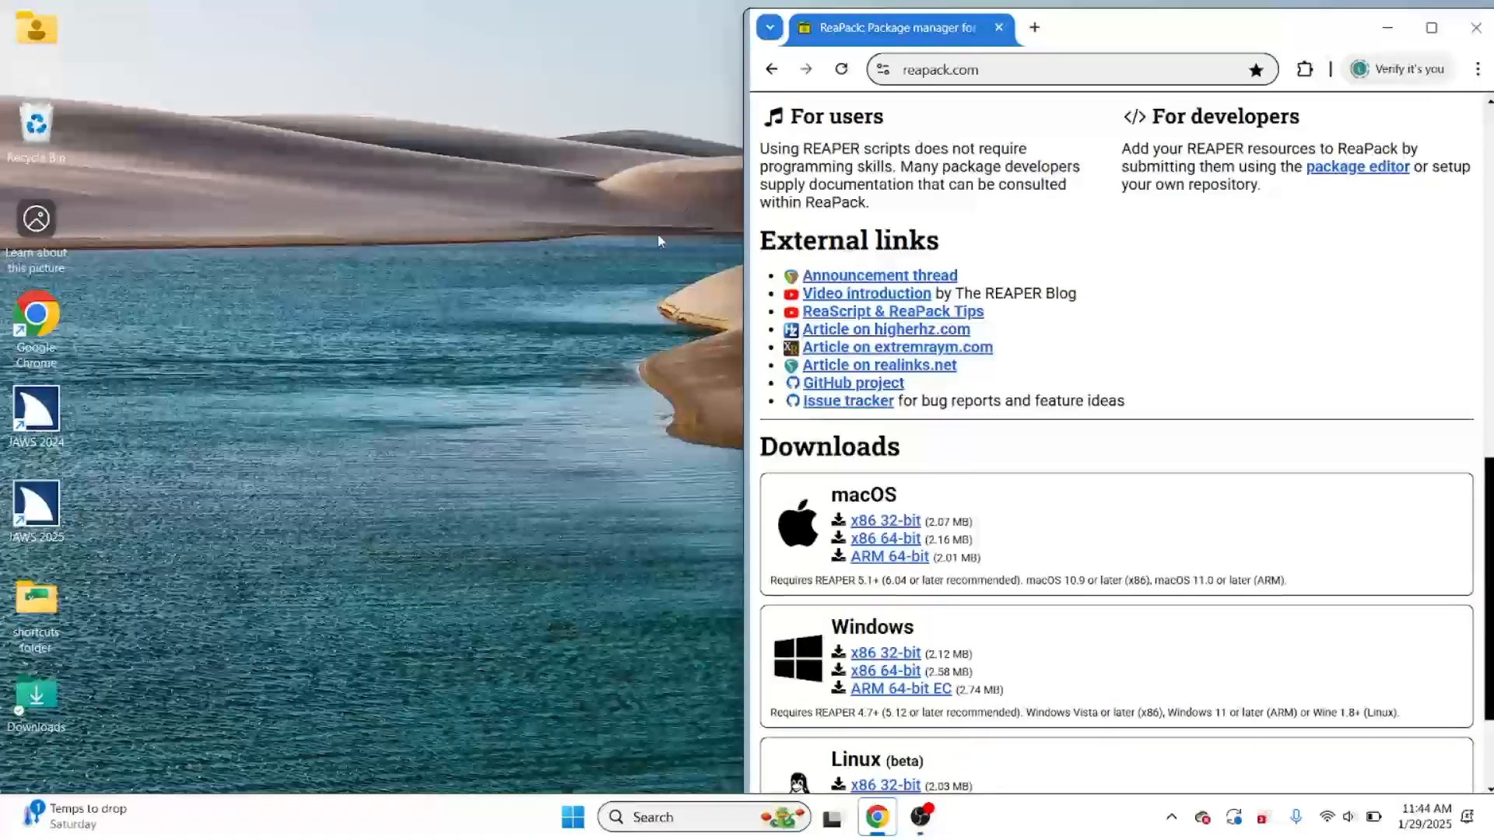
key(F11)
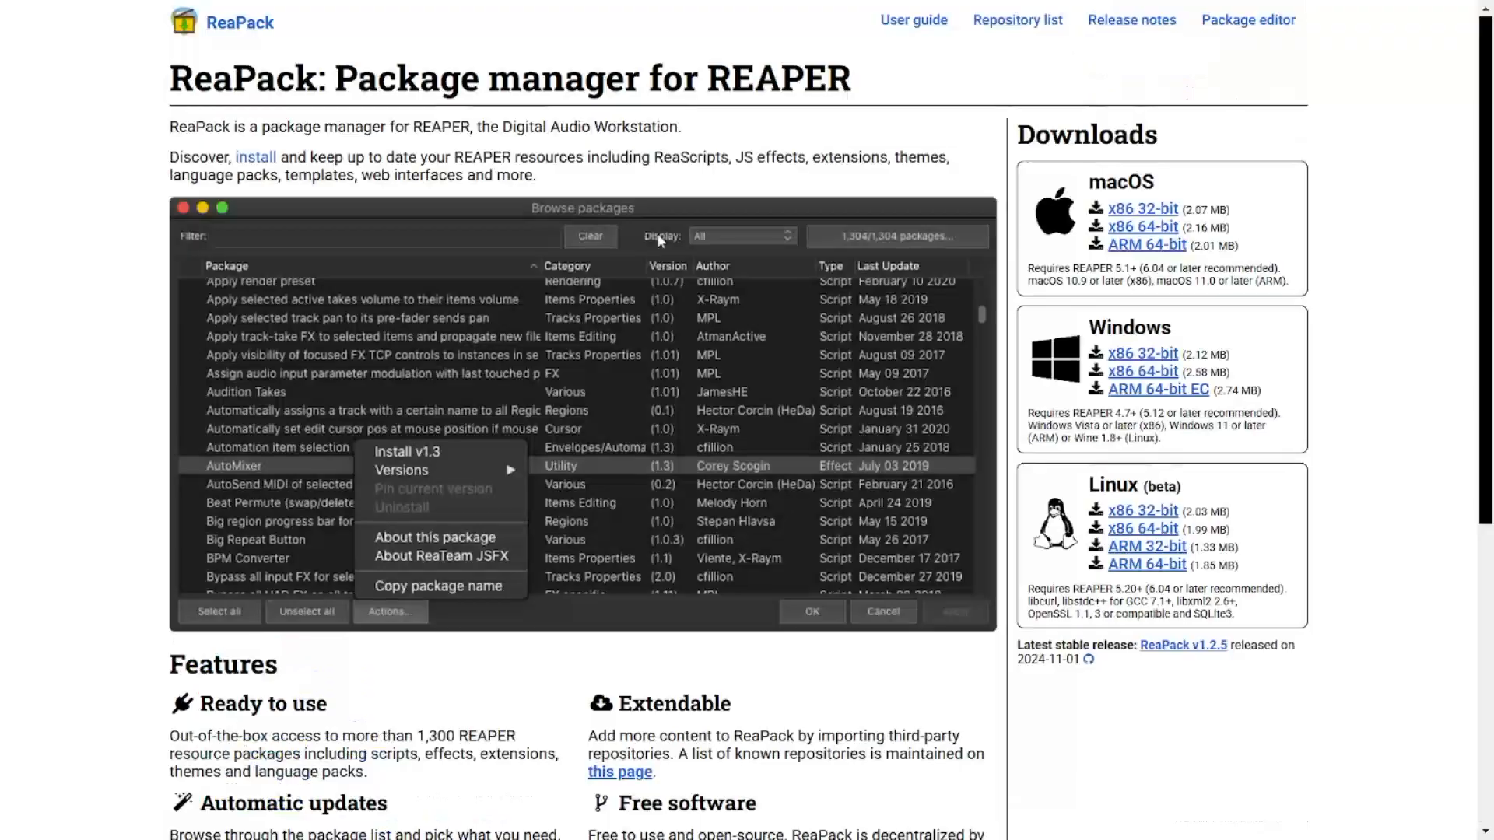
scroll(659, 233, up, 6)
click(1143, 372)
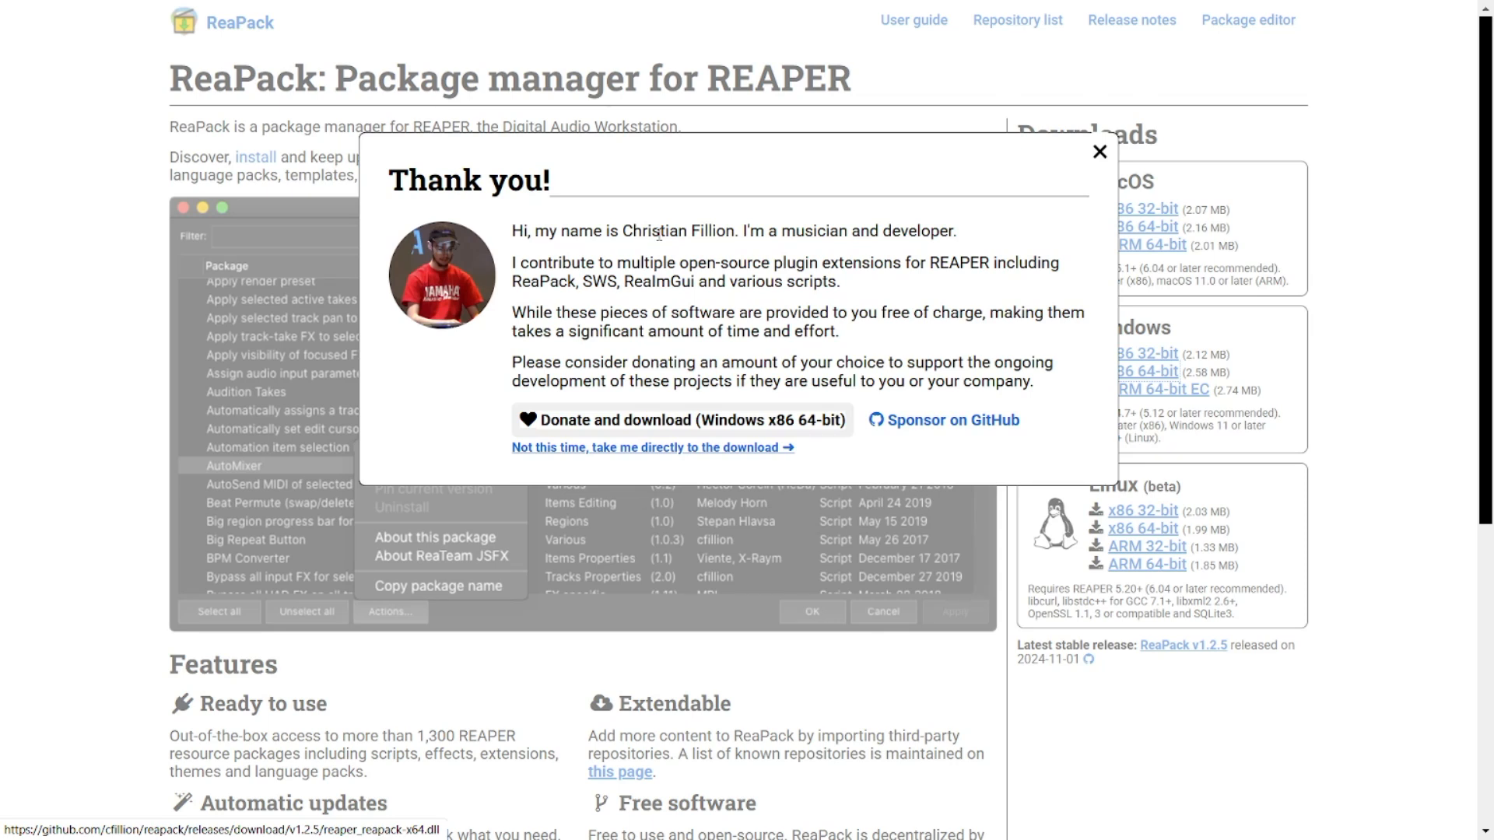
key(Return)
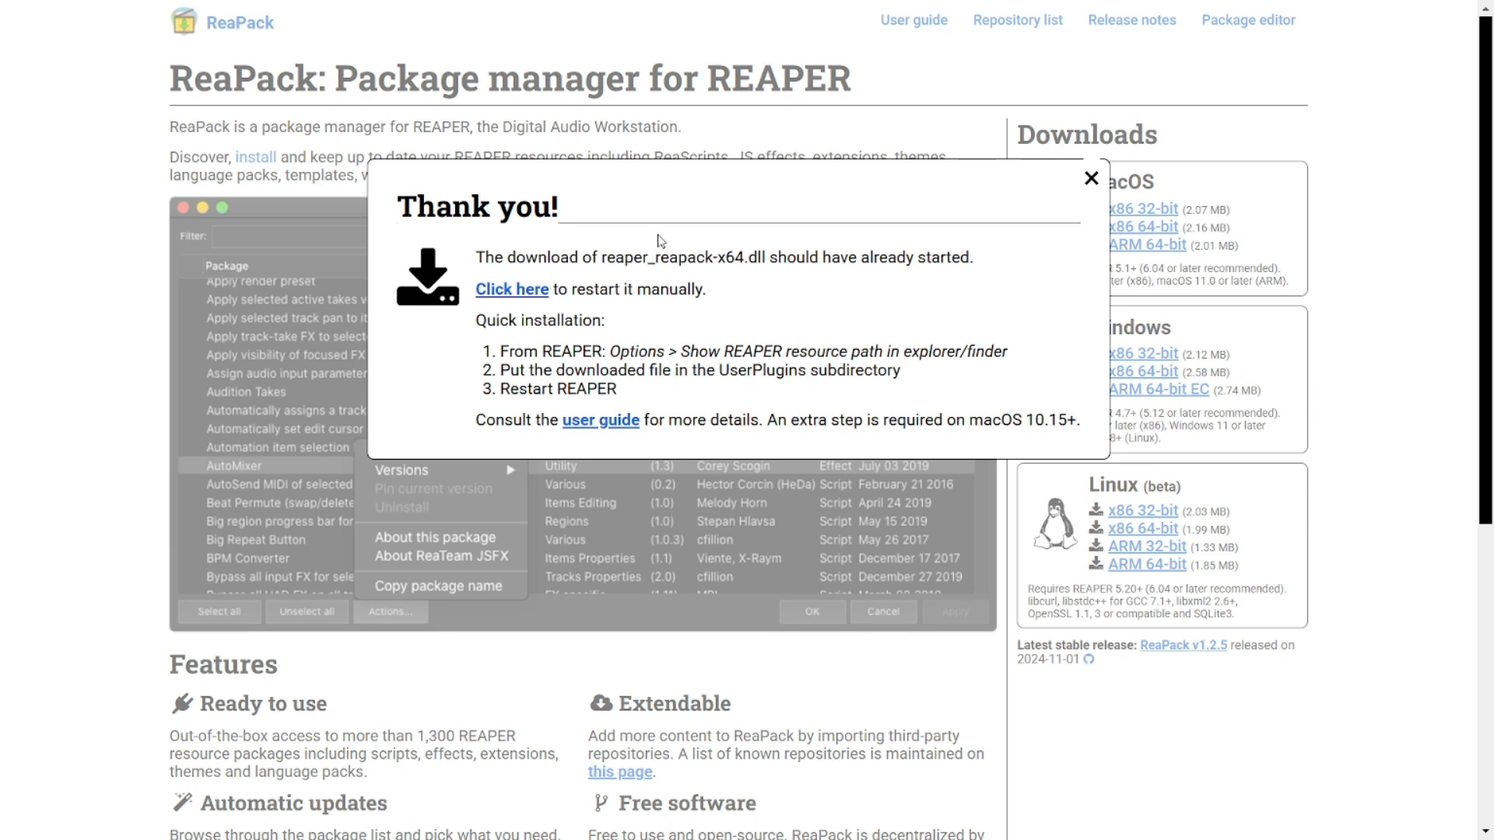
Step: Keep the blocked reaper_reapack-x64 (1).dll download as an unverified file in the download history, then close the browser
key(ctrl+j)
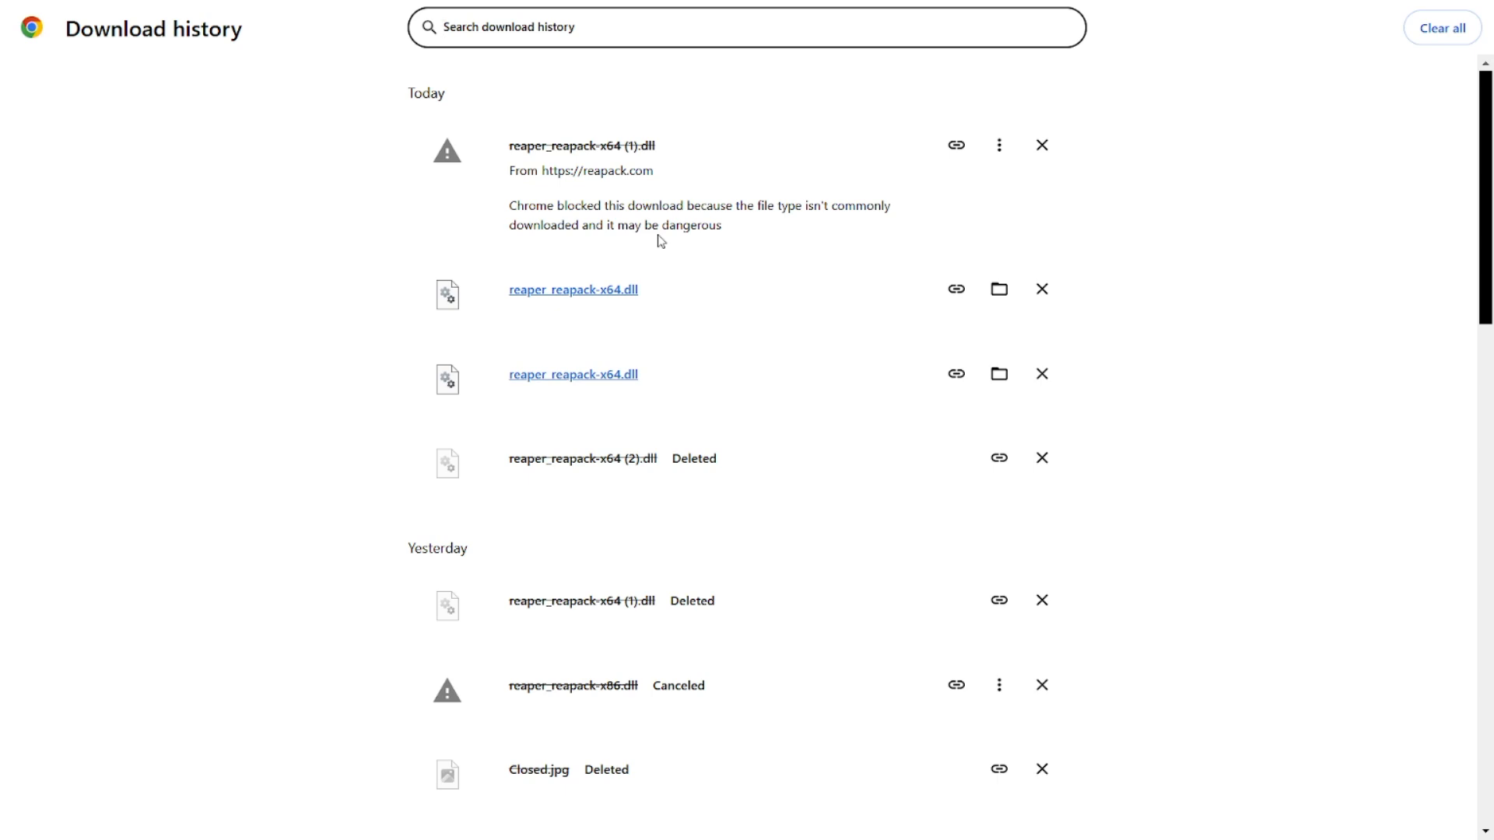
key(Tab)
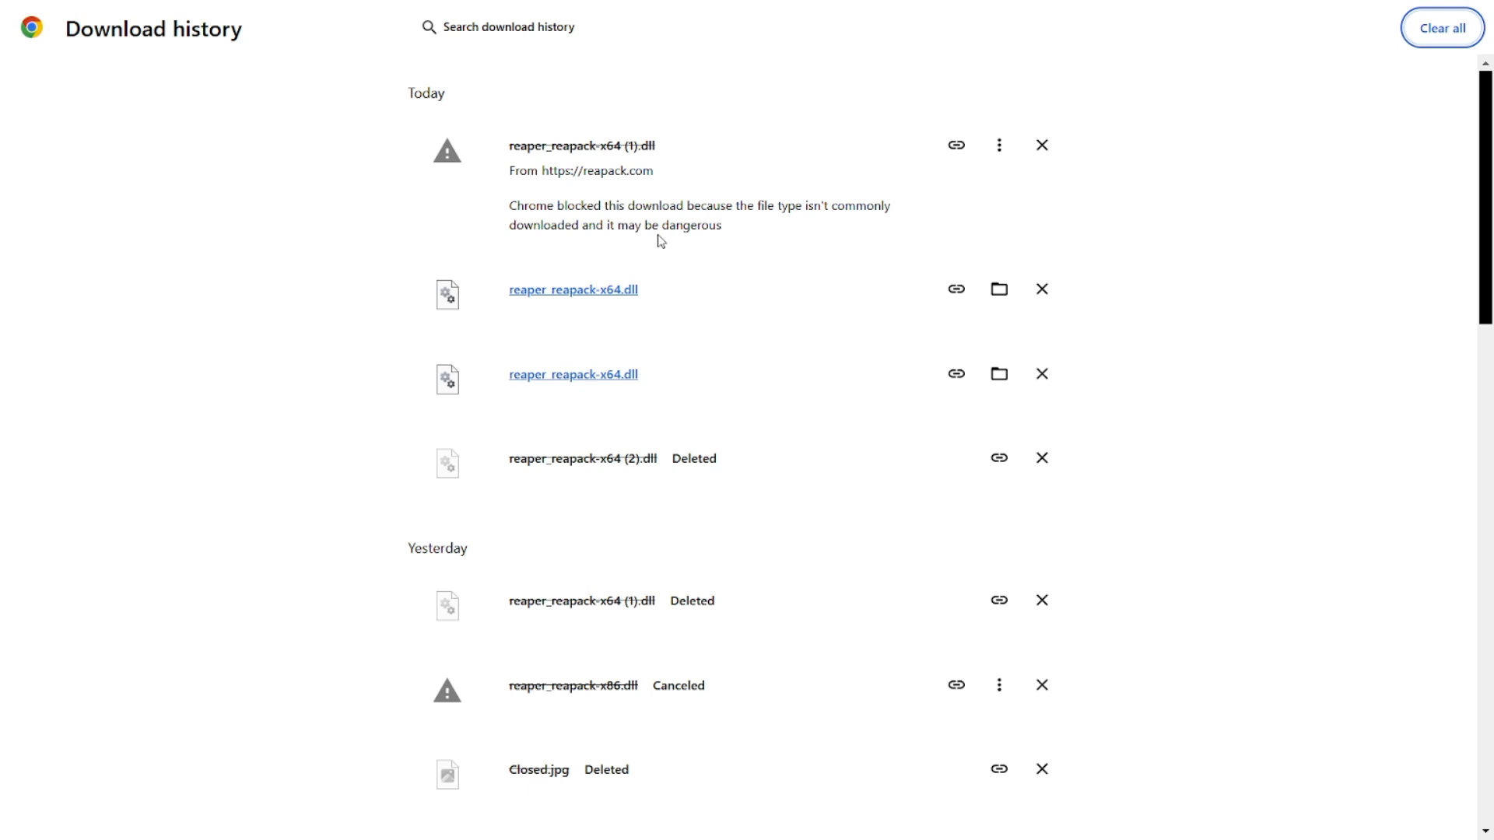
key(Return)
key(Down)
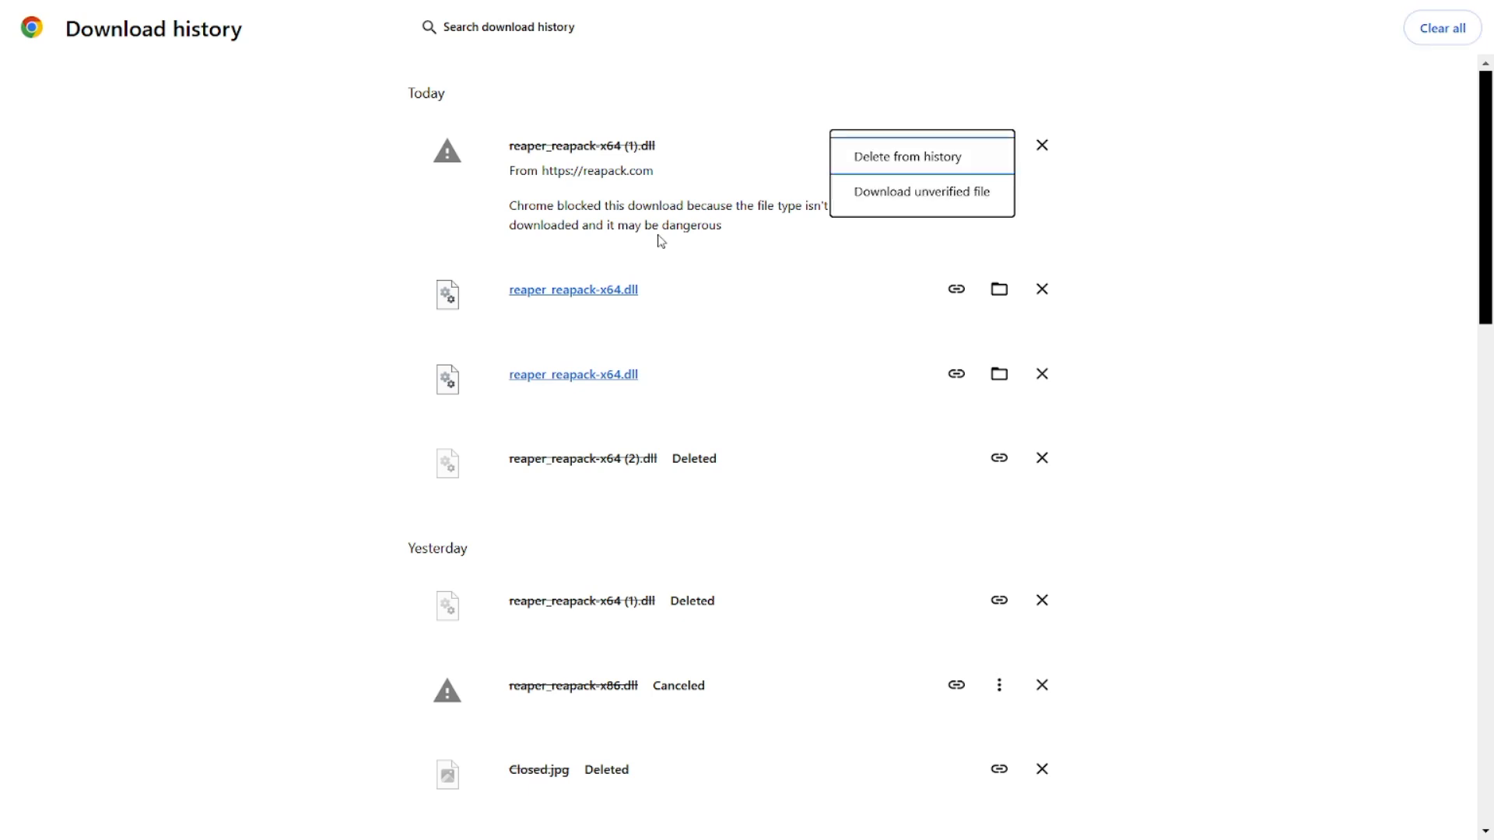
key(Down)
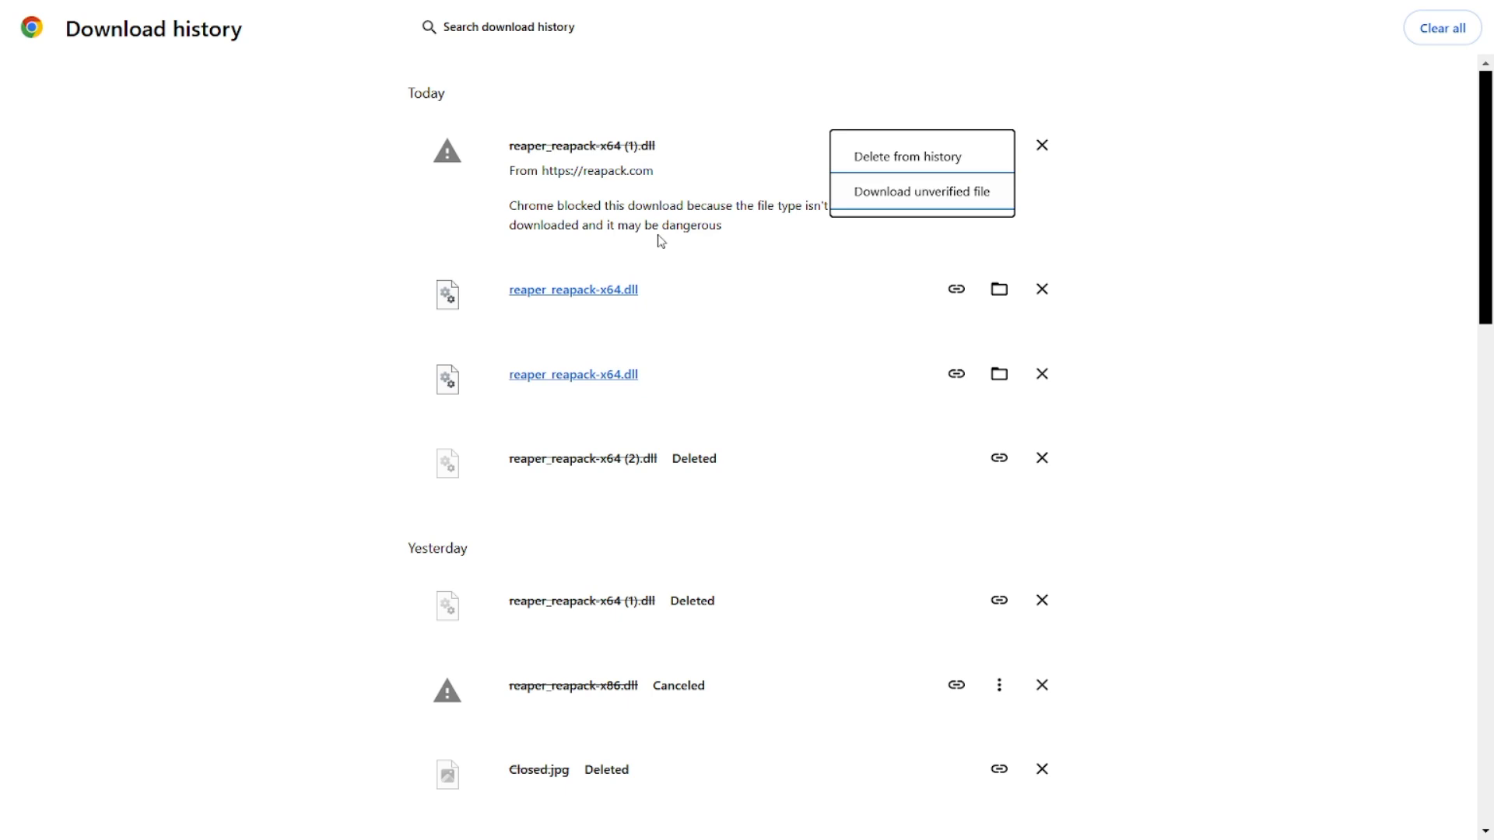
key(Return)
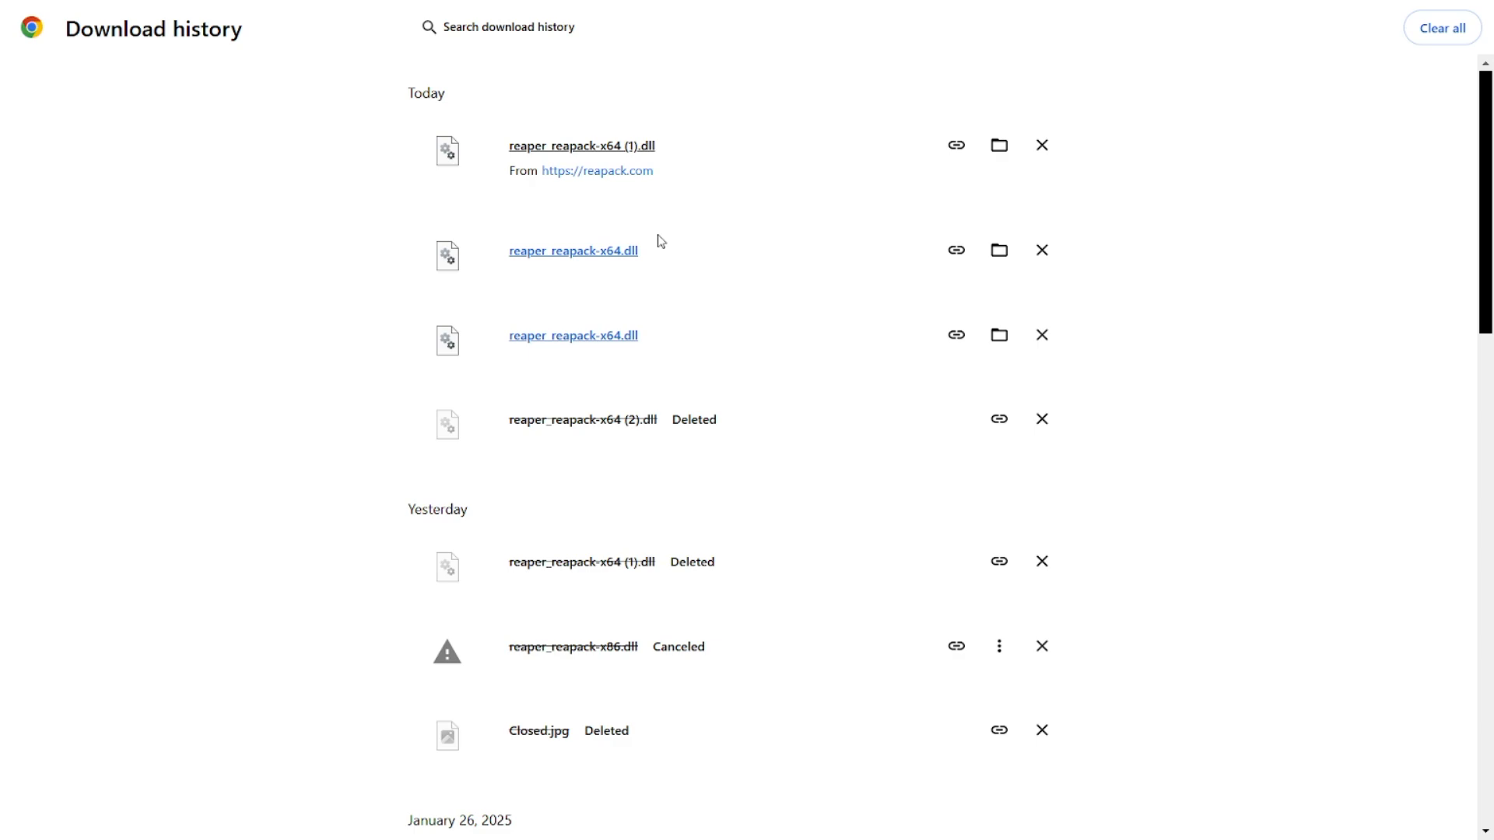
key(alt+F4)
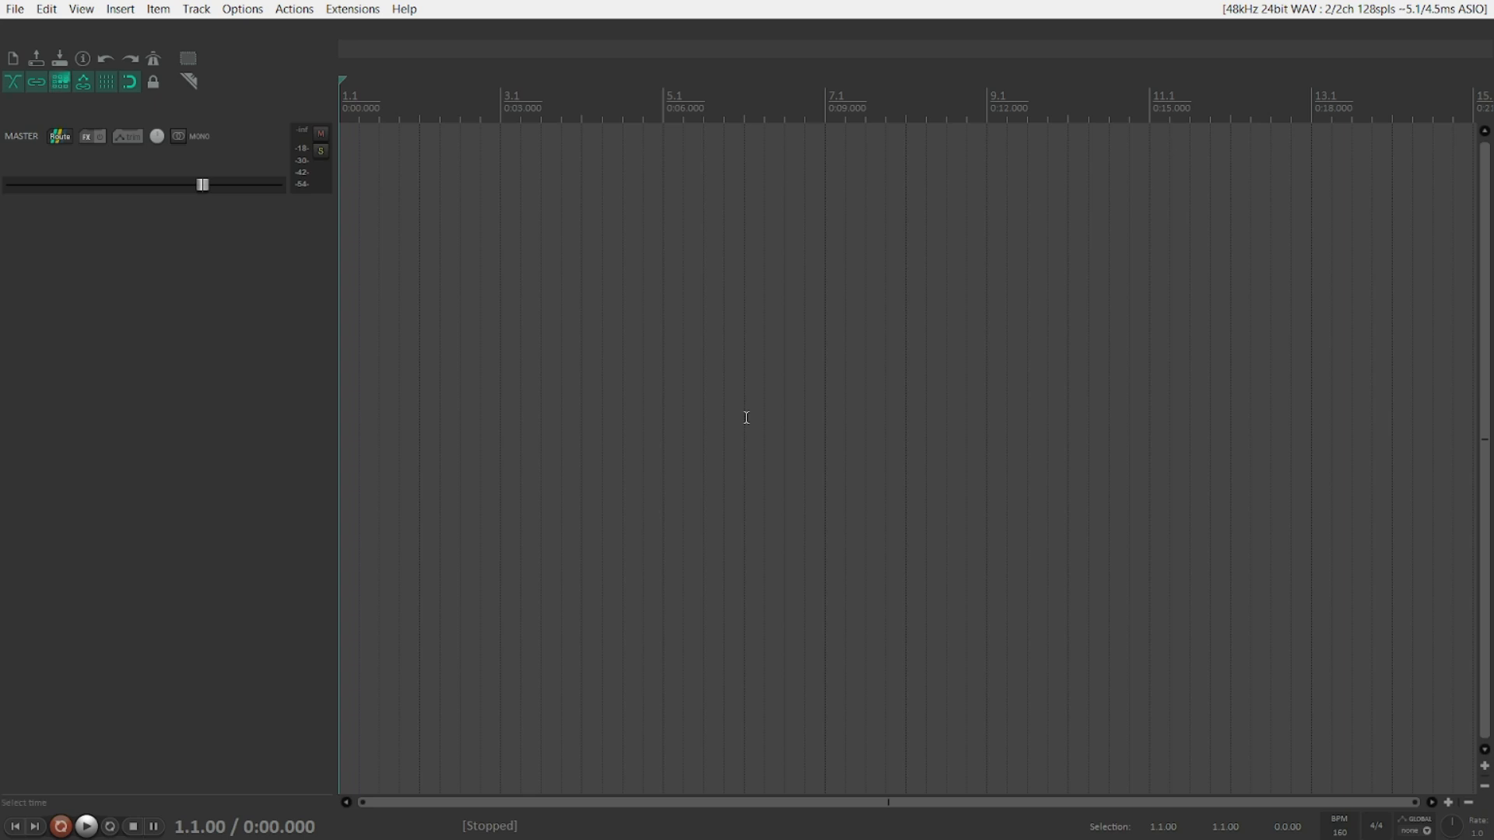
Step: Open the REAPER resource path folder, enter its UserPlugins subfolder and paste the ReaPack DLL into it
key(alt+o)
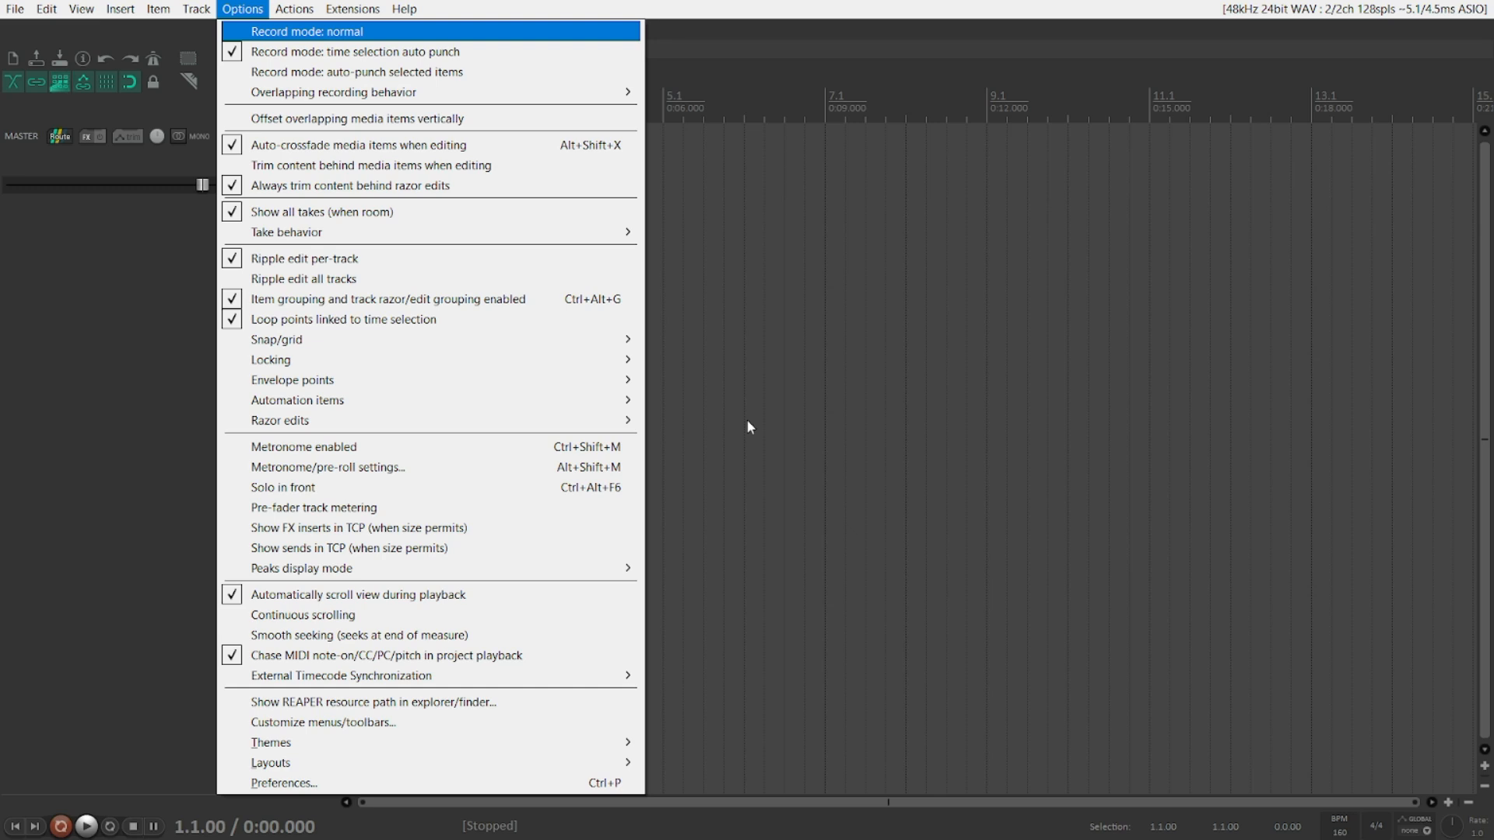
key(Up)
key(Up)
key(Up)
key(Up)
key(Up)
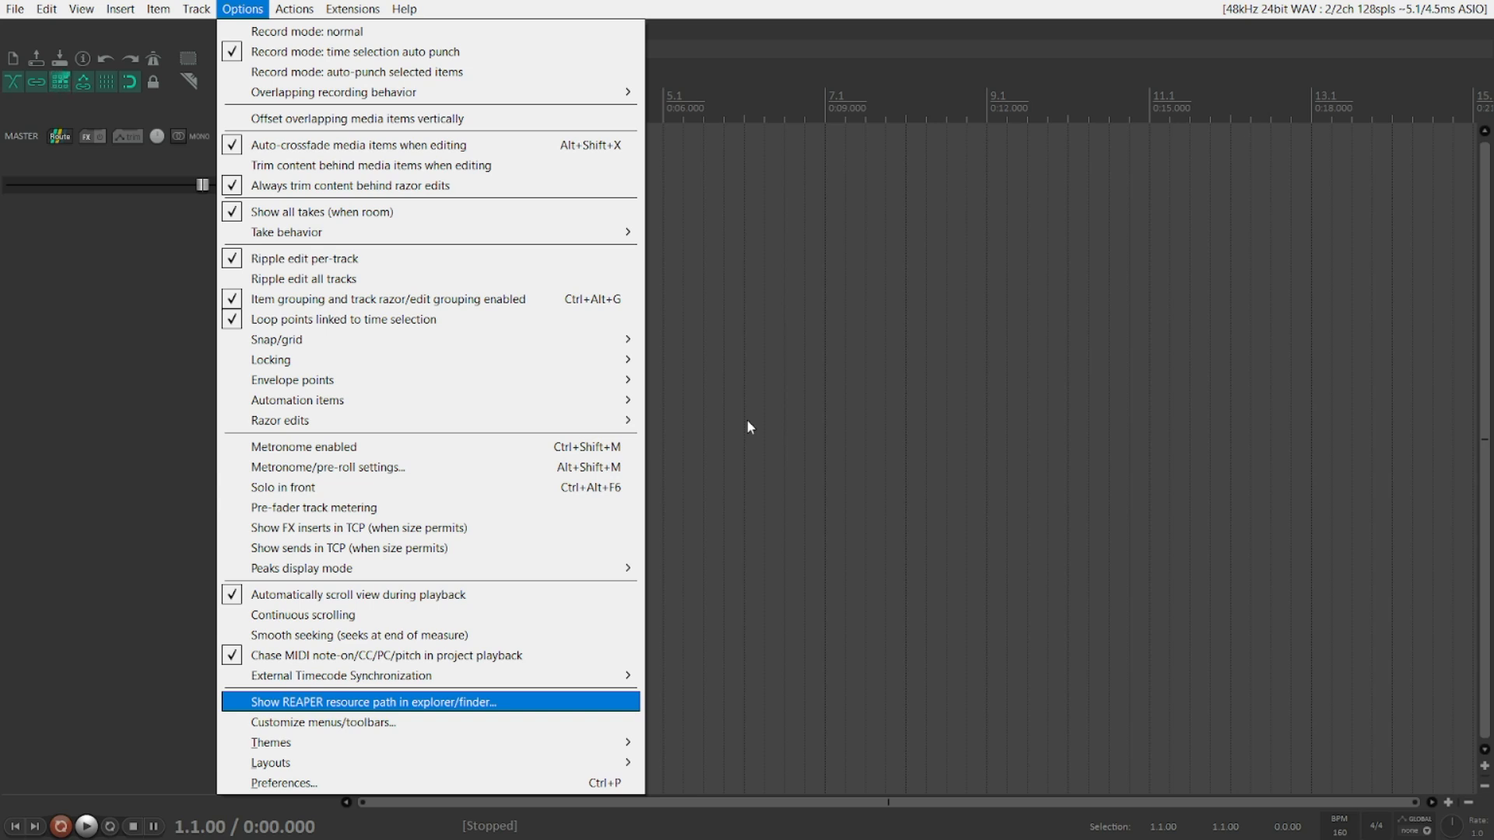
key(Return)
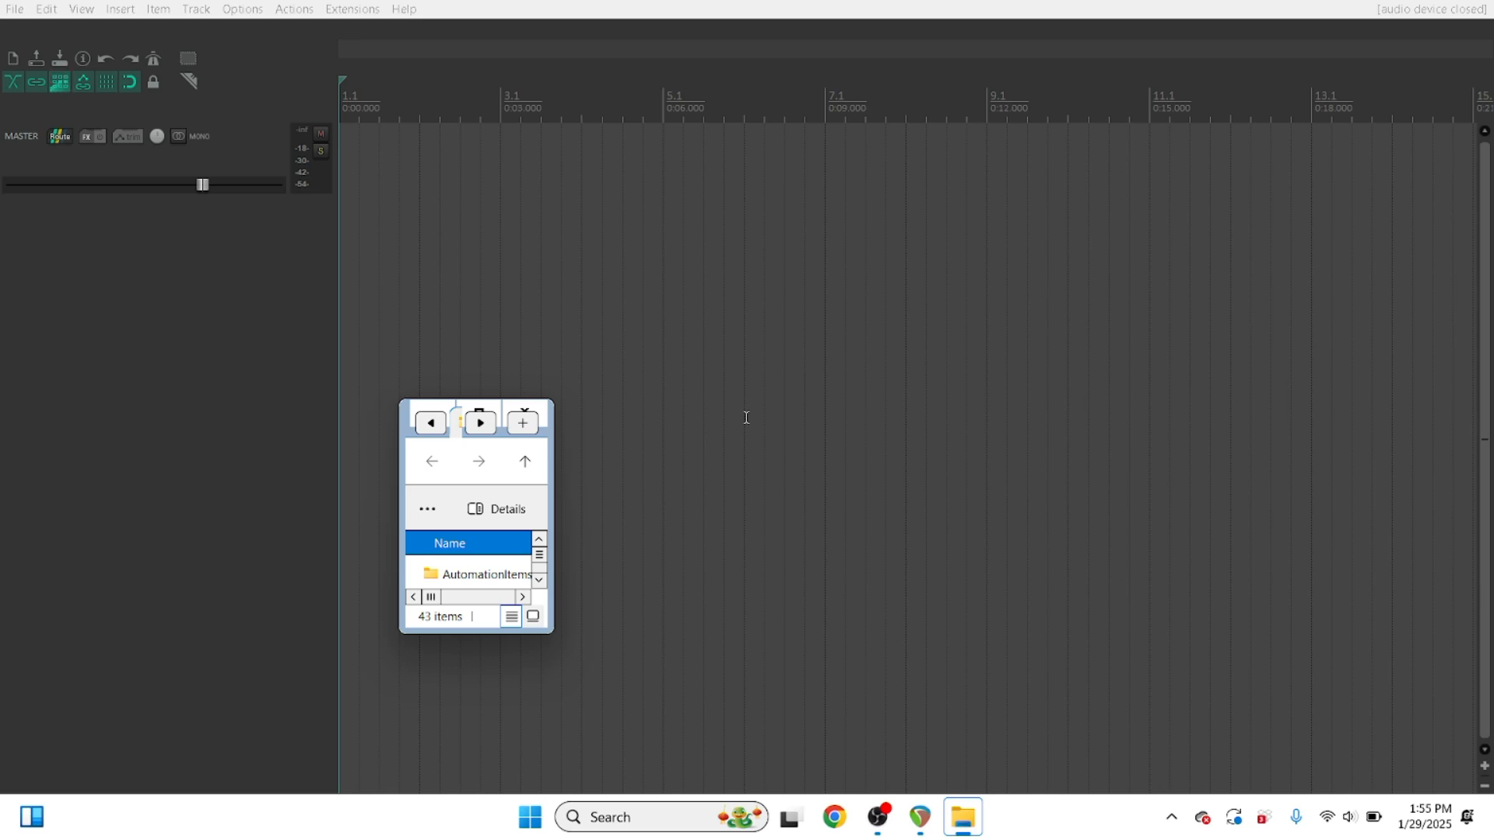
key(u)
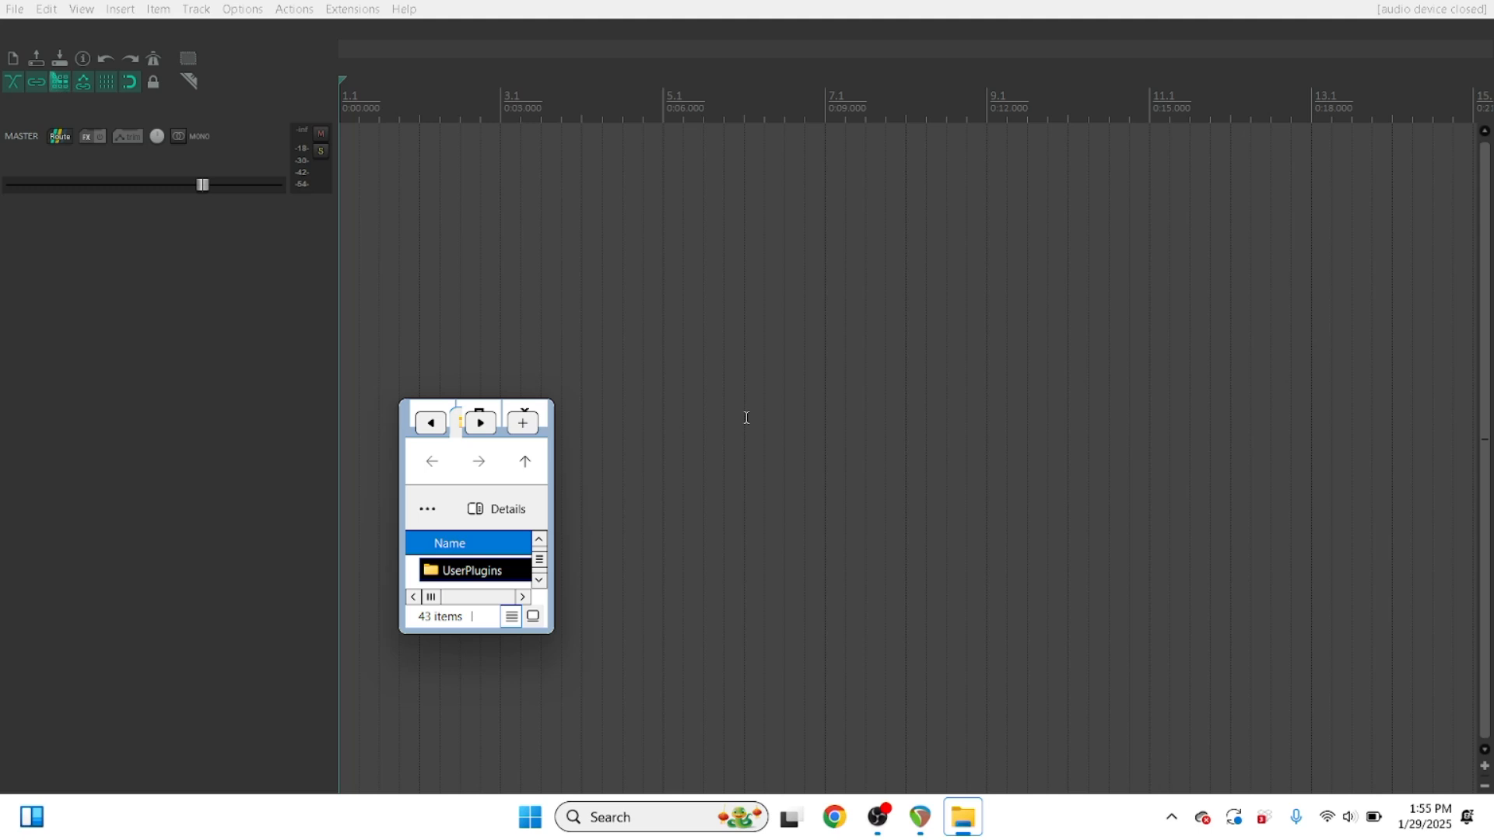
key(Return)
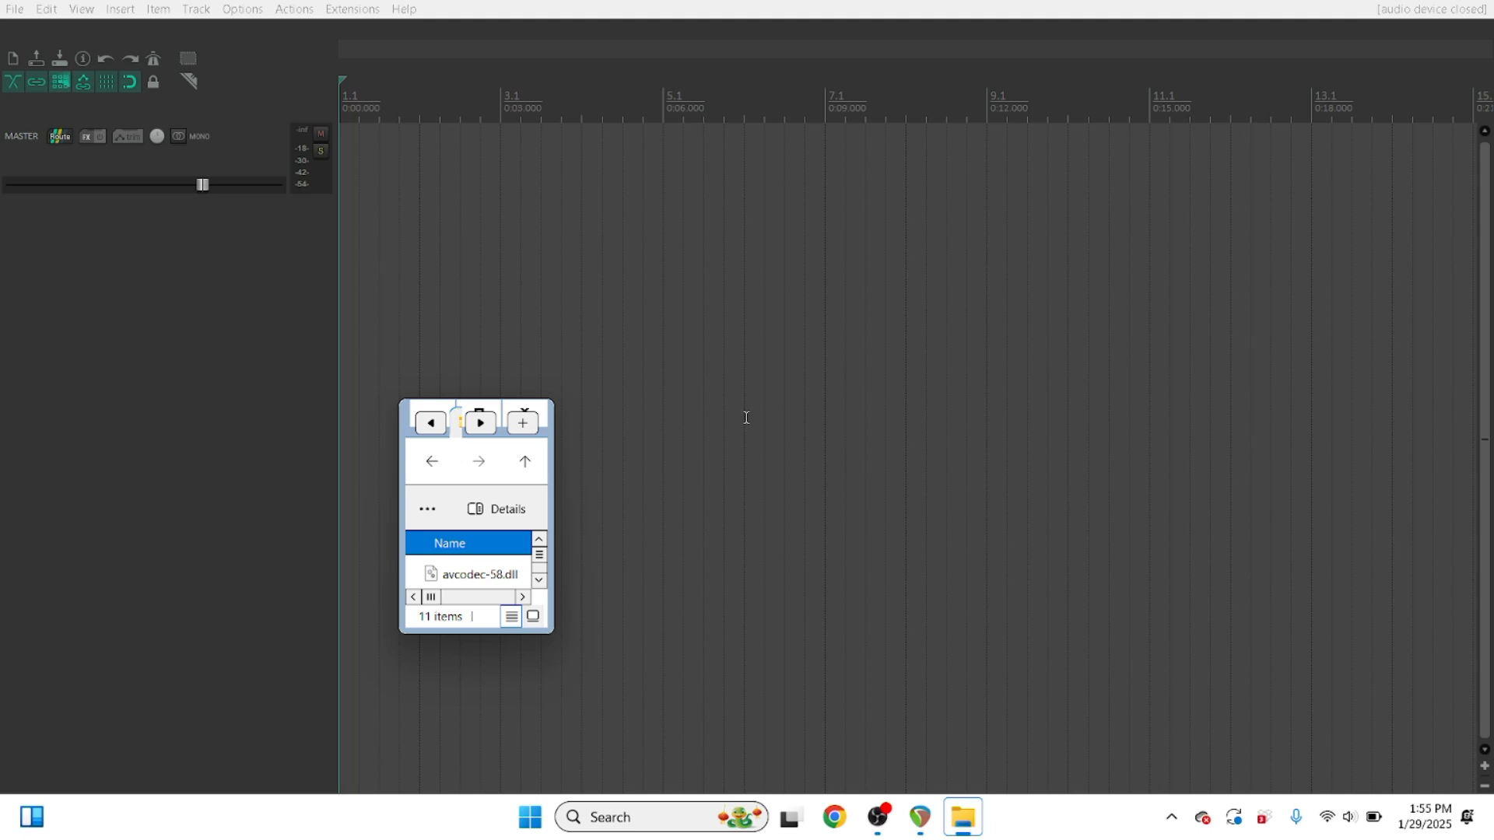
key(ctrl+v)
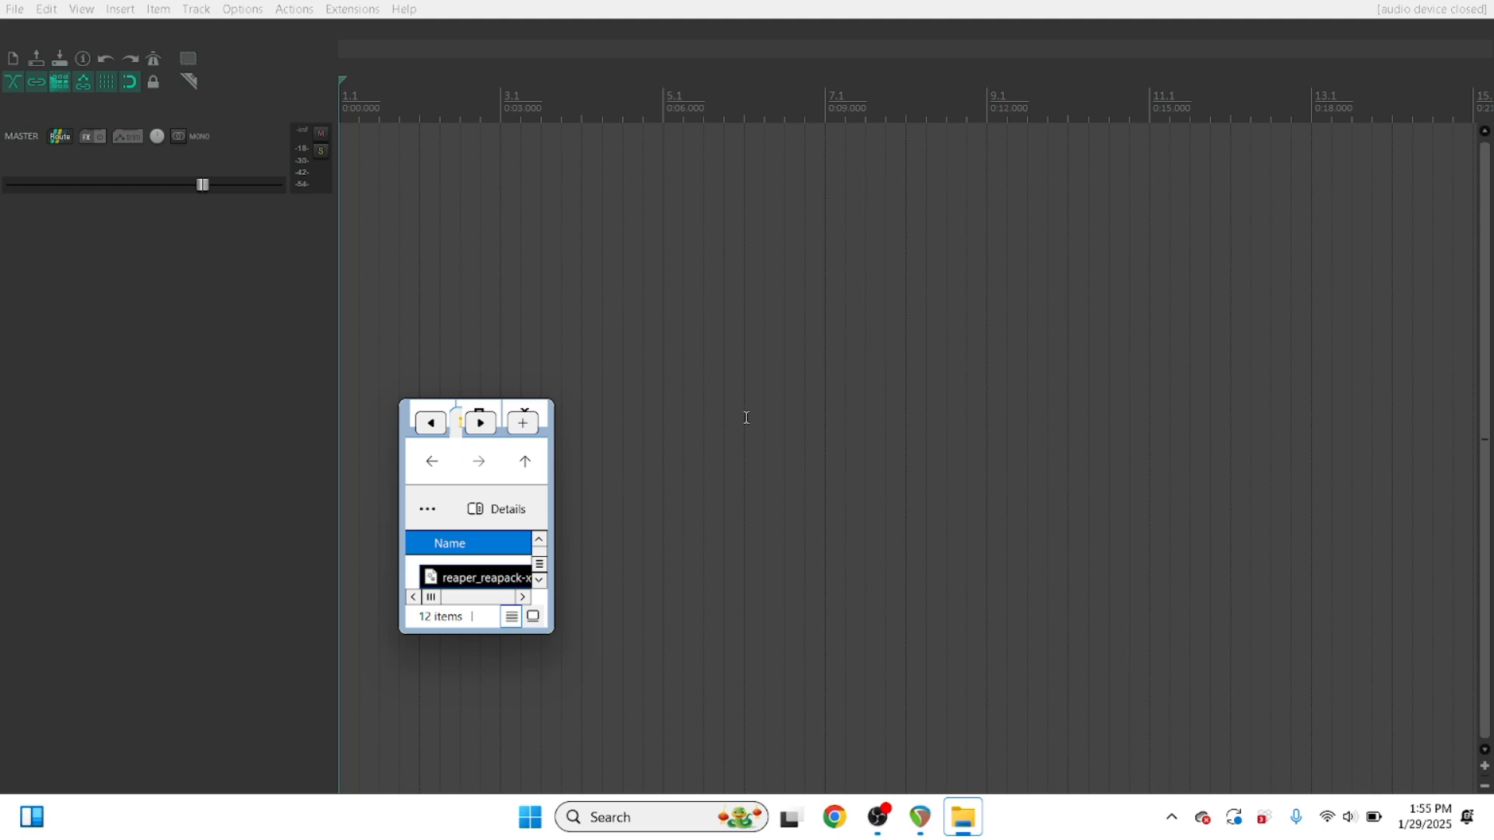
Step: Run ReaPack's Synchronize packages command in REAPER
click(747, 418)
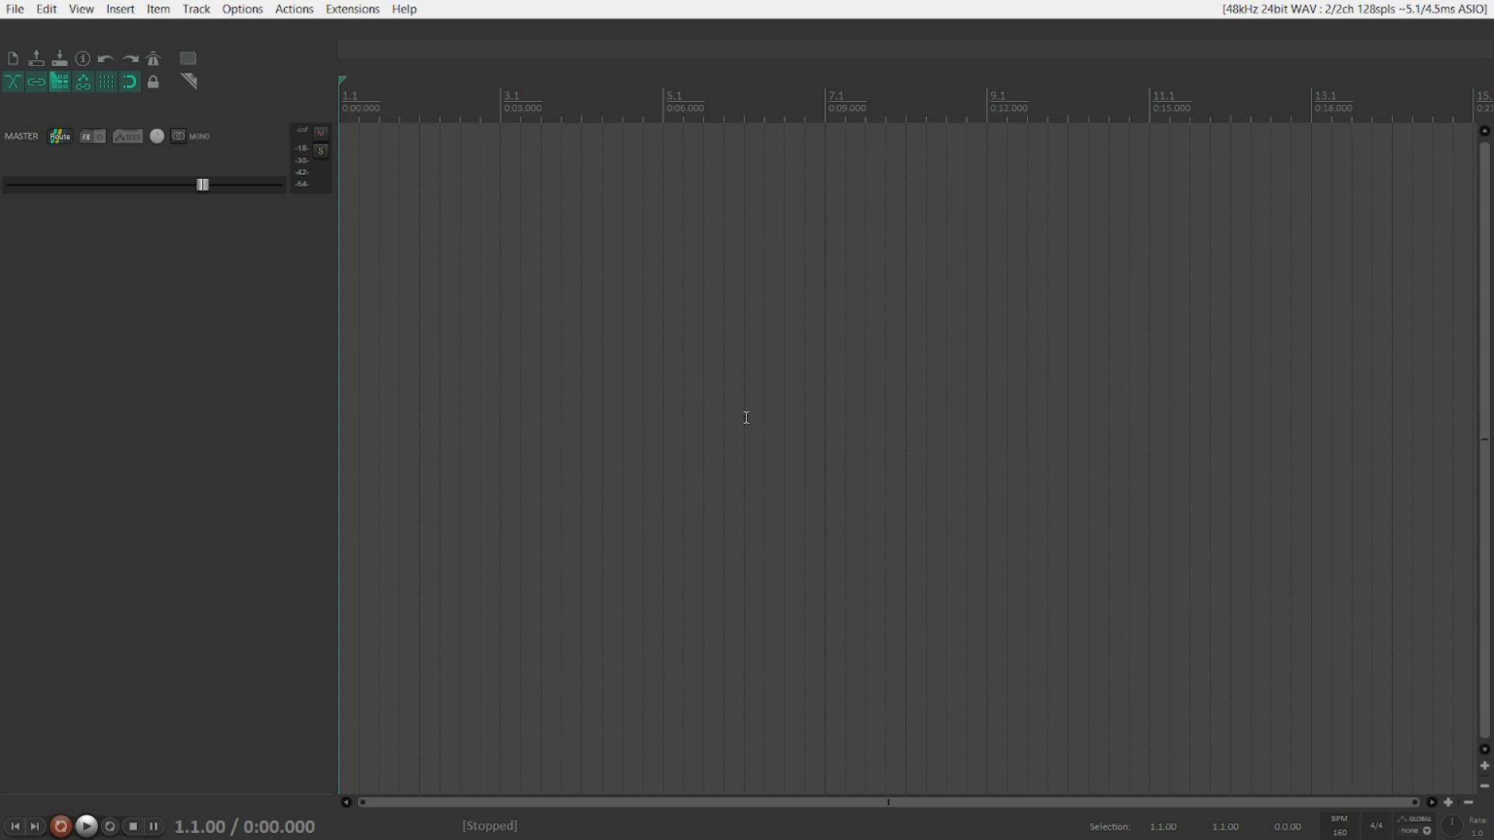
key(alt+x)
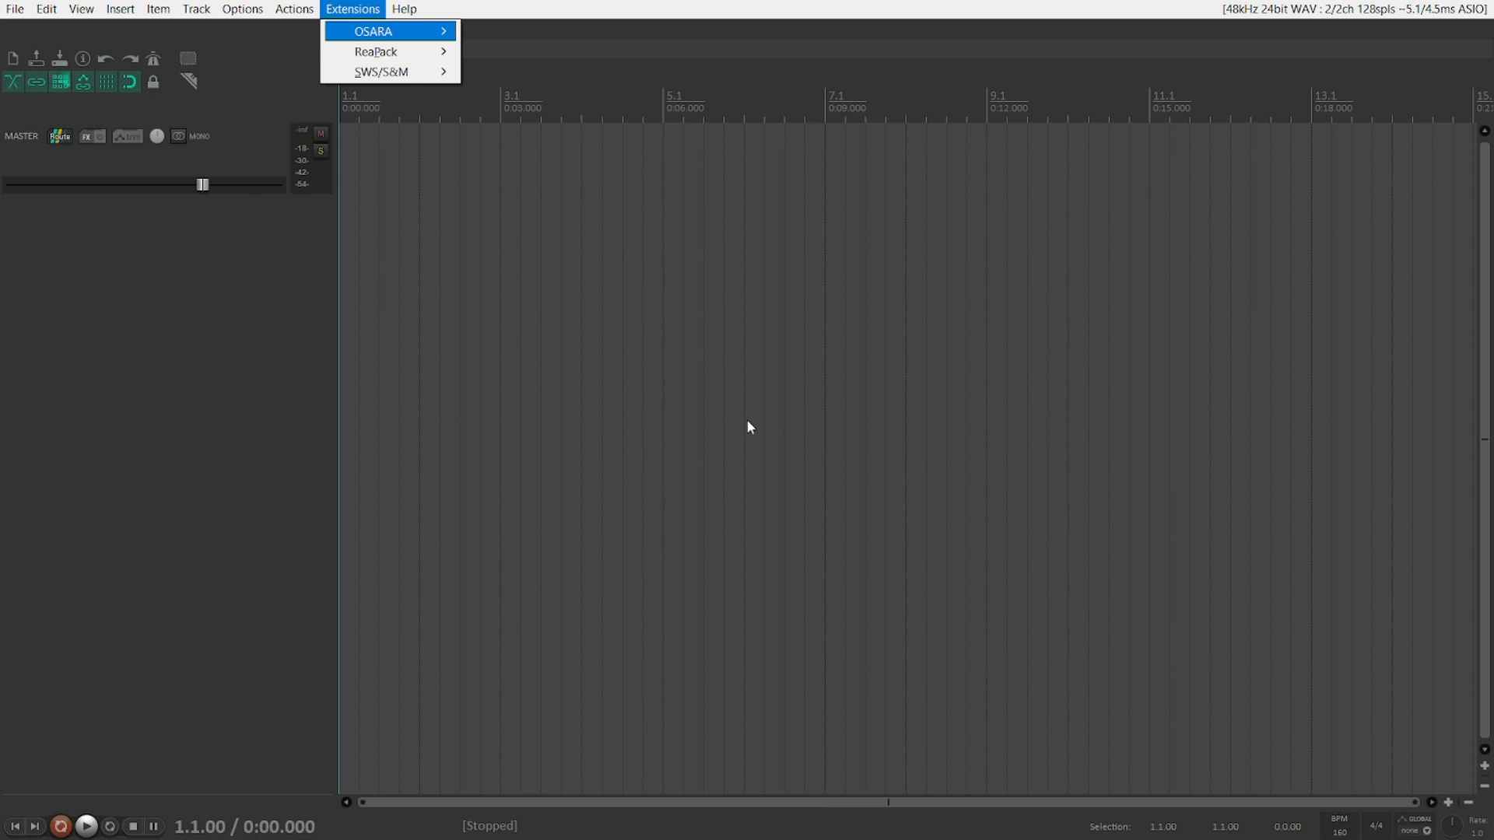
key(Down)
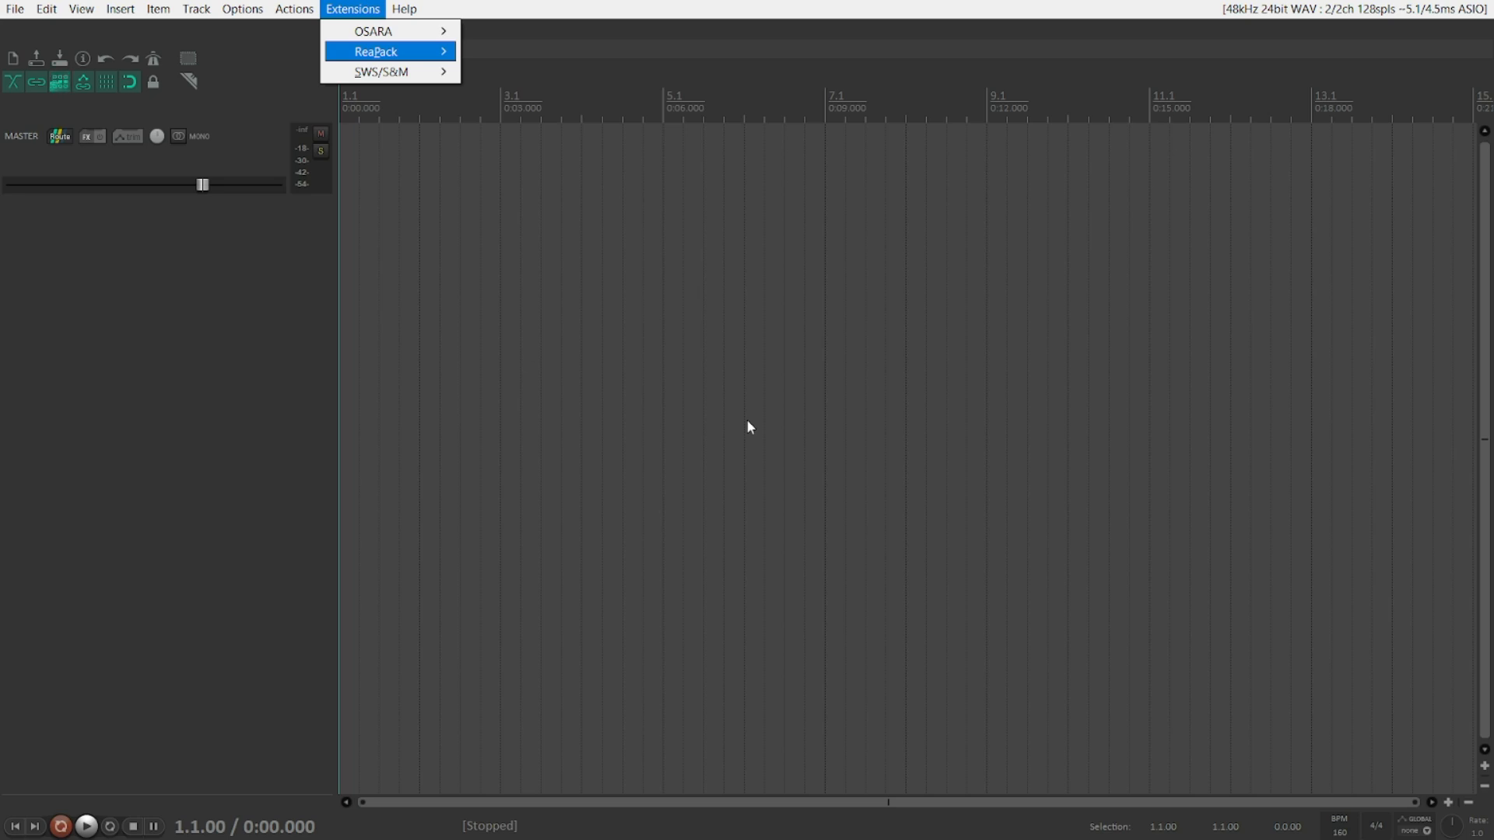
key(Right)
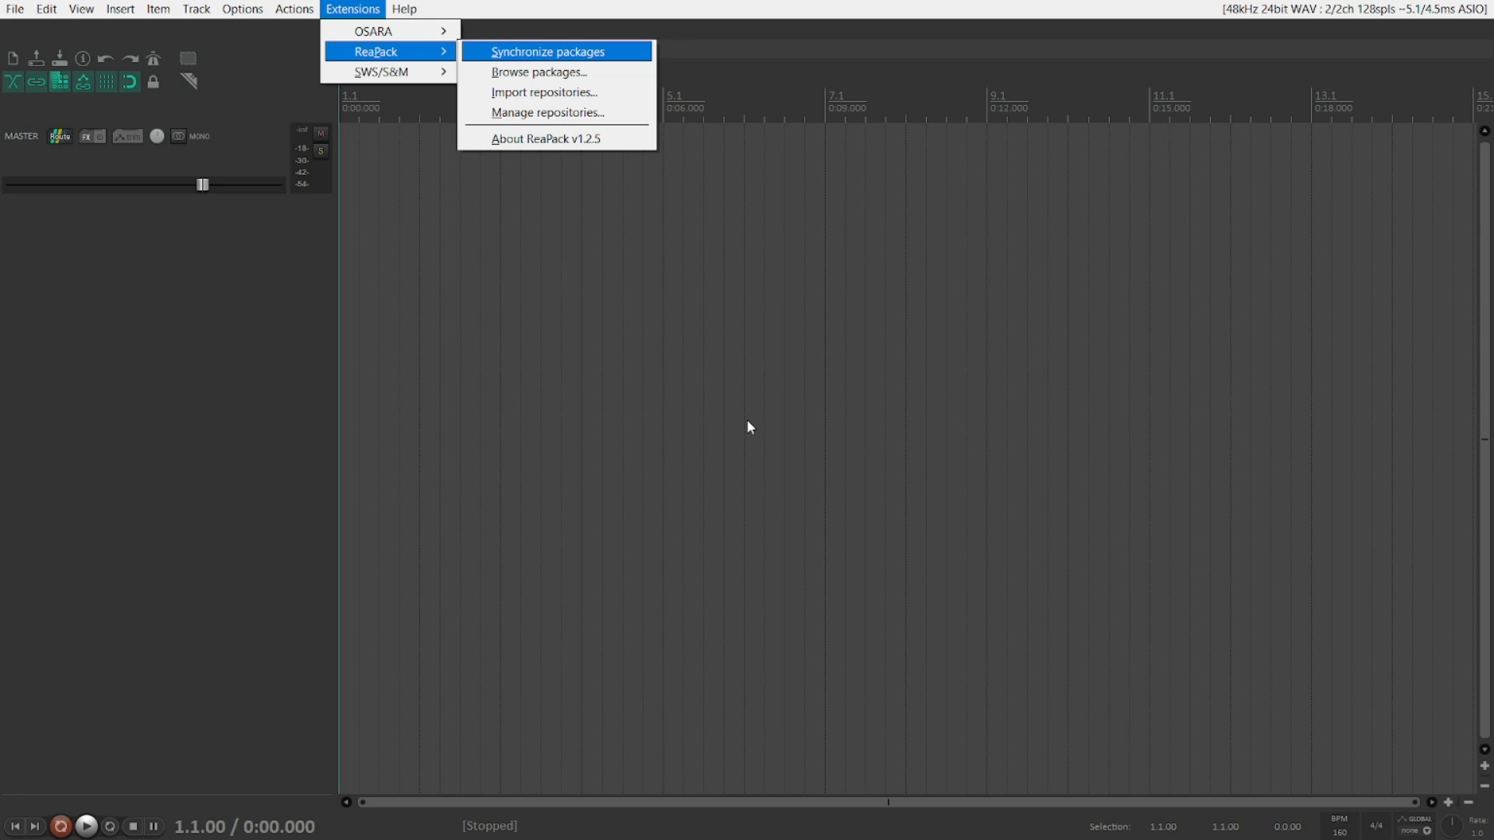
key(Down)
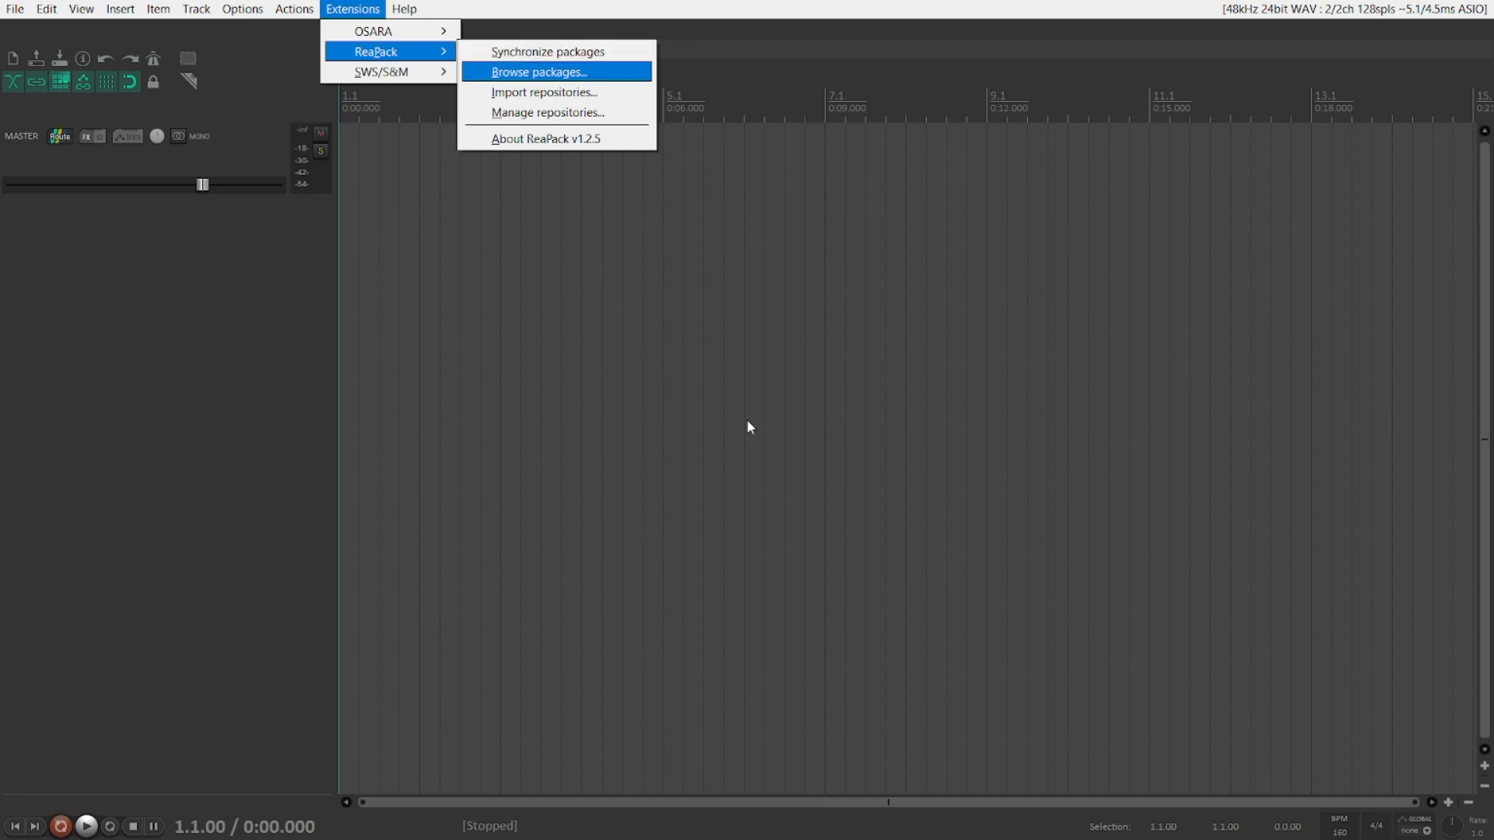
key(Down)
key(Down)
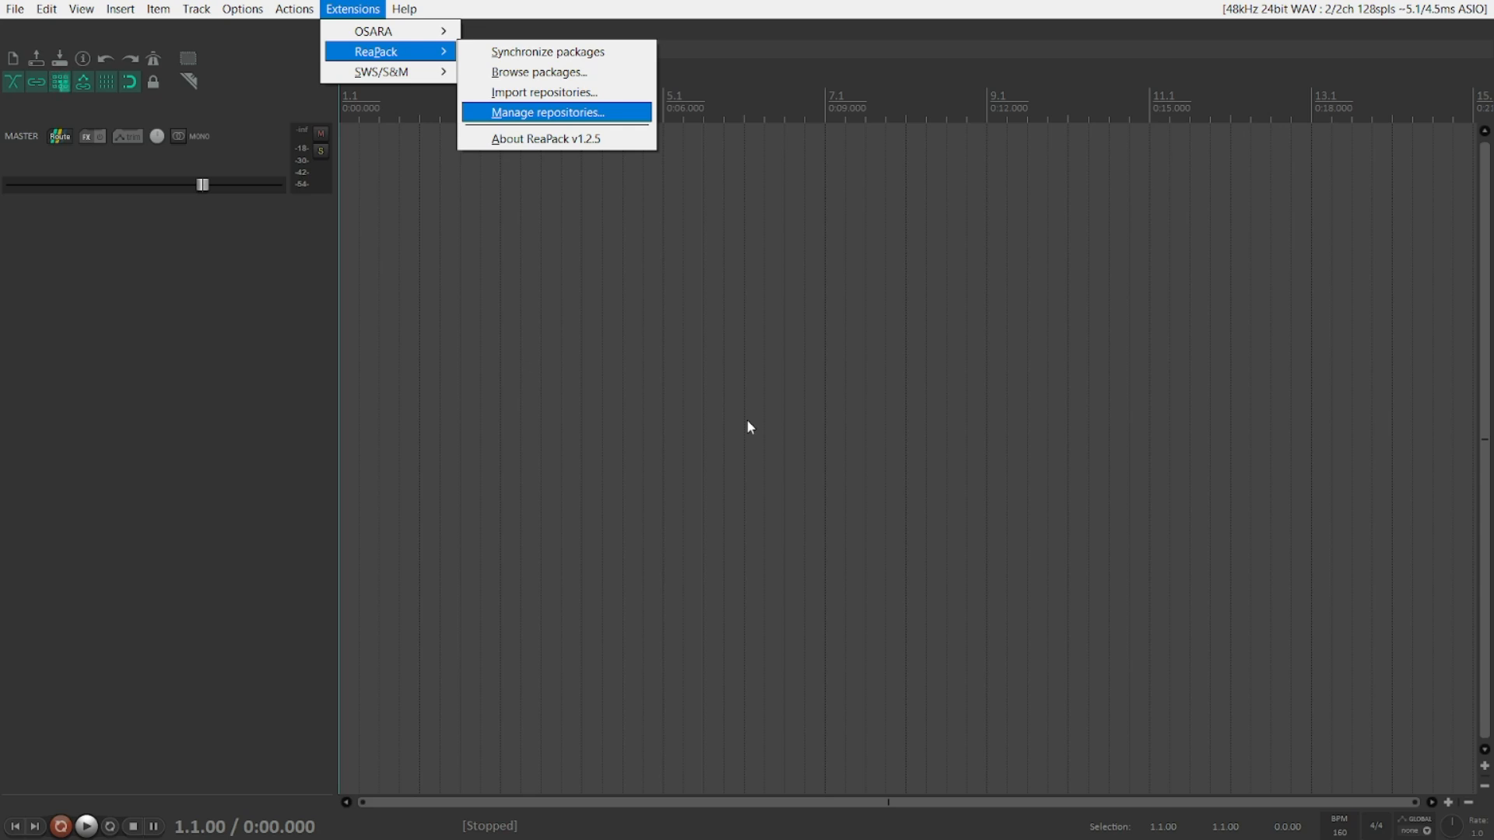
key(Down)
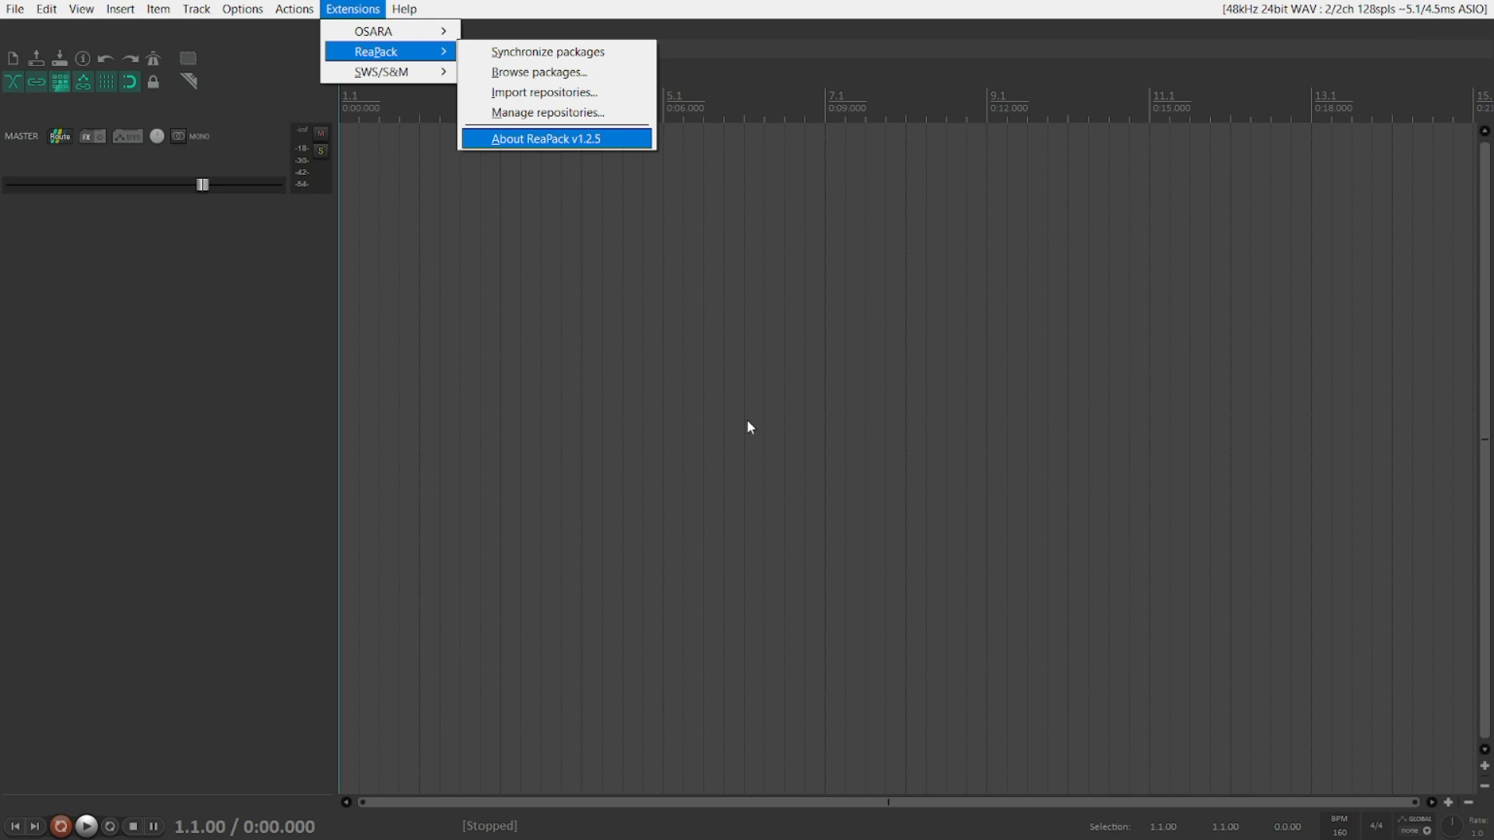
key(Down)
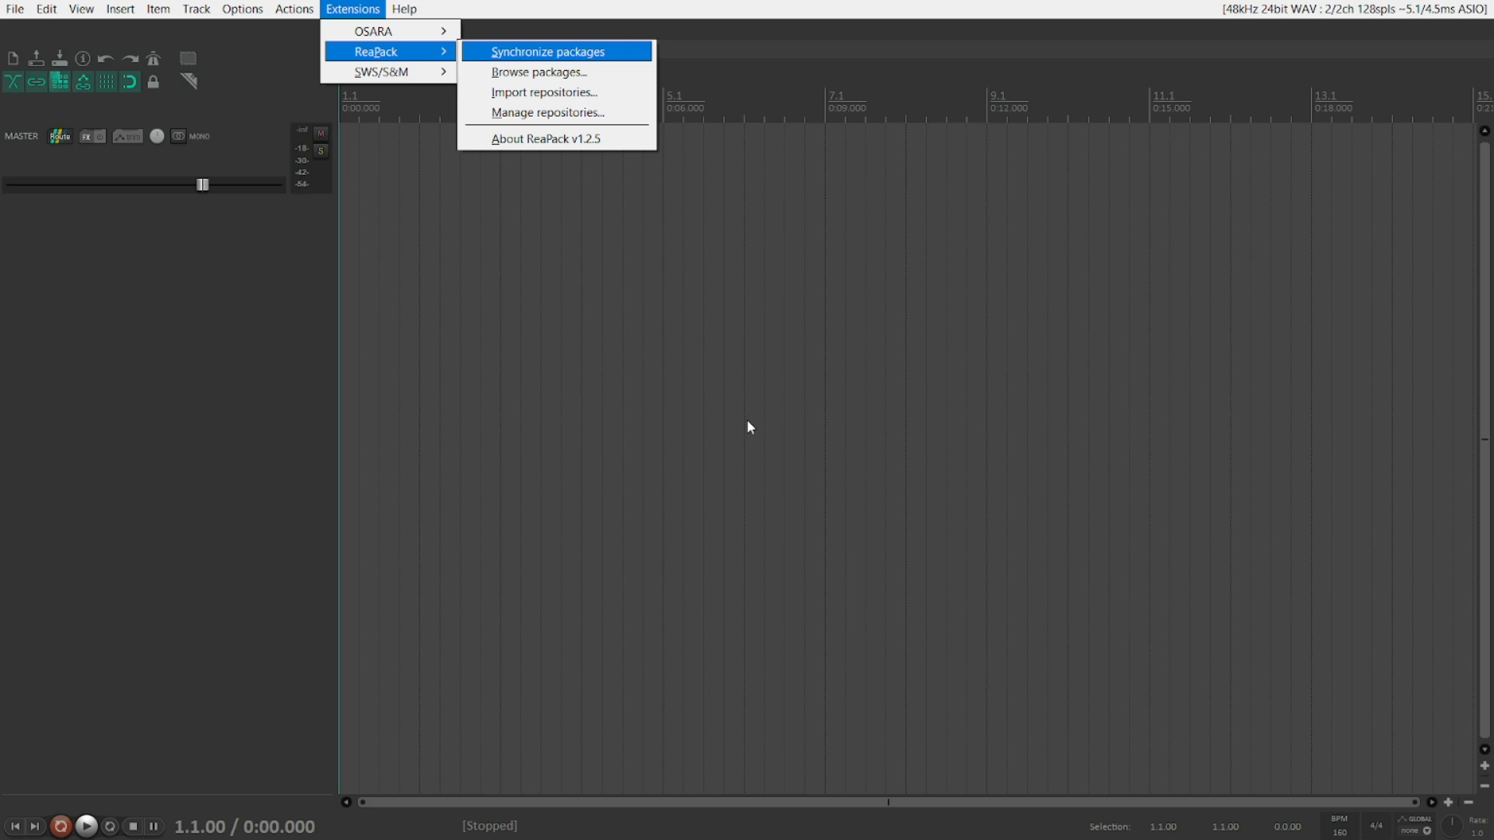
key(Return)
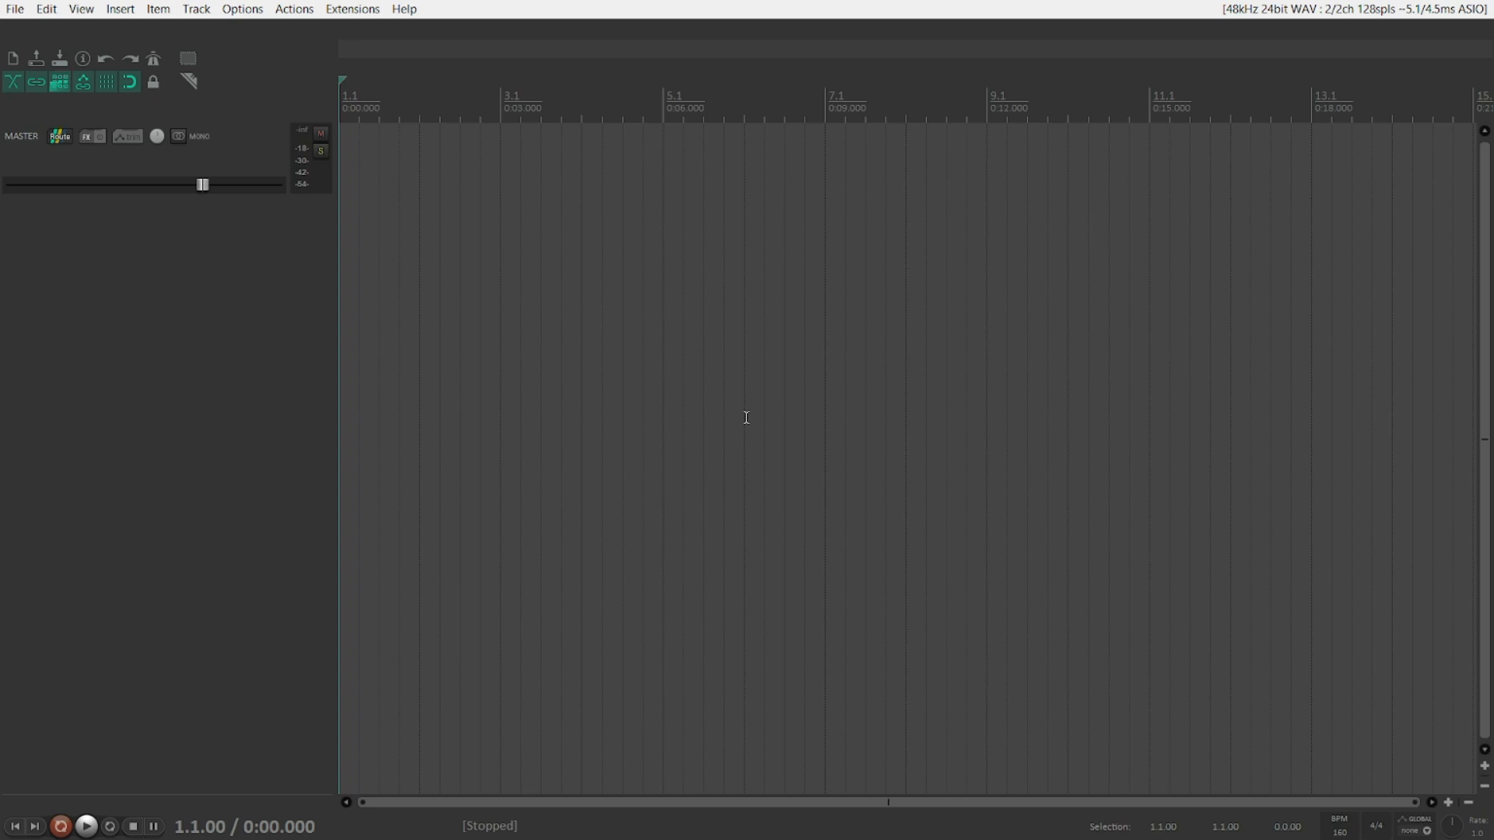
key(alt+x)
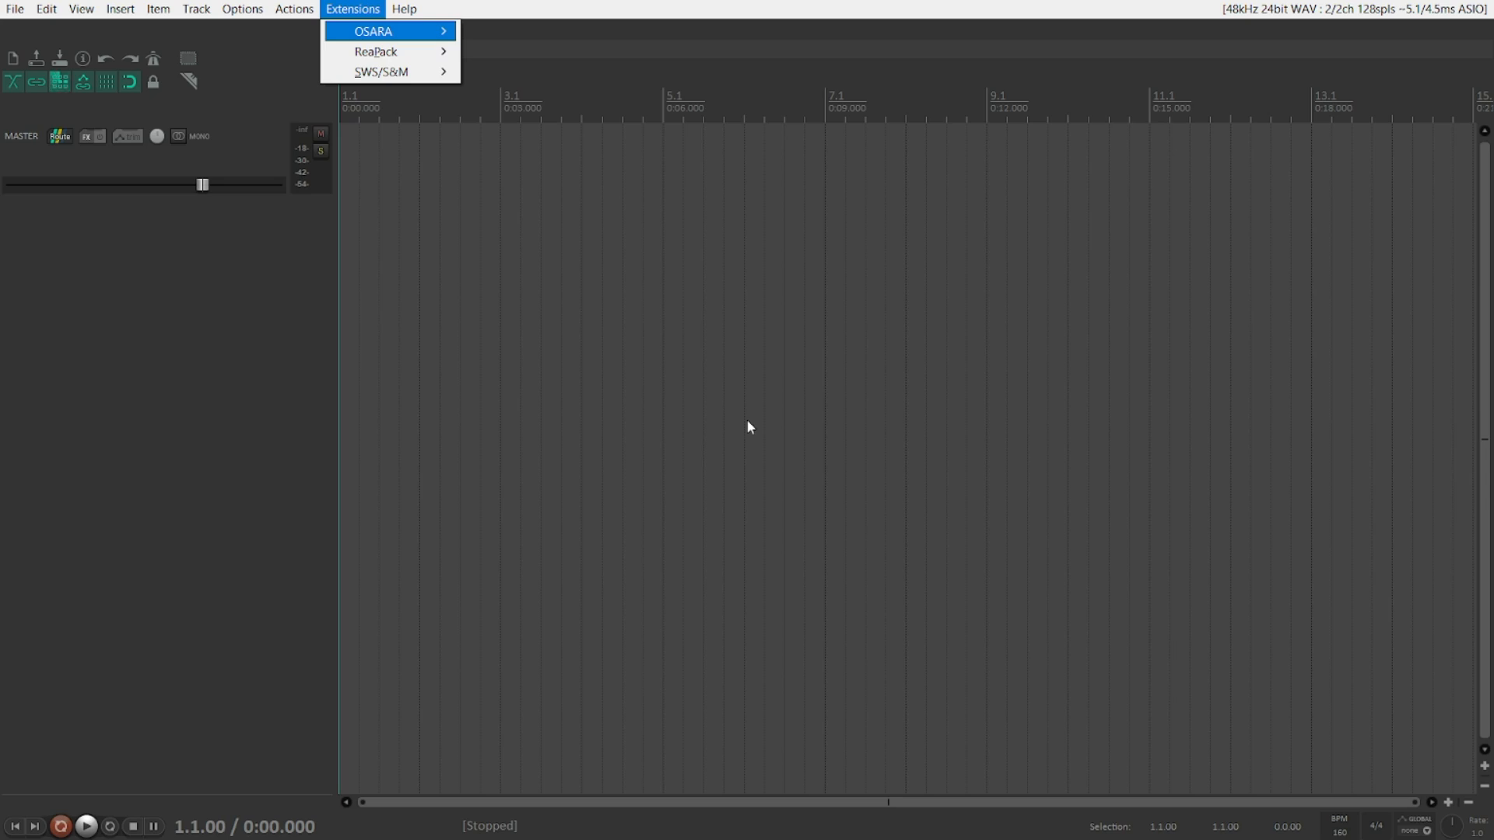
key(Down)
key(Right)
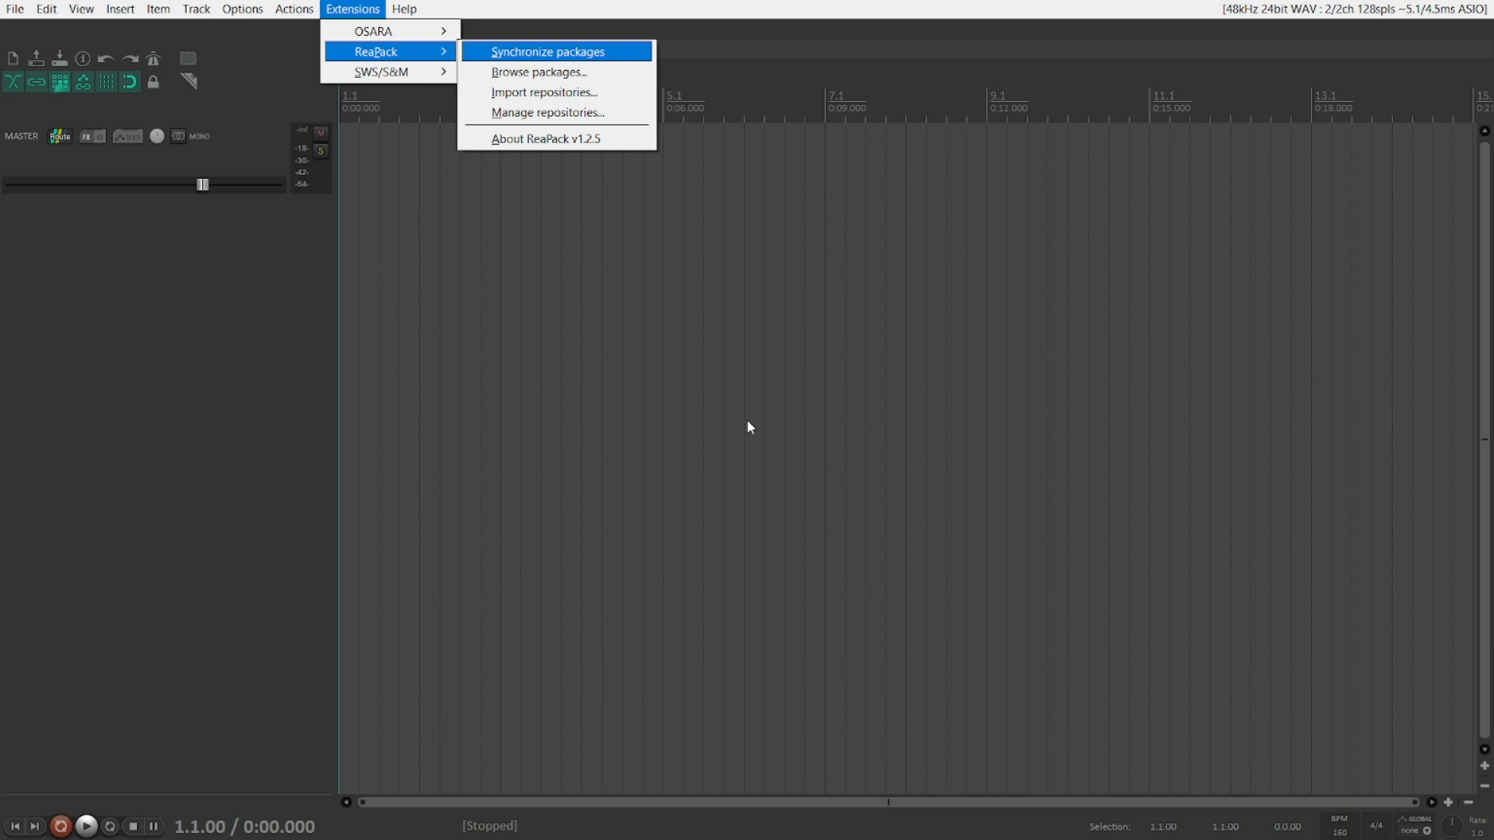
key(Down)
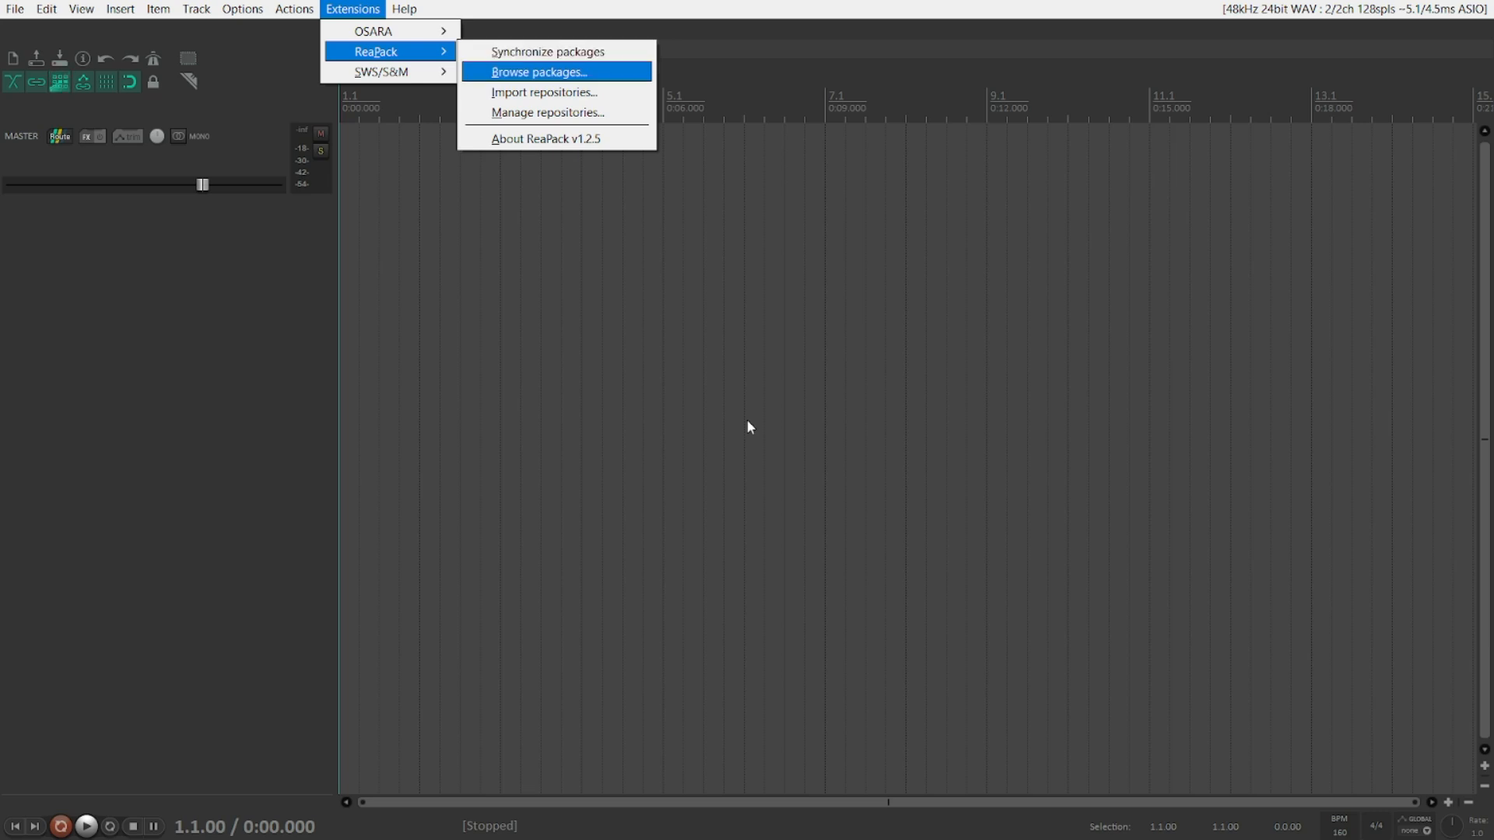
key(Down)
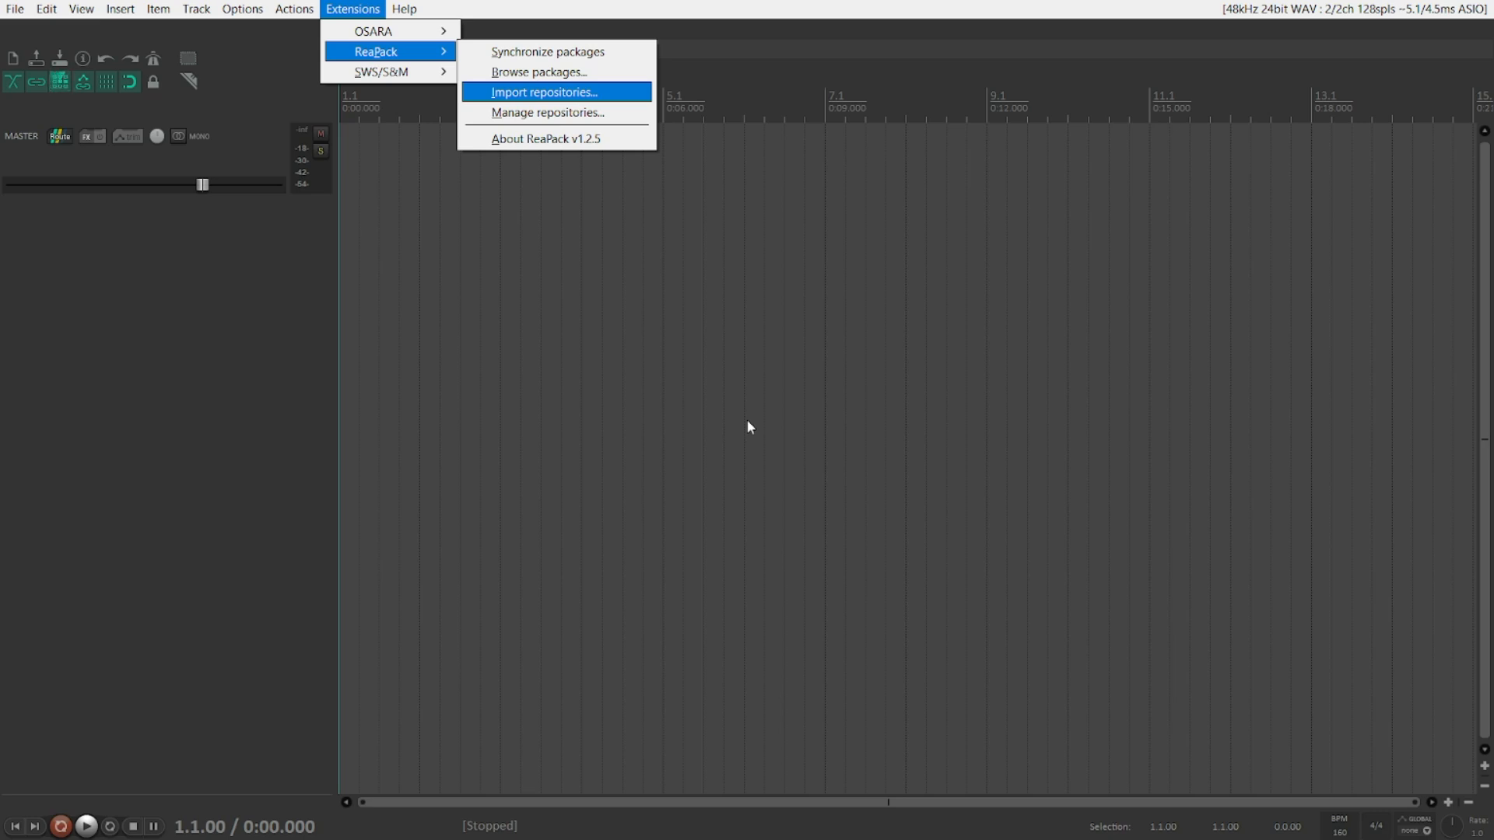
key(Return)
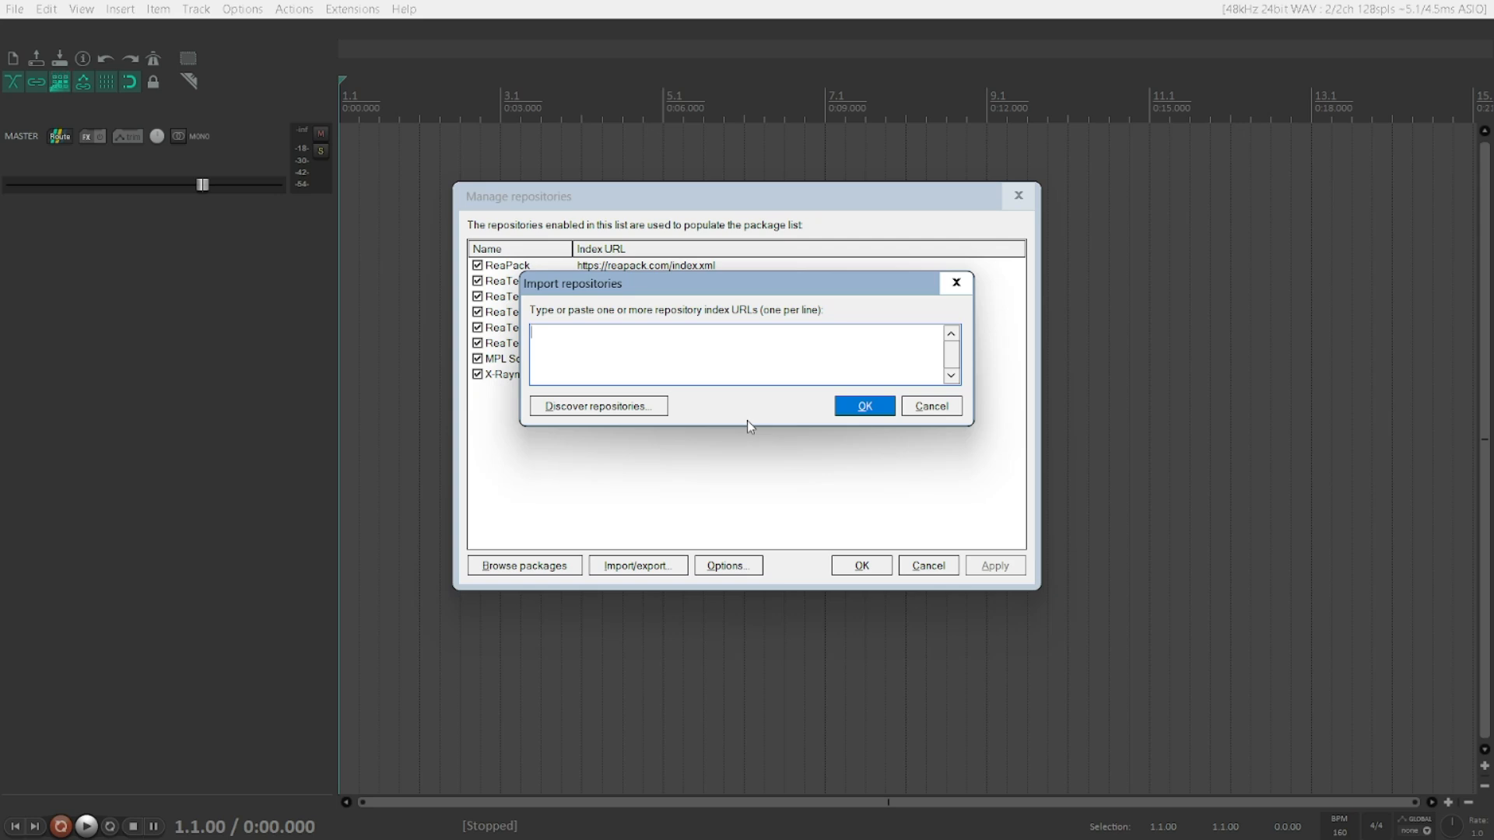
text(https://github.com/Timtam/reapack/raw/master/index.xml)
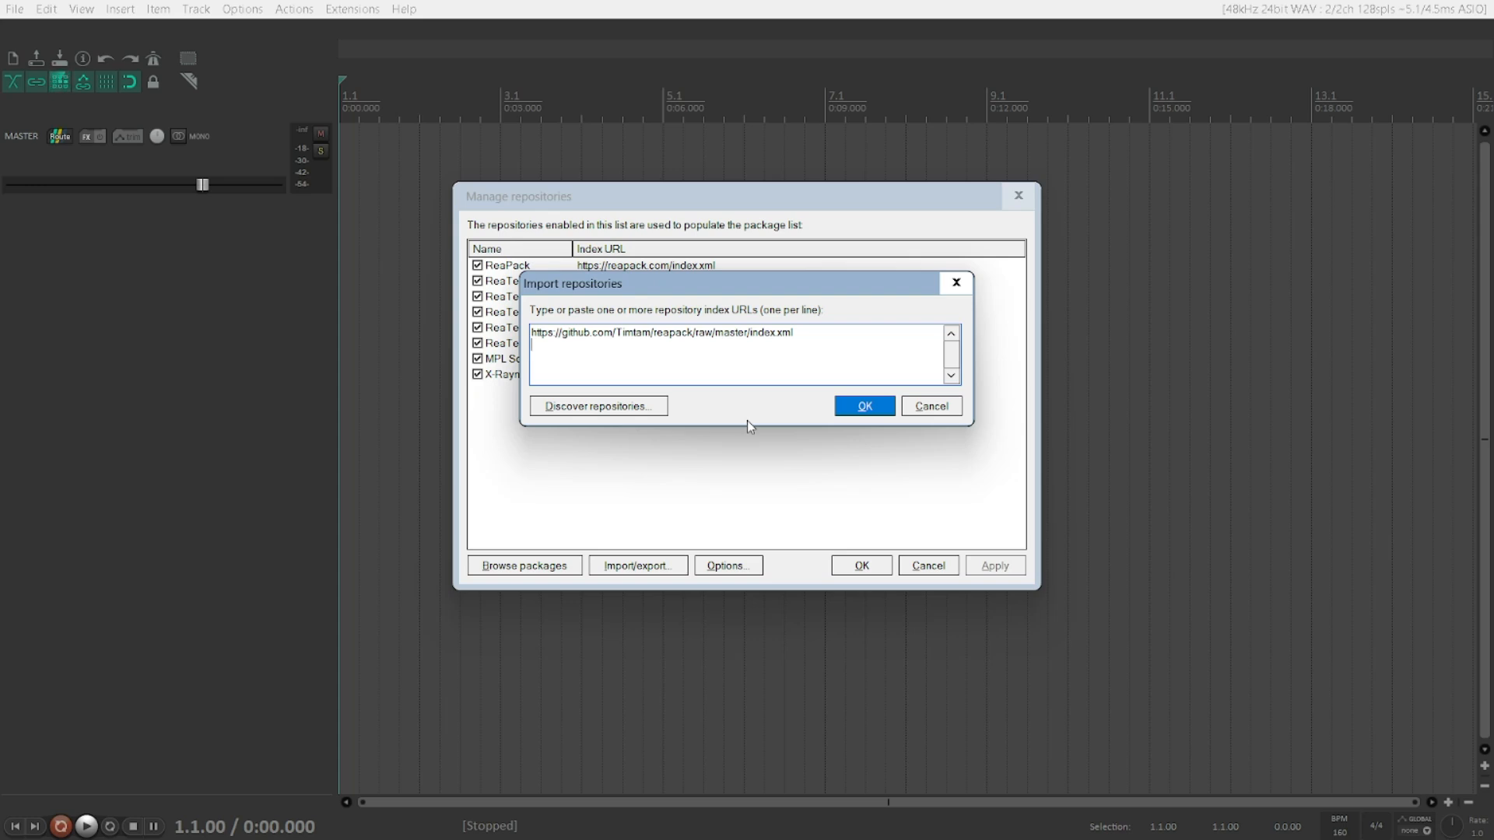
Step: Open the online ReaPack repository list through Discover repositories and browse the listed third-party repositories
key(Tab)
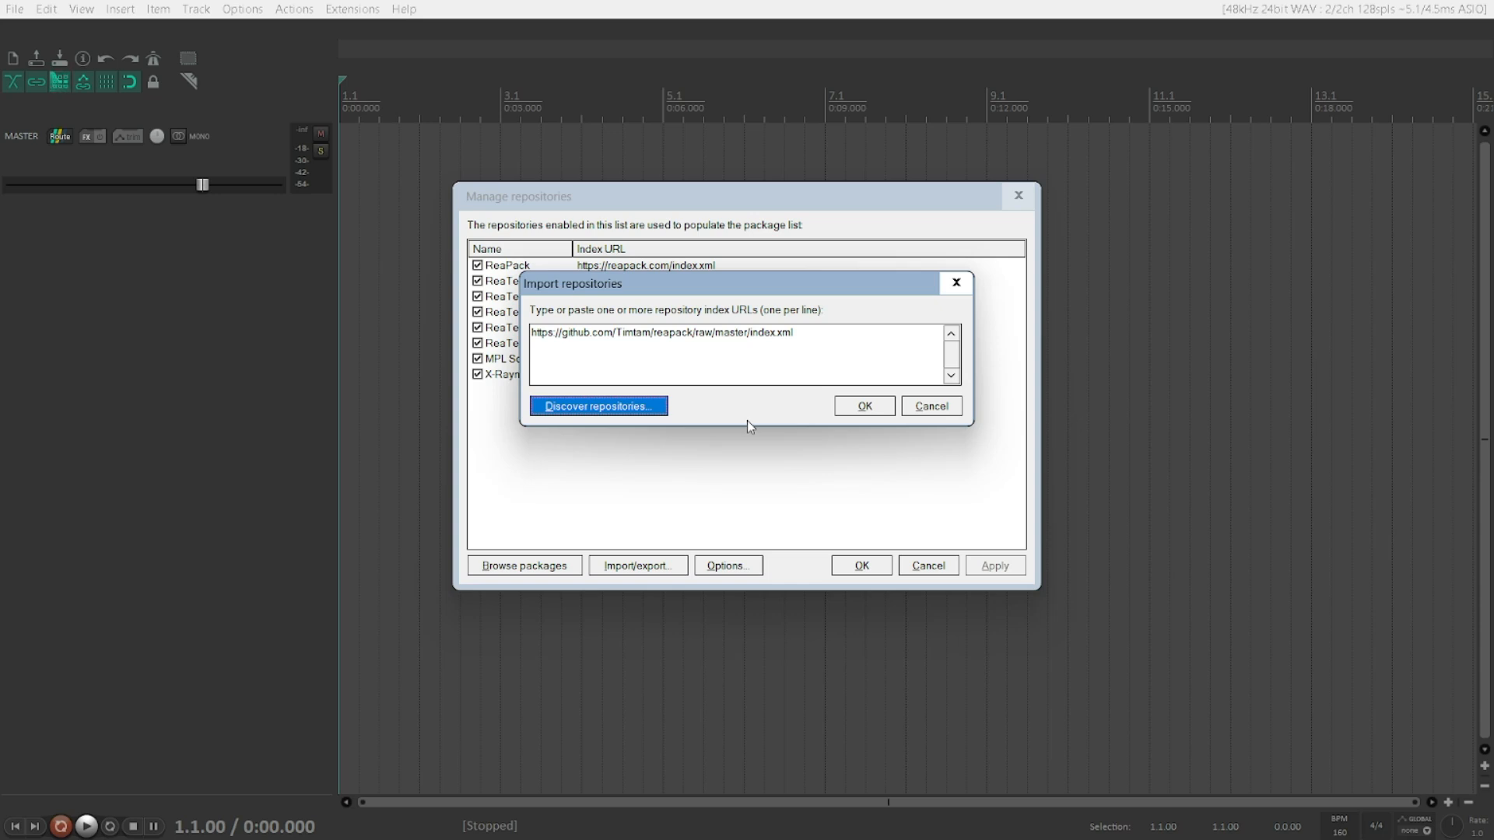
key(Return)
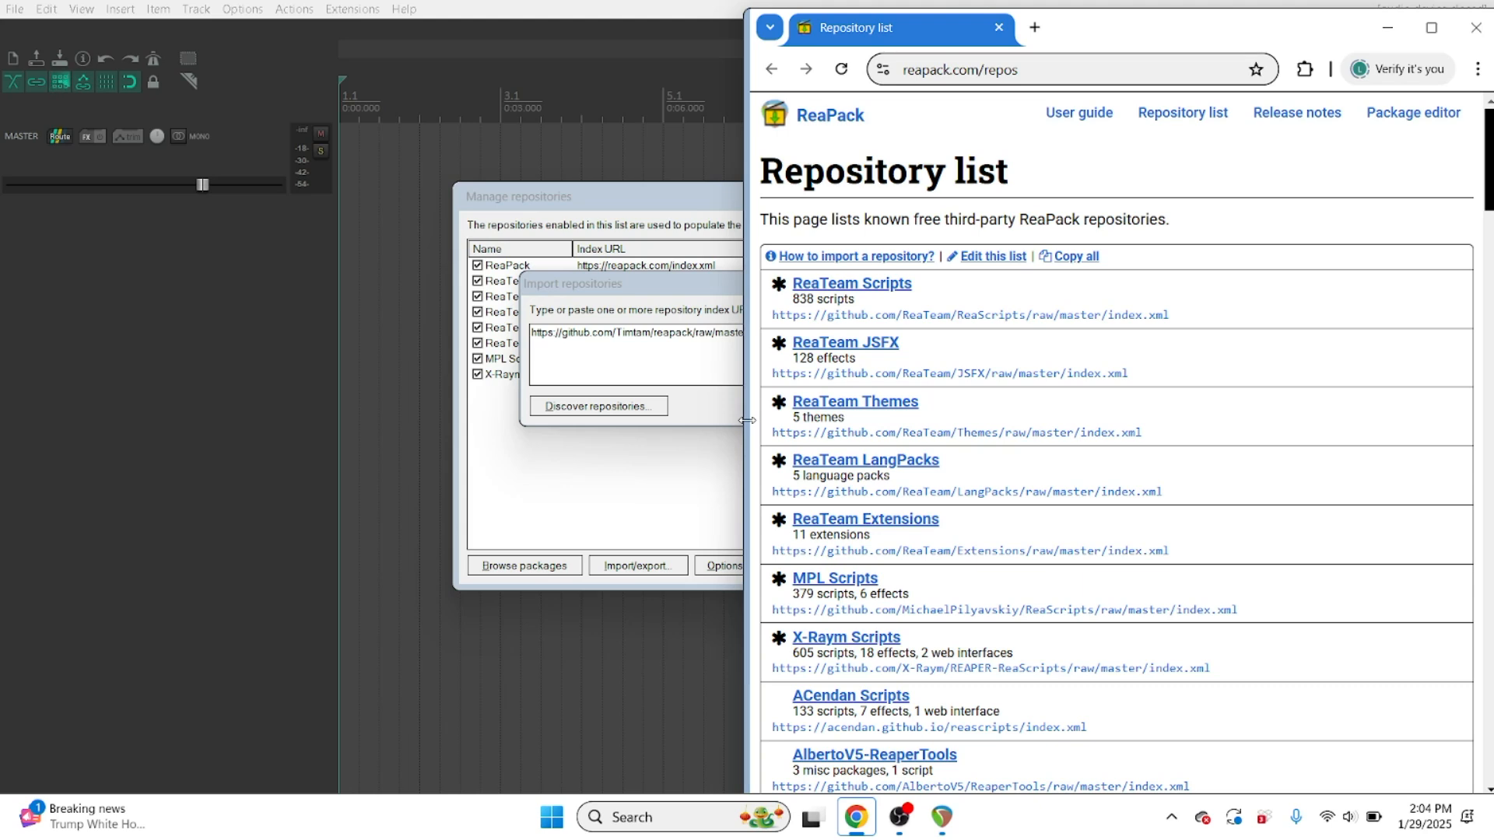
key(ctrl+l)
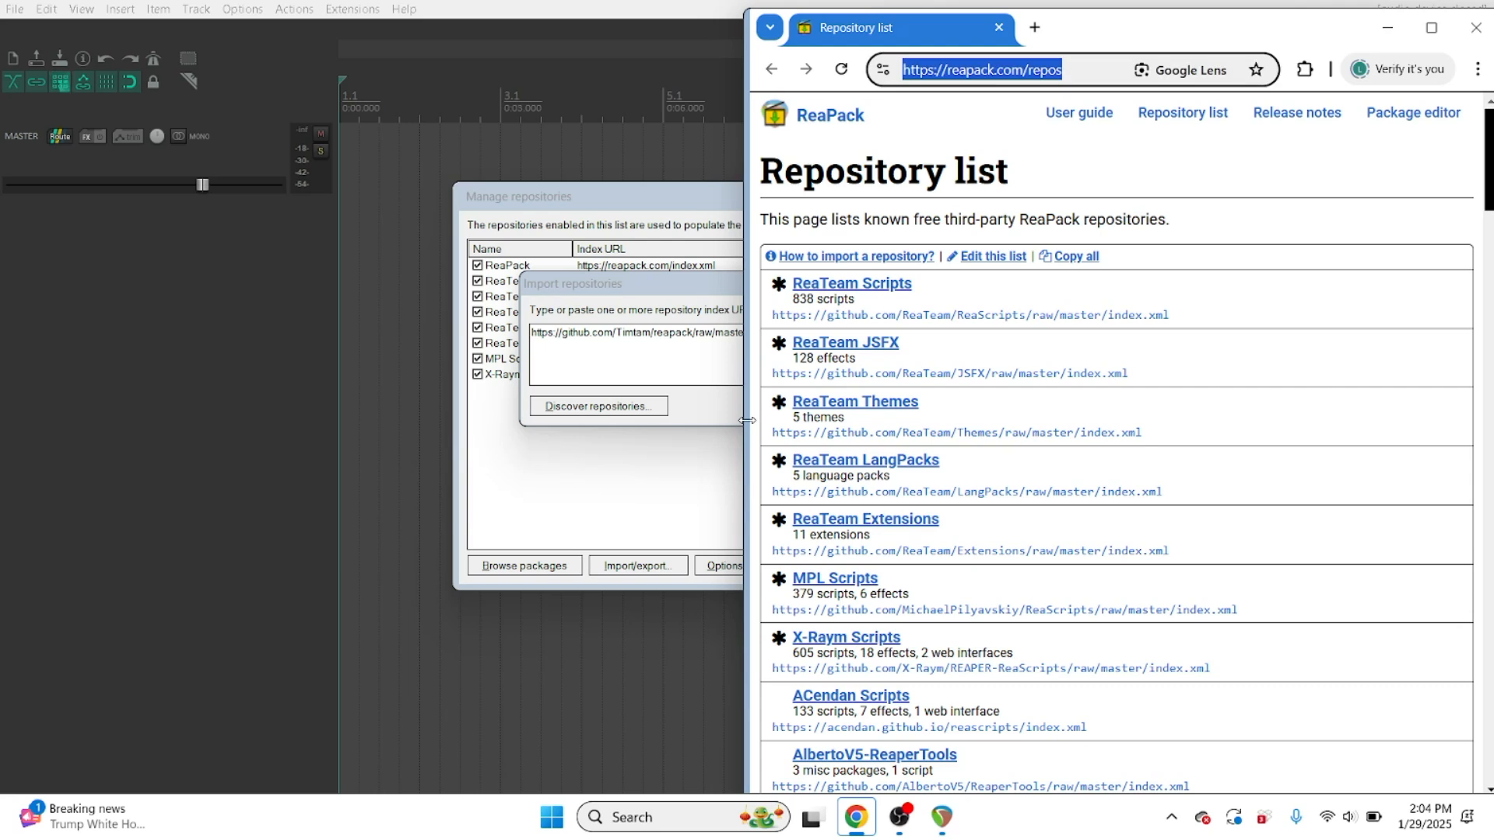
key(Home)
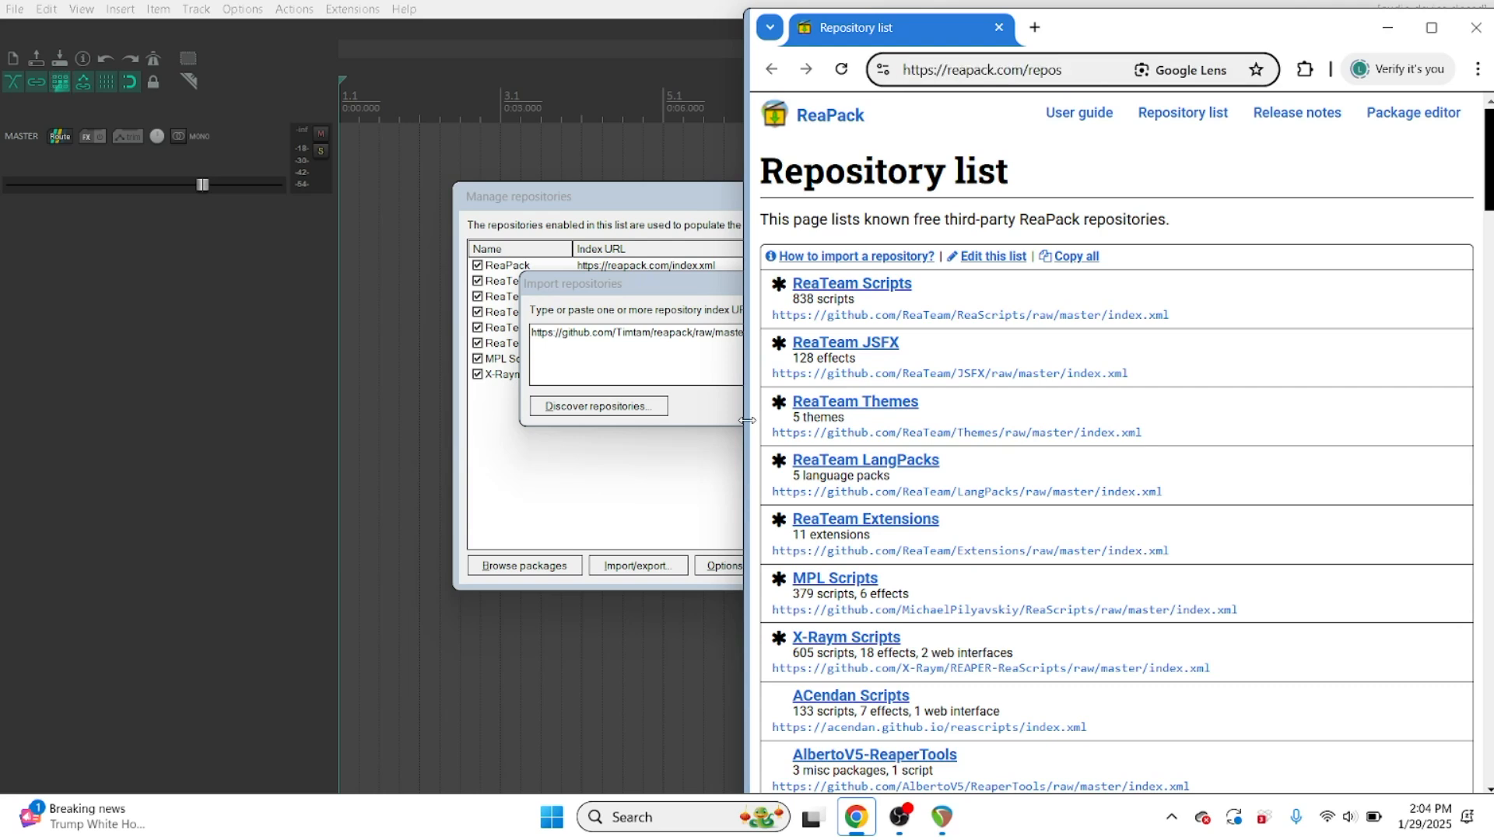
key(ctrl+Right)
key(Tab)
key(Tab)
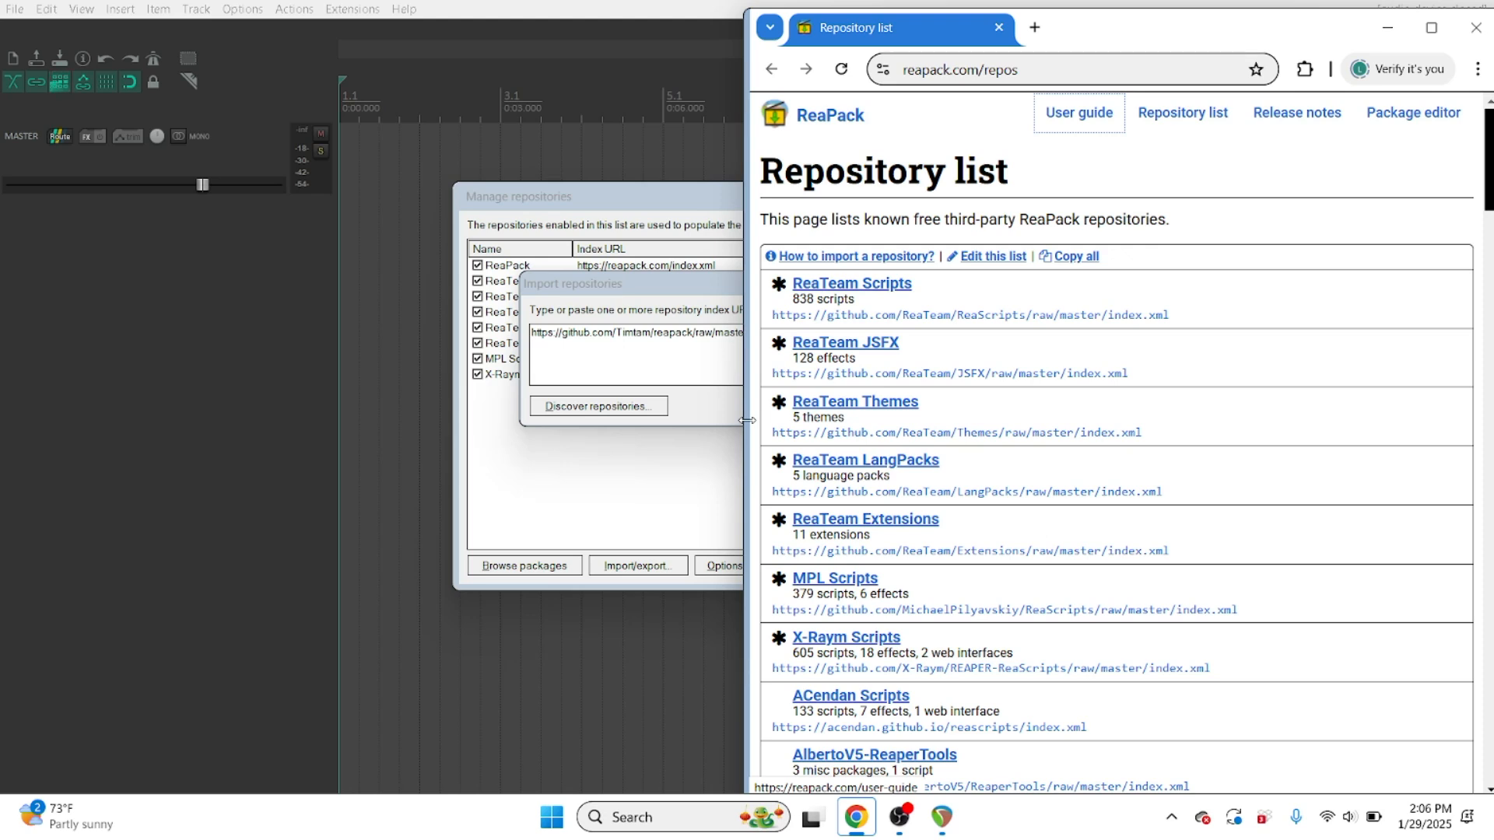
scroll(747, 420, down, 5)
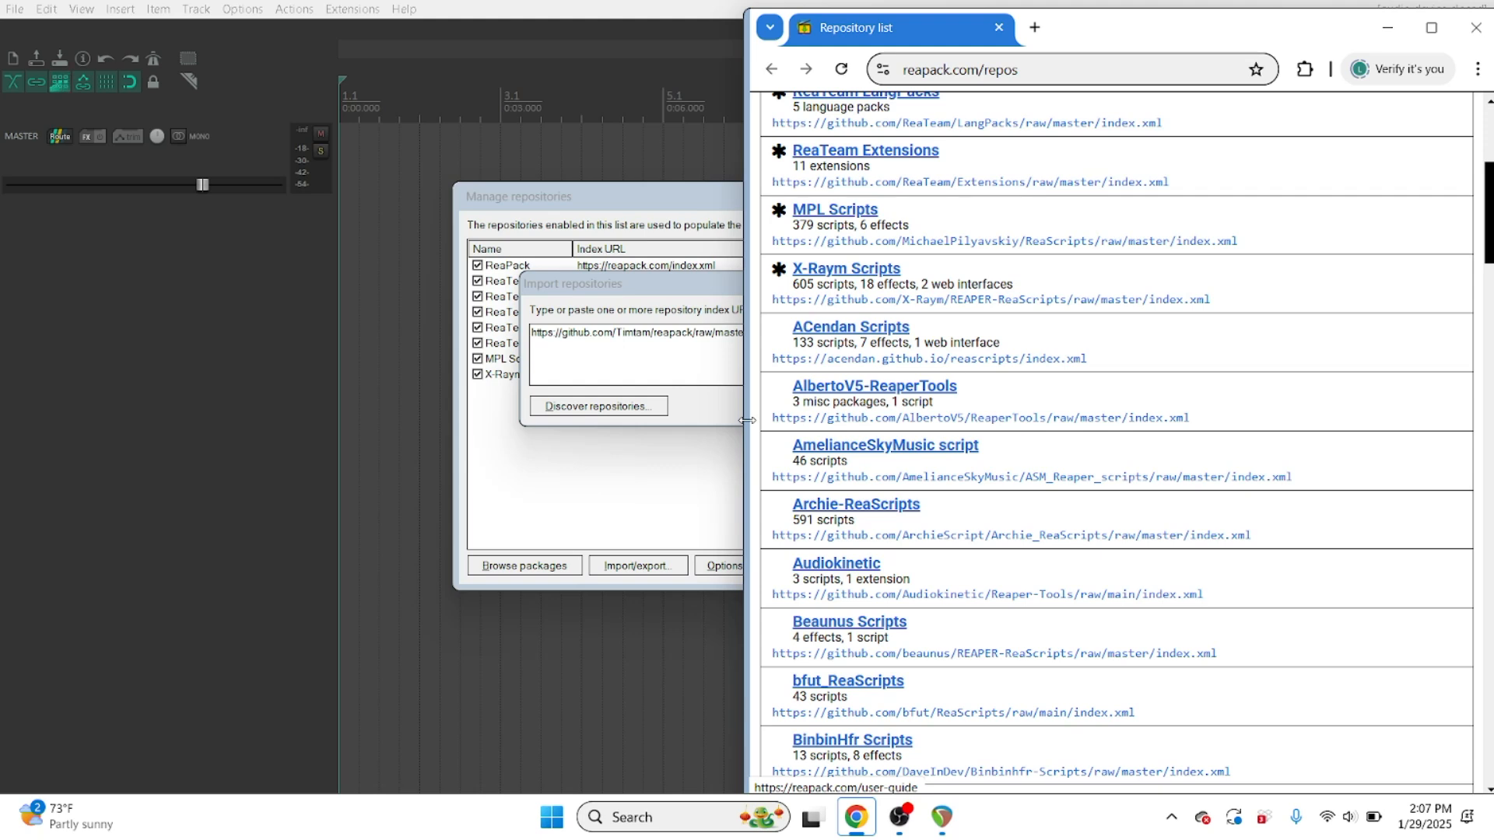
Step: Copy the link address of the ACendan Scripts index URL from the repository list
key(shift+F10)
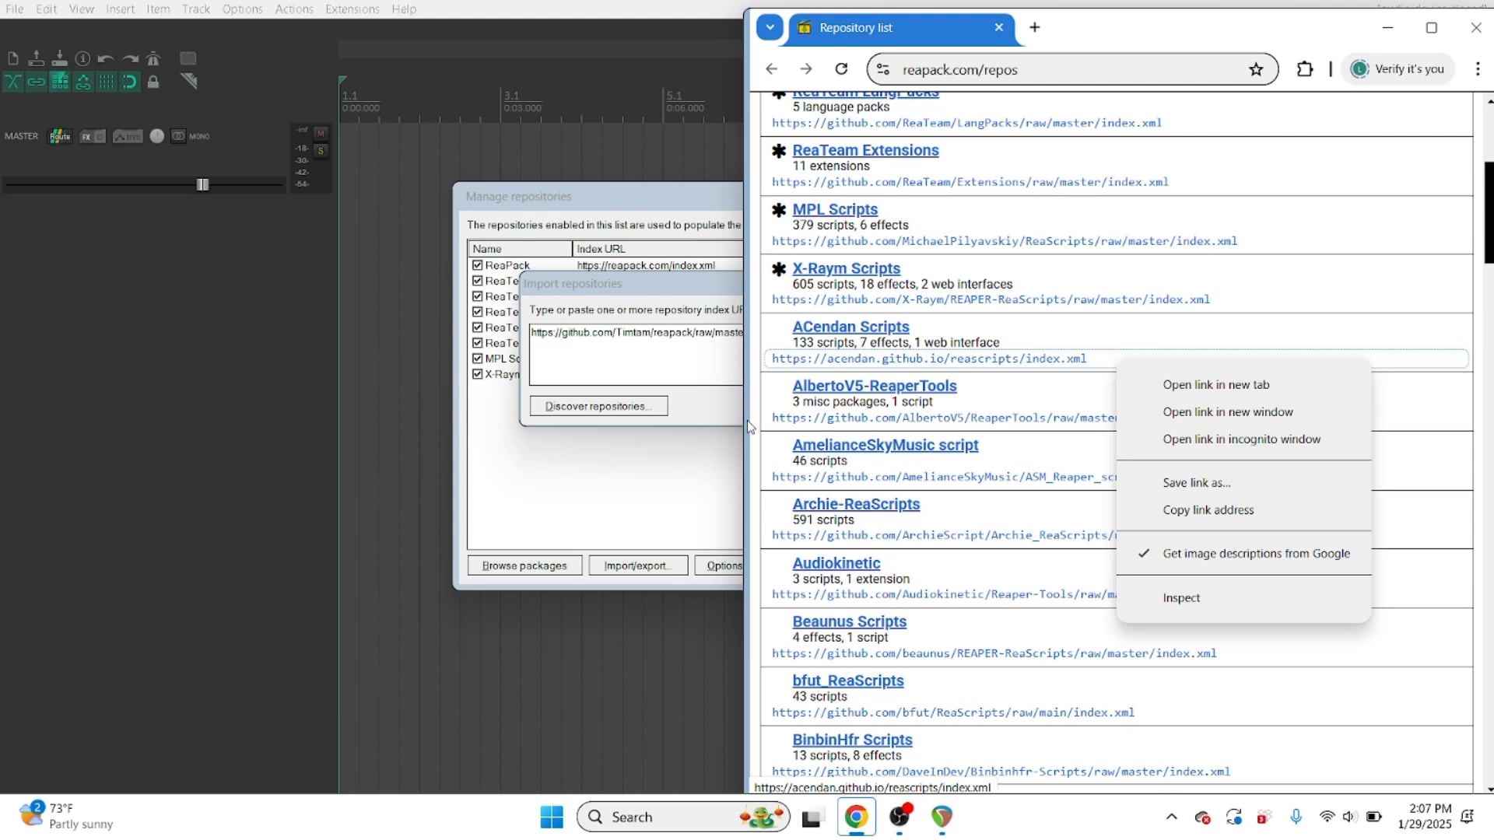
key(Down)
key(Down)
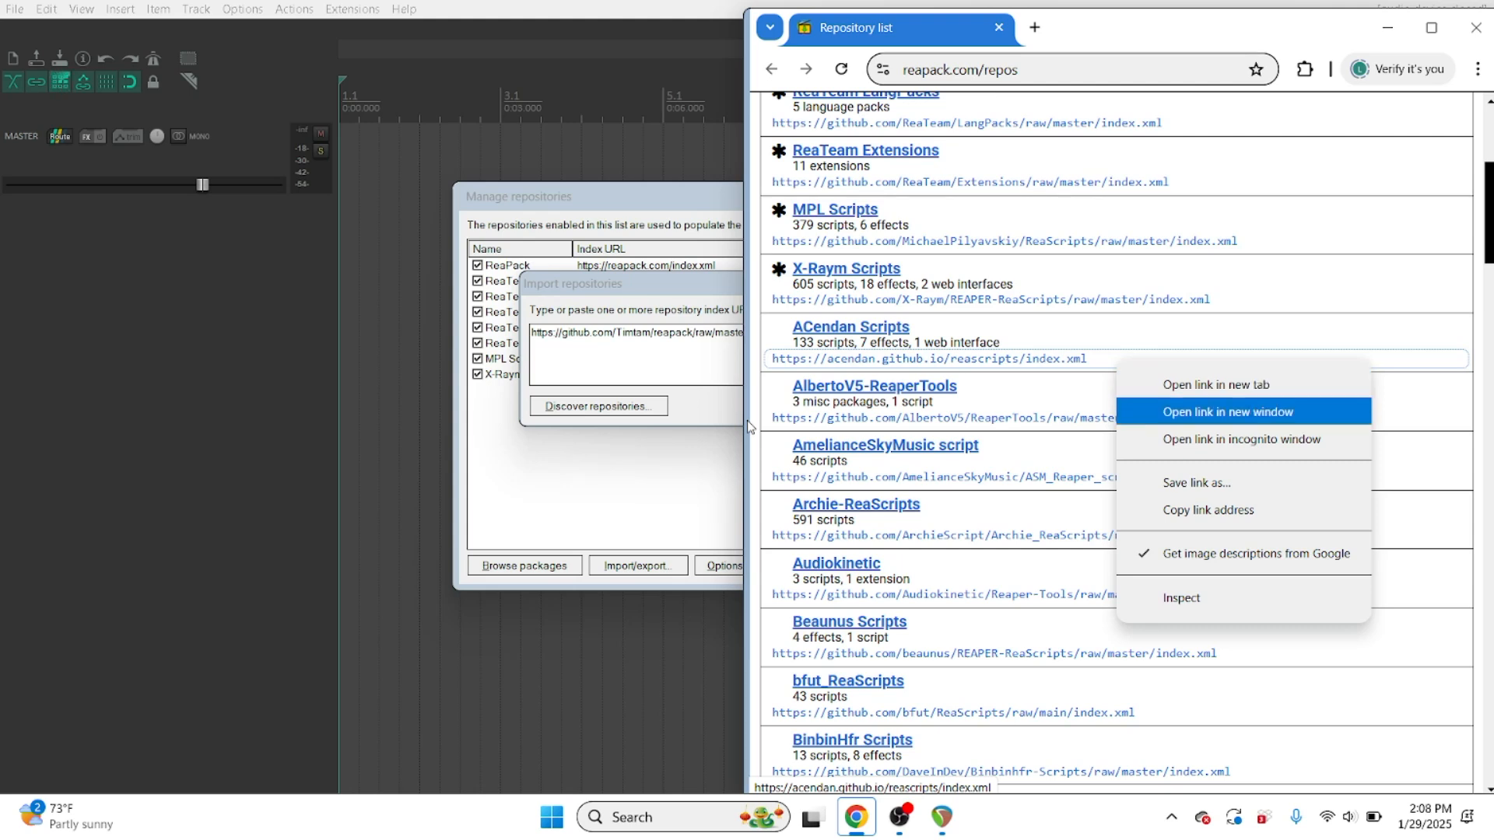
key(Down)
key(Down)
key(Down)
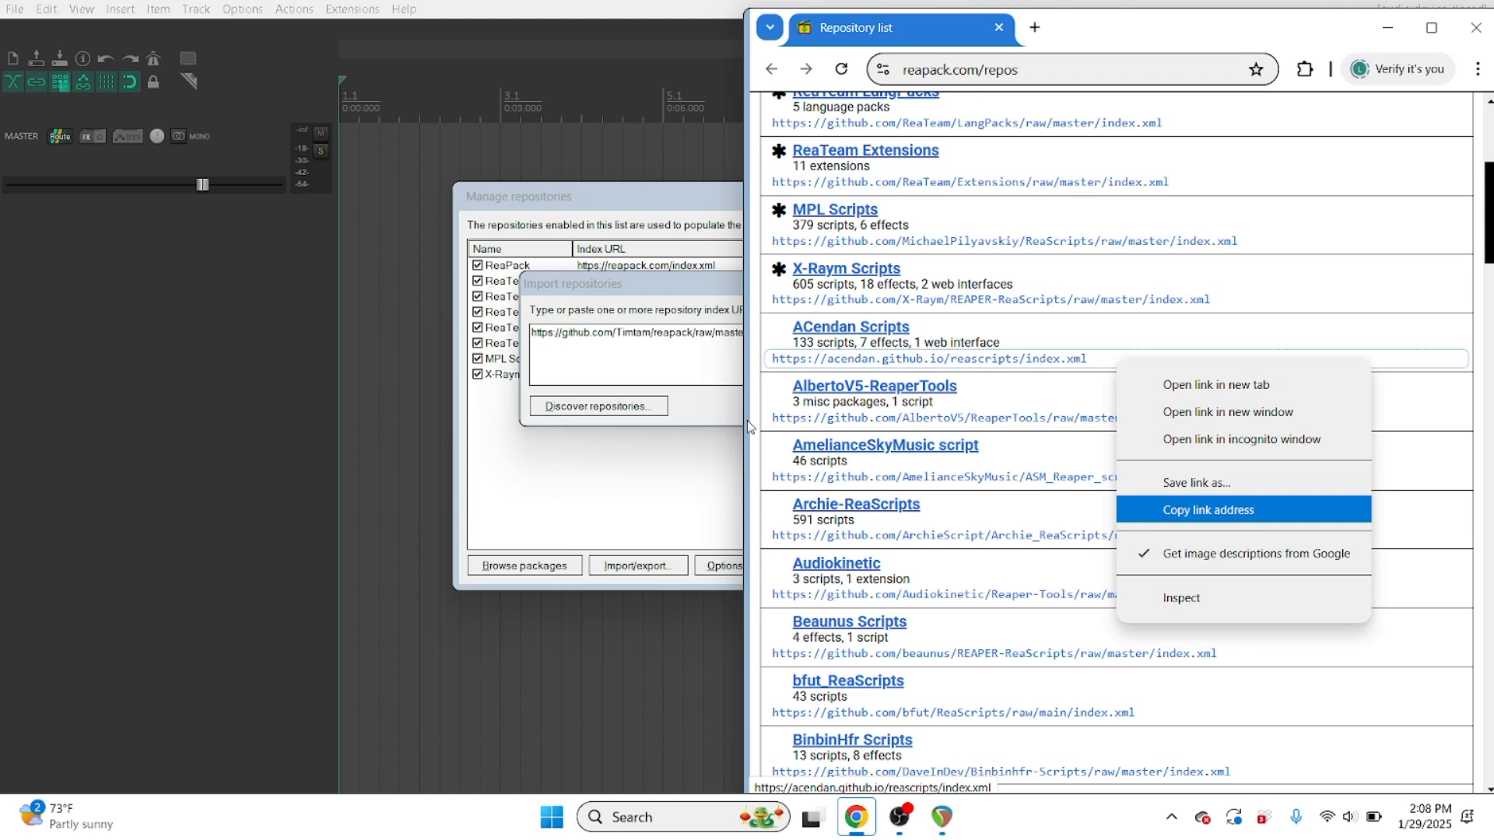
key(Return)
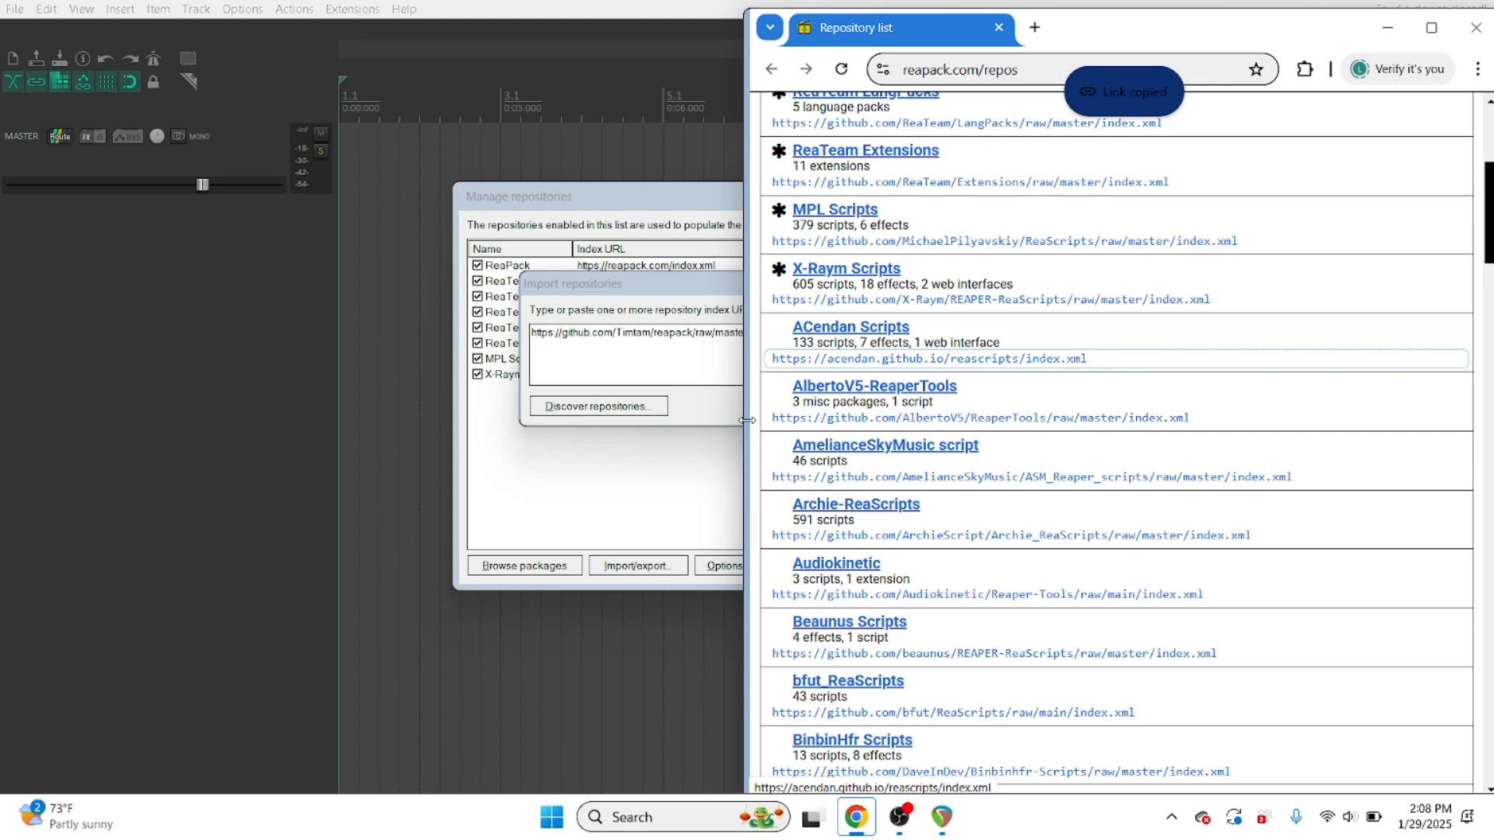
click(748, 424)
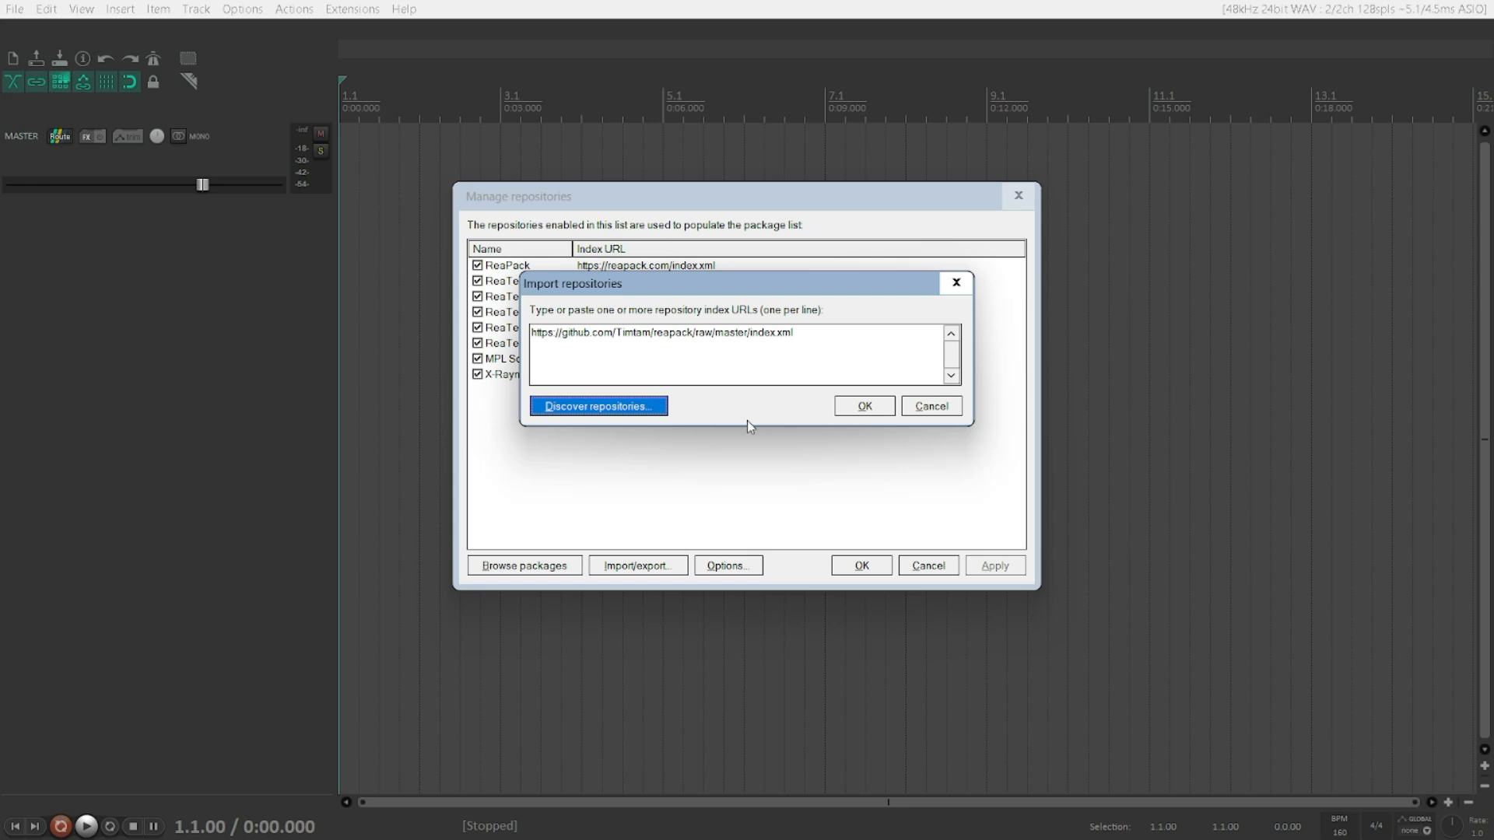
key(shift+Tab)
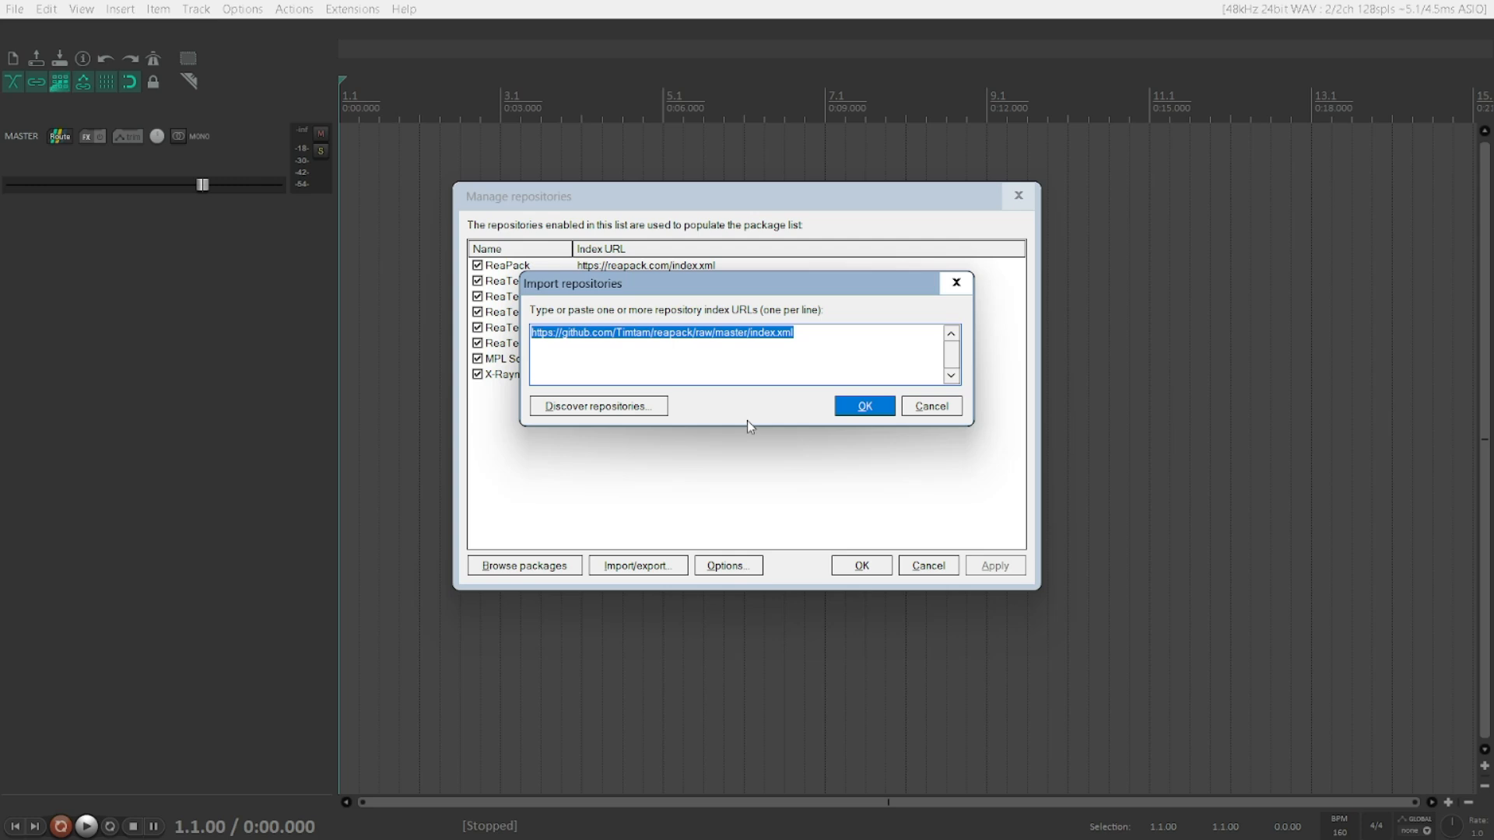
key(Up)
key(Down)
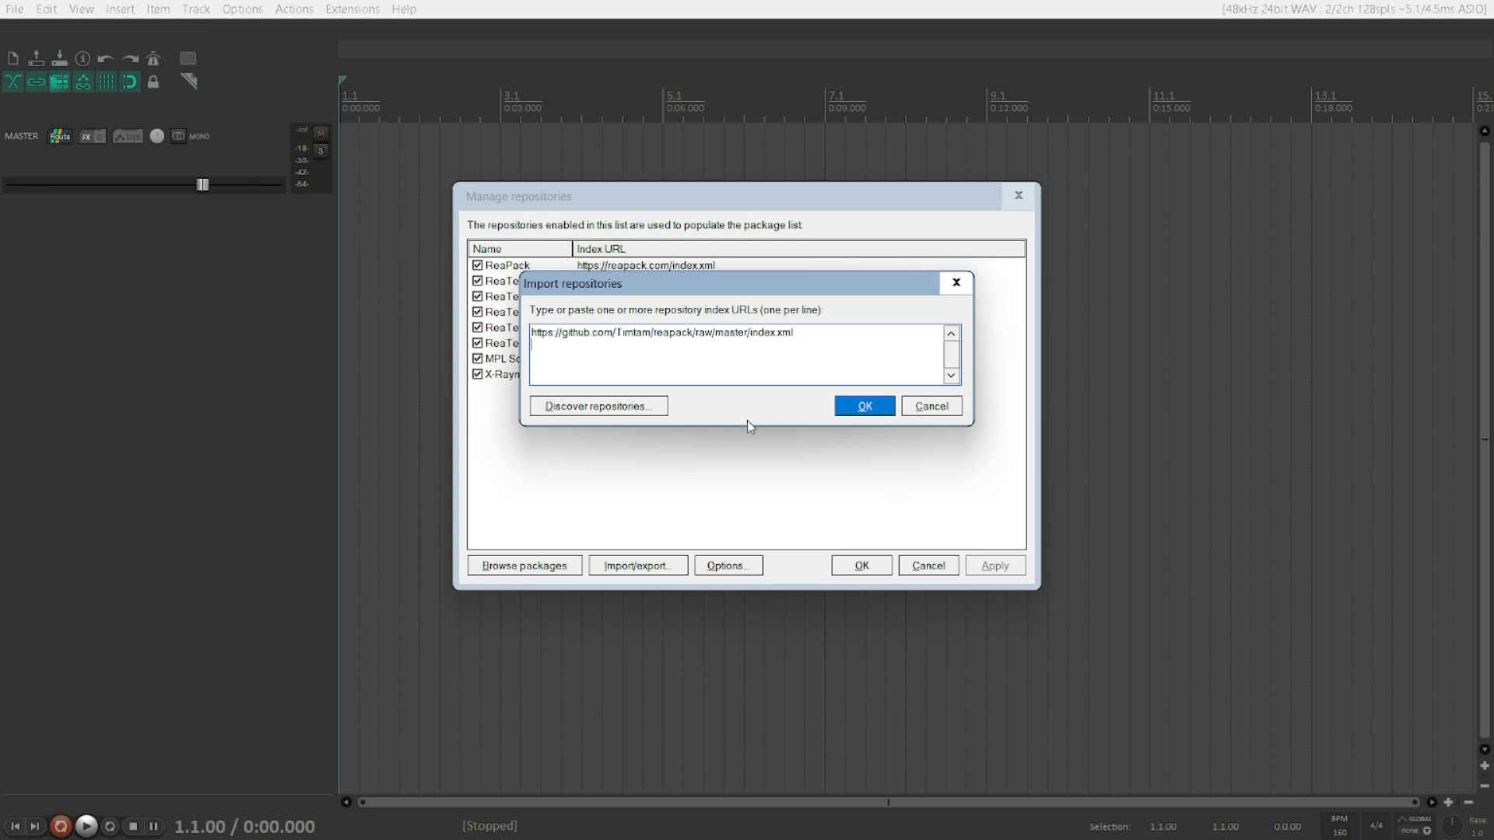
key(ctrl+v)
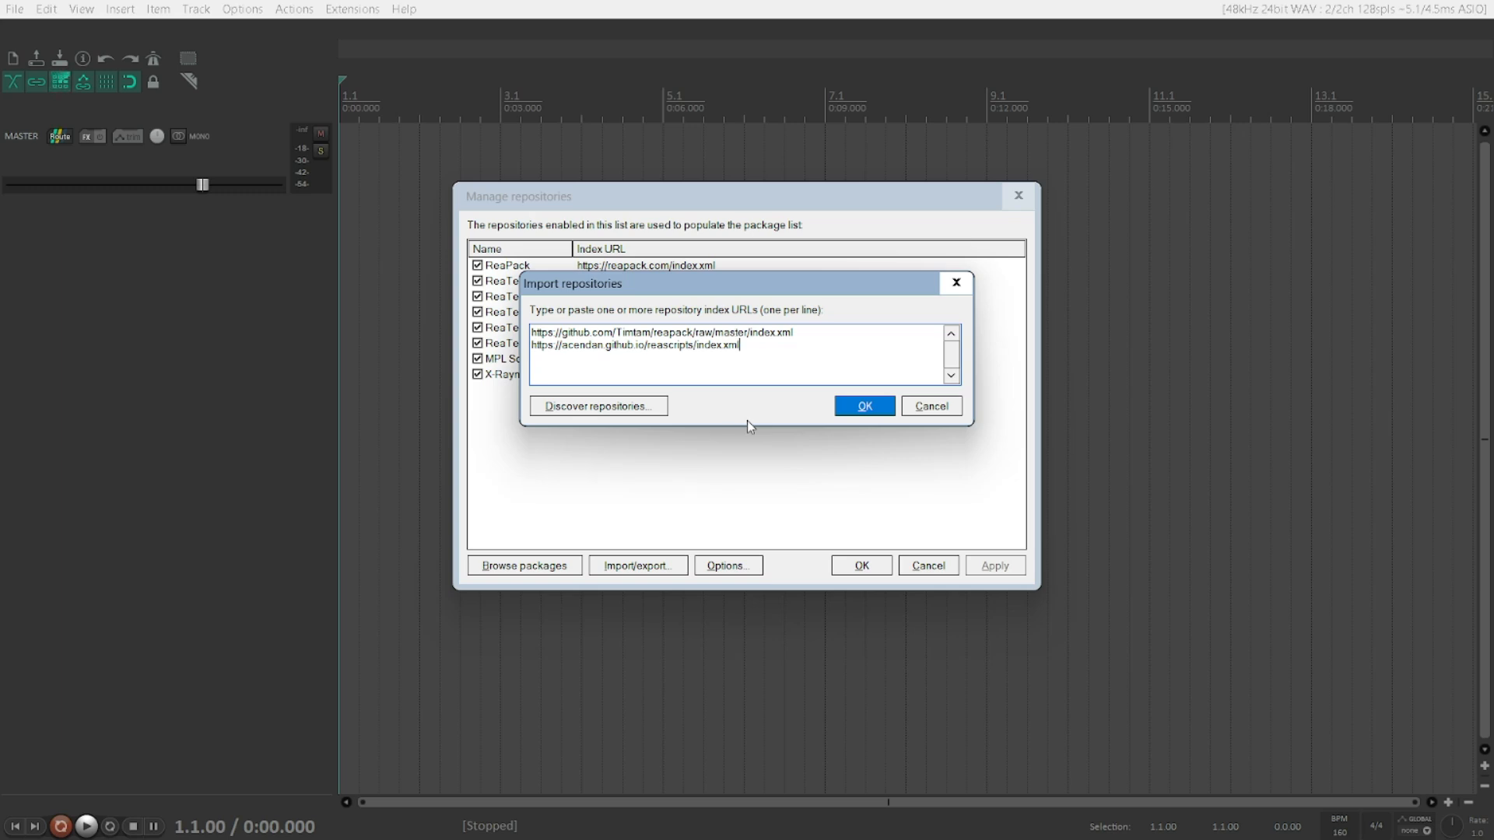
key(Tab)
key(Tab)
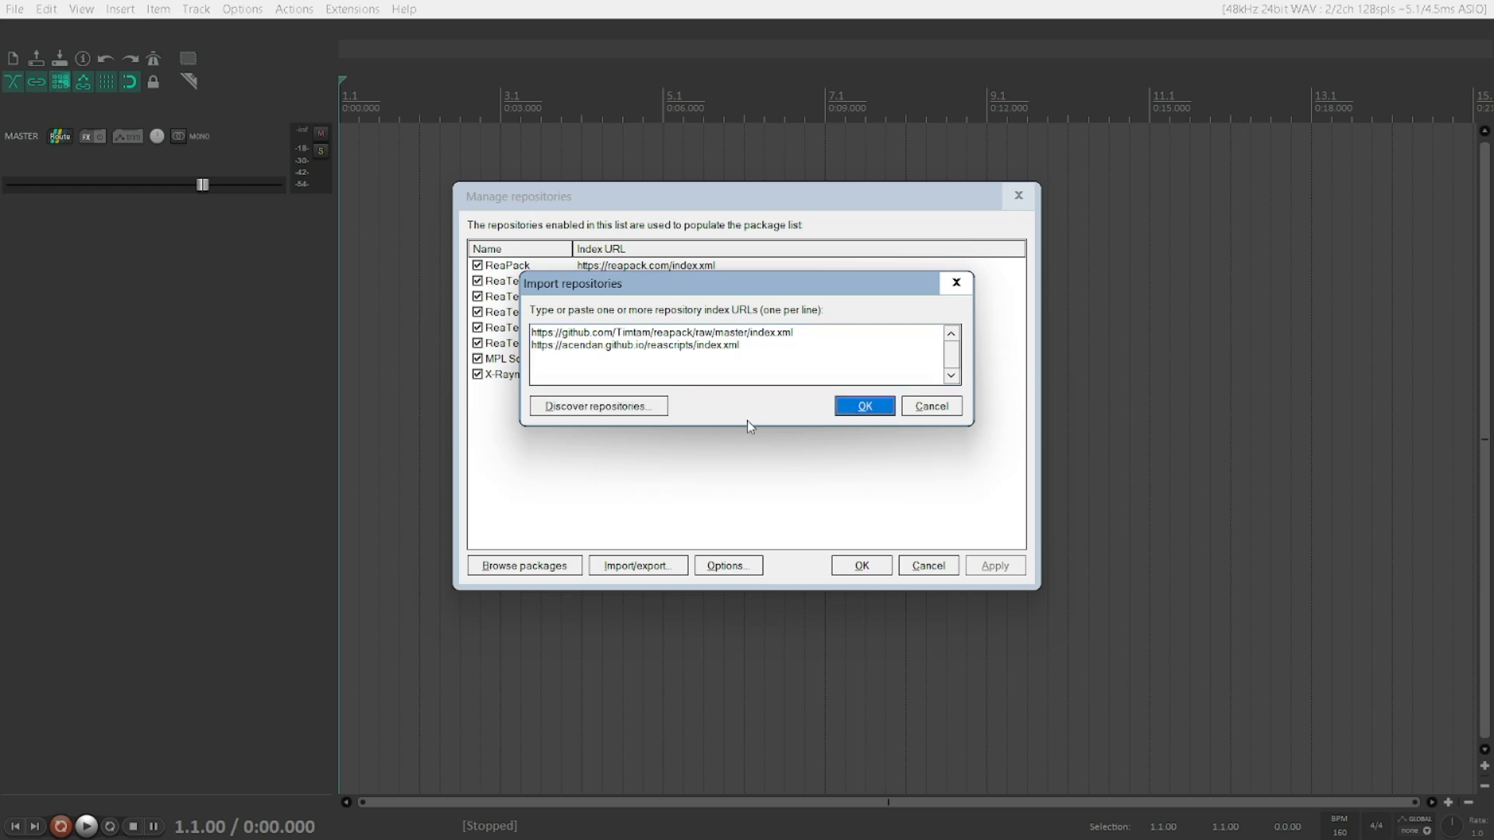
key(Return)
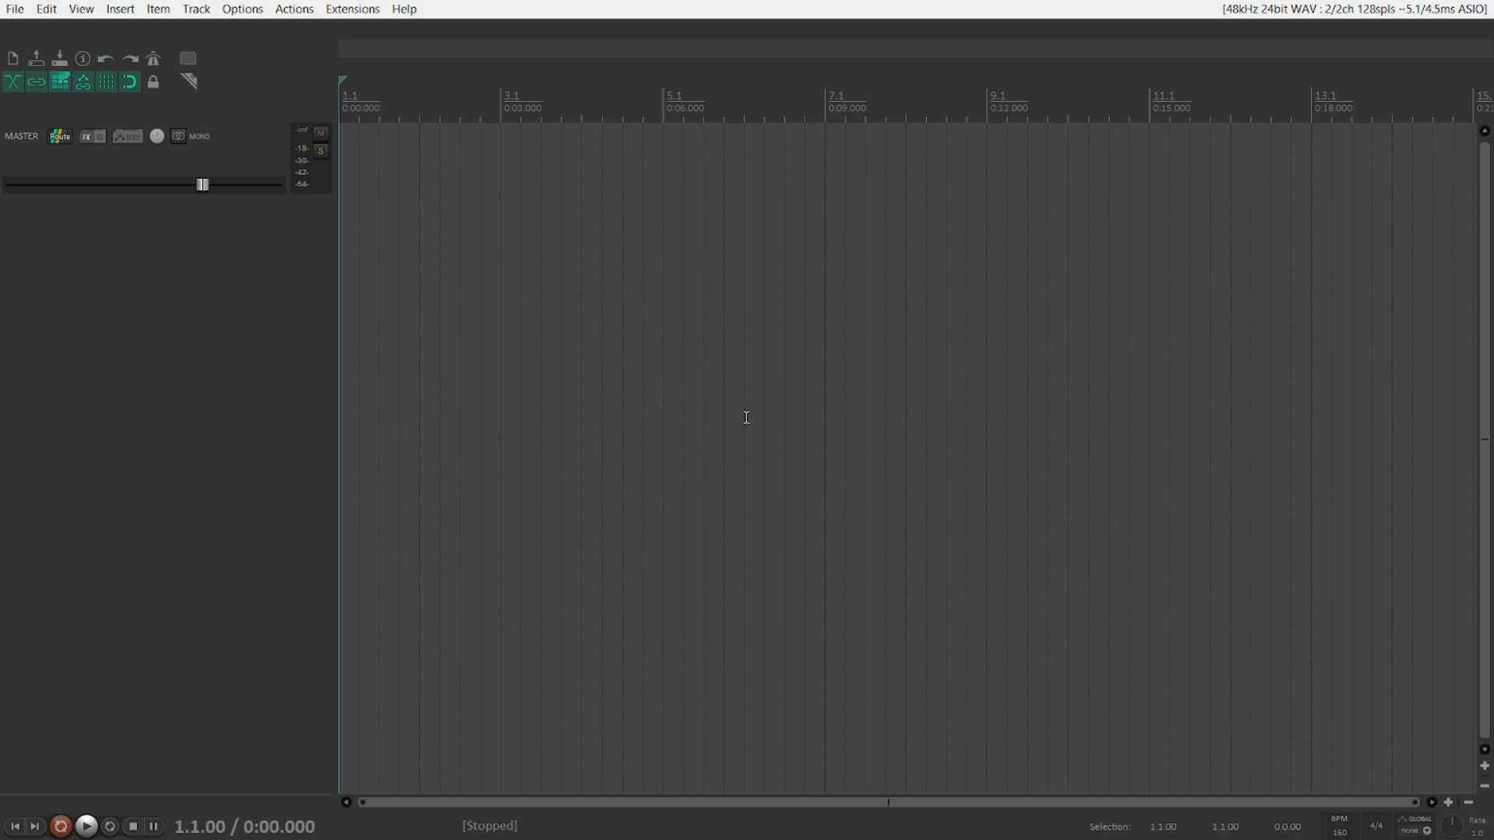
Step: Open ReaPack's Manage repositories dialog from the Extensions menu
key(alt+x)
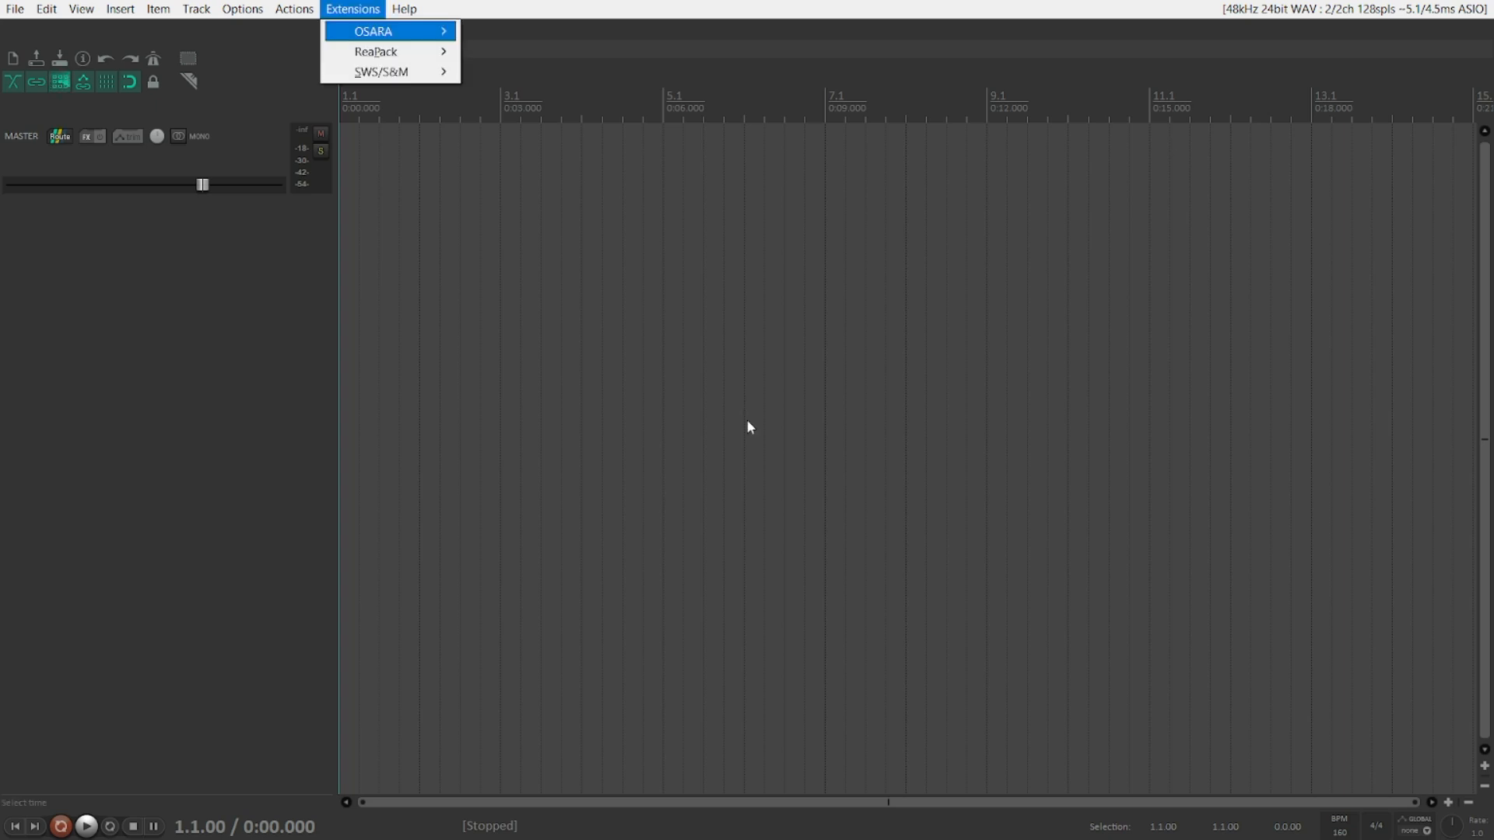
key(Down)
key(Right)
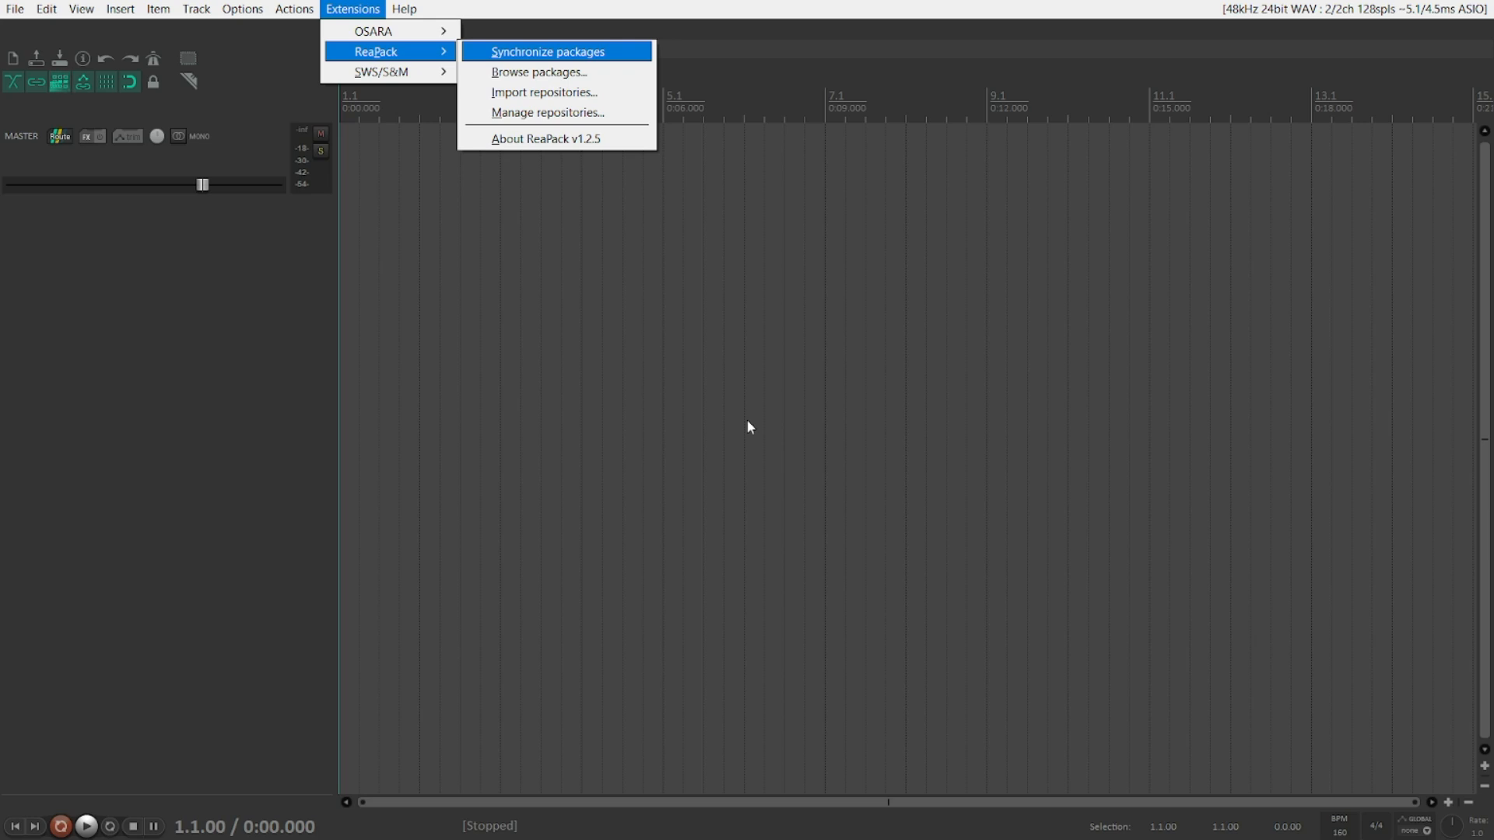
key(Down)
key(Down)
key(Down)
key(Return)
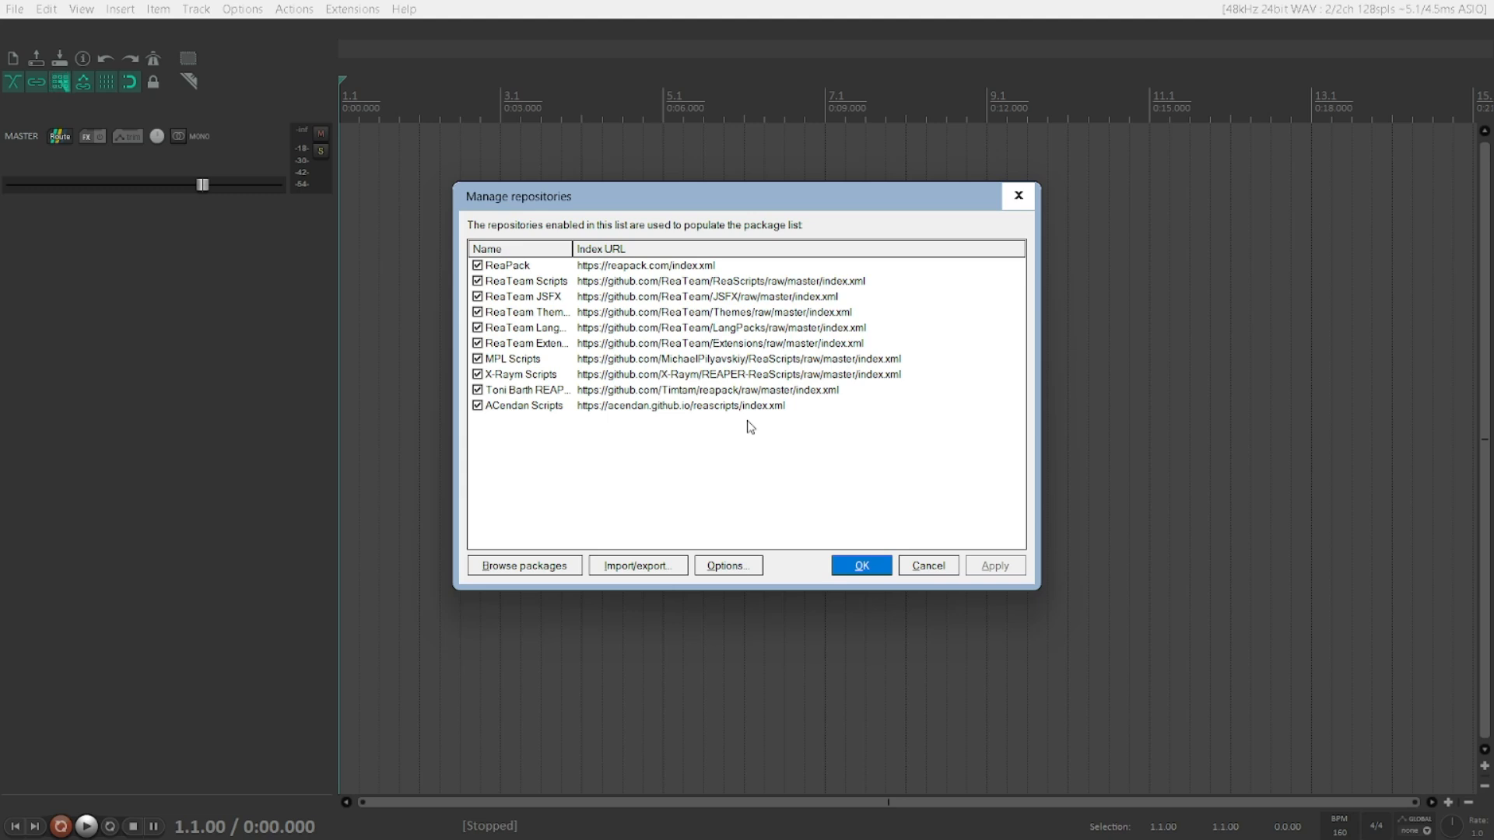
Step: Step through the repository list to review each entry's name and index URL
key(Down)
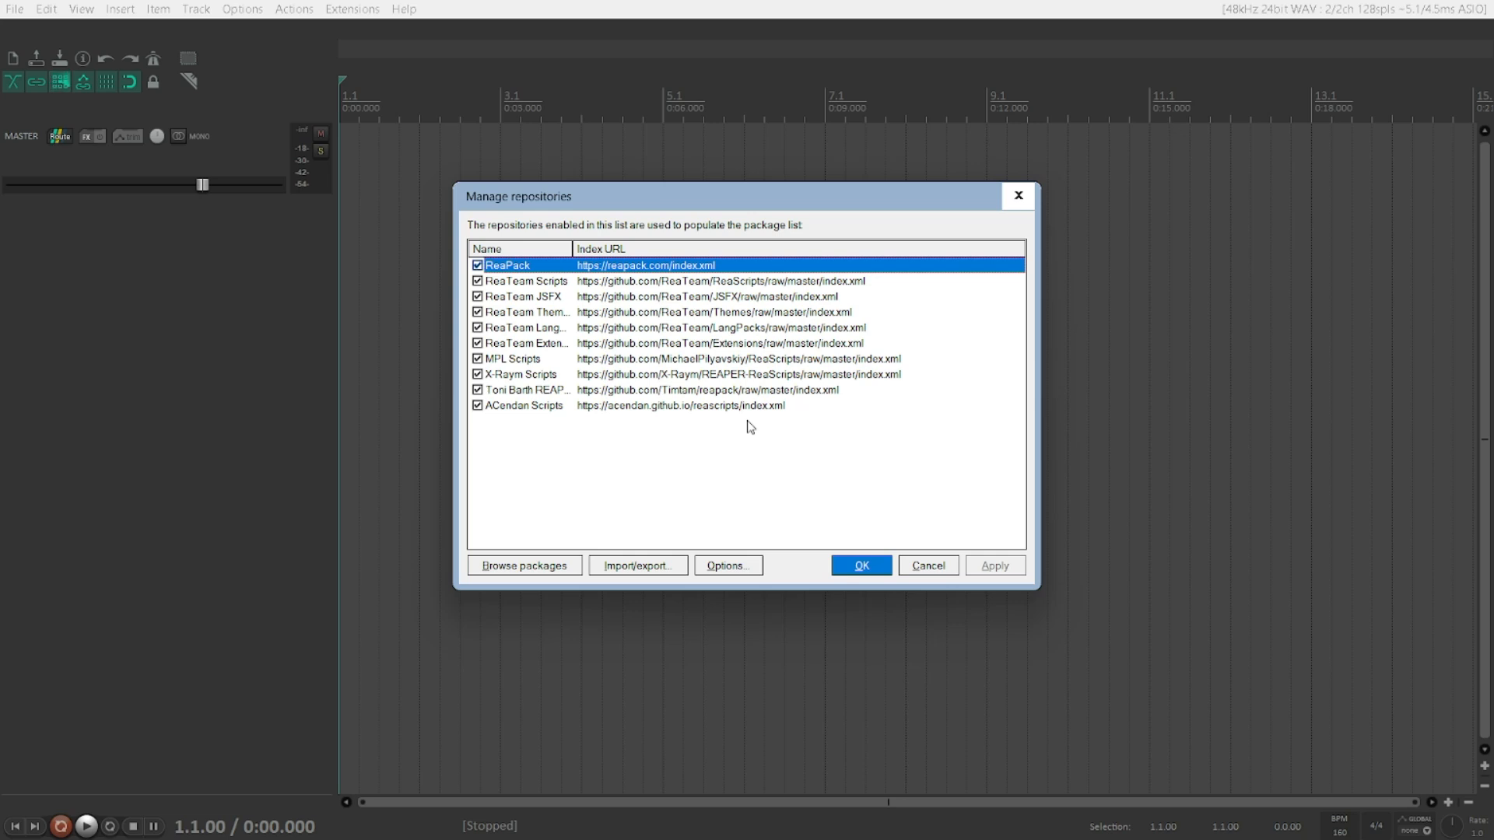
key(Down)
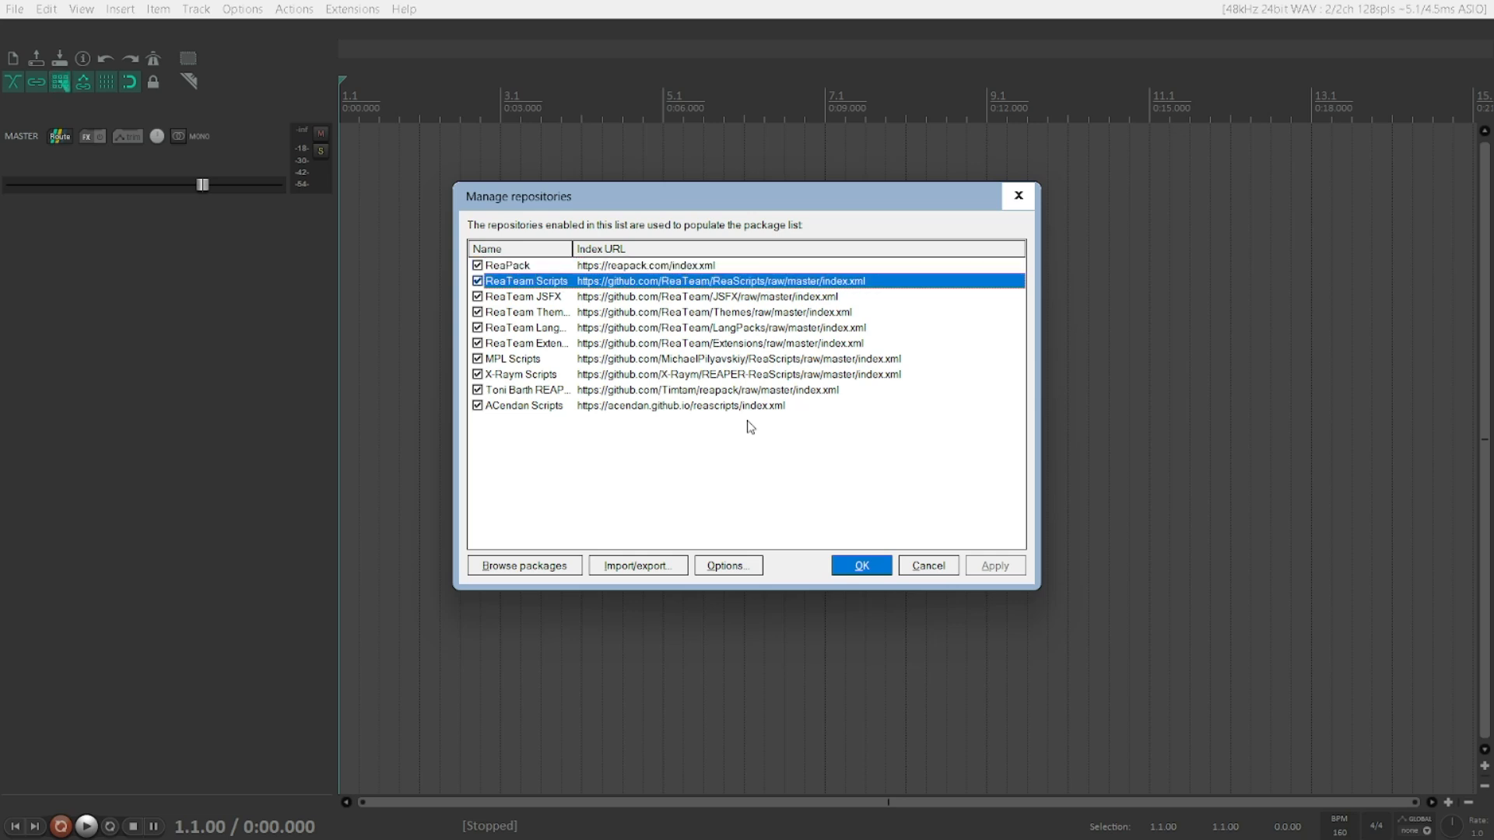
key(Down)
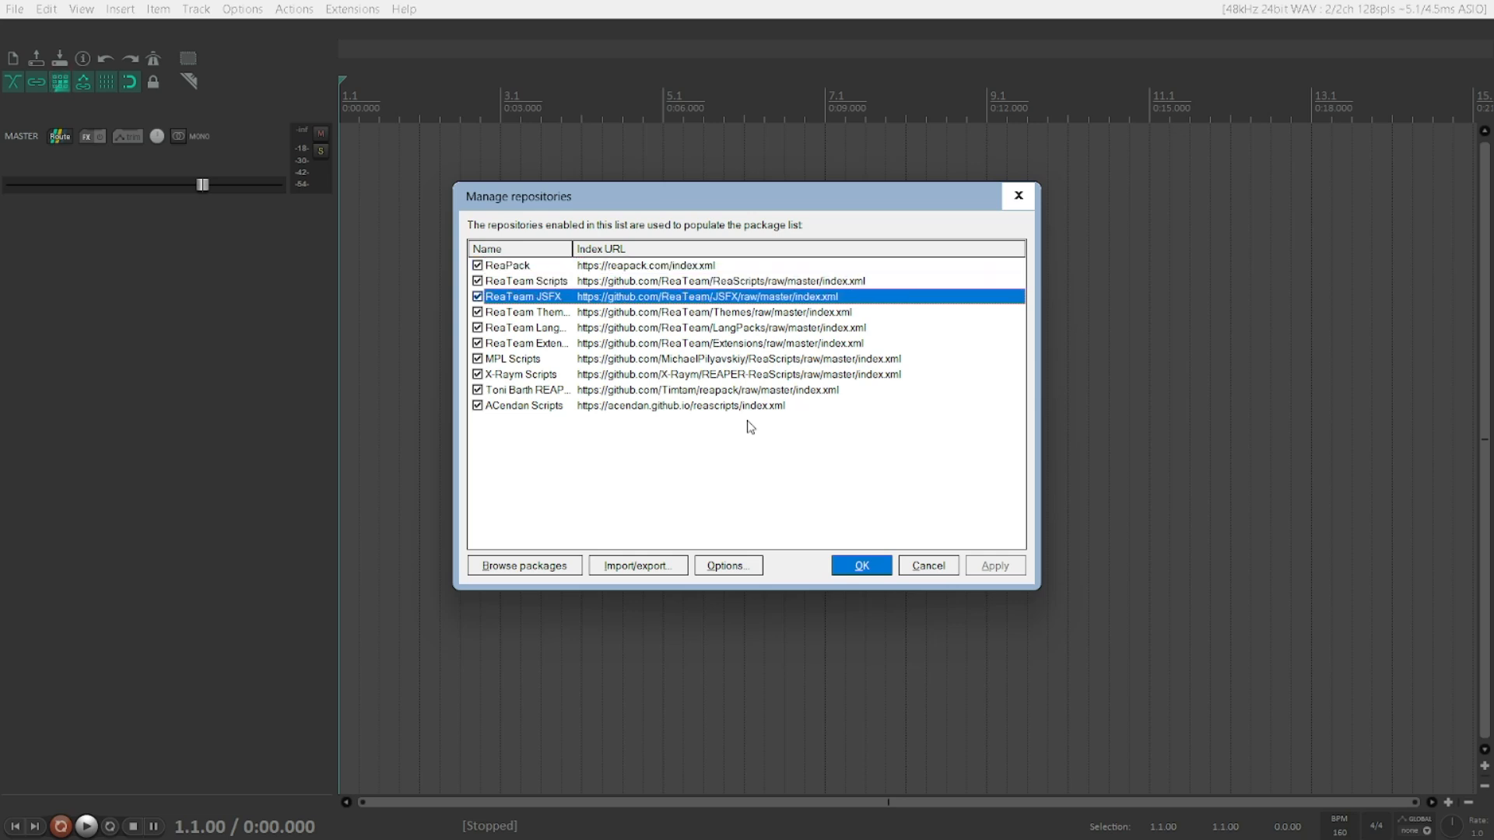
key(Down)
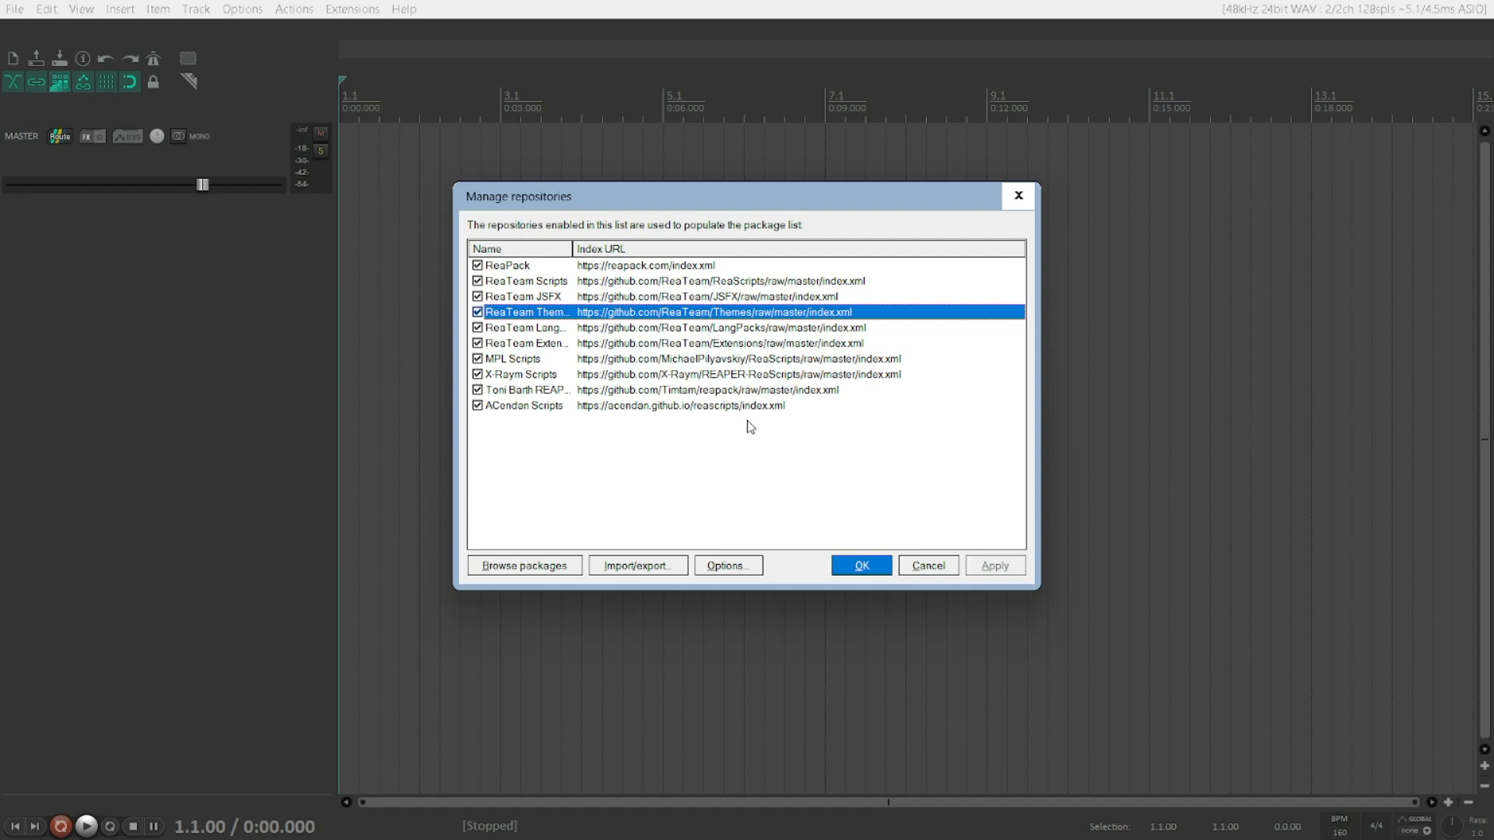
key(Down)
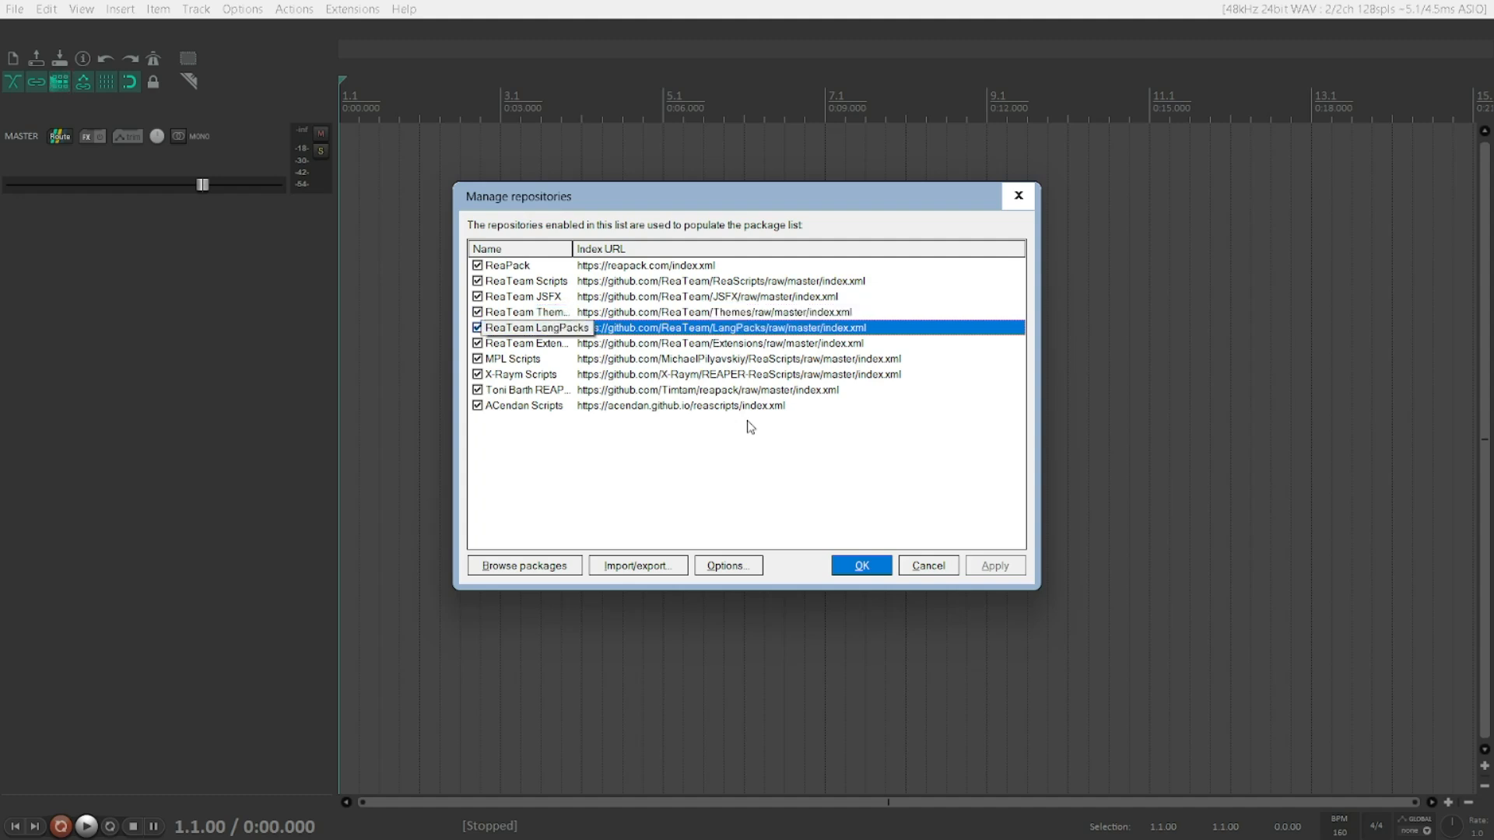
key(Down)
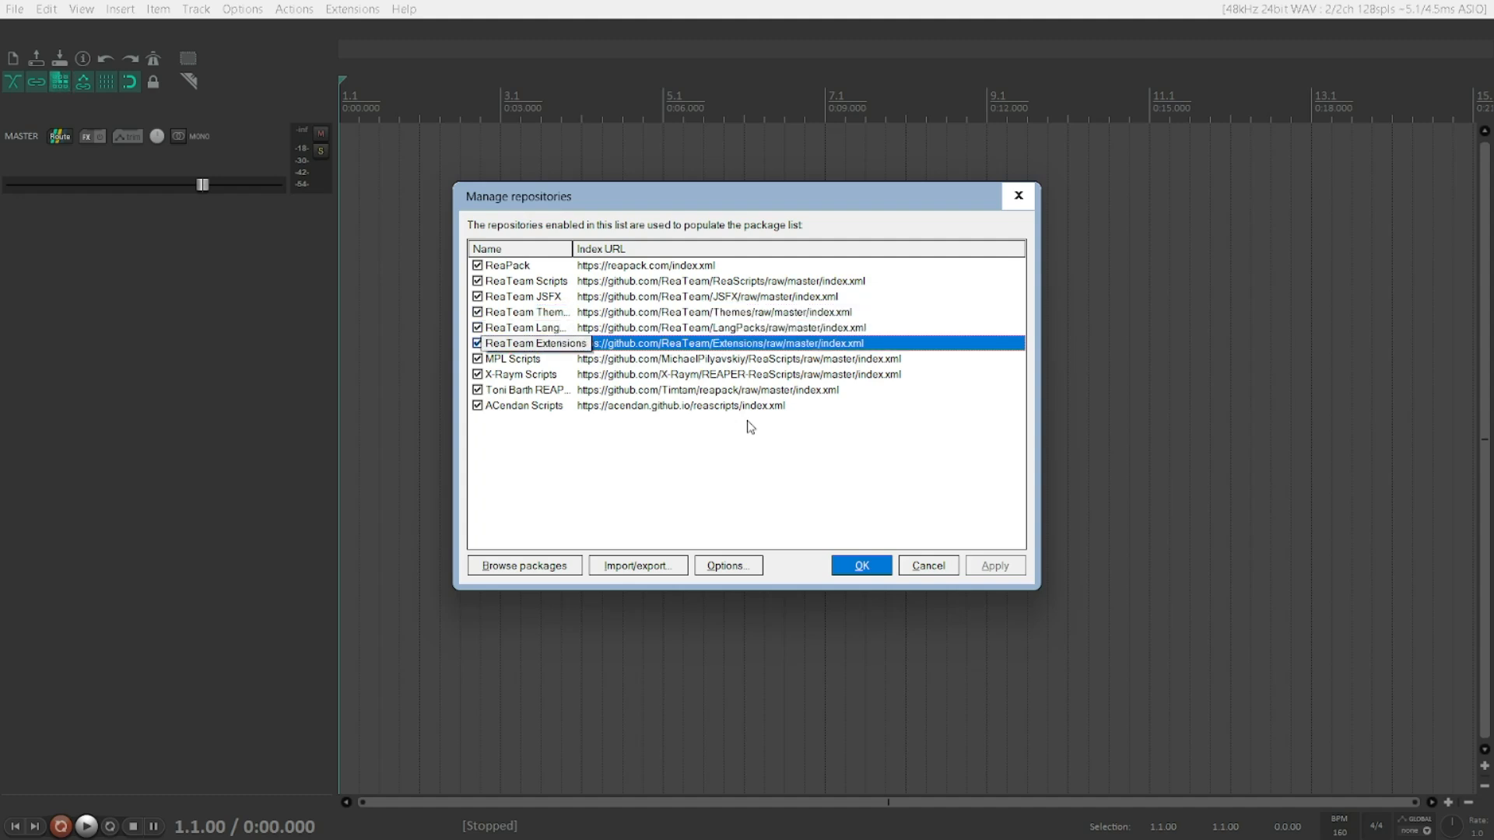
key(Down)
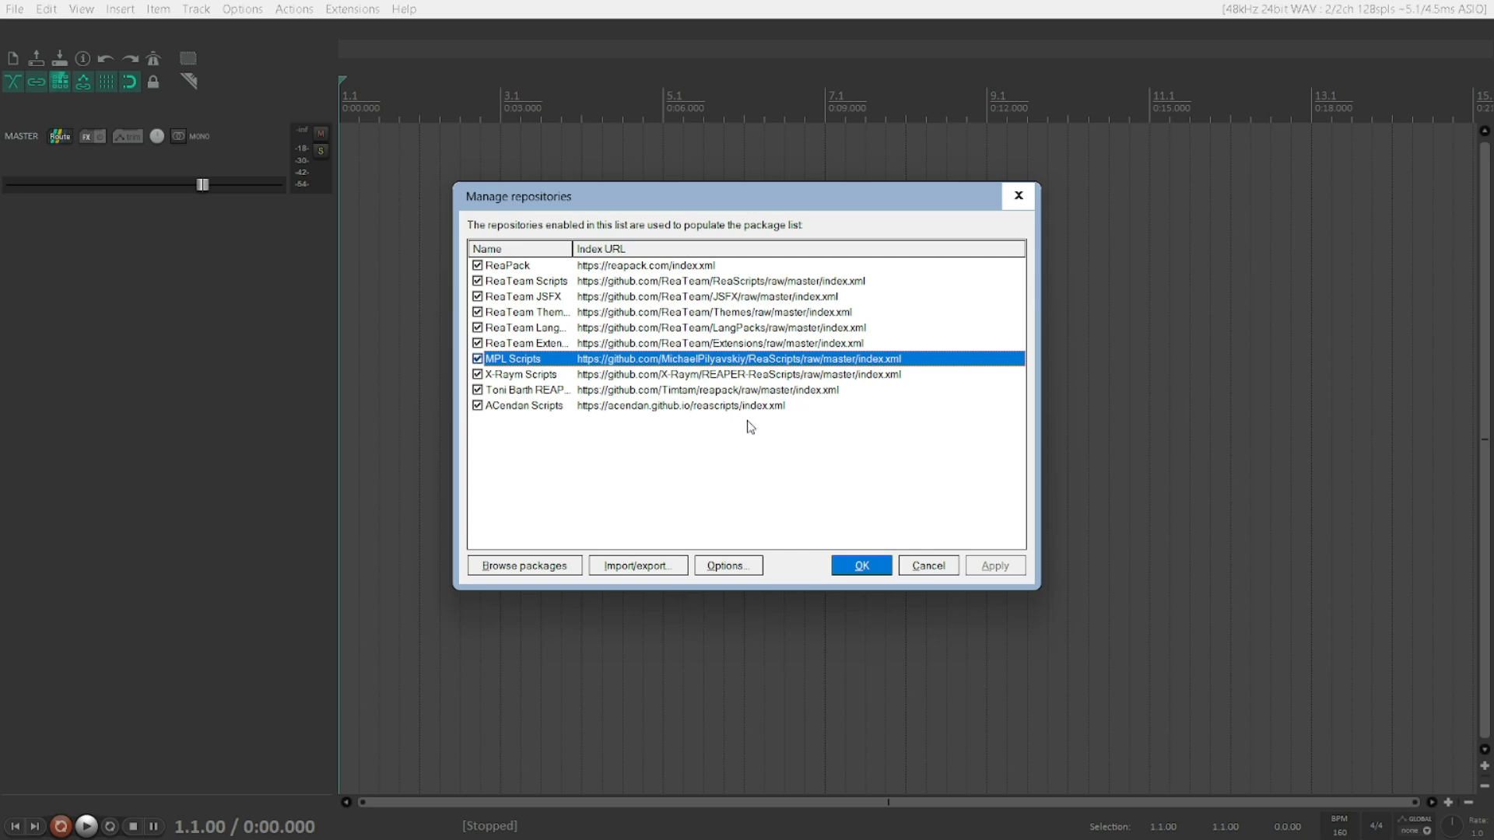
key(Down)
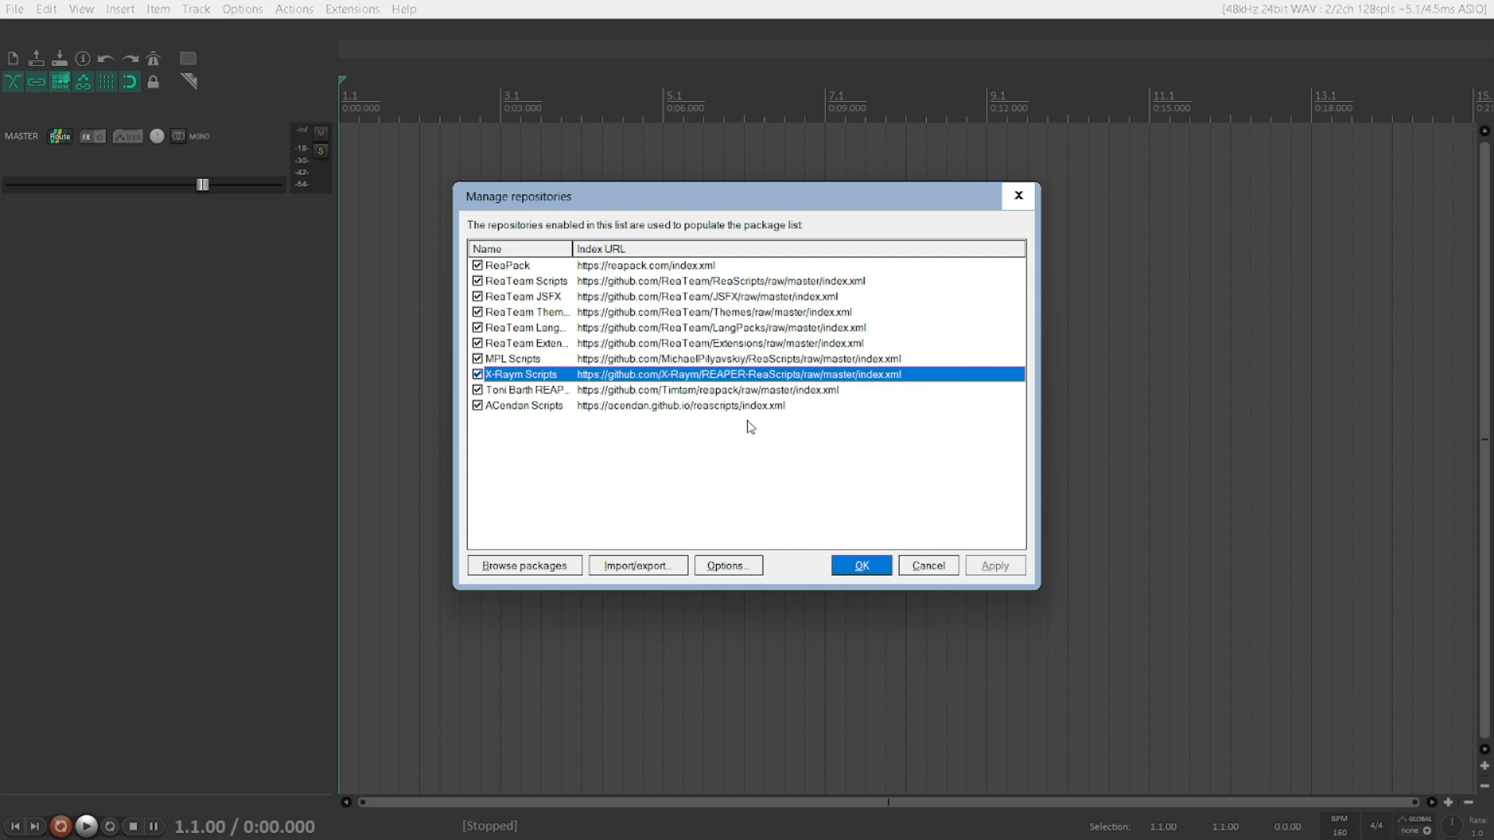
key(Down)
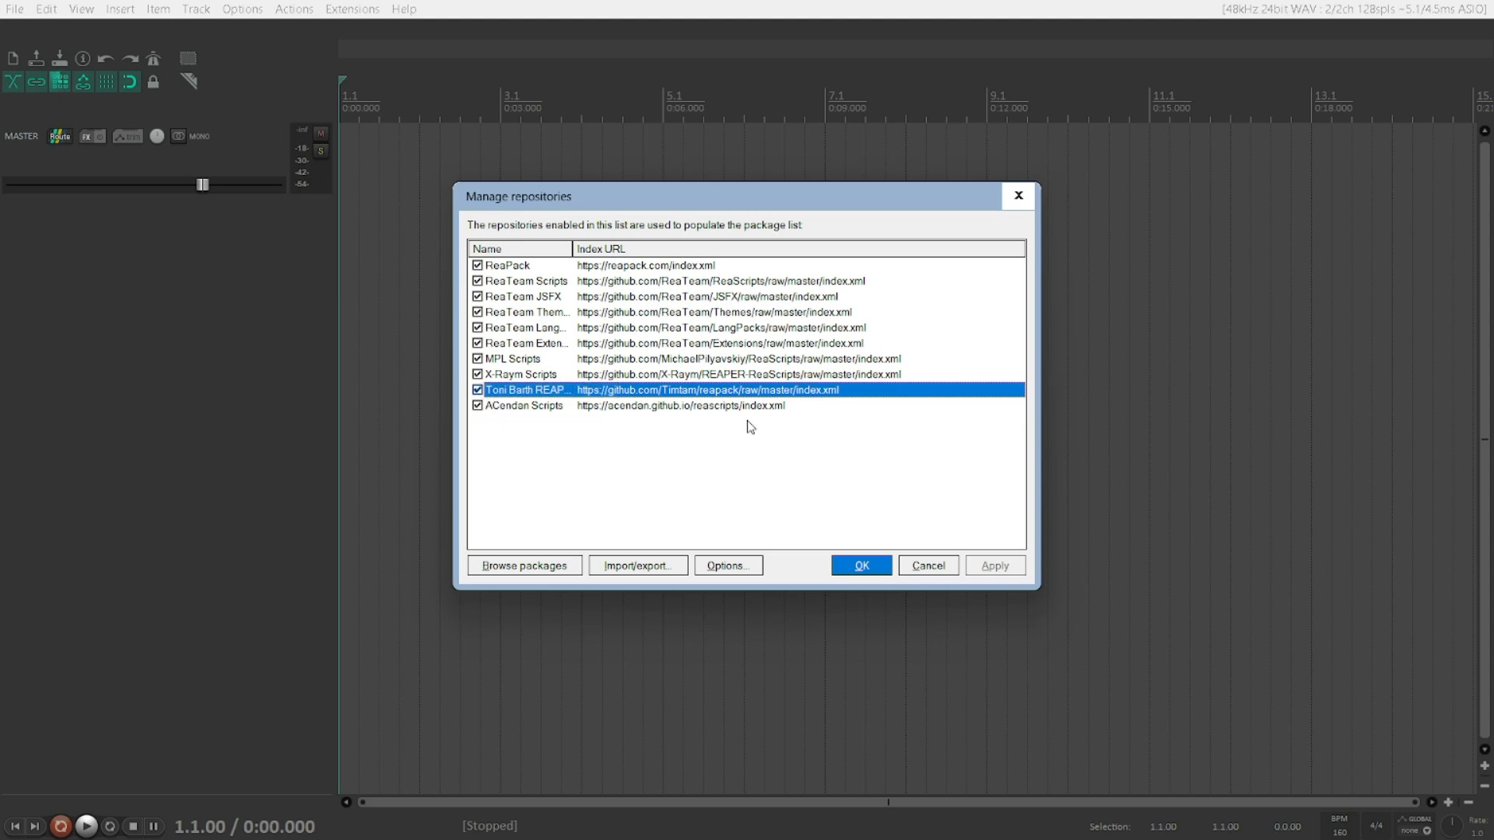
key(Down)
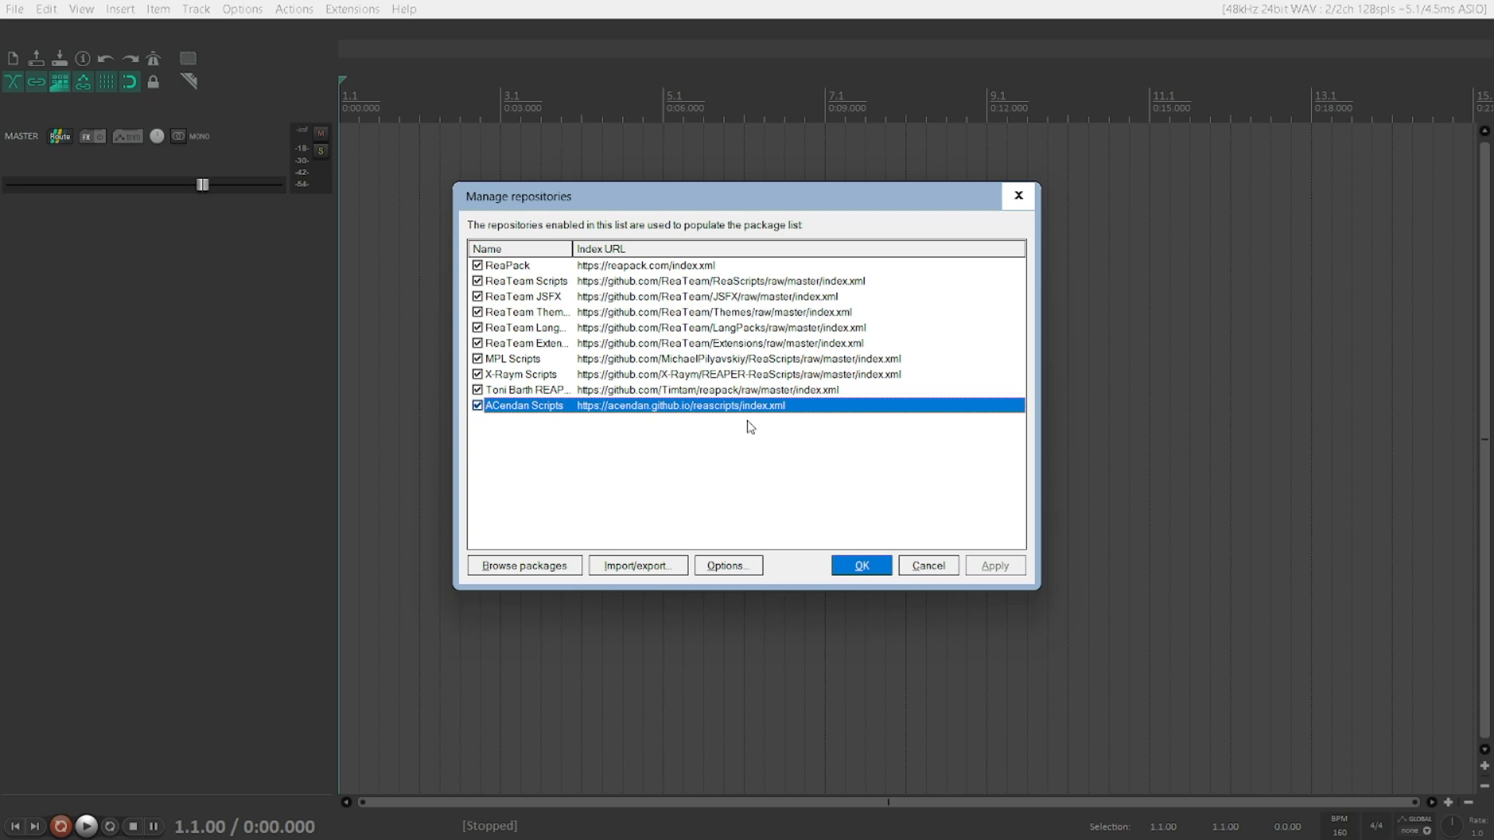
key(Up)
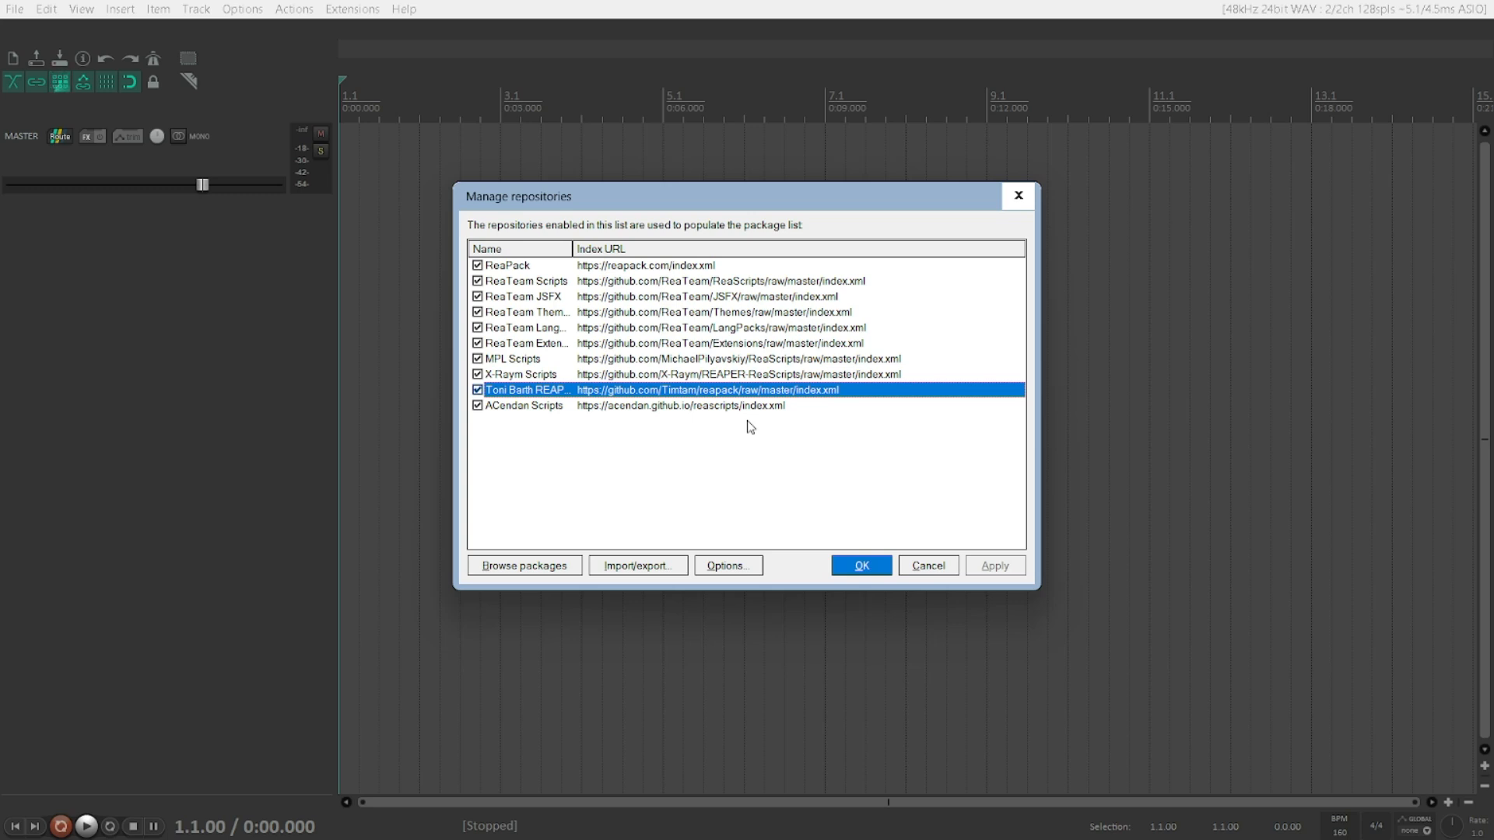
Step: Open the context menu of the Toni Barth REAPER Things repository and review its options
right_click(470, 386)
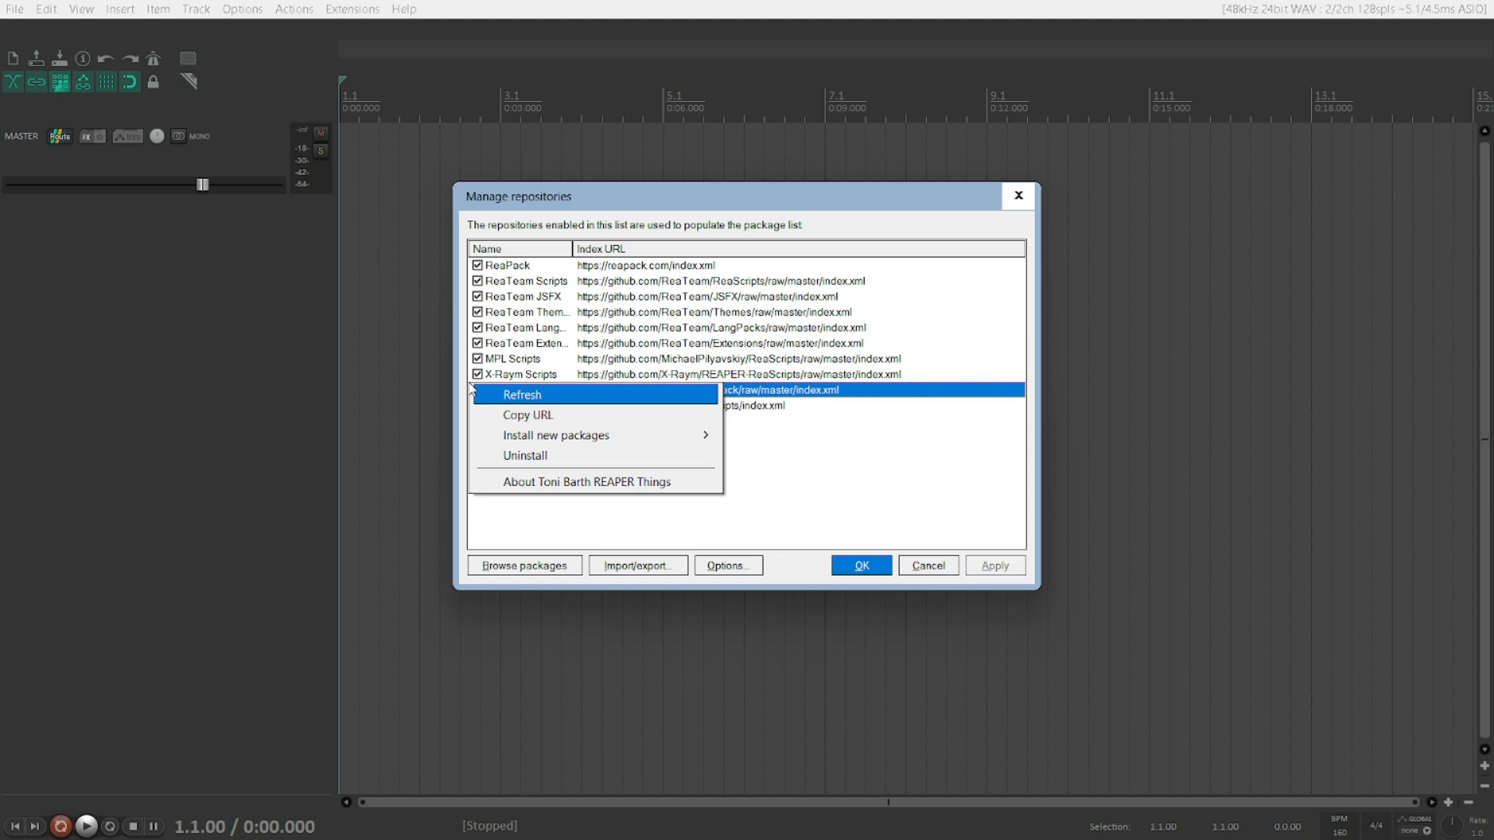
key(Down)
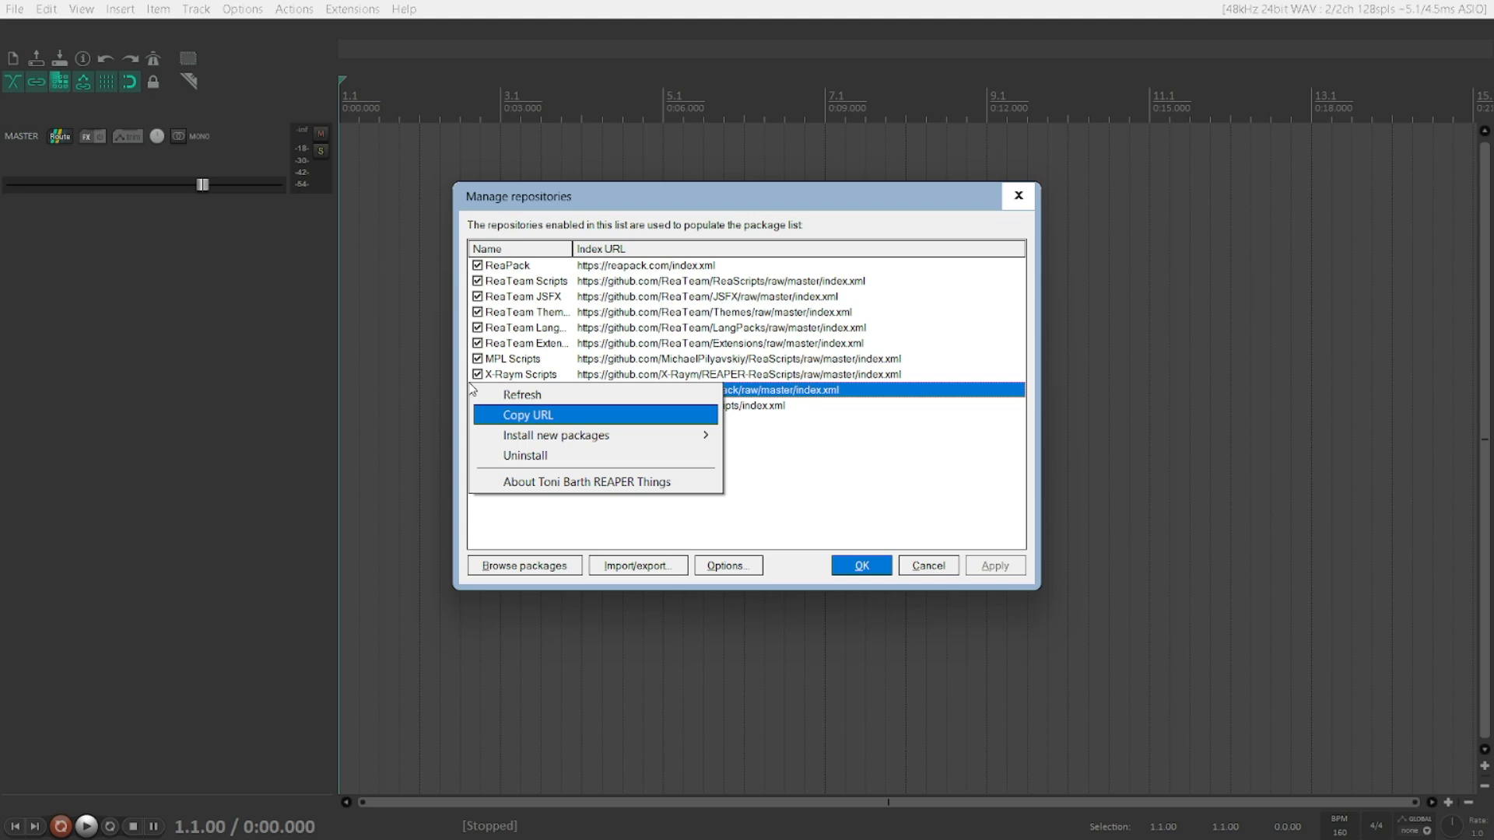
key(Down)
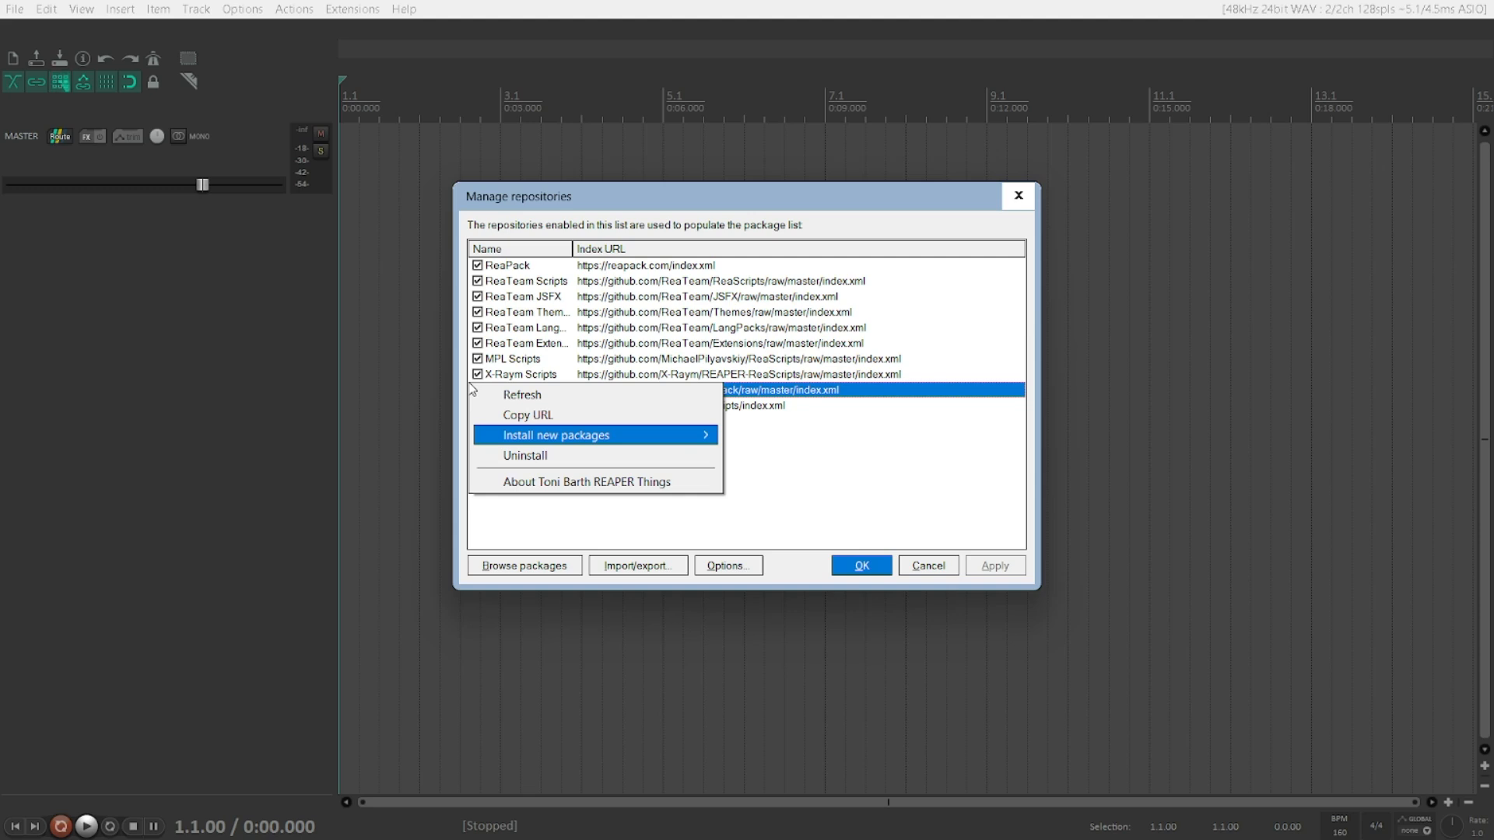
key(Down)
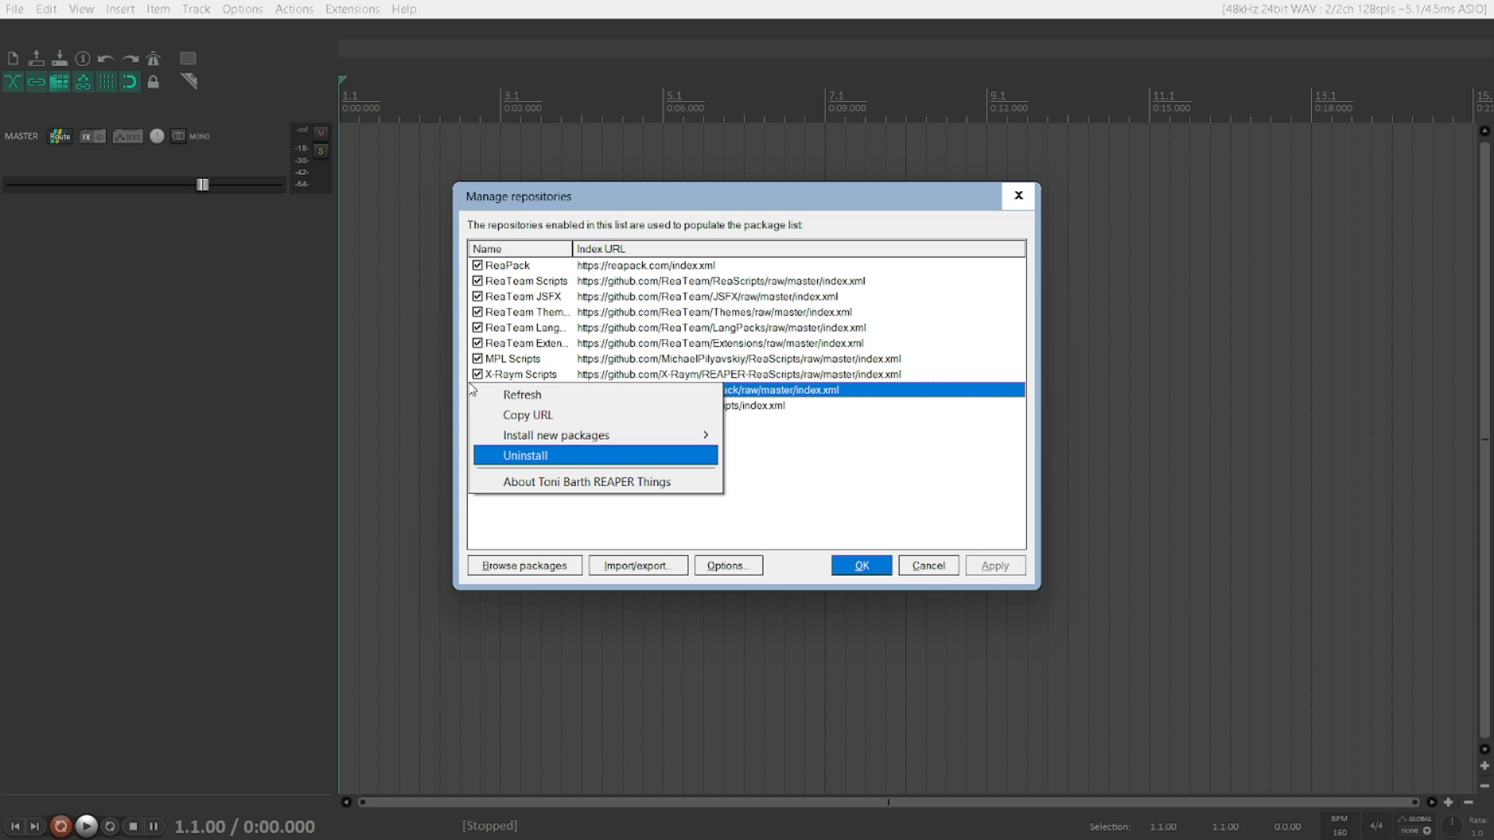
key(Down)
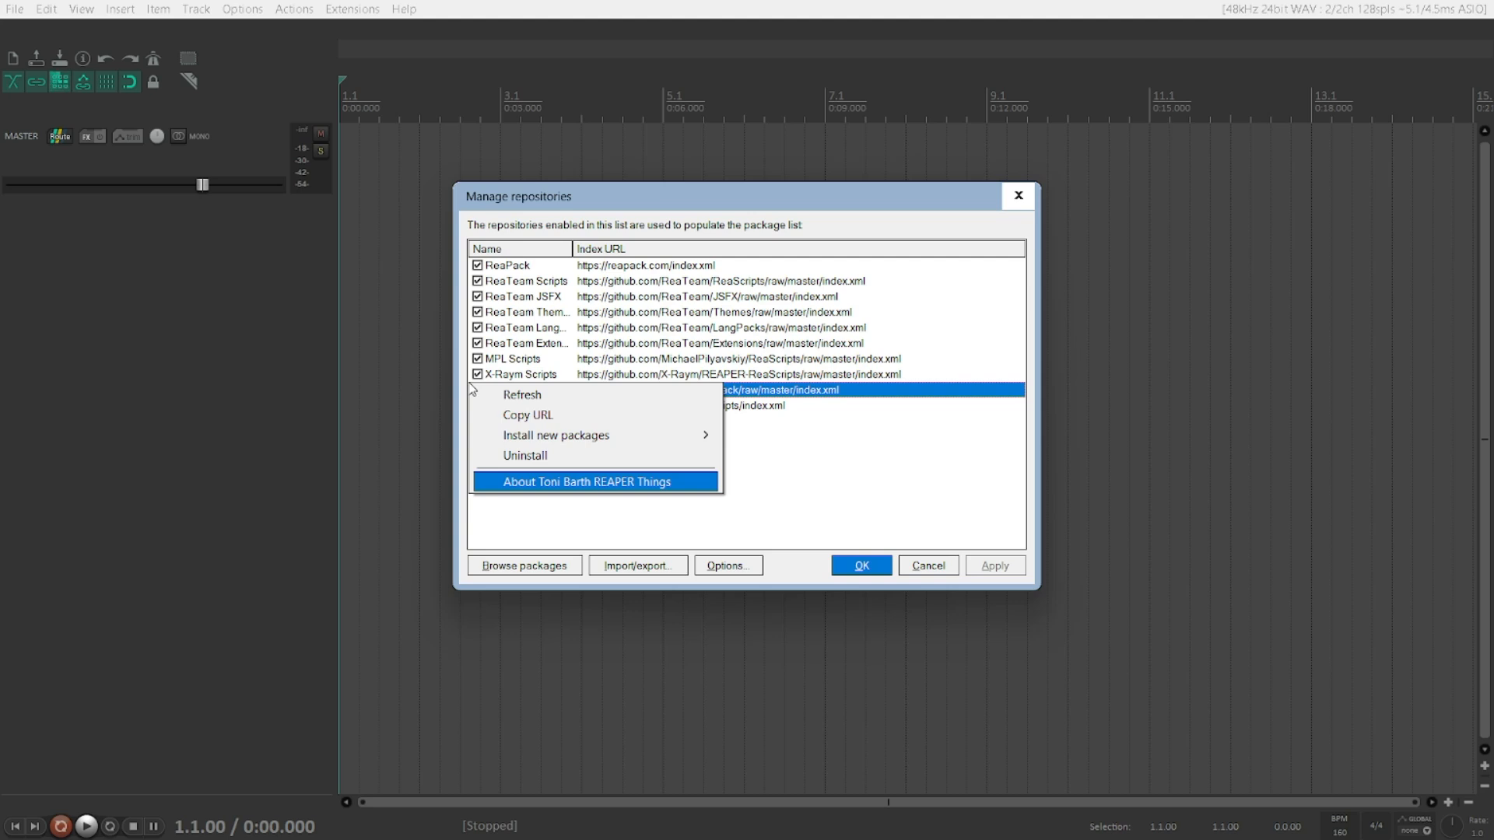
key(Down)
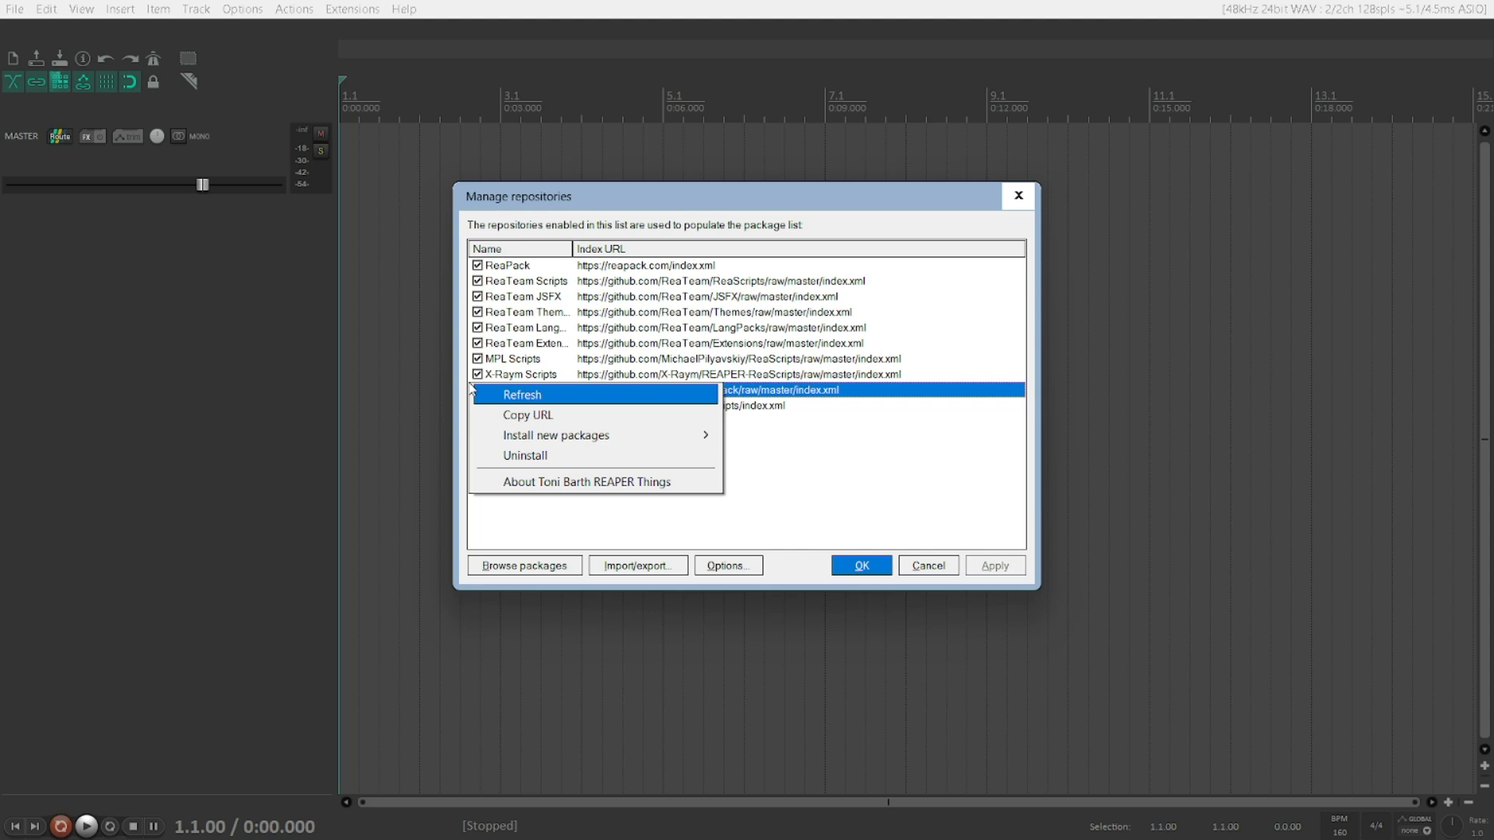
key(Escape)
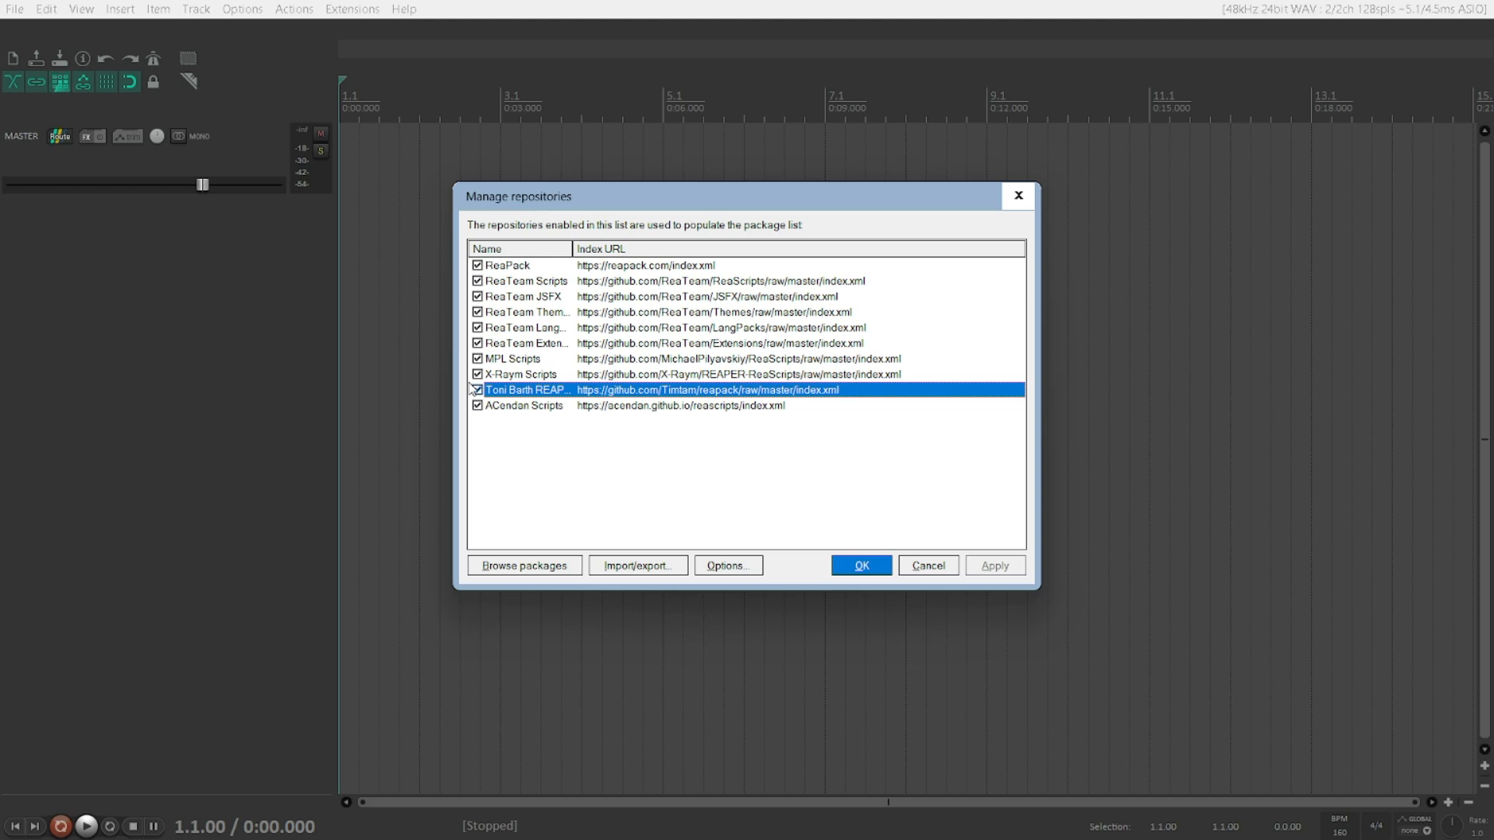
Step: Open ReaPack's Options menu and review each of its settings
key(Tab)
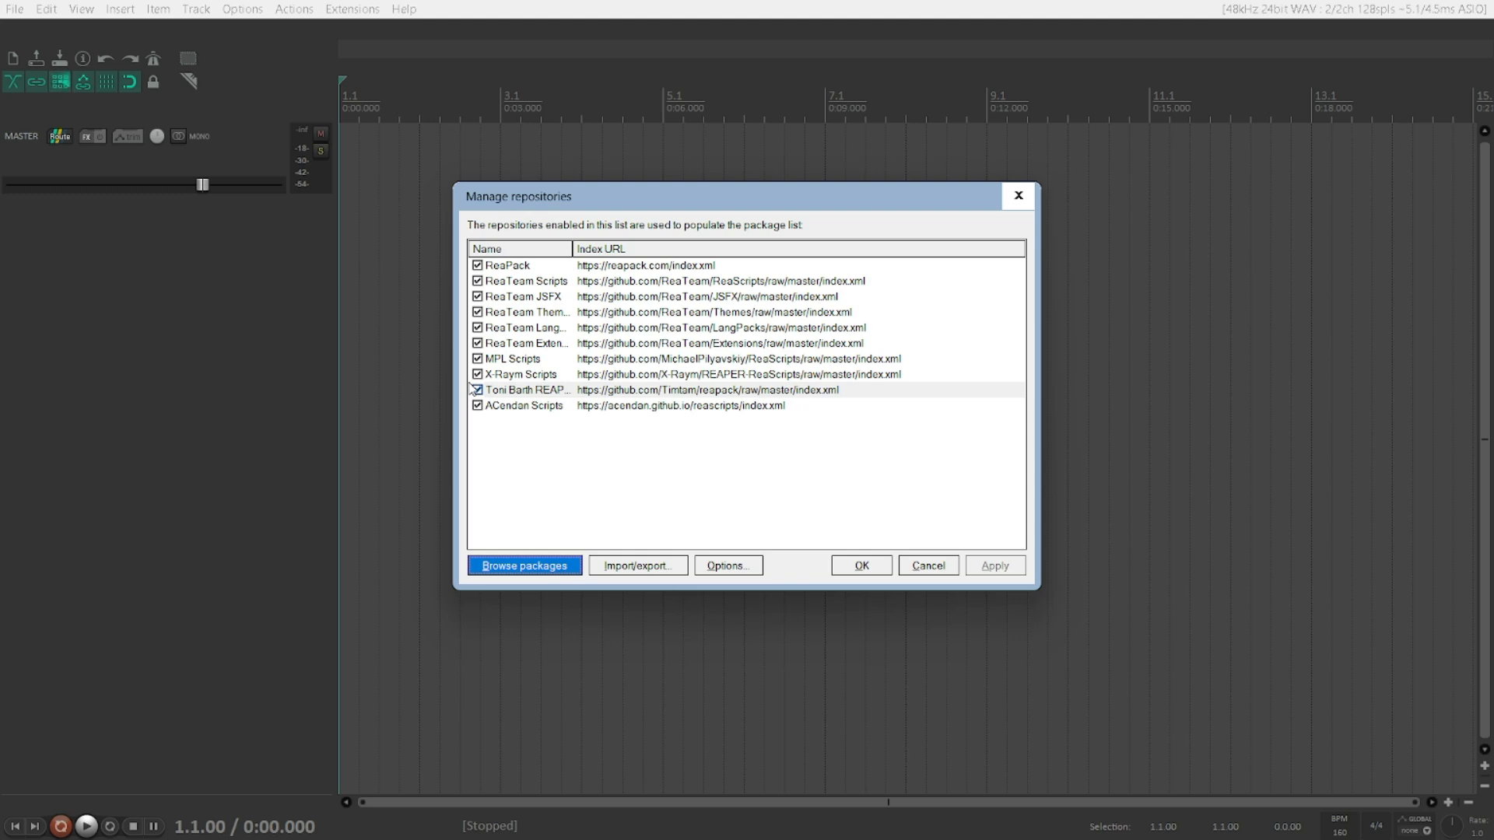
key(Tab)
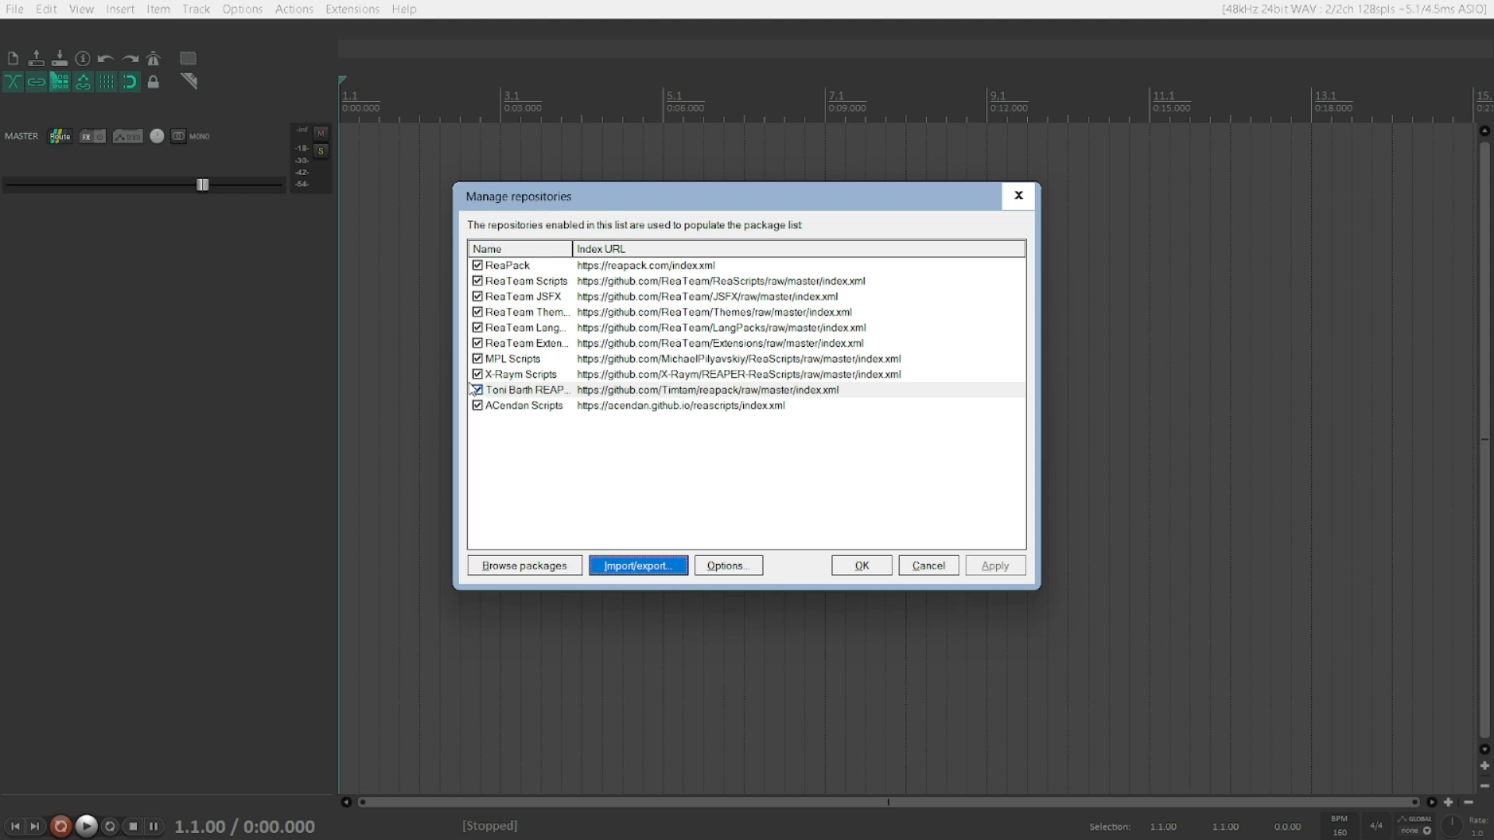
key(Tab)
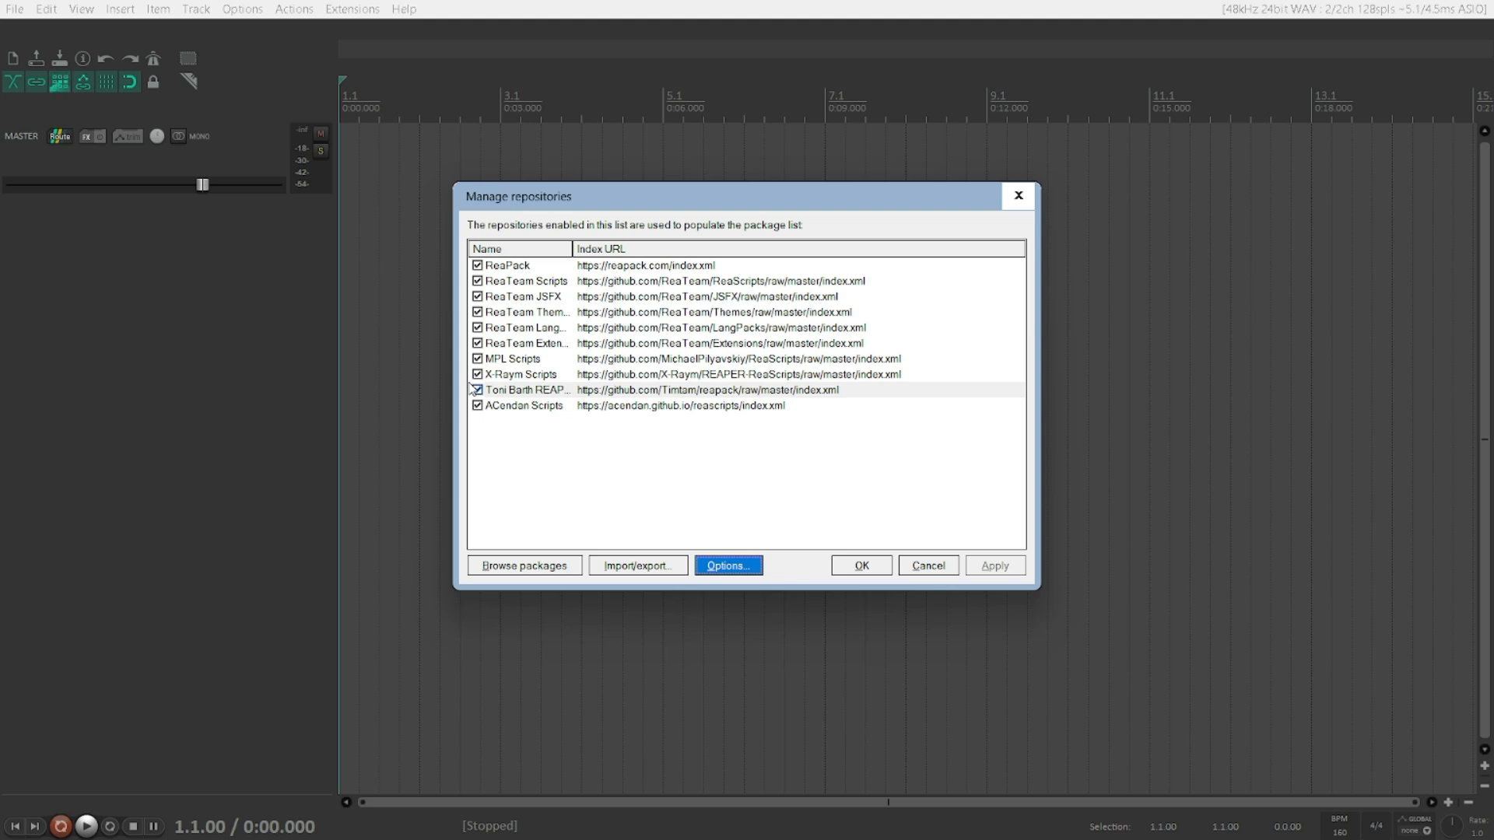
key(space)
key(Down)
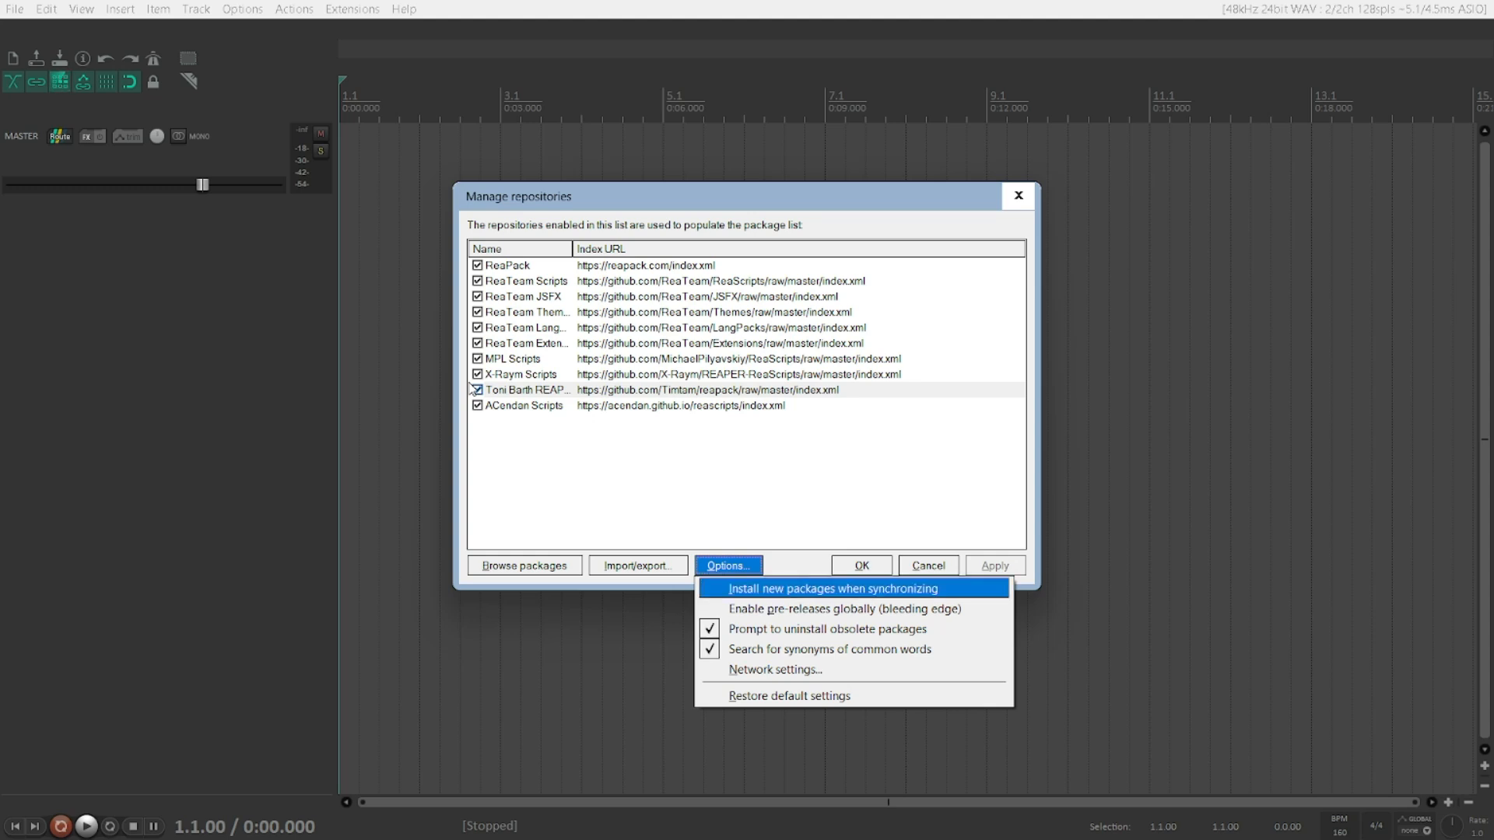
key(Down)
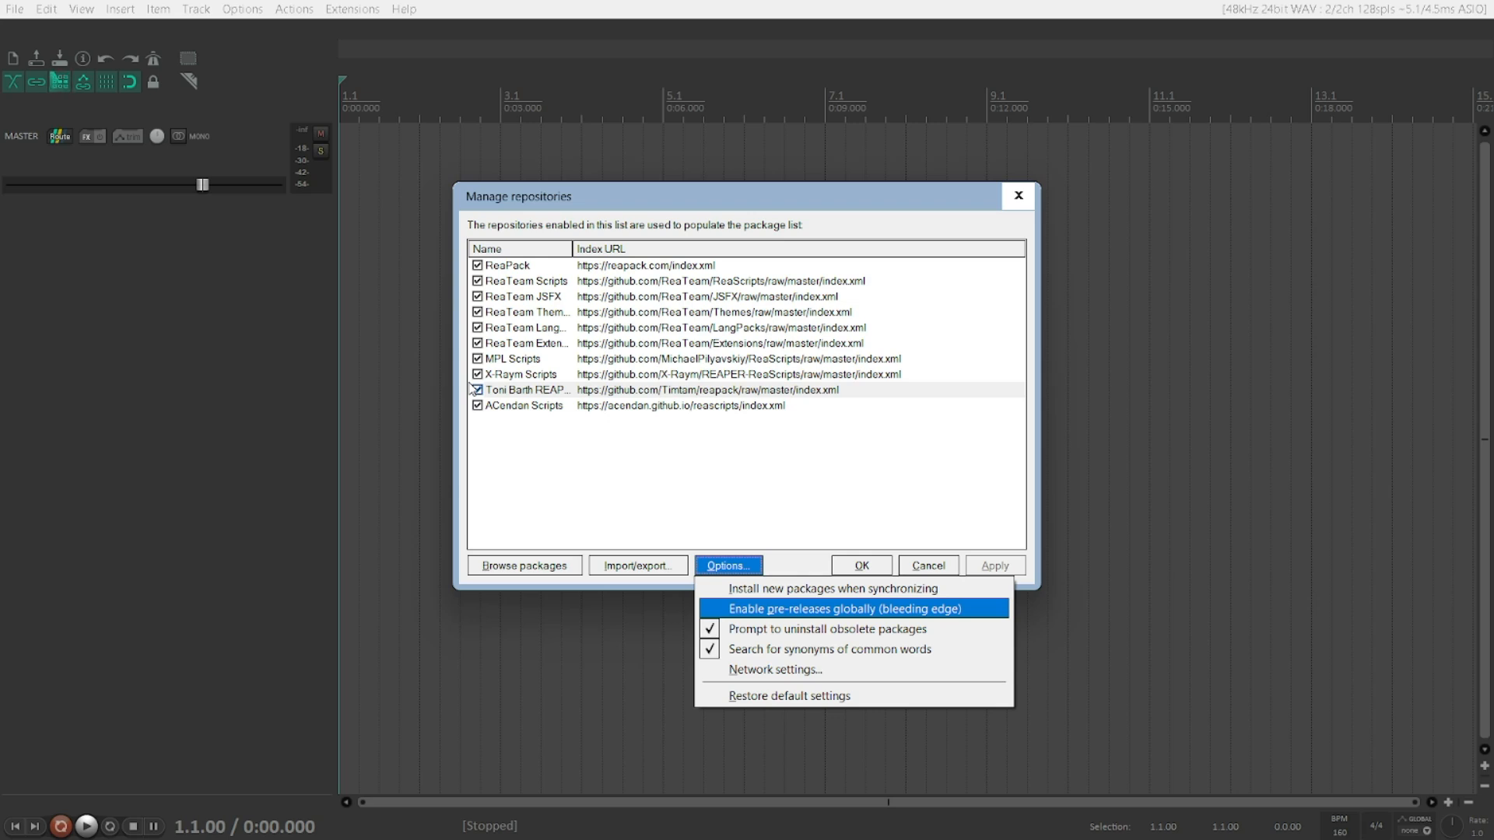
key(Down)
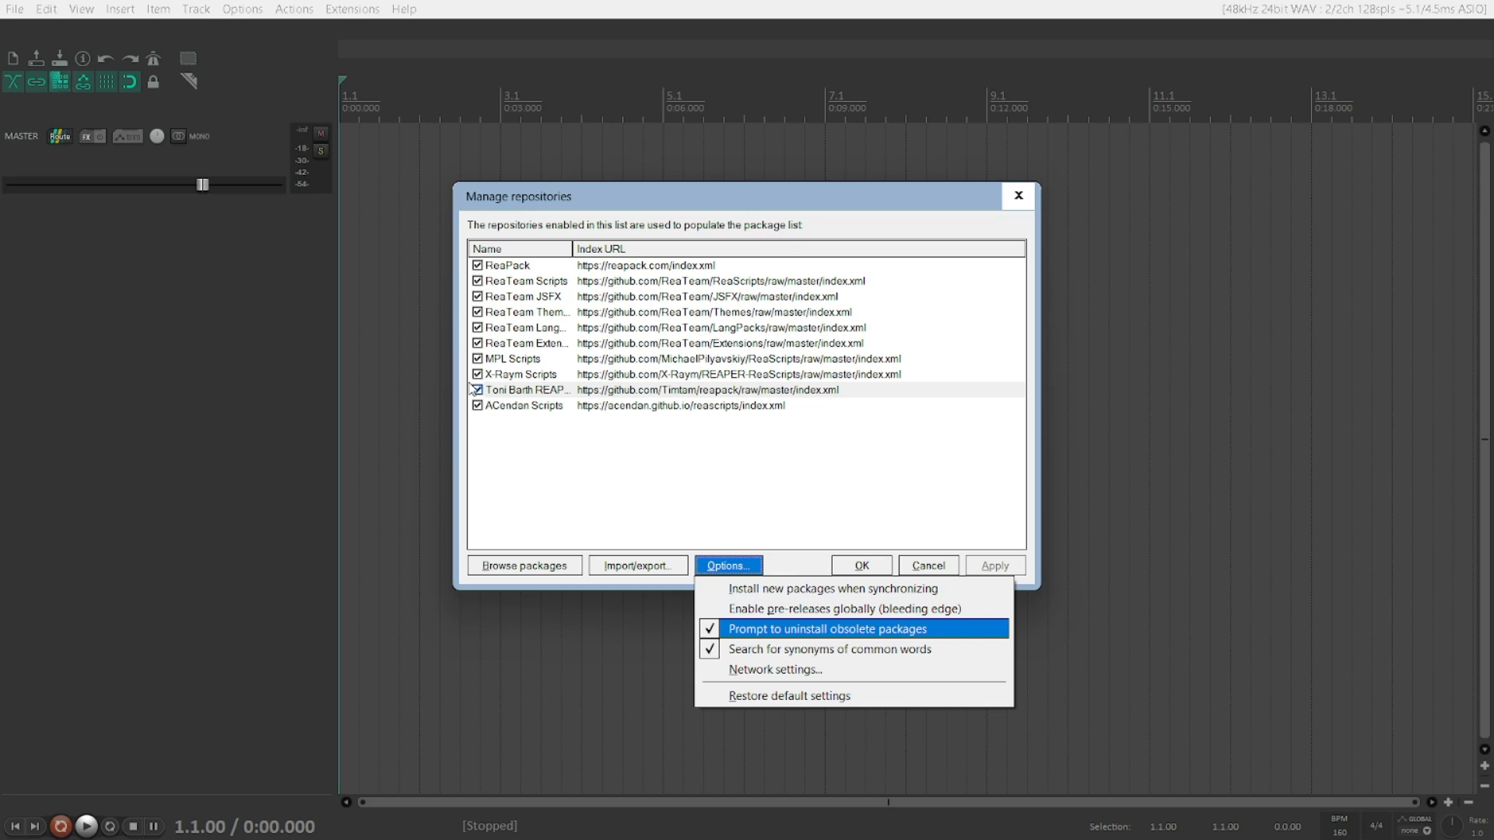
key(Down)
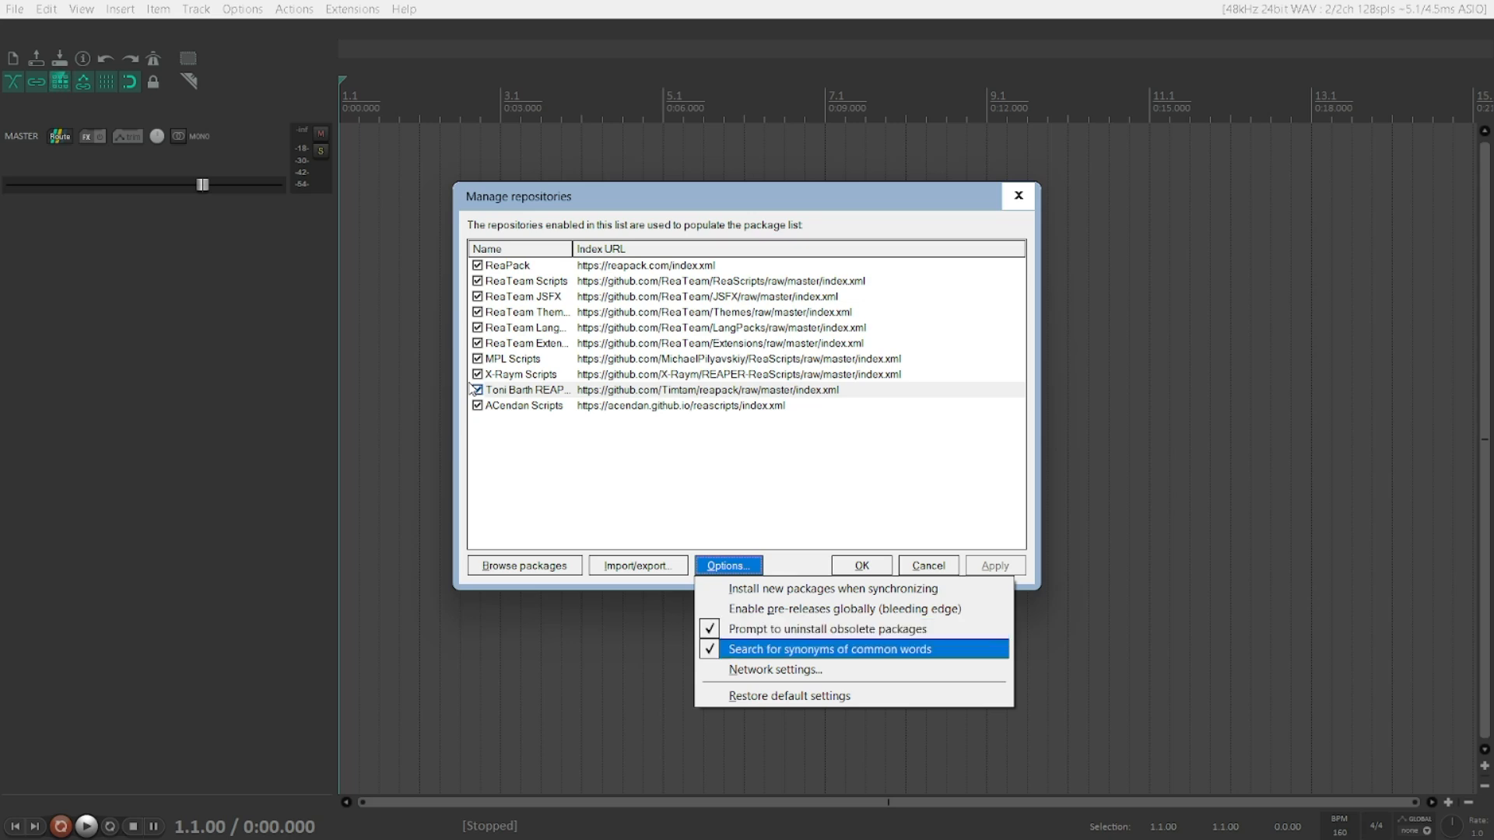
key(Down)
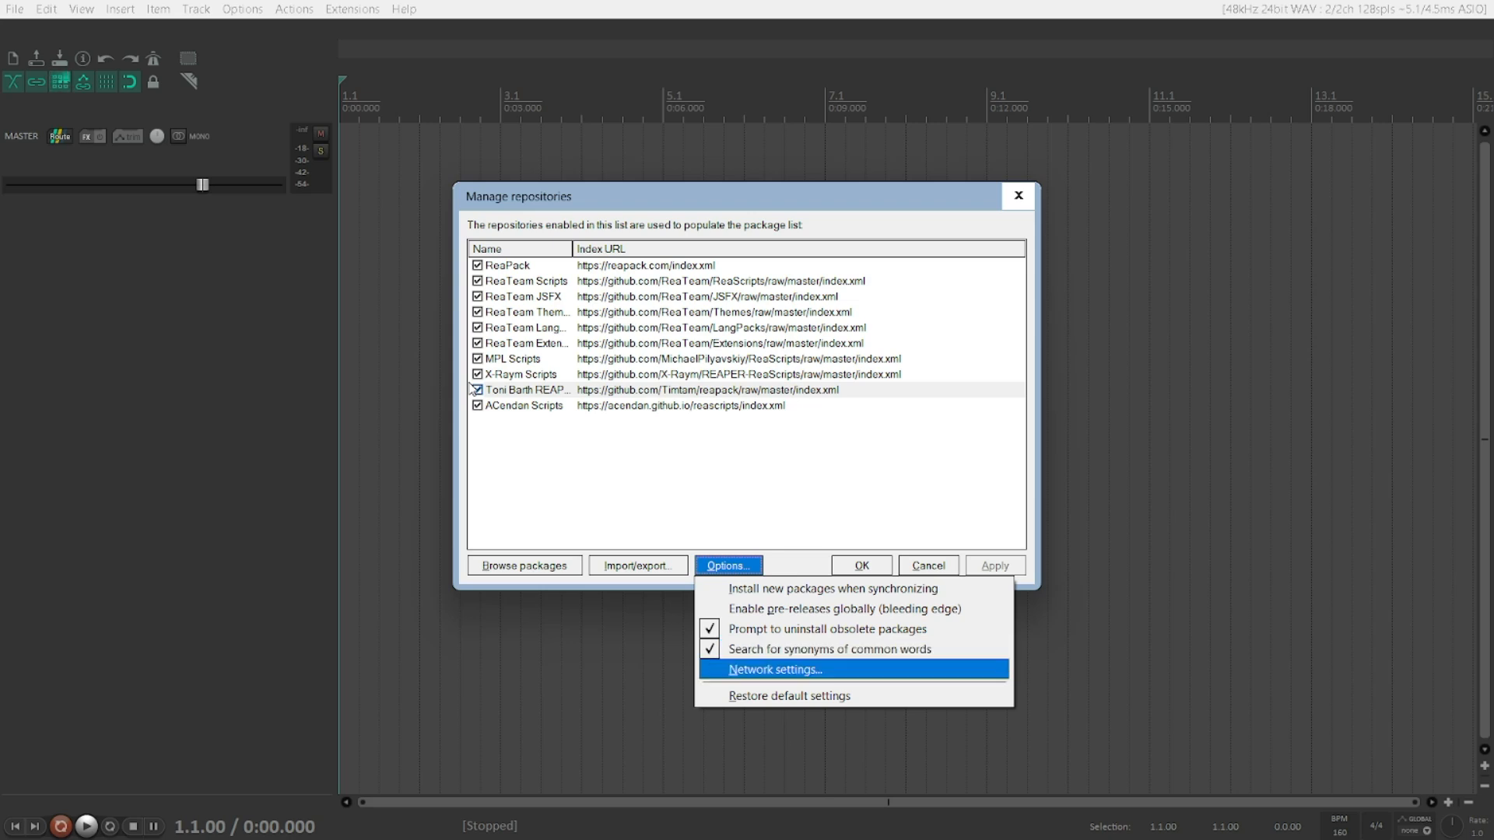
key(Down)
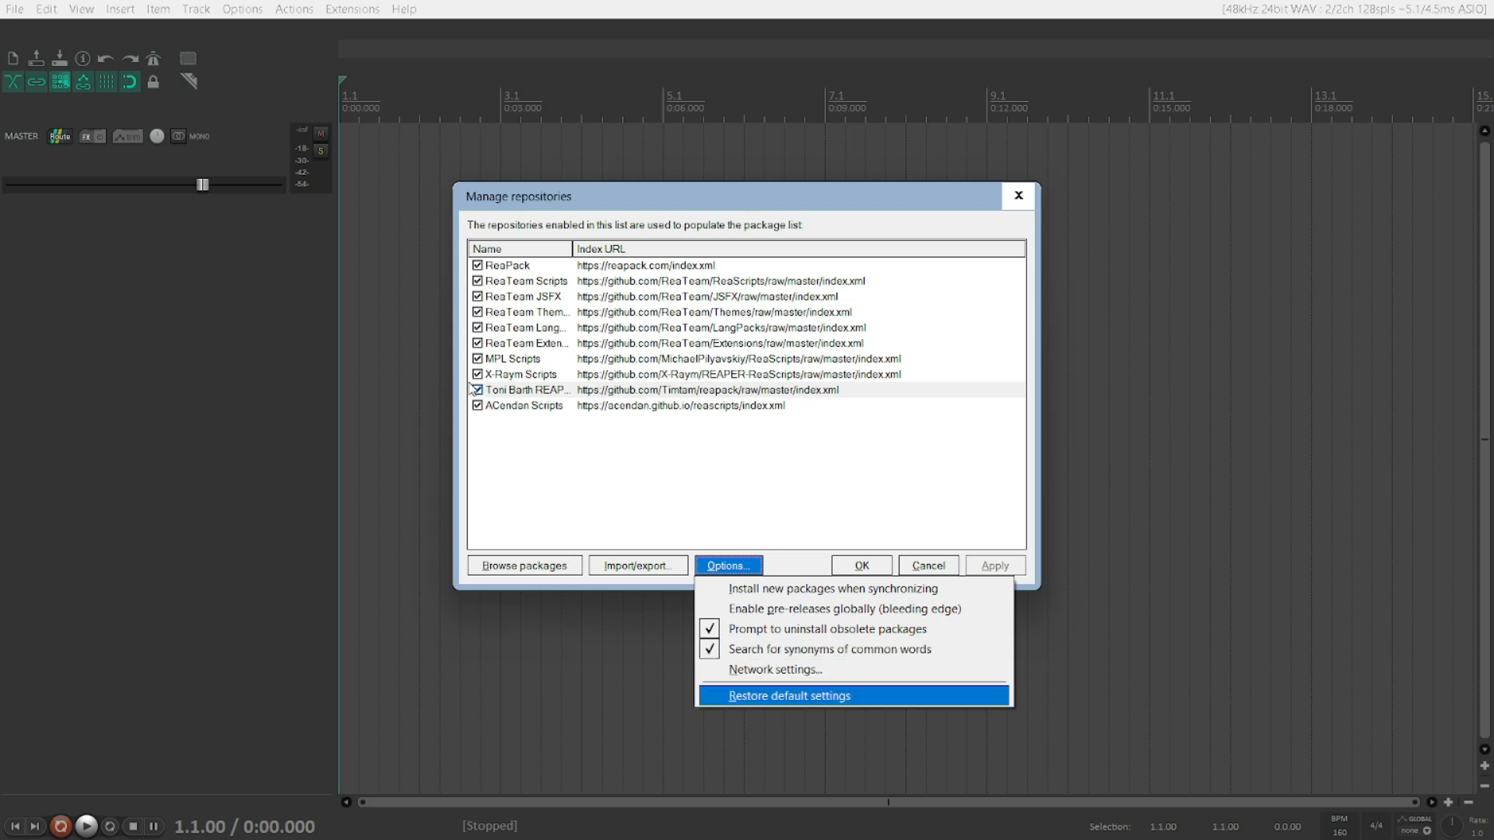
key(Down)
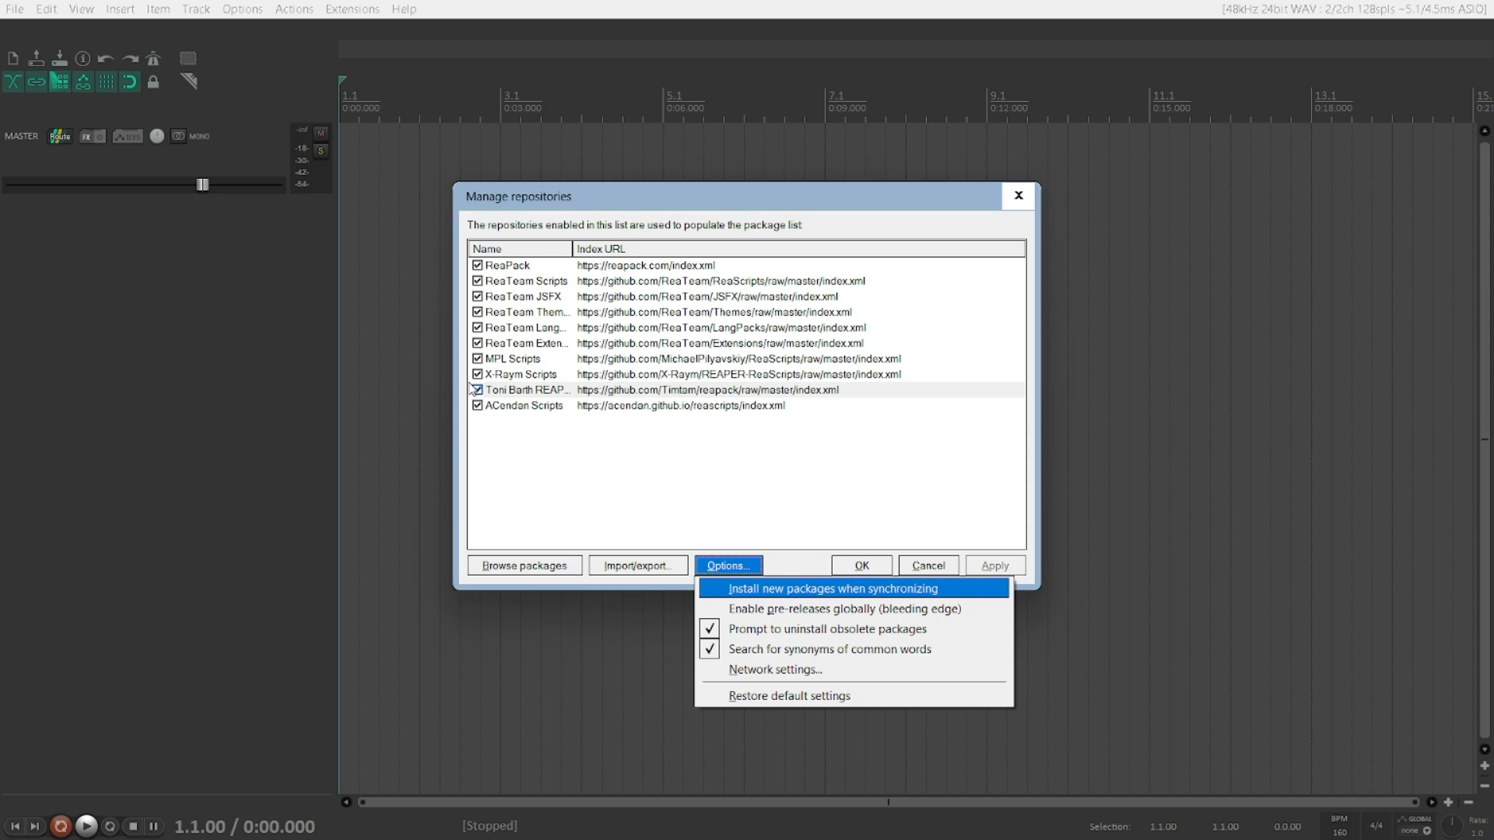
key(Escape)
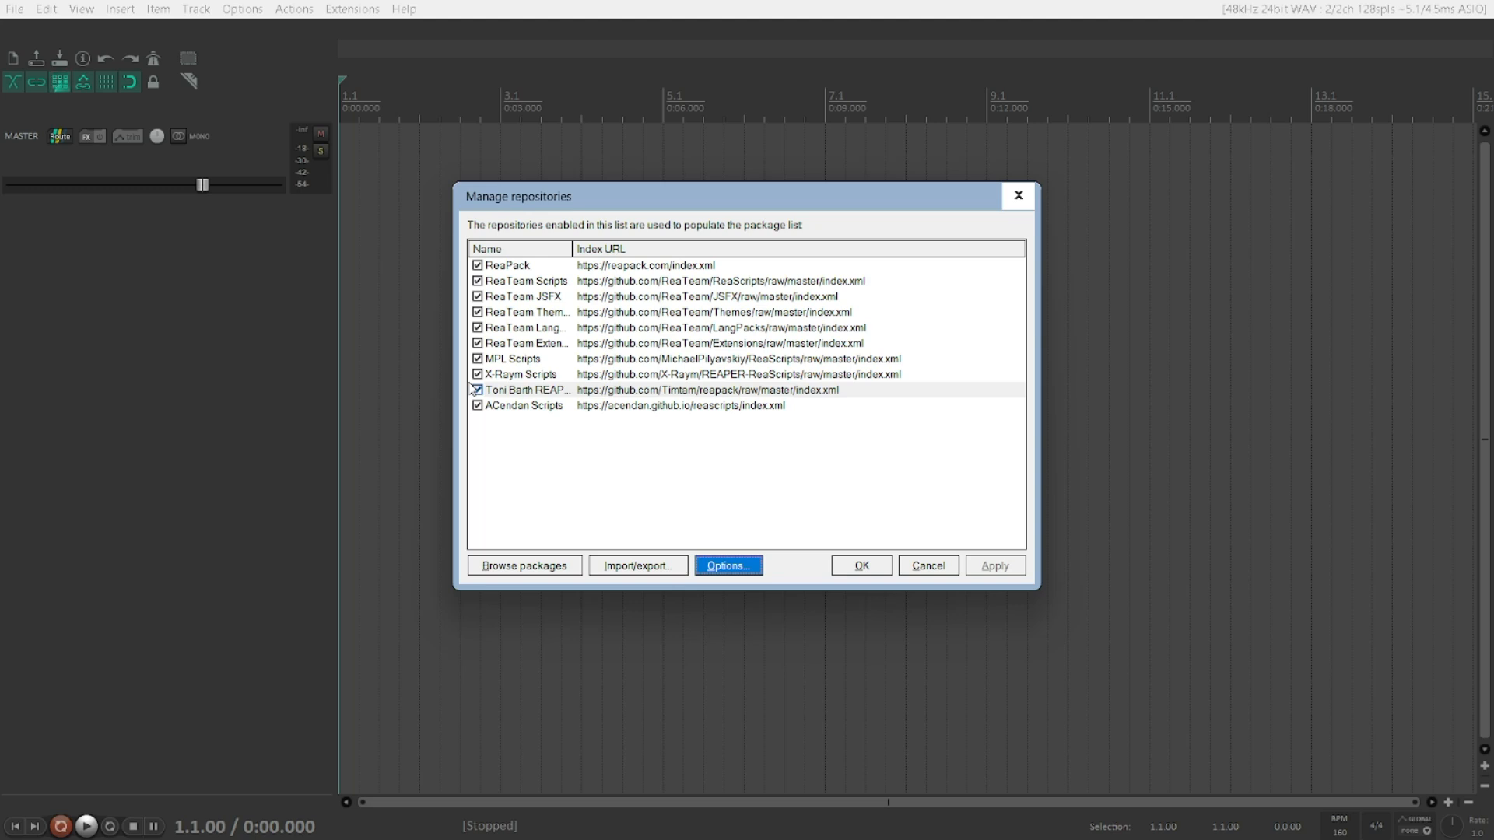
Step: Open the Import/export menu and review its import and archive entries
key(shift+Tab)
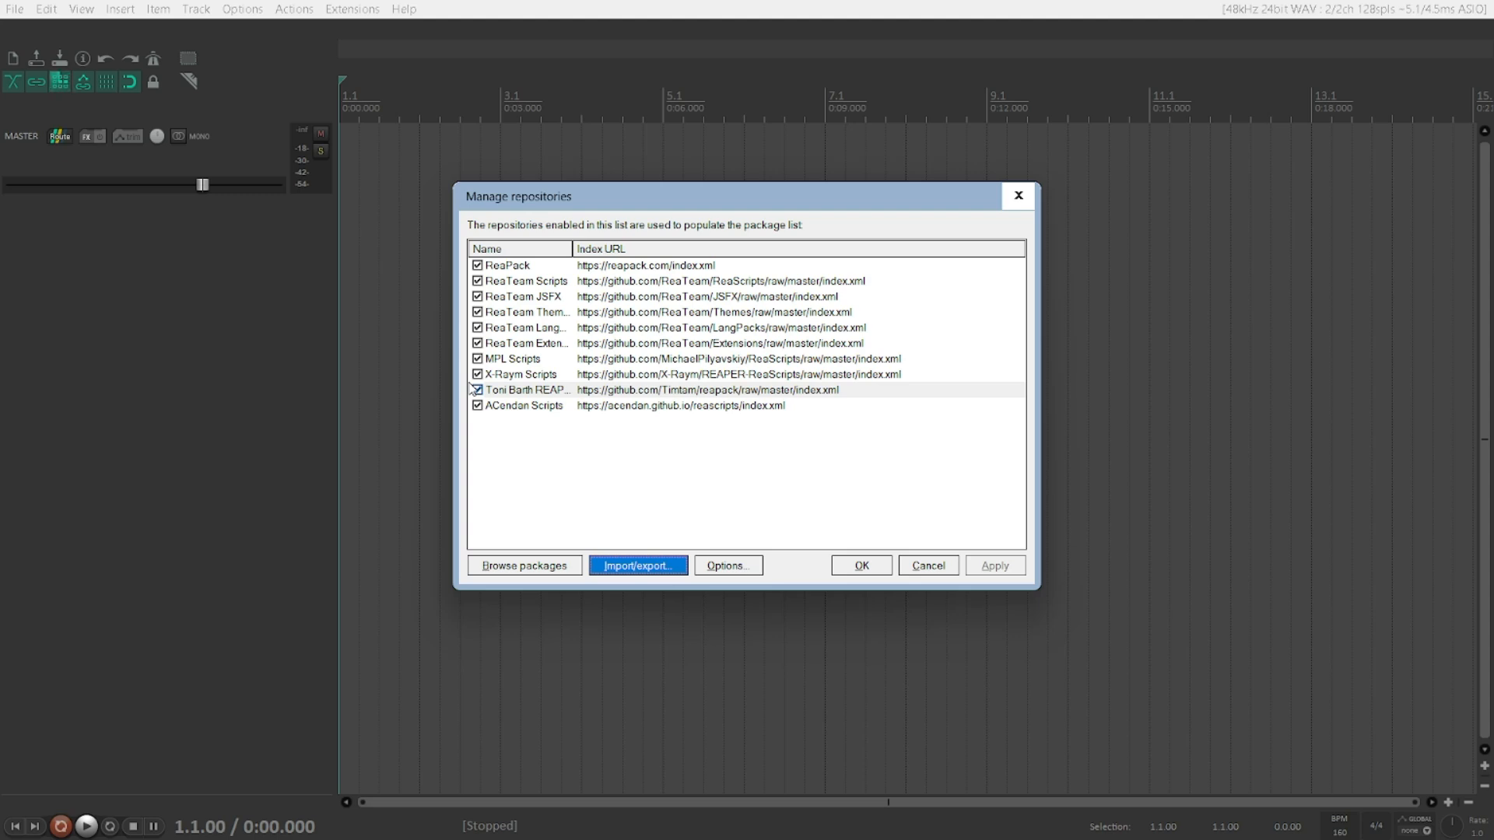
key(Return)
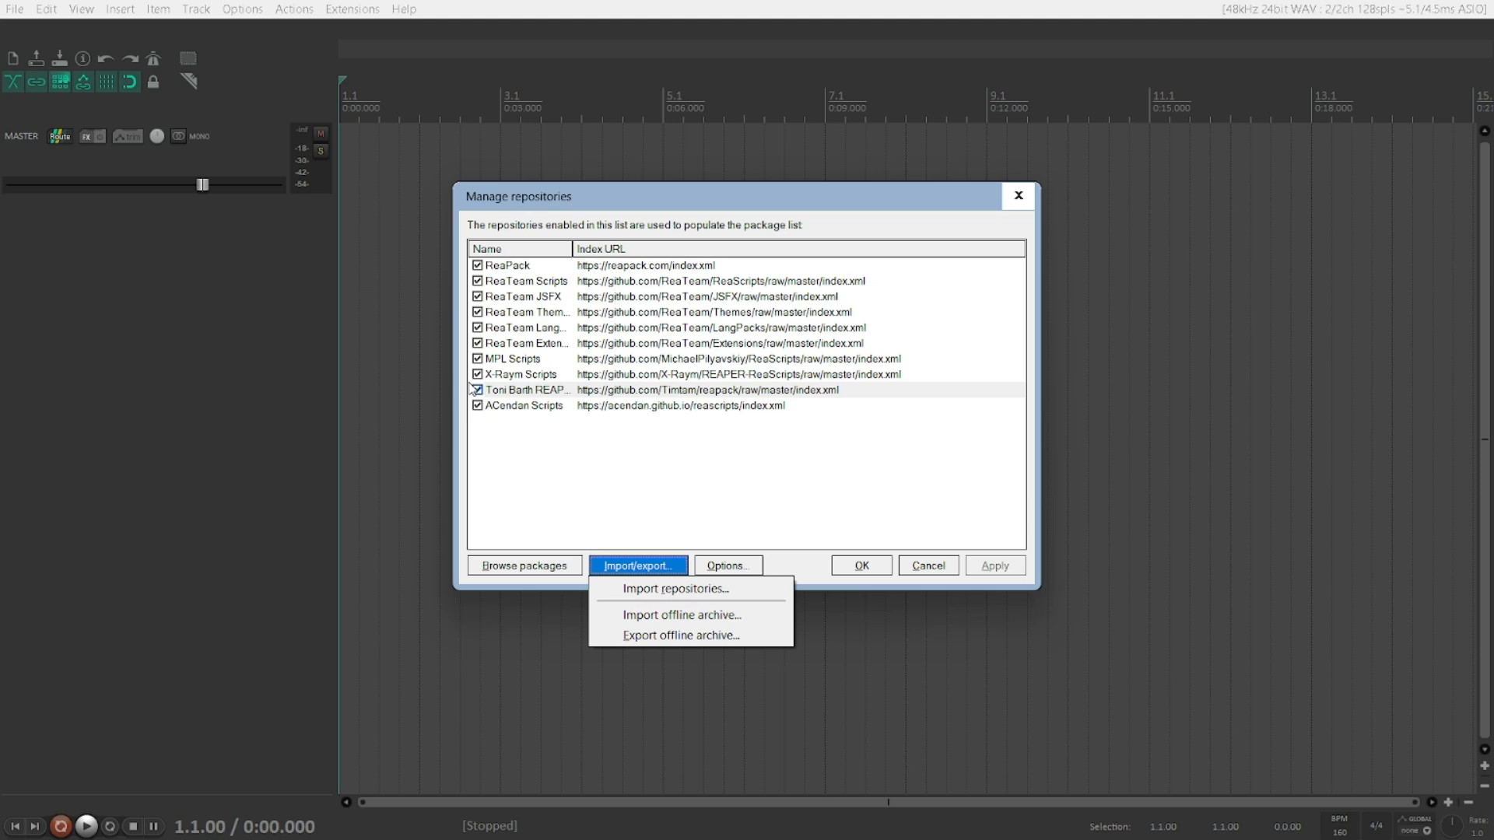
key(Down)
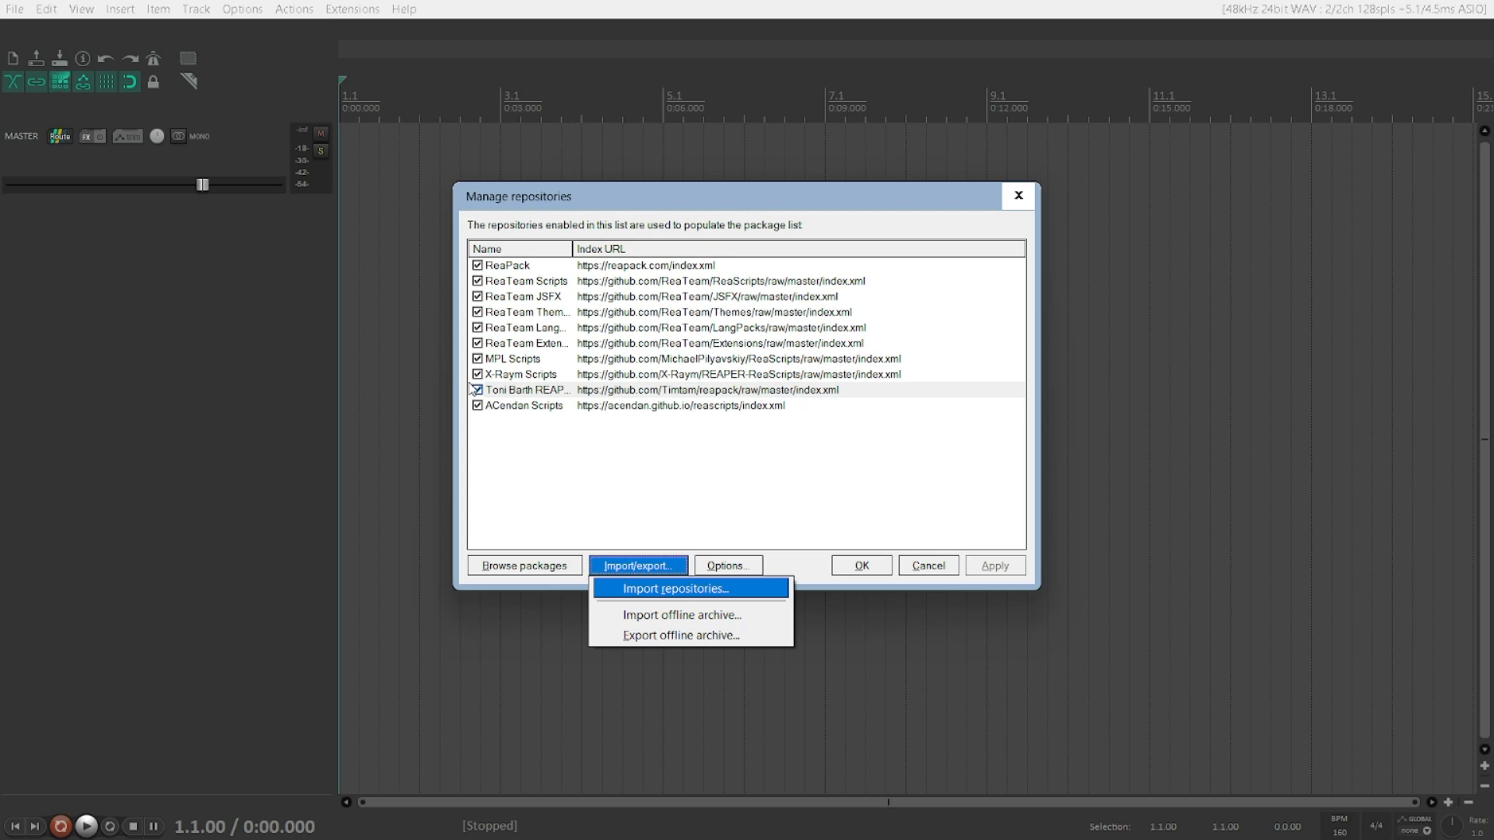
key(Down)
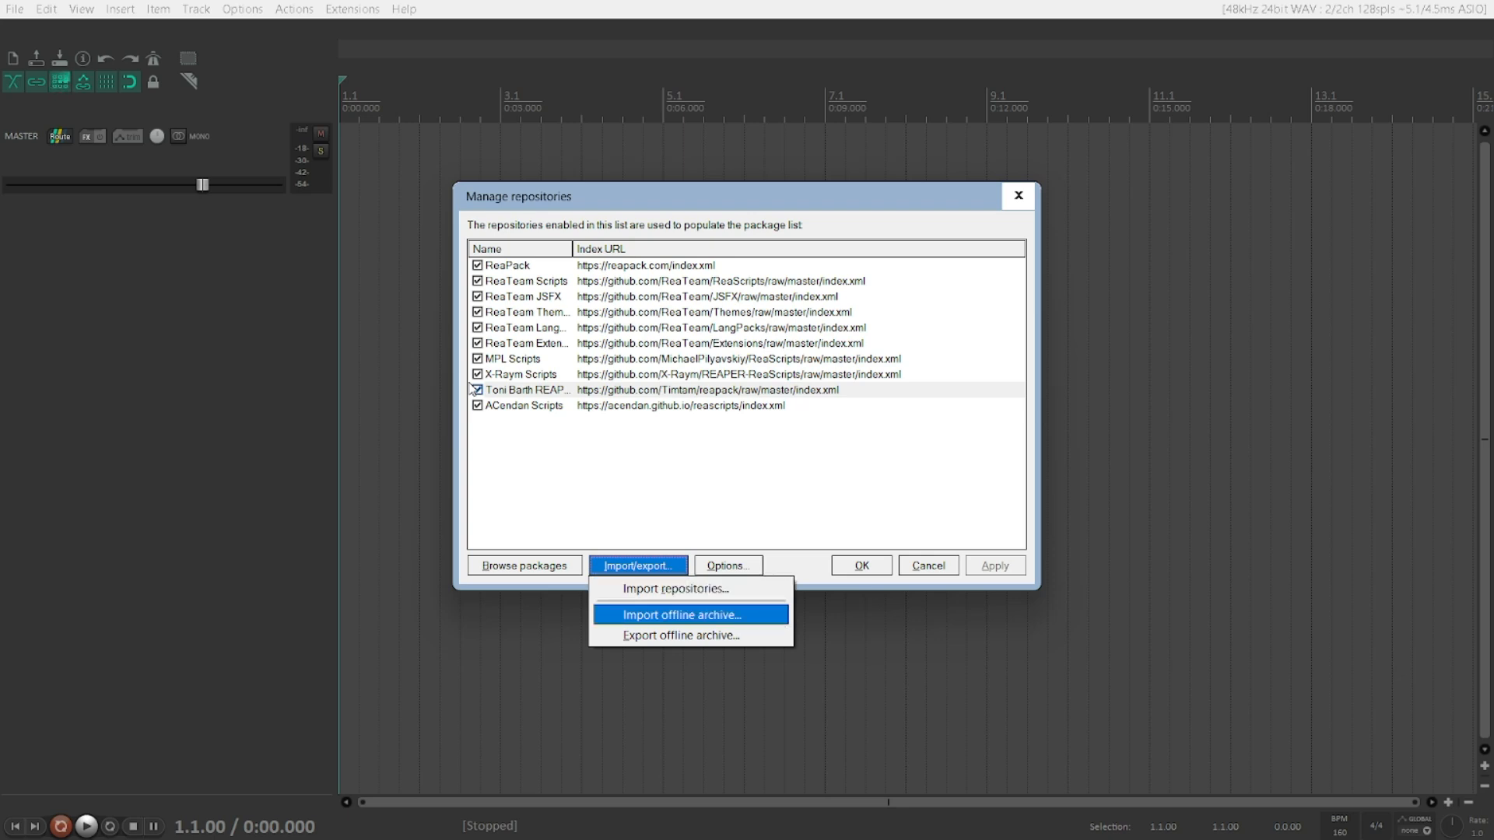
key(Down)
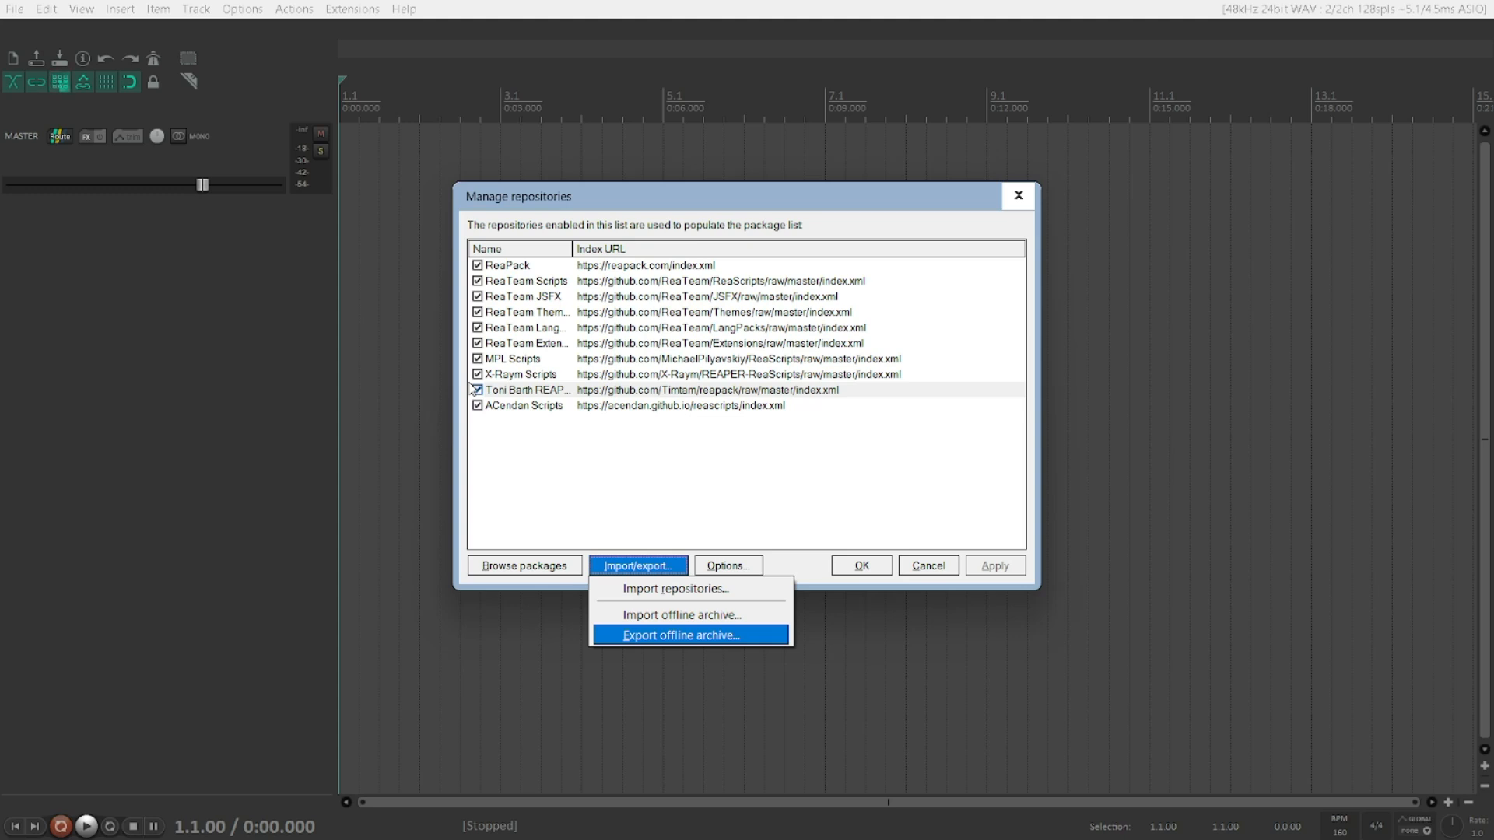
key(Escape)
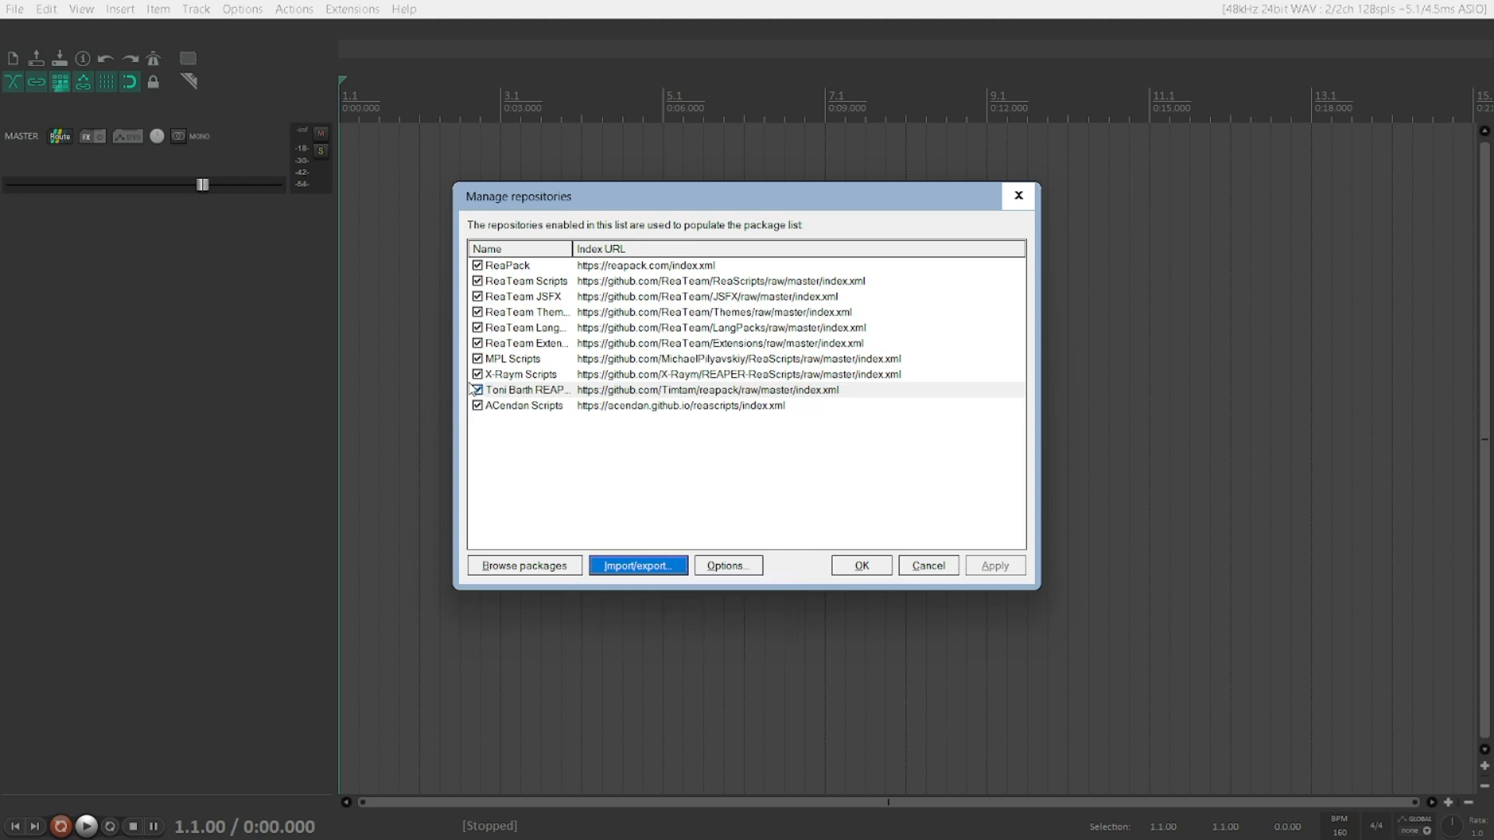
Step: Select the Toni Barth REAPER Things repository and start exporting an offline archive
key(shift+Tab)
click(472, 388)
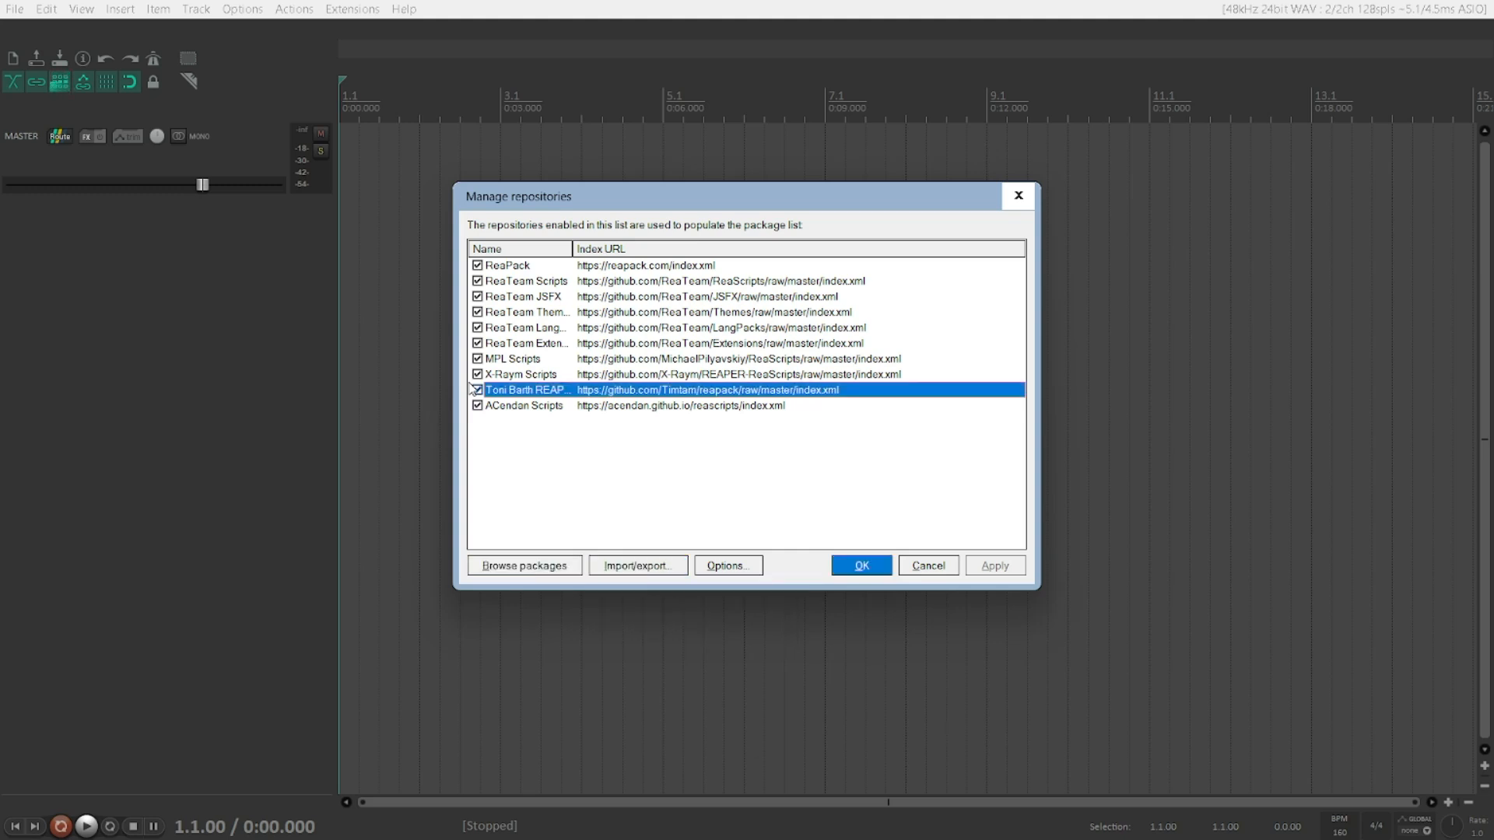
key(Down)
key(Up)
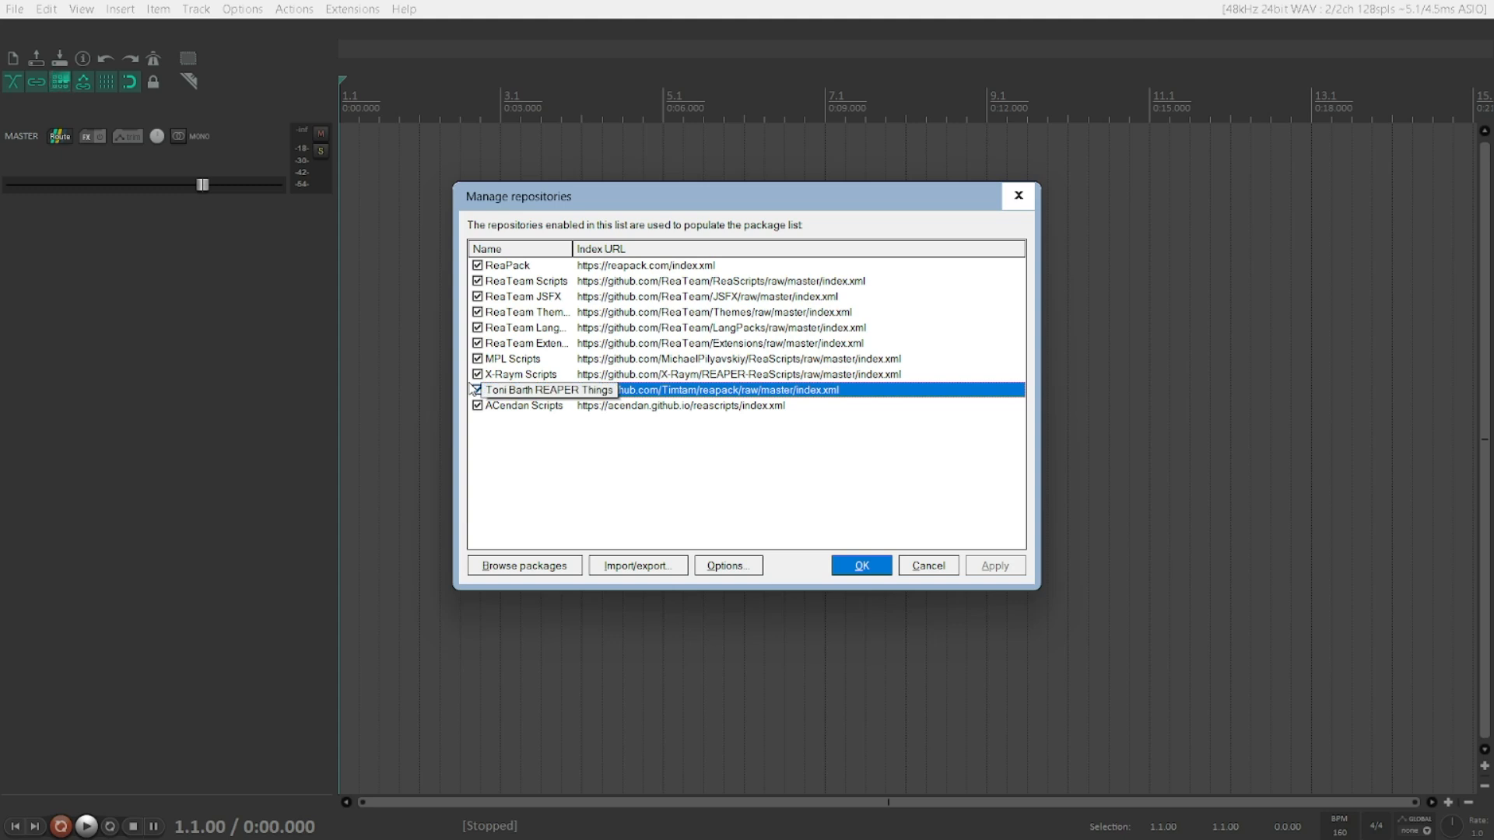
key(alt+i)
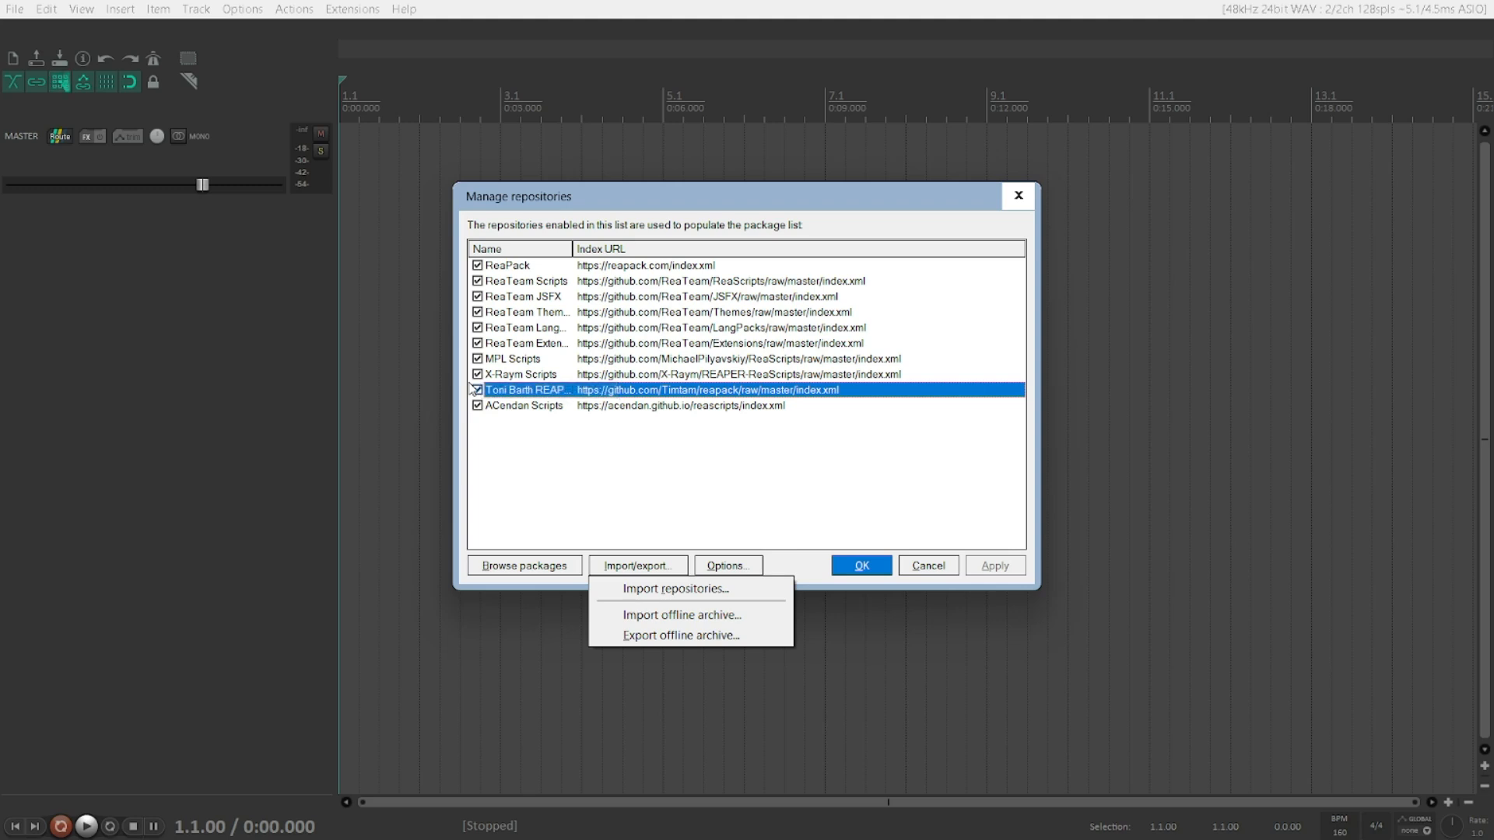
key(Up)
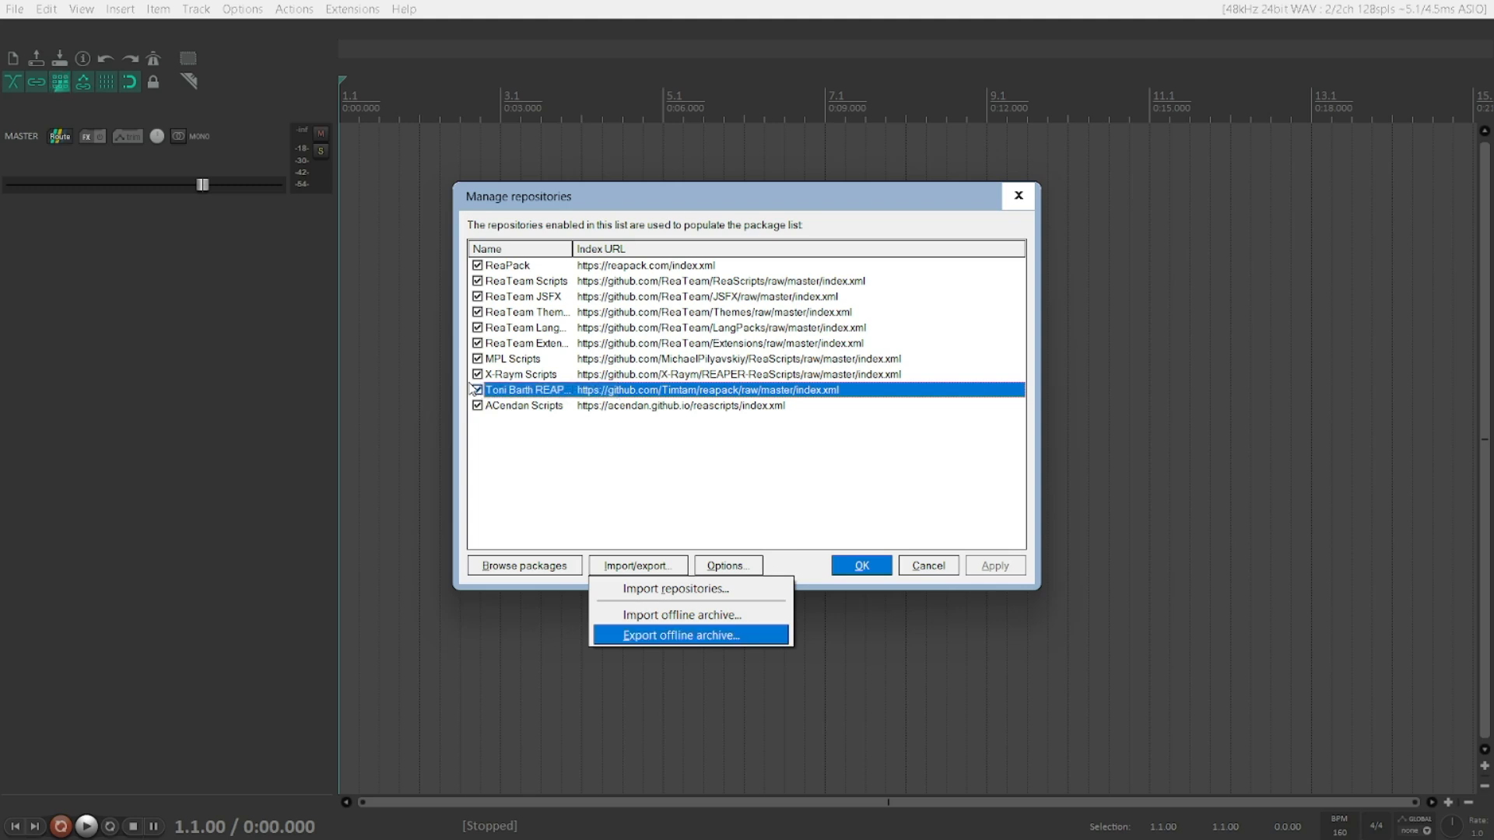
key(Return)
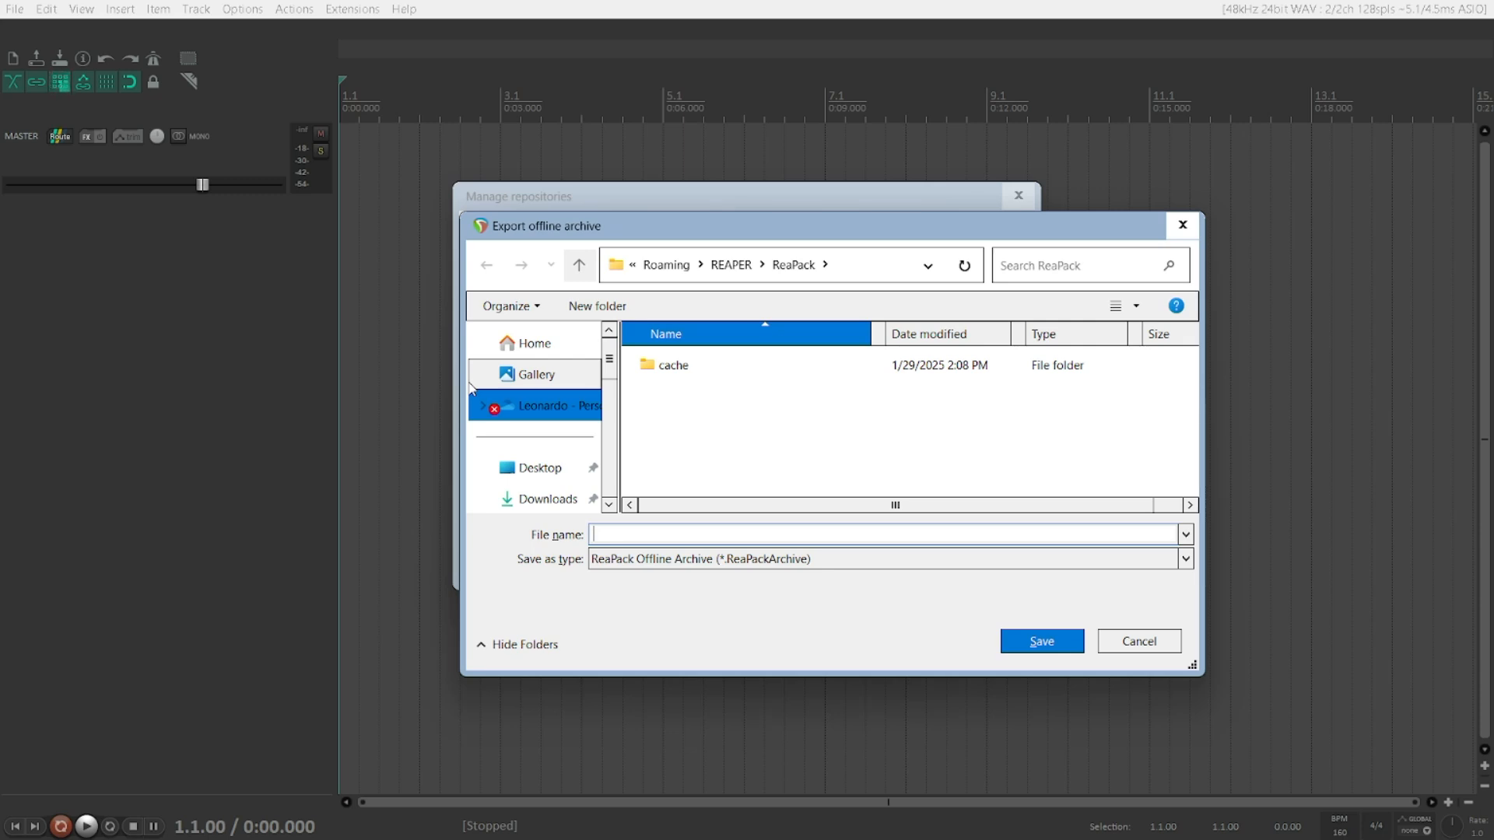
Step: Save the offline archive as Toni Reaper Things Offline and close the transaction report
text(Toni's)
key(ctrl+a)
text(Toni Reaper Things Offline)
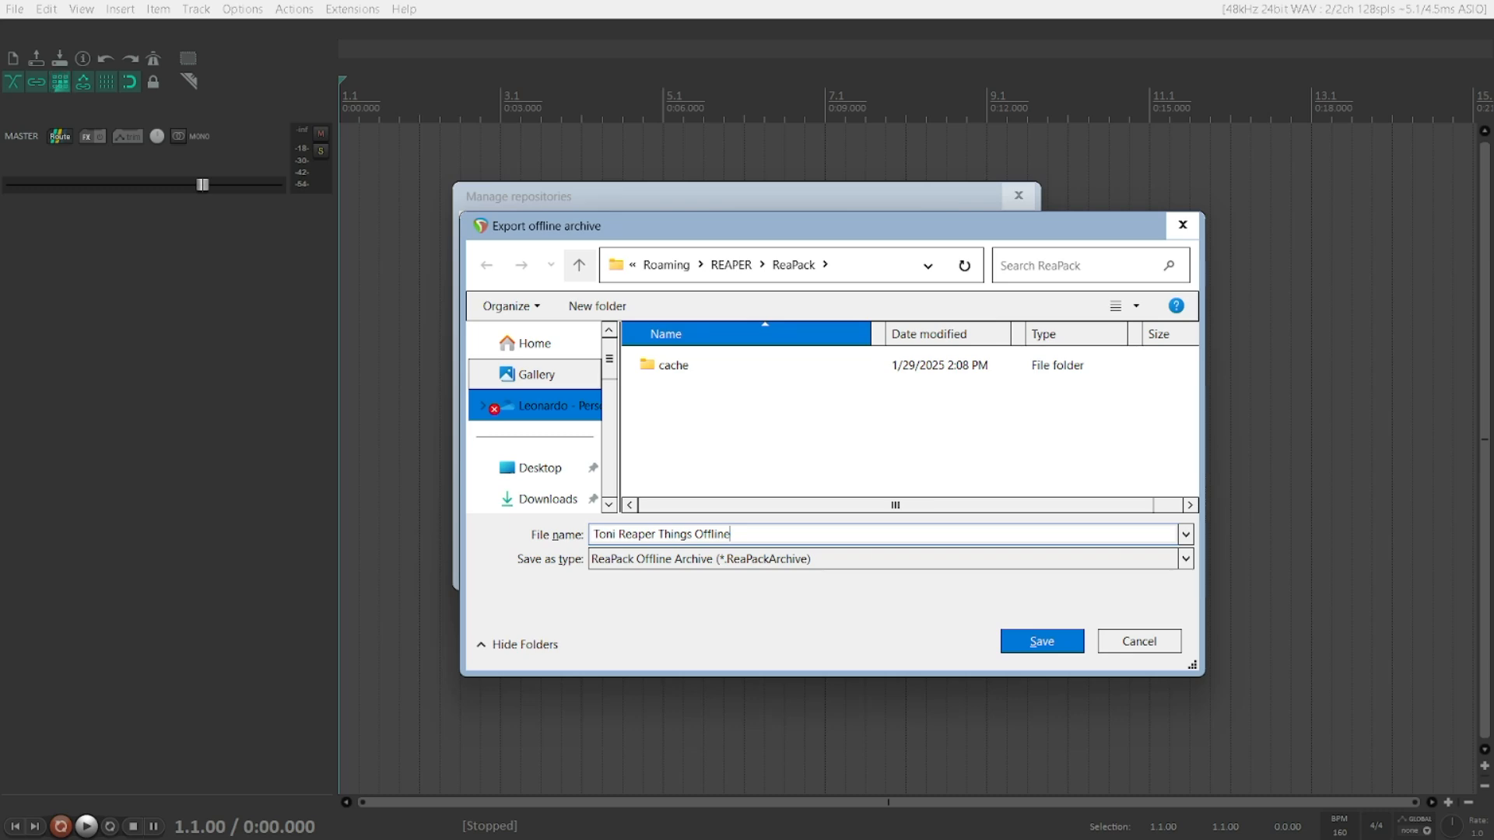
key(Return)
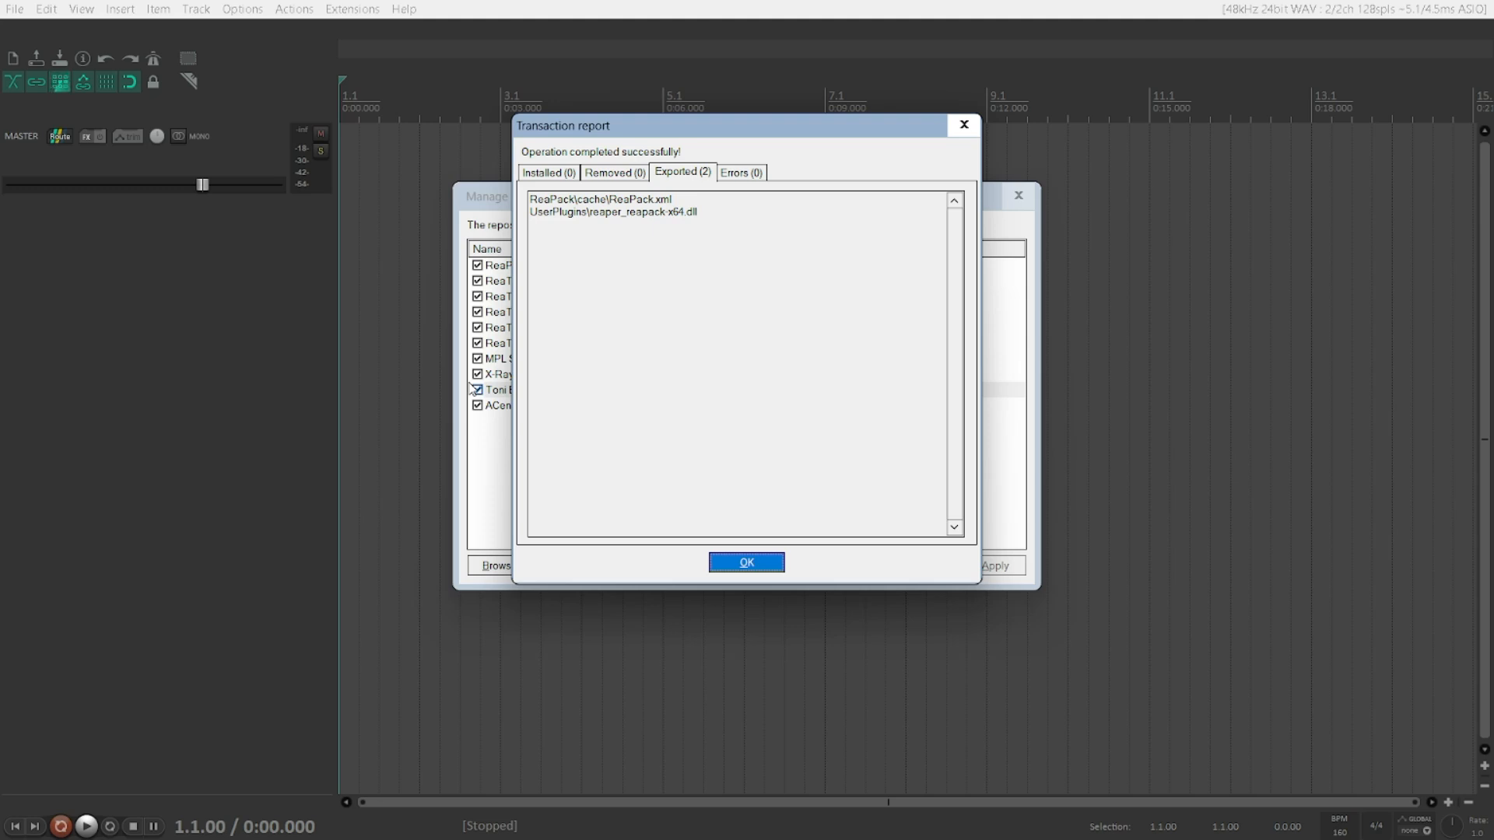
key(Tab)
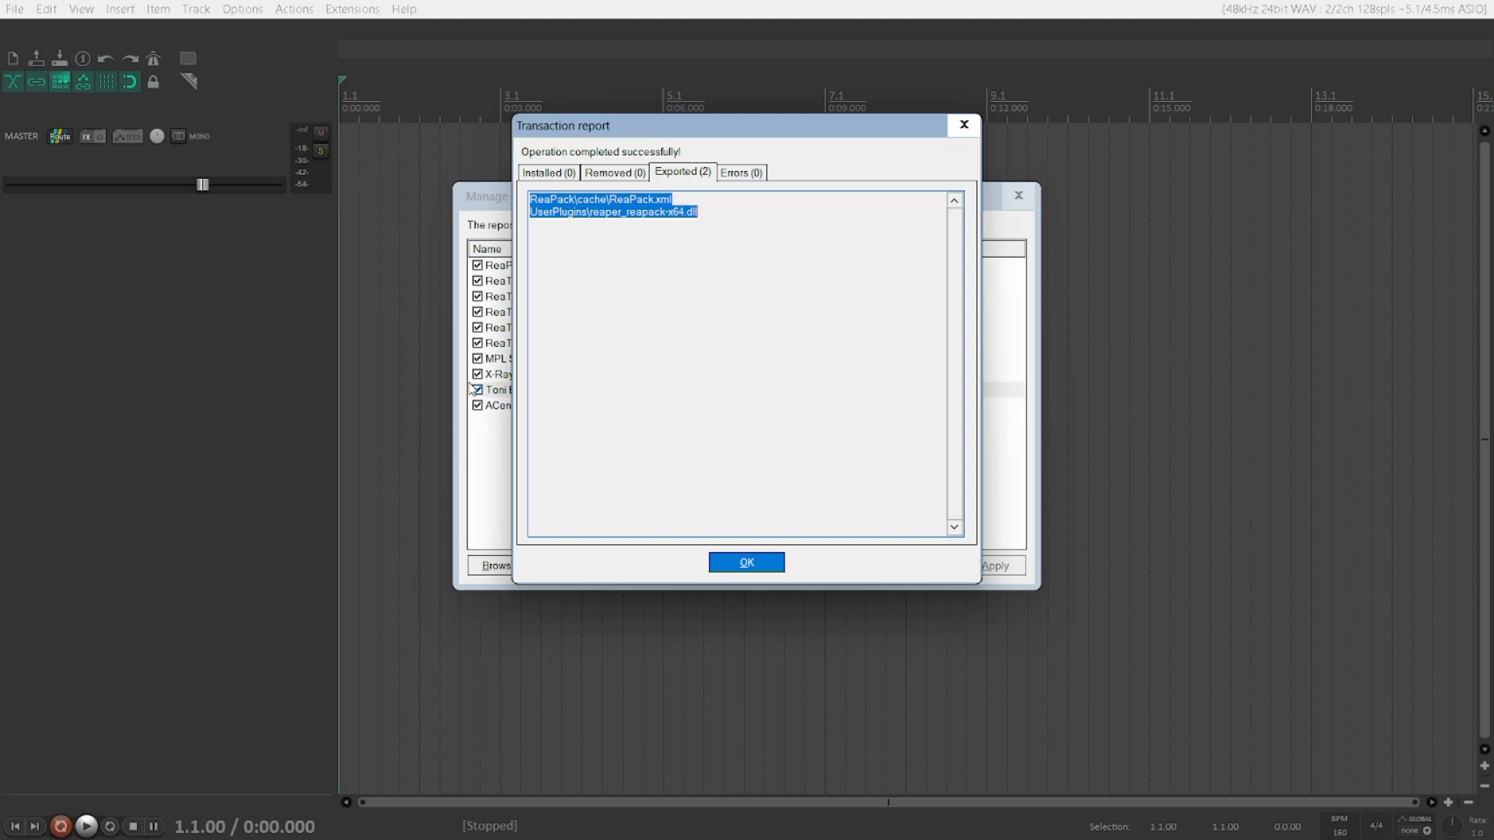
key(Up)
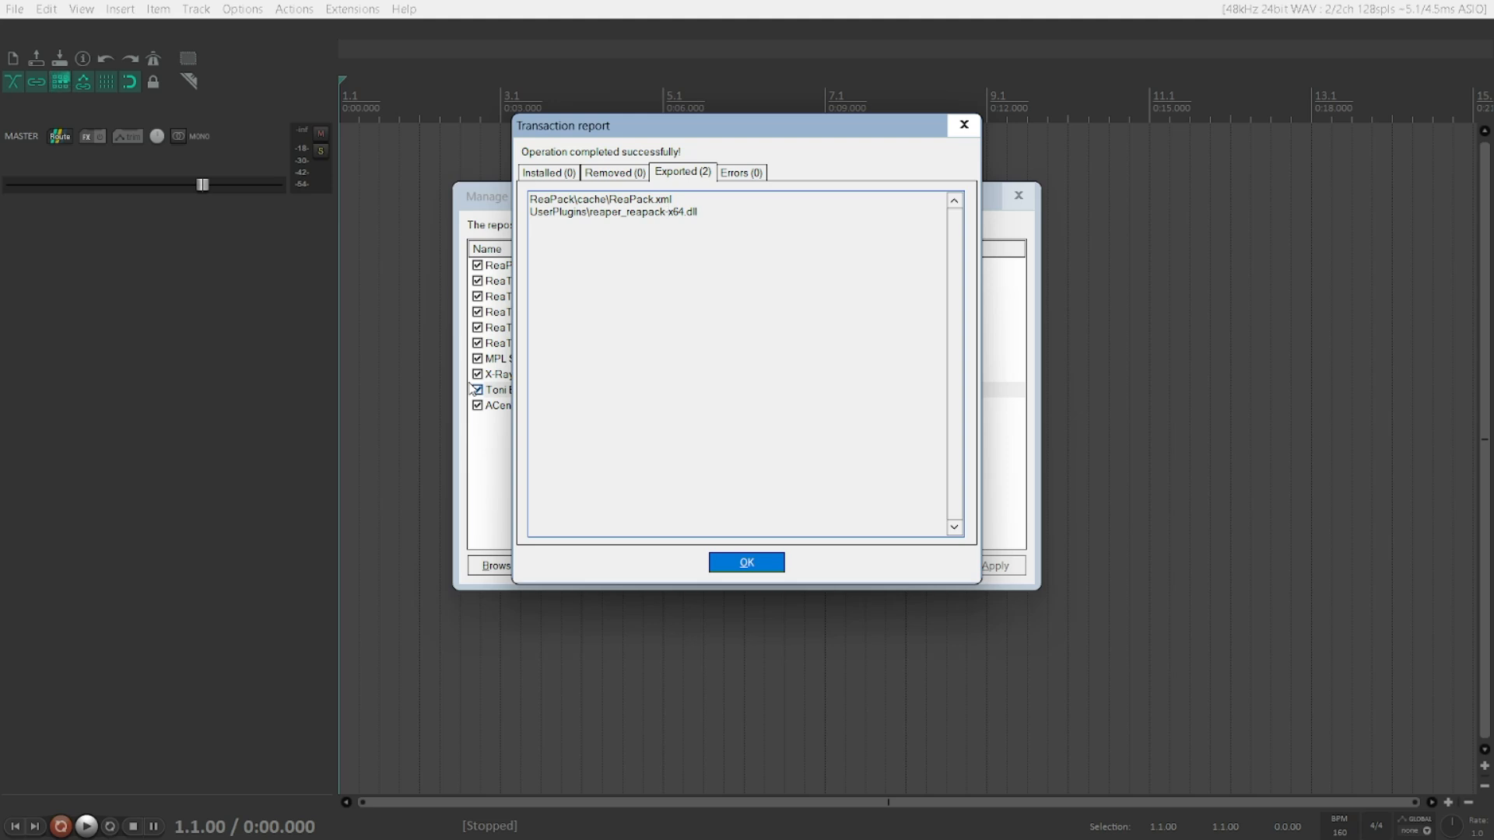
key(Return)
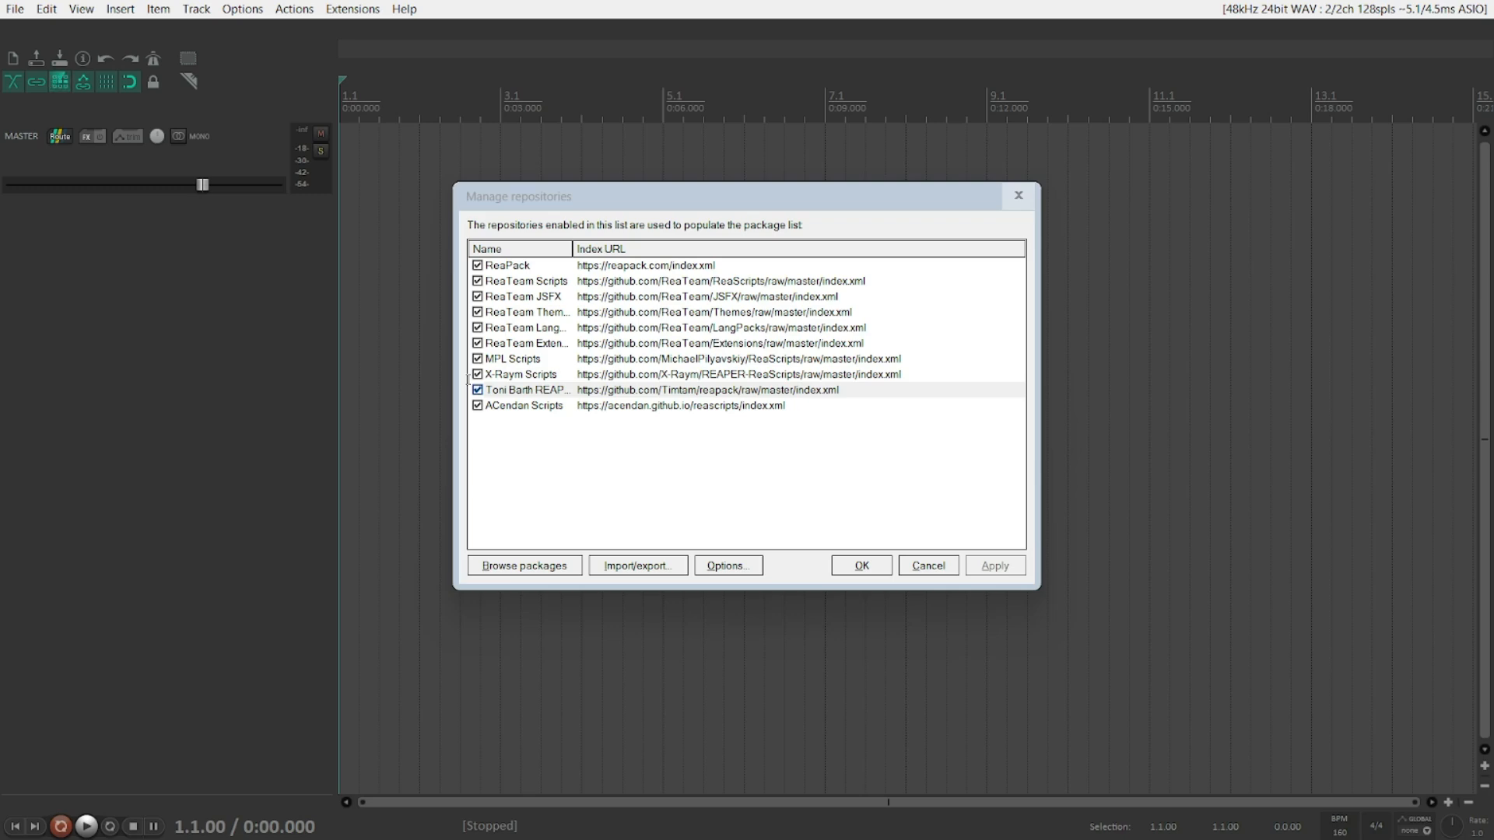
key(alt+Tab)
key(alt+Tab)
key(alt+Tab)
key(super+Down)
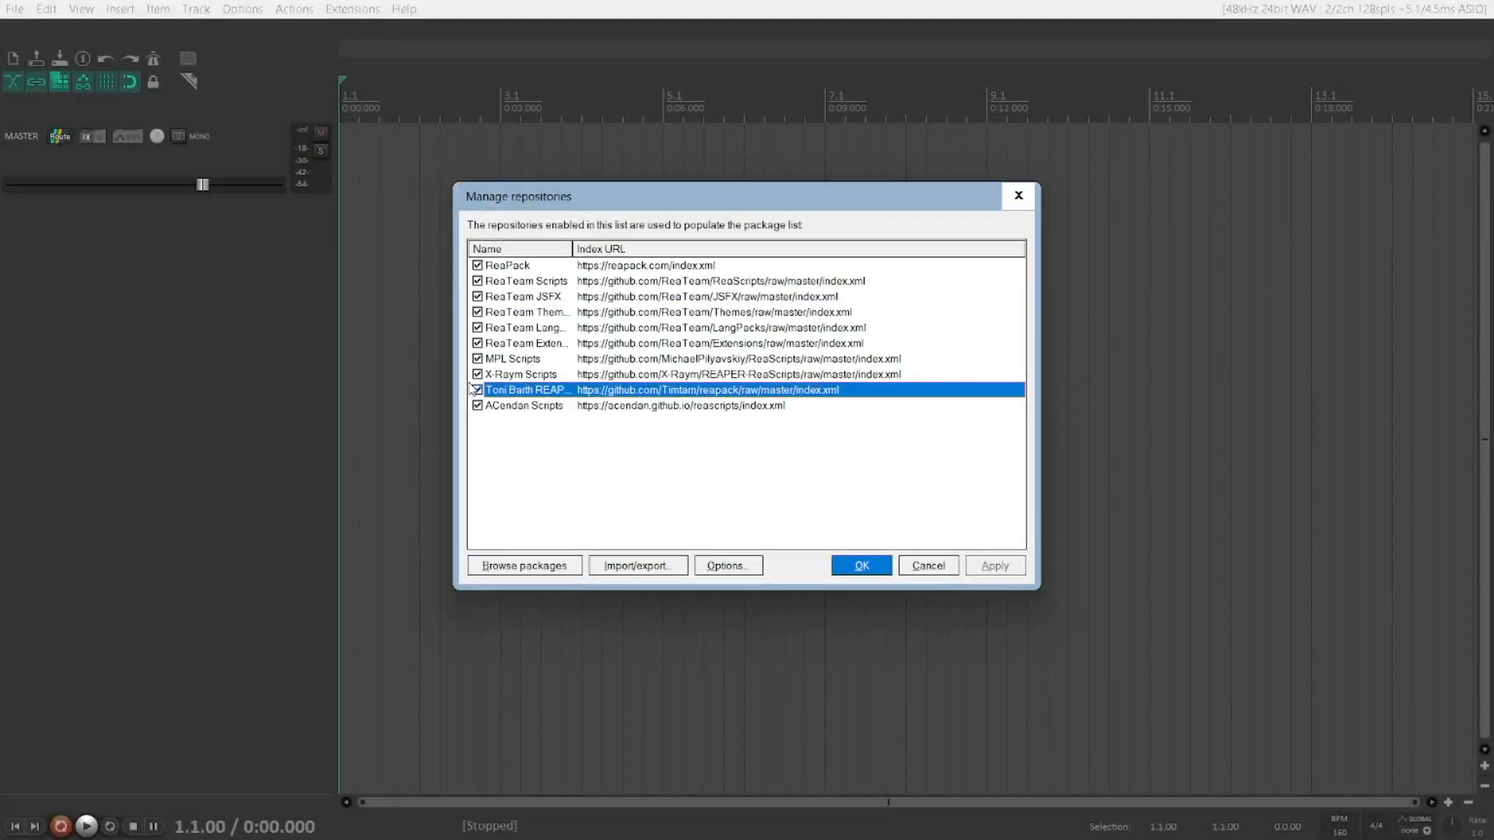
Step: Uninstall the Toni Barth REAPER Things repository from the repository list and confirm removing its files
key(Down)
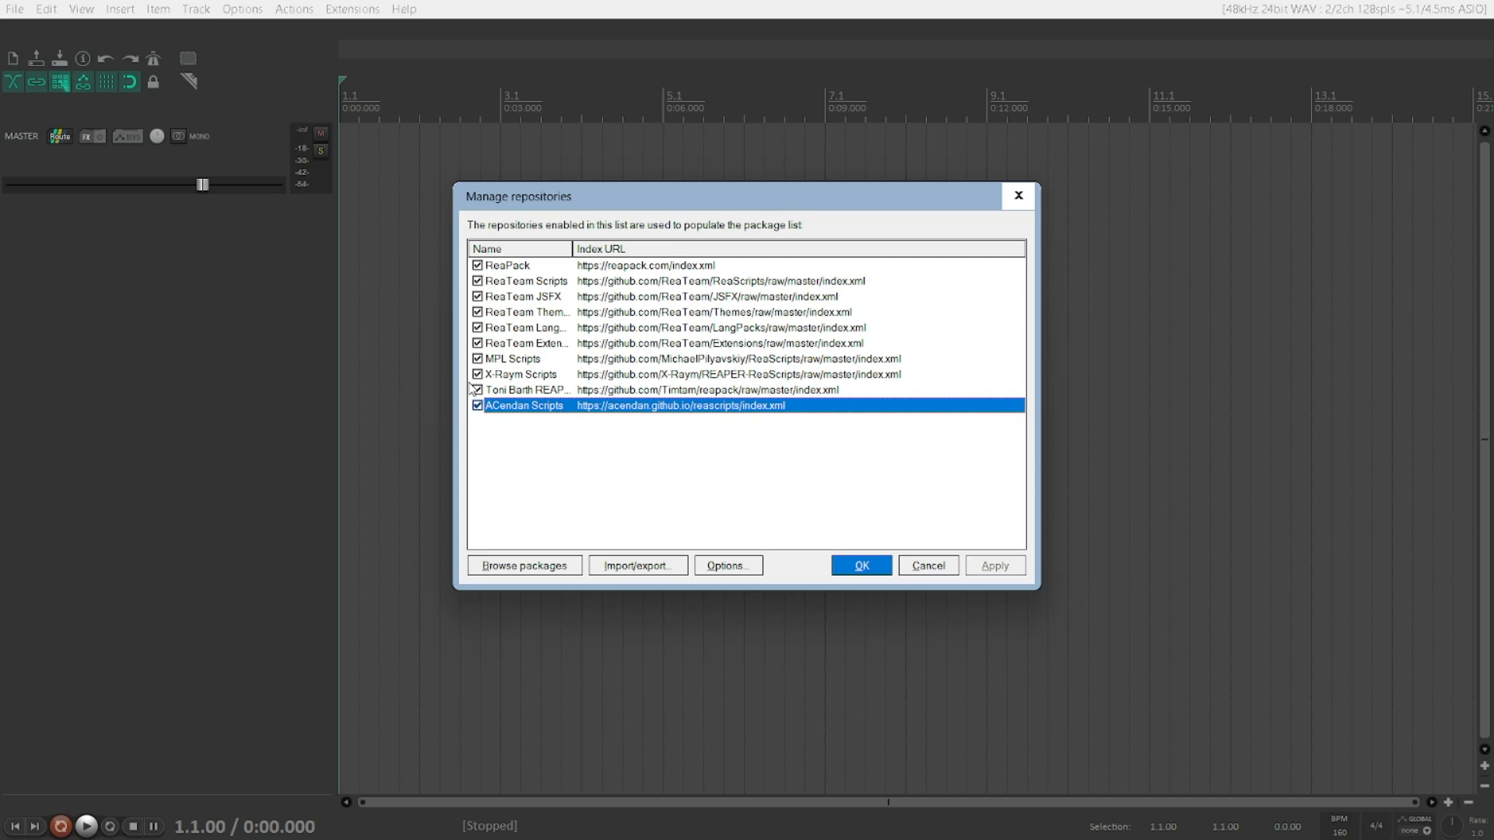
key(Up)
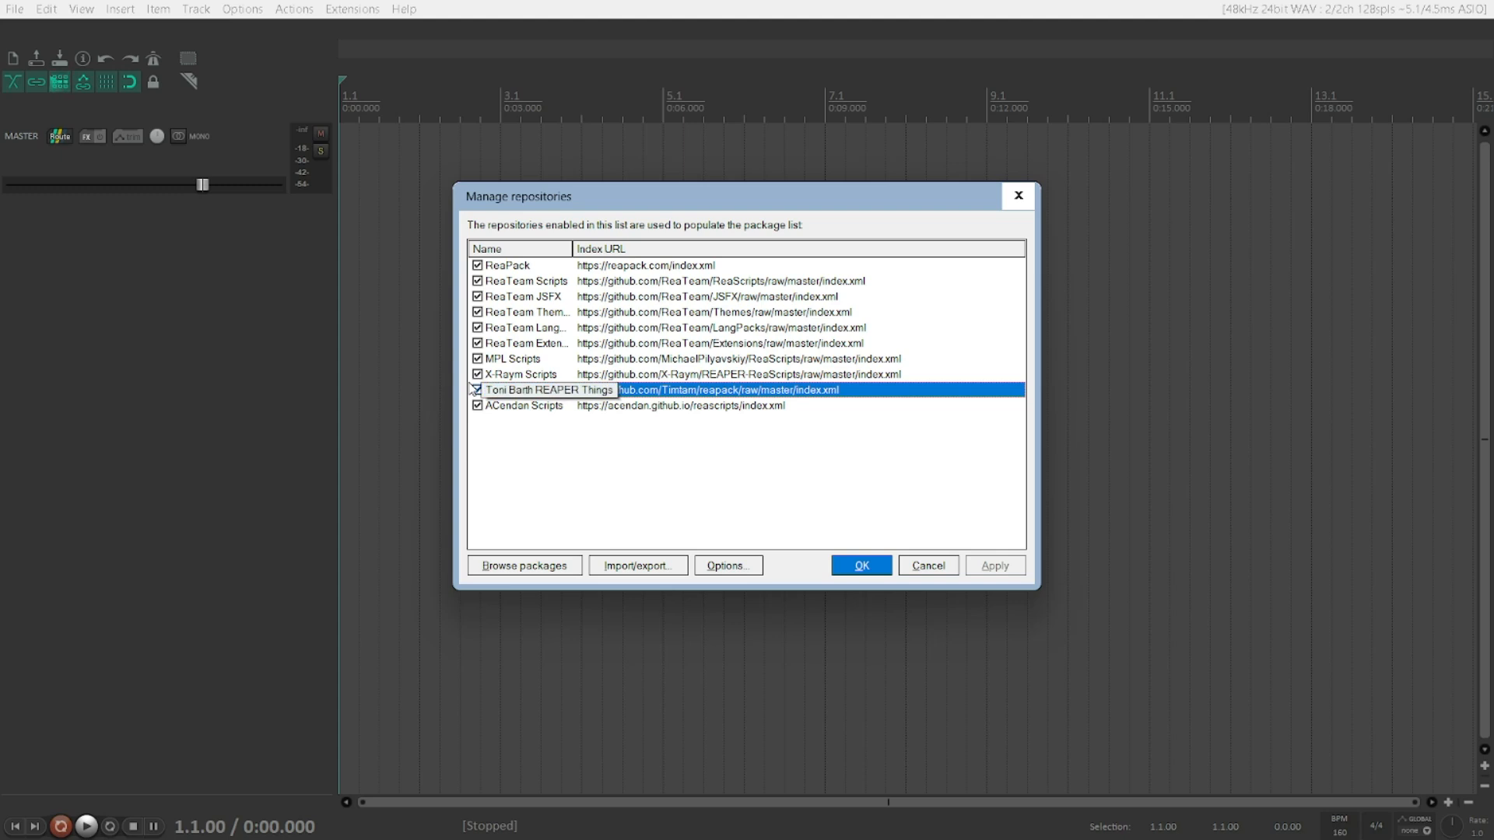
right_click(472, 389)
key(Up)
key(Up)
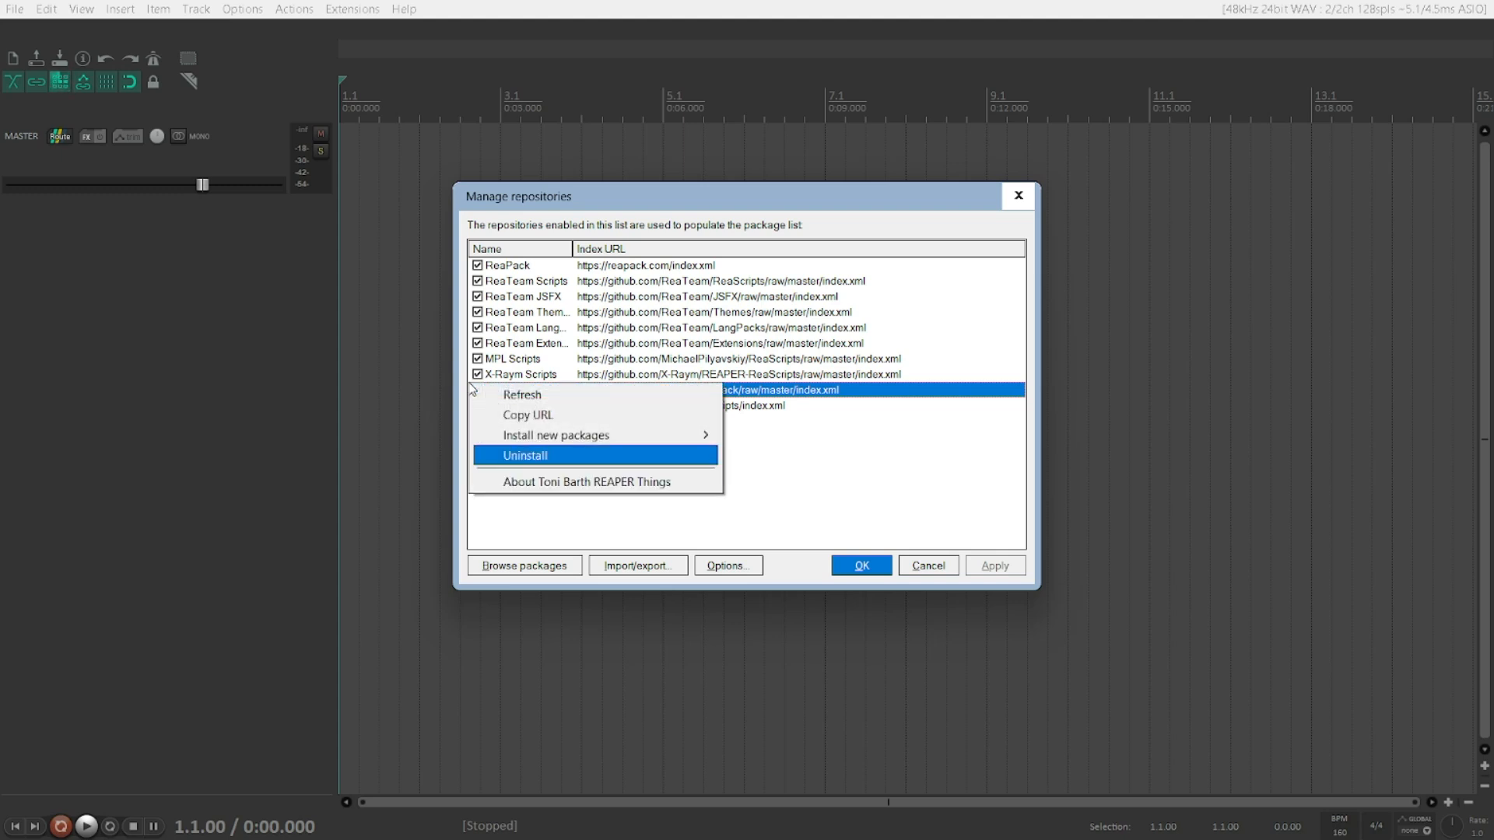
key(Return)
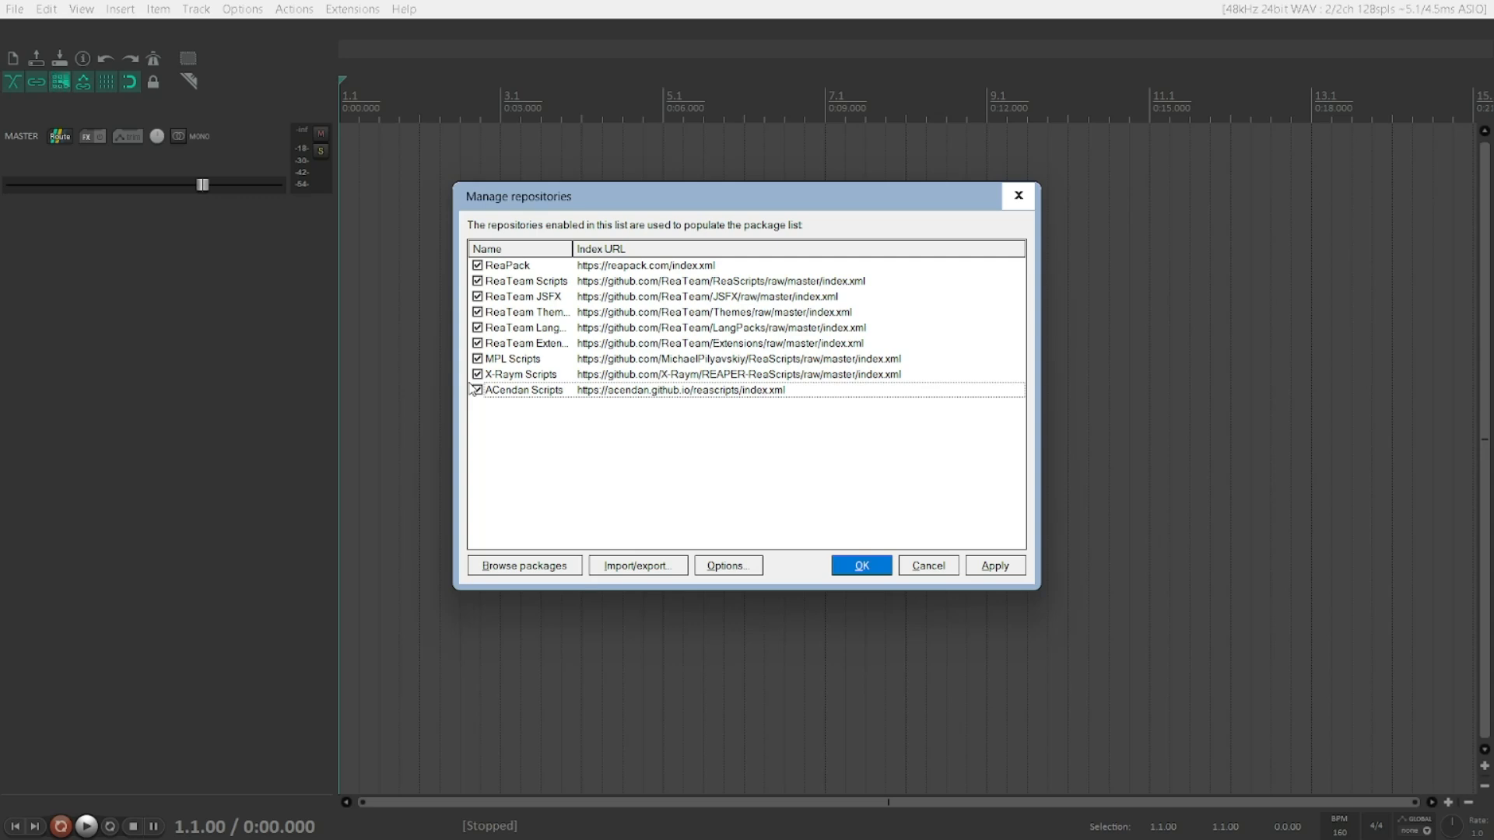
key(Return)
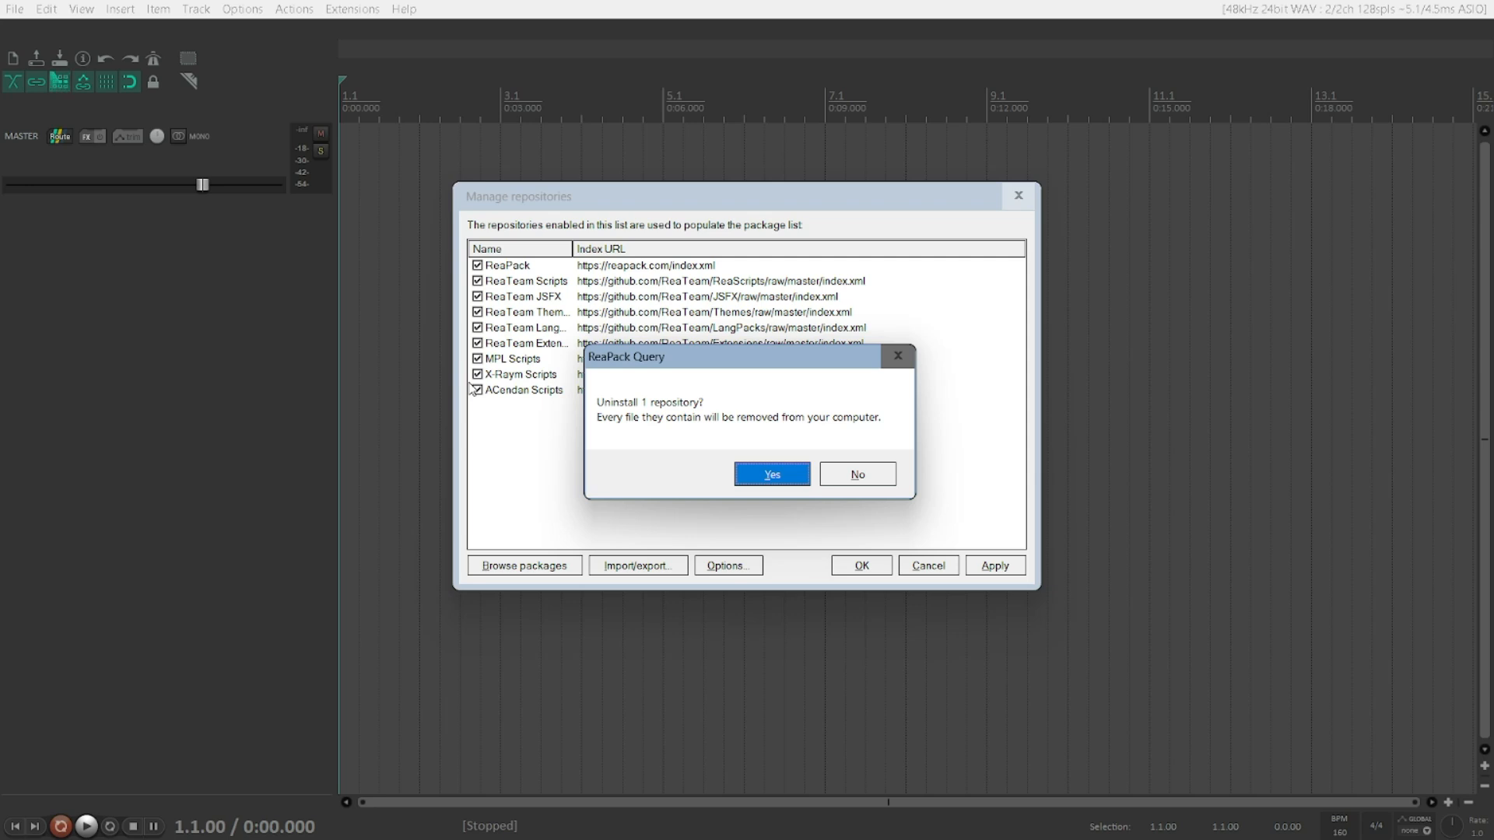
key(Tab)
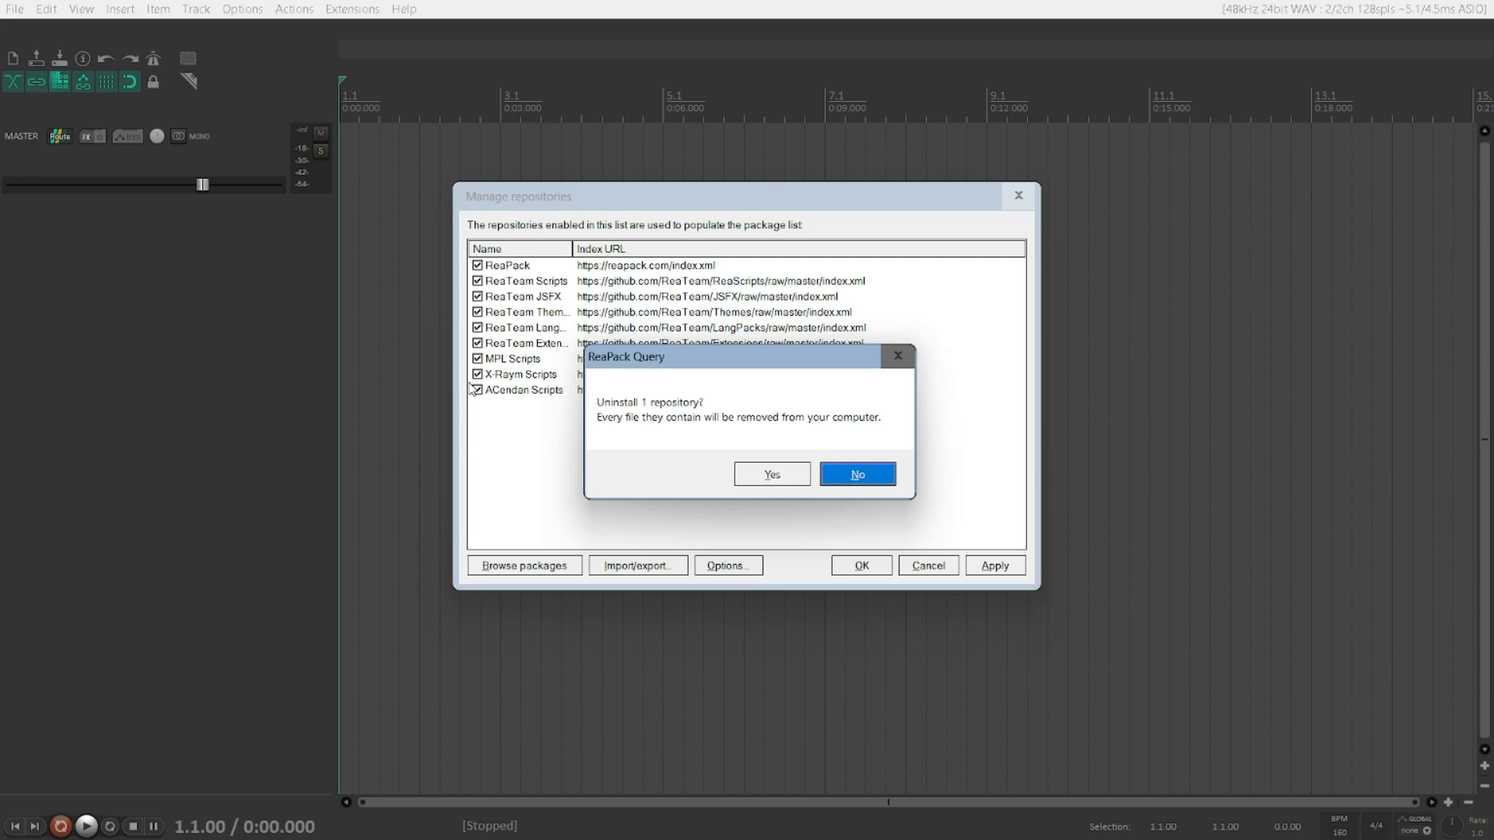
key(Tab)
key(Return)
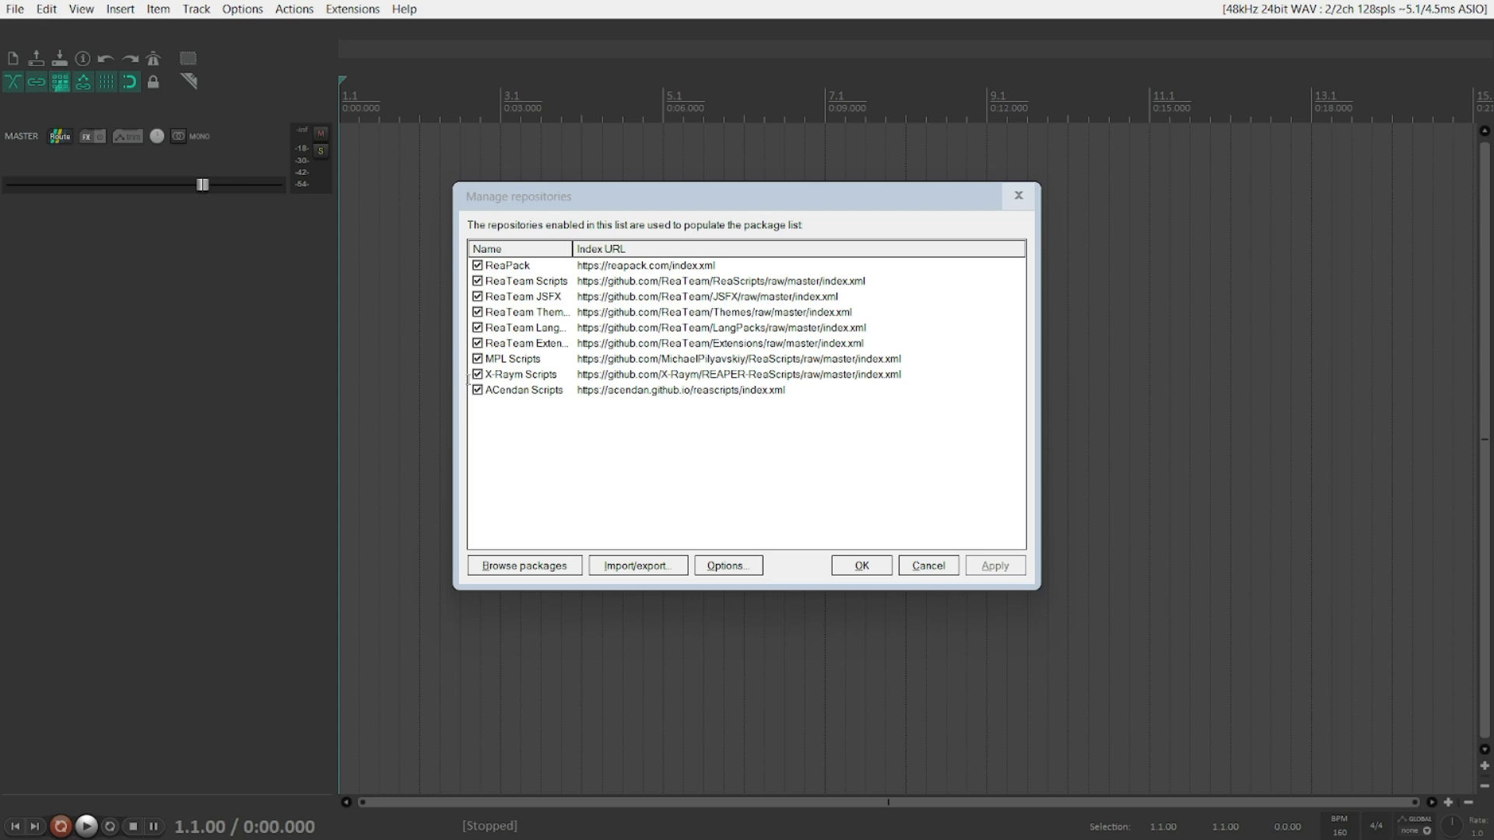
Step: Reopen ReaPack's Manage repositories window and start importing an offline archive
key(alt+x)
key(p)
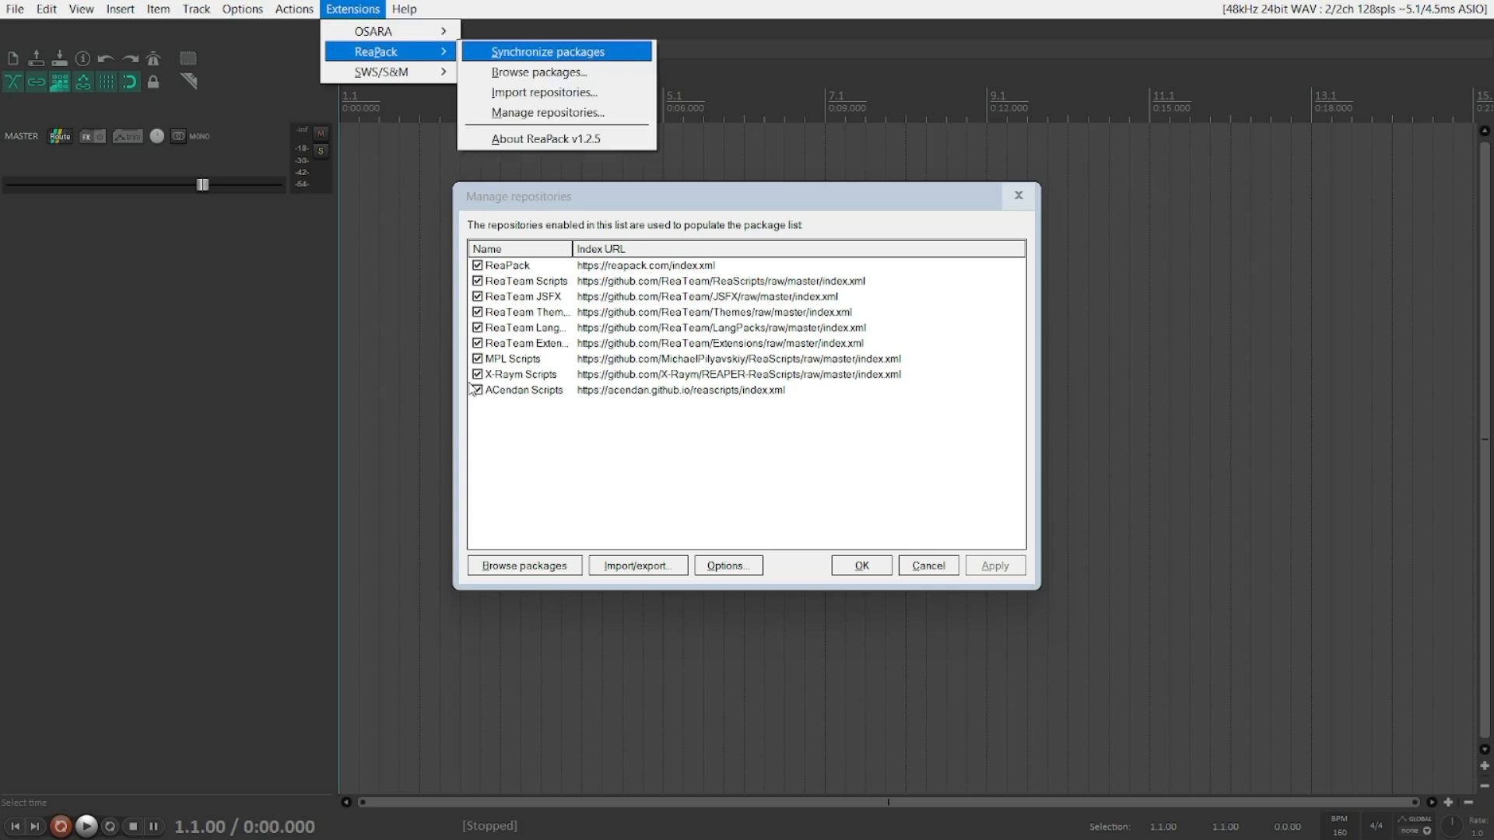
key(m)
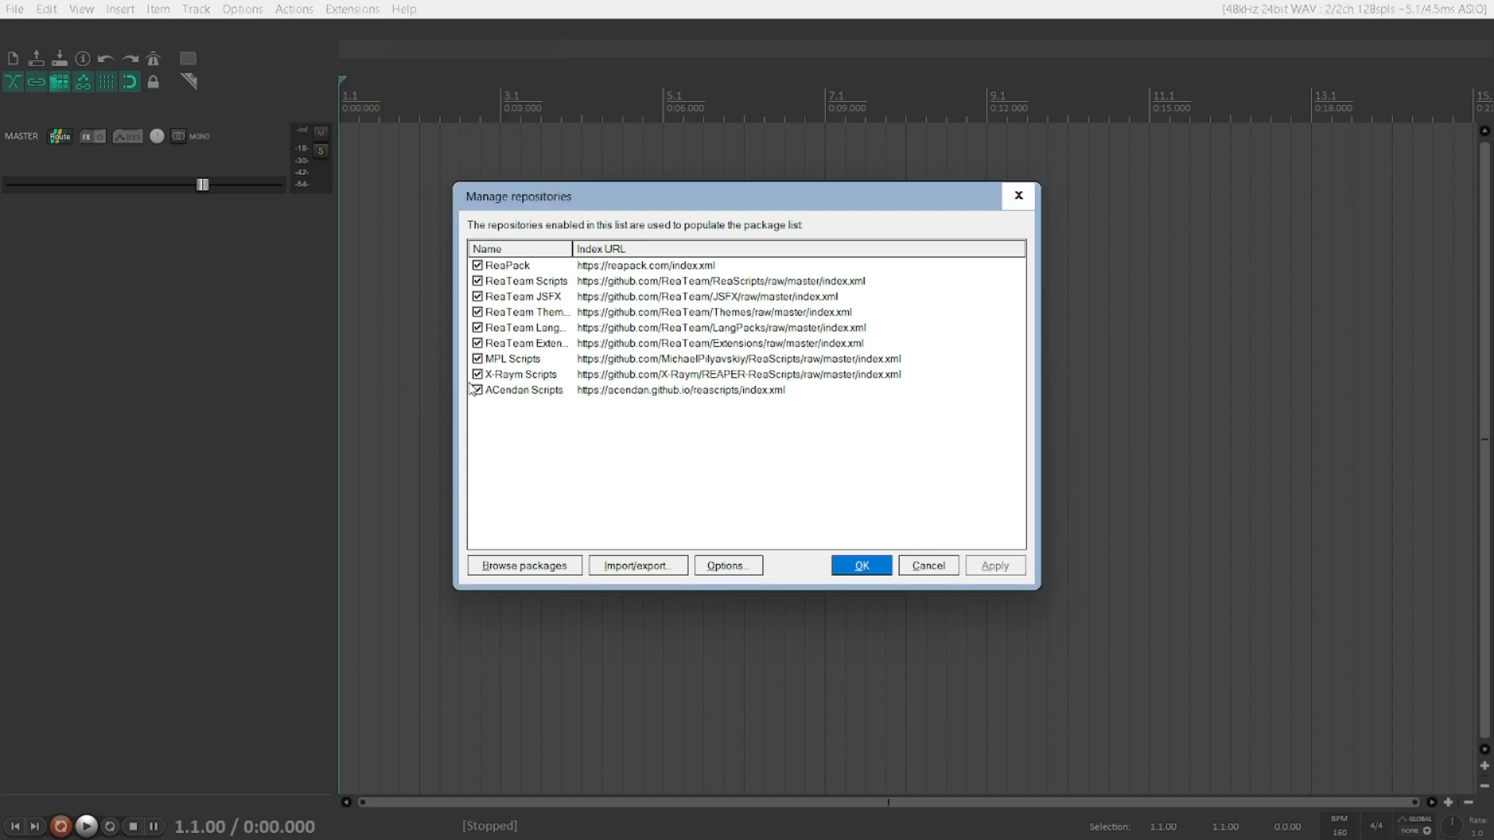
key(End)
key(Up)
key(Down)
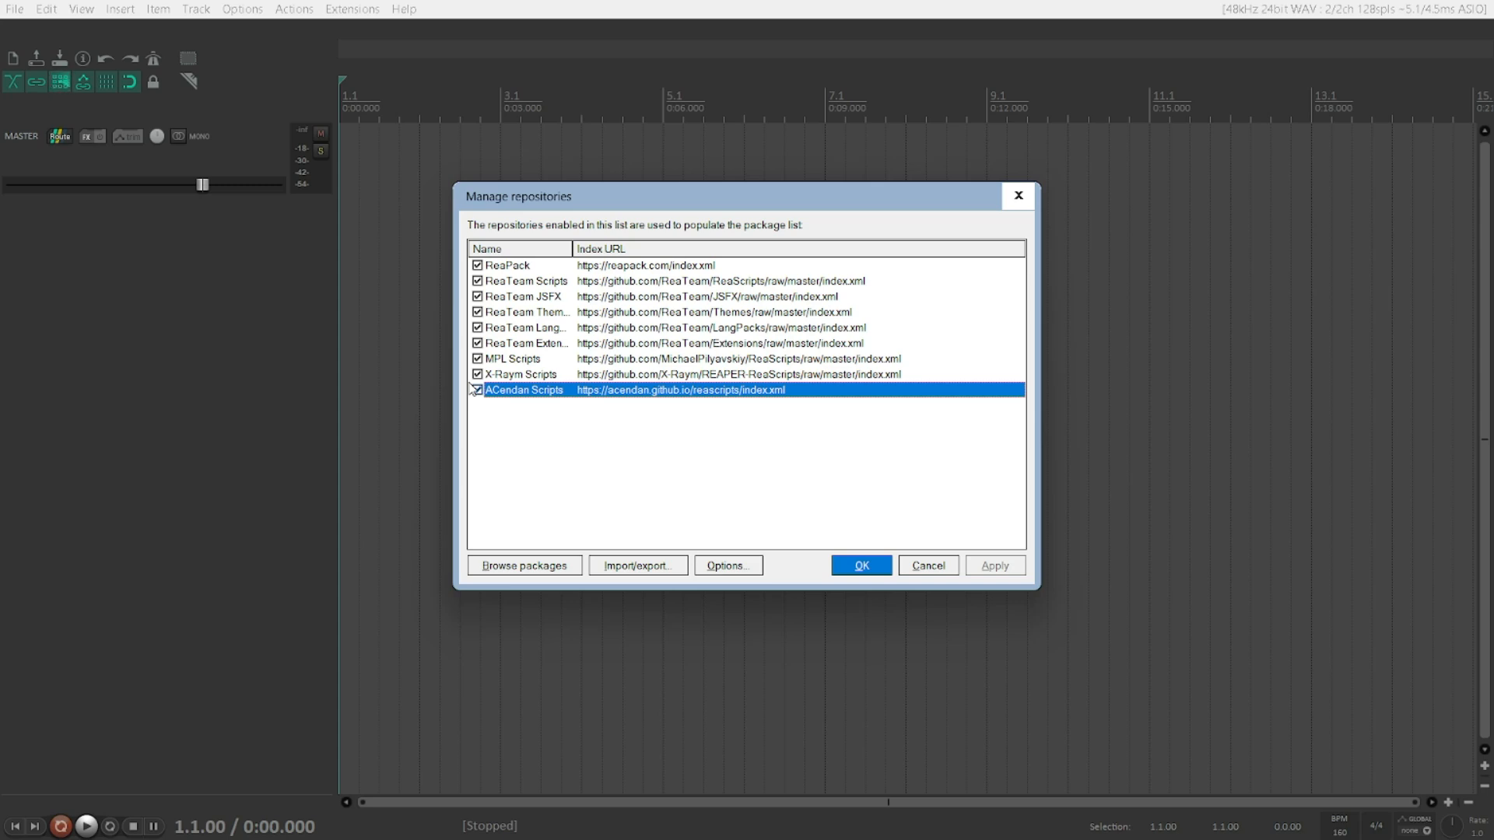
key(alt+i)
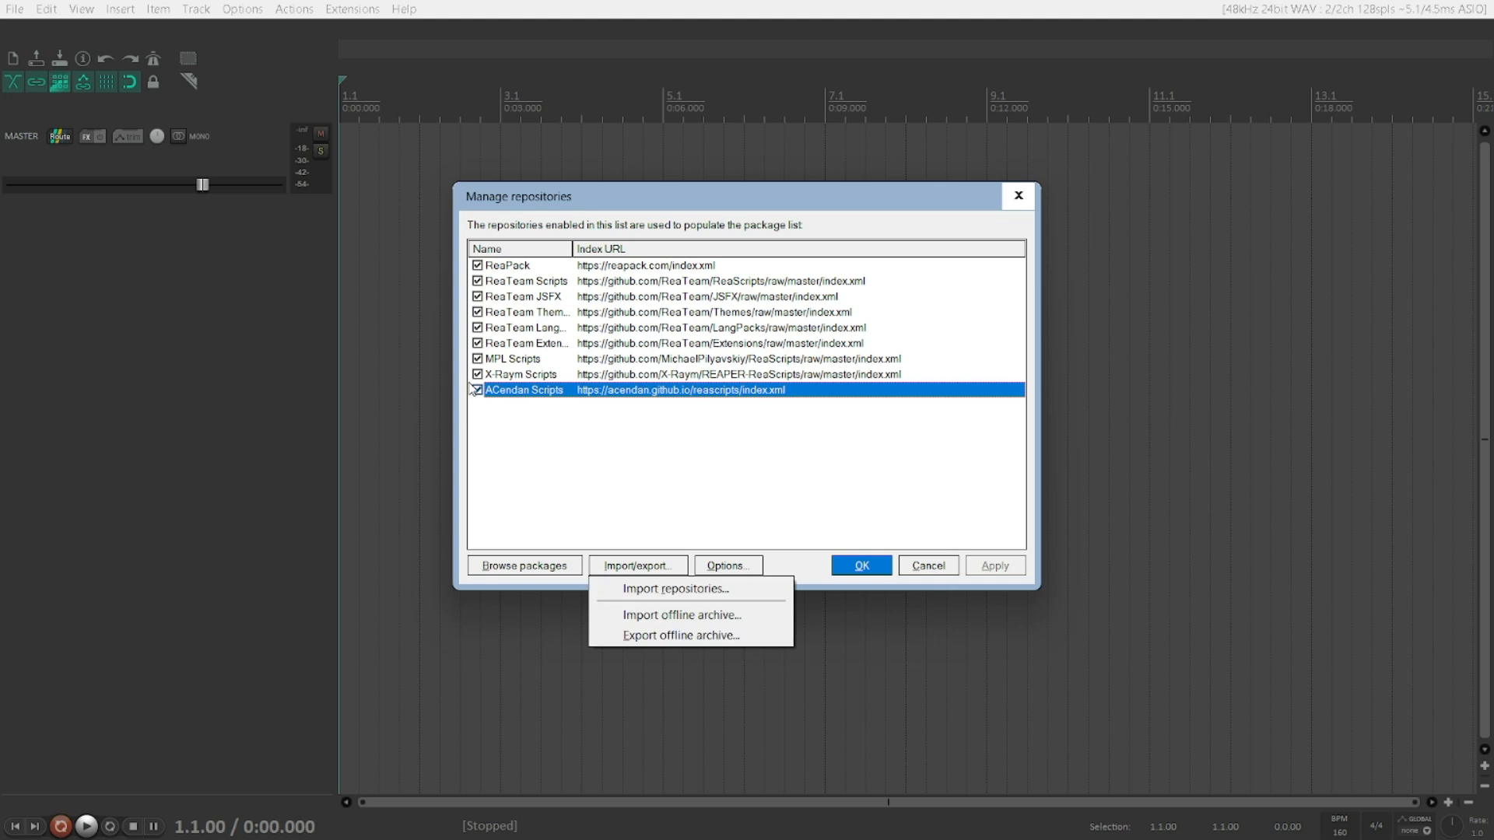
key(Down)
key(Down)
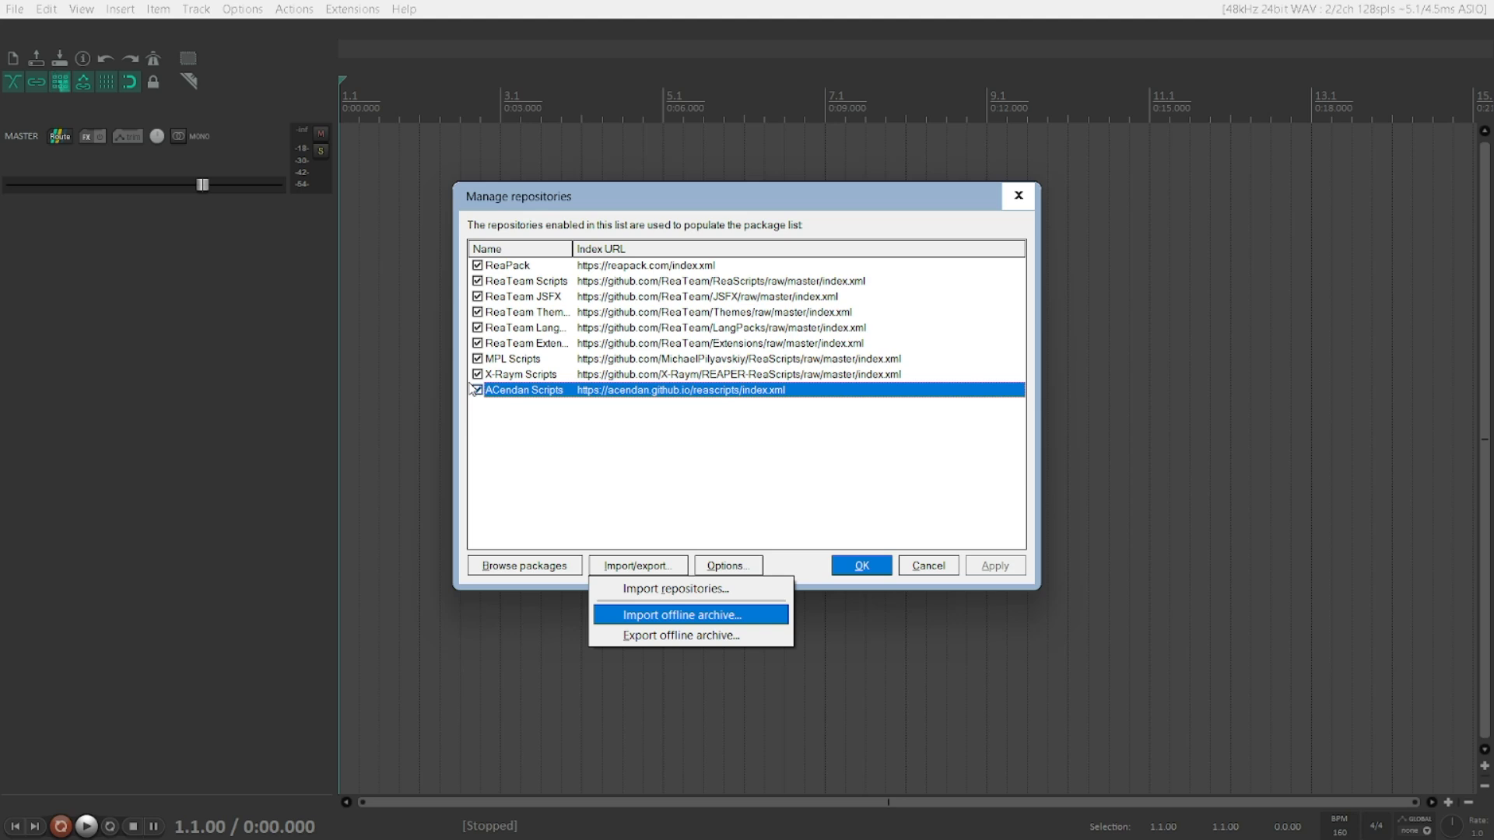
key(Return)
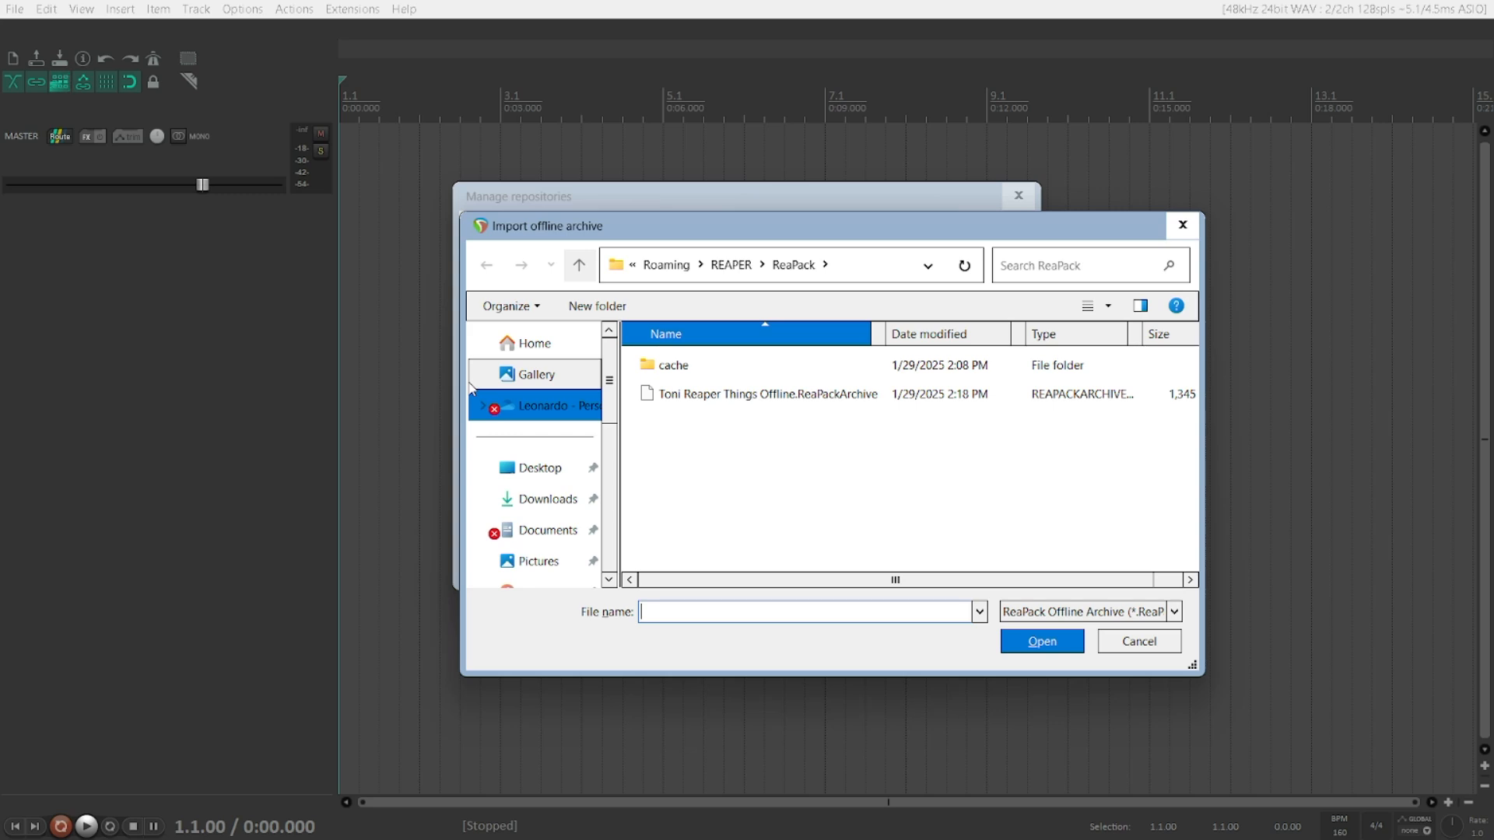
Step: Select the Toni Reaper Things Offline.ReaPackArchive file in the ReaPack folder, then browse up to the REAPER folder
key(shift+Tab)
key(Tab)
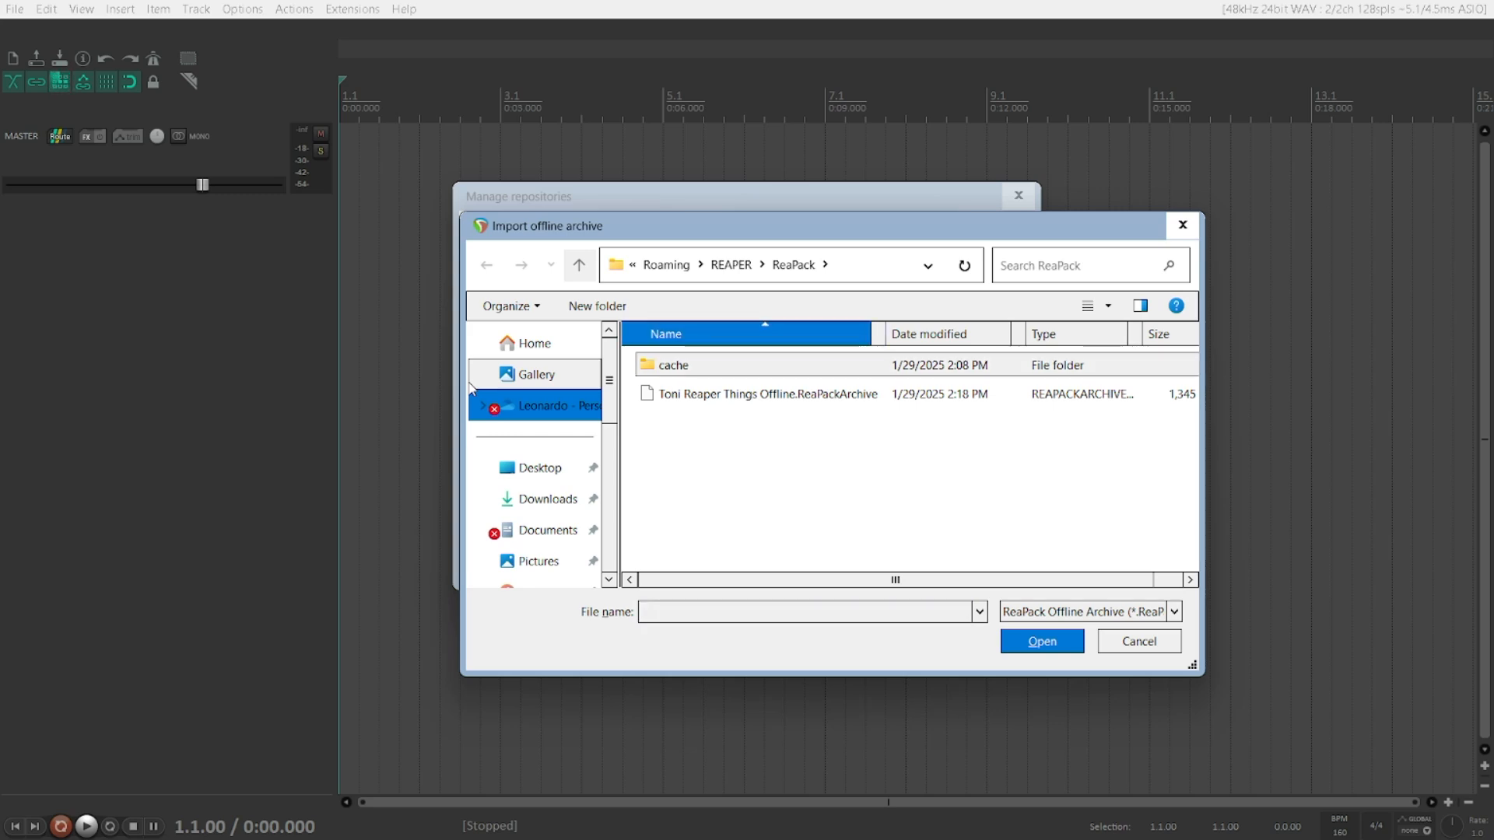
key(Down)
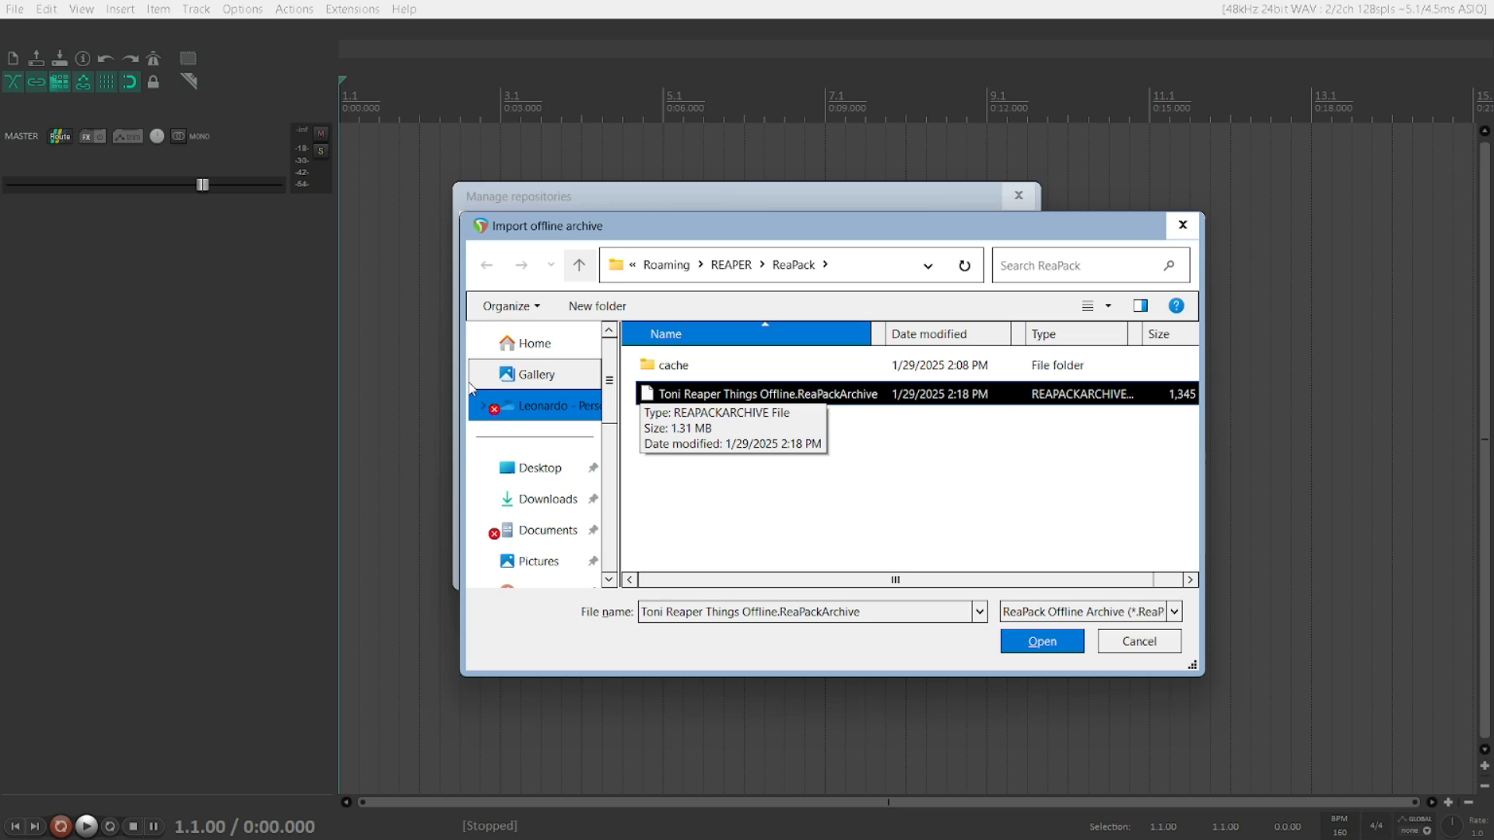
key(alt+Up)
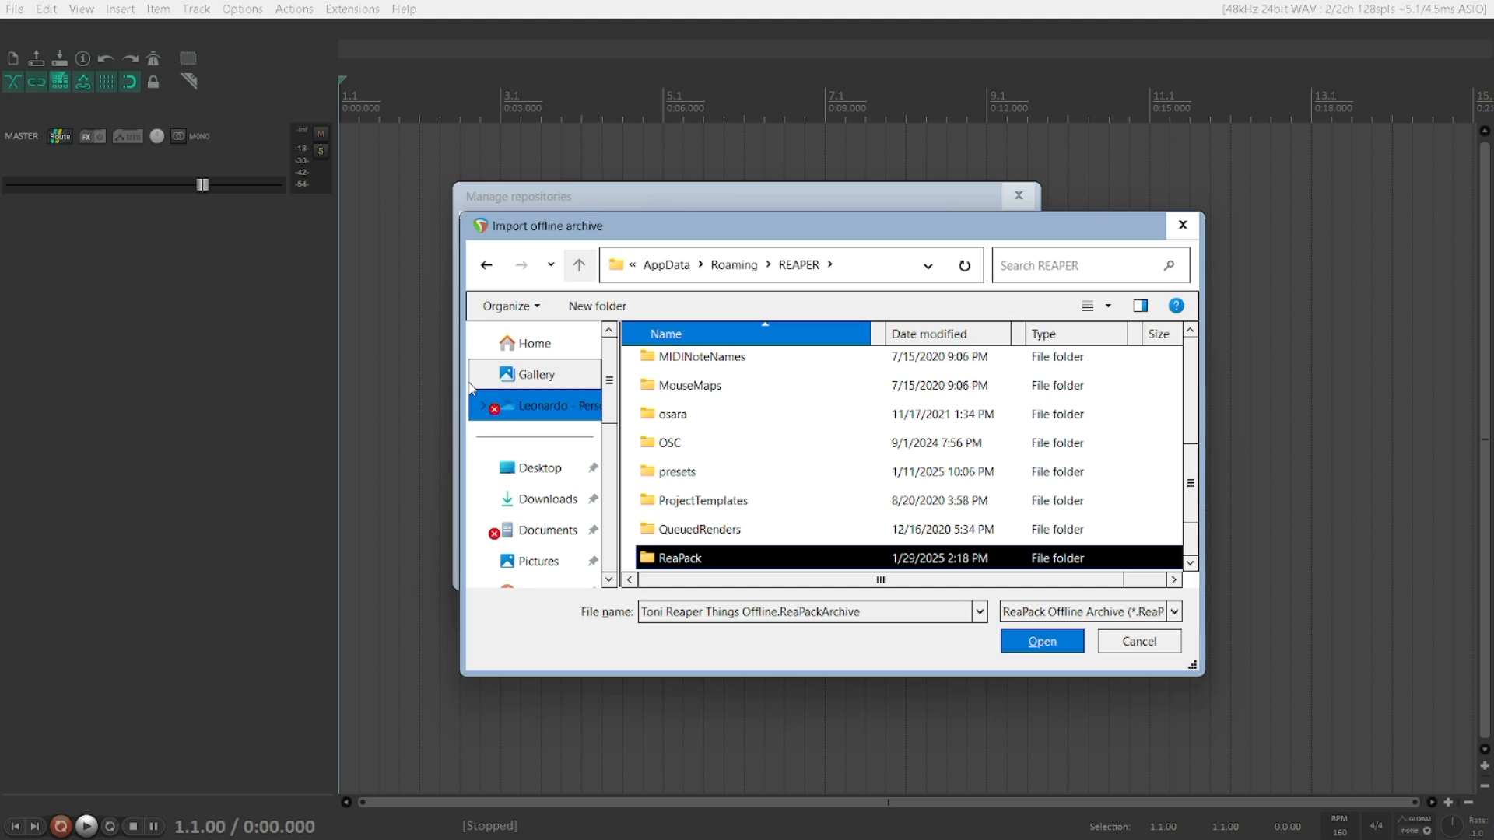
Step: Import the Toni Reaper Things Offline.ReaPackArchive file from the ReaPack folder and dismiss the notice and transaction report
key(Return)
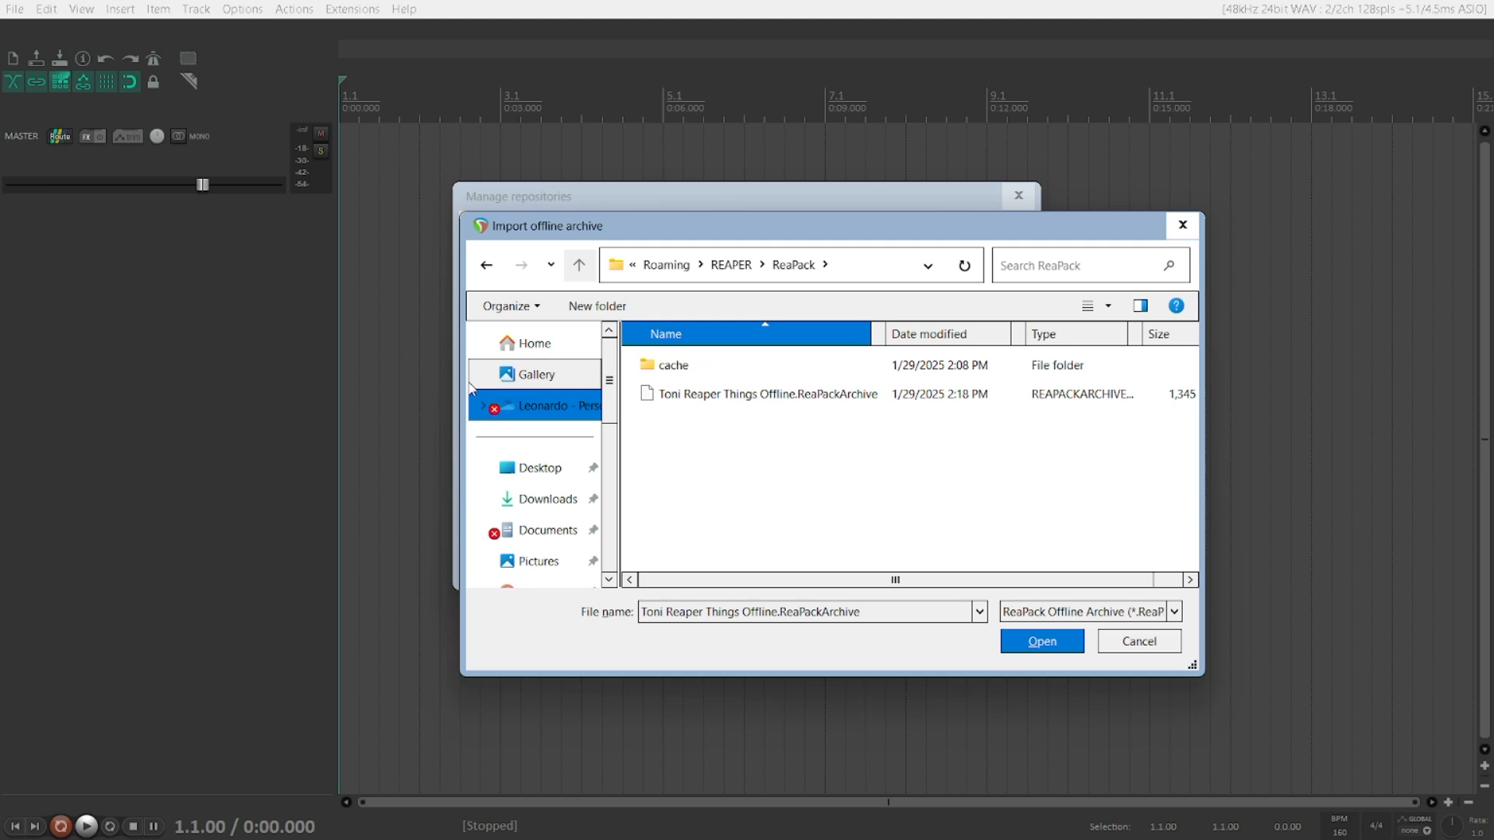
key(Down)
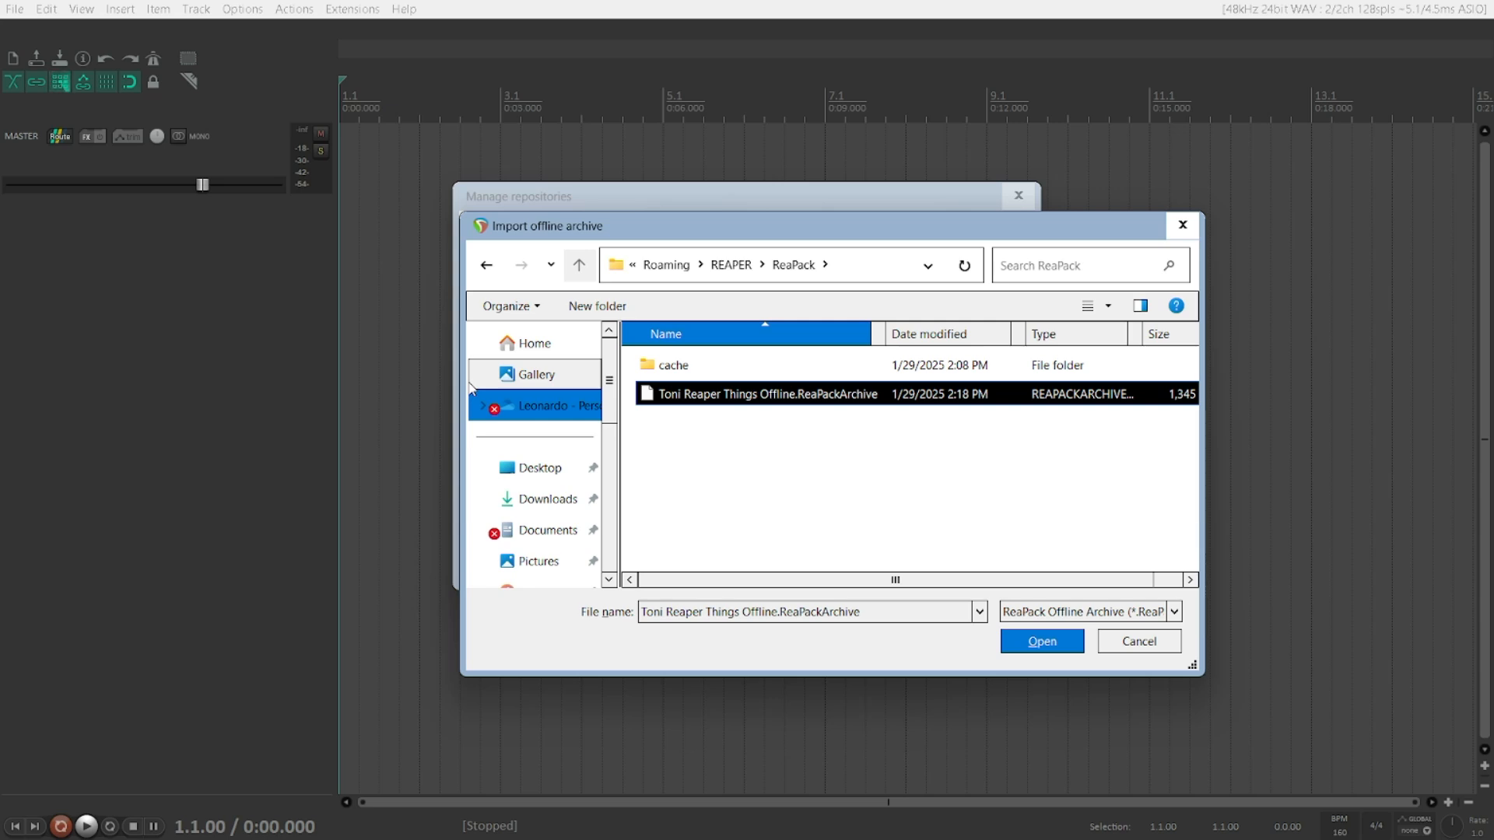
key(Up)
key(Down)
key(Return)
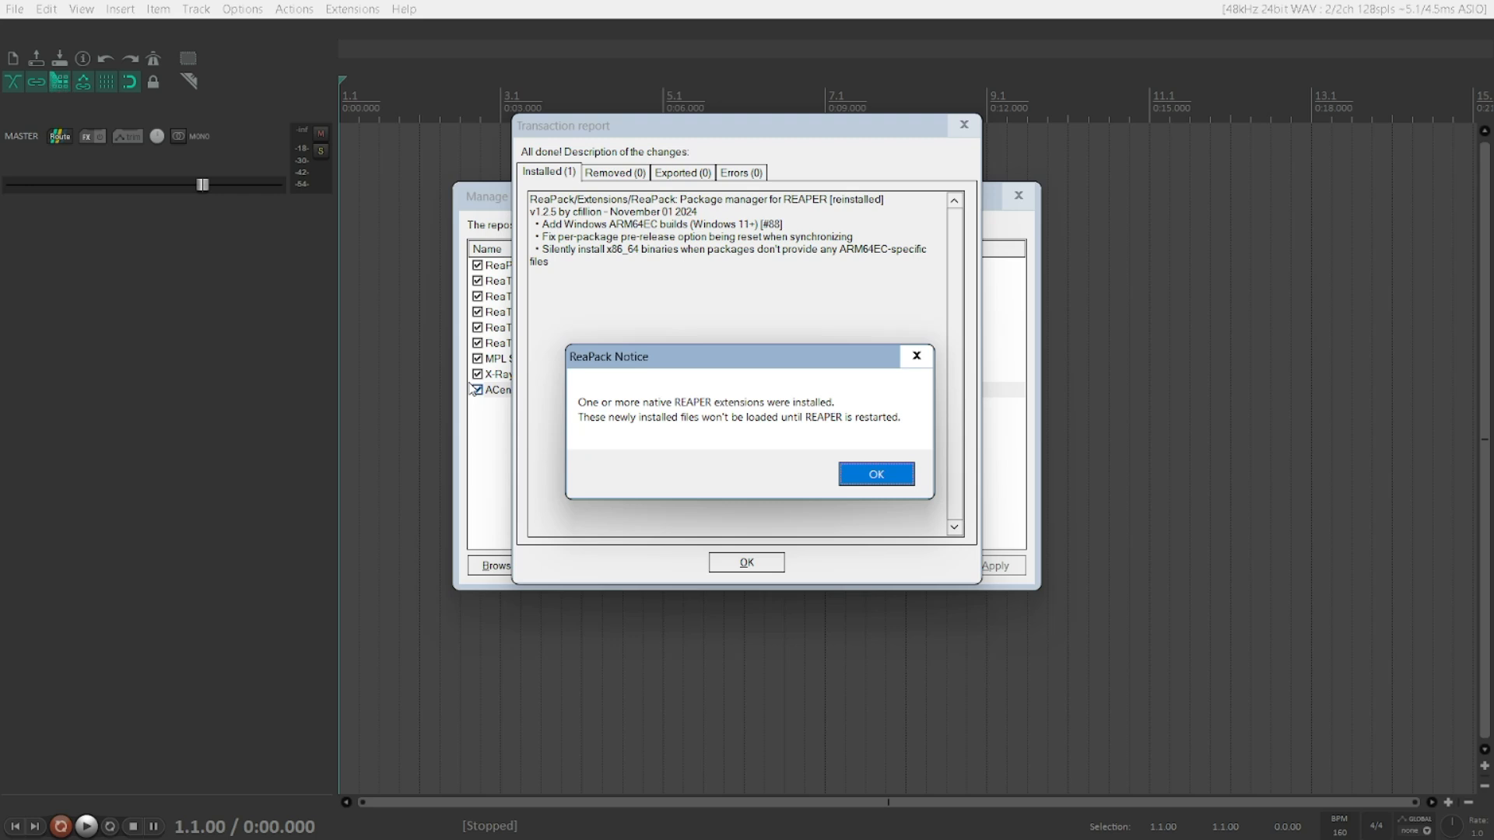
key(Return)
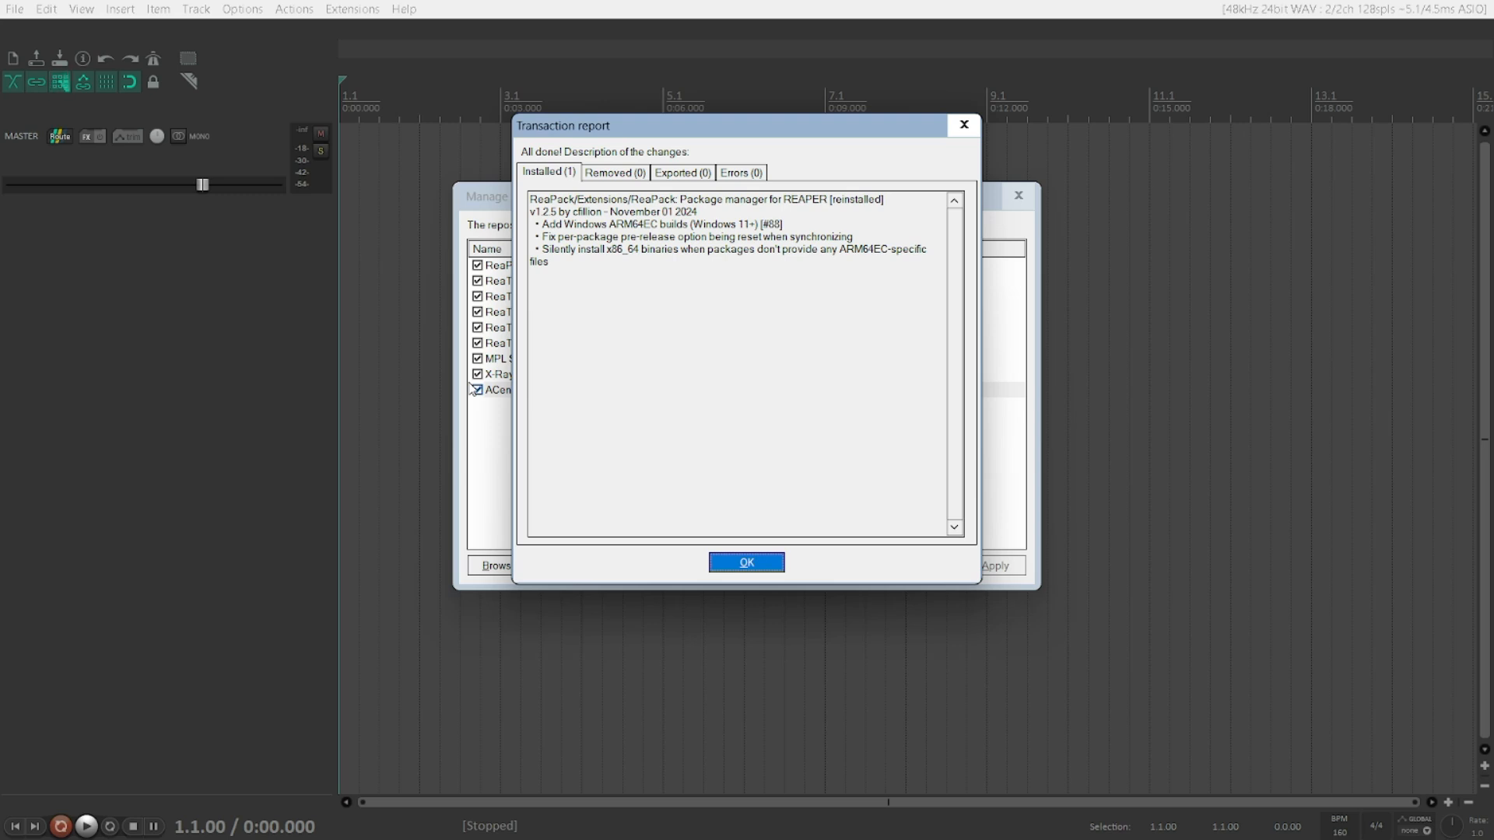
key(Return)
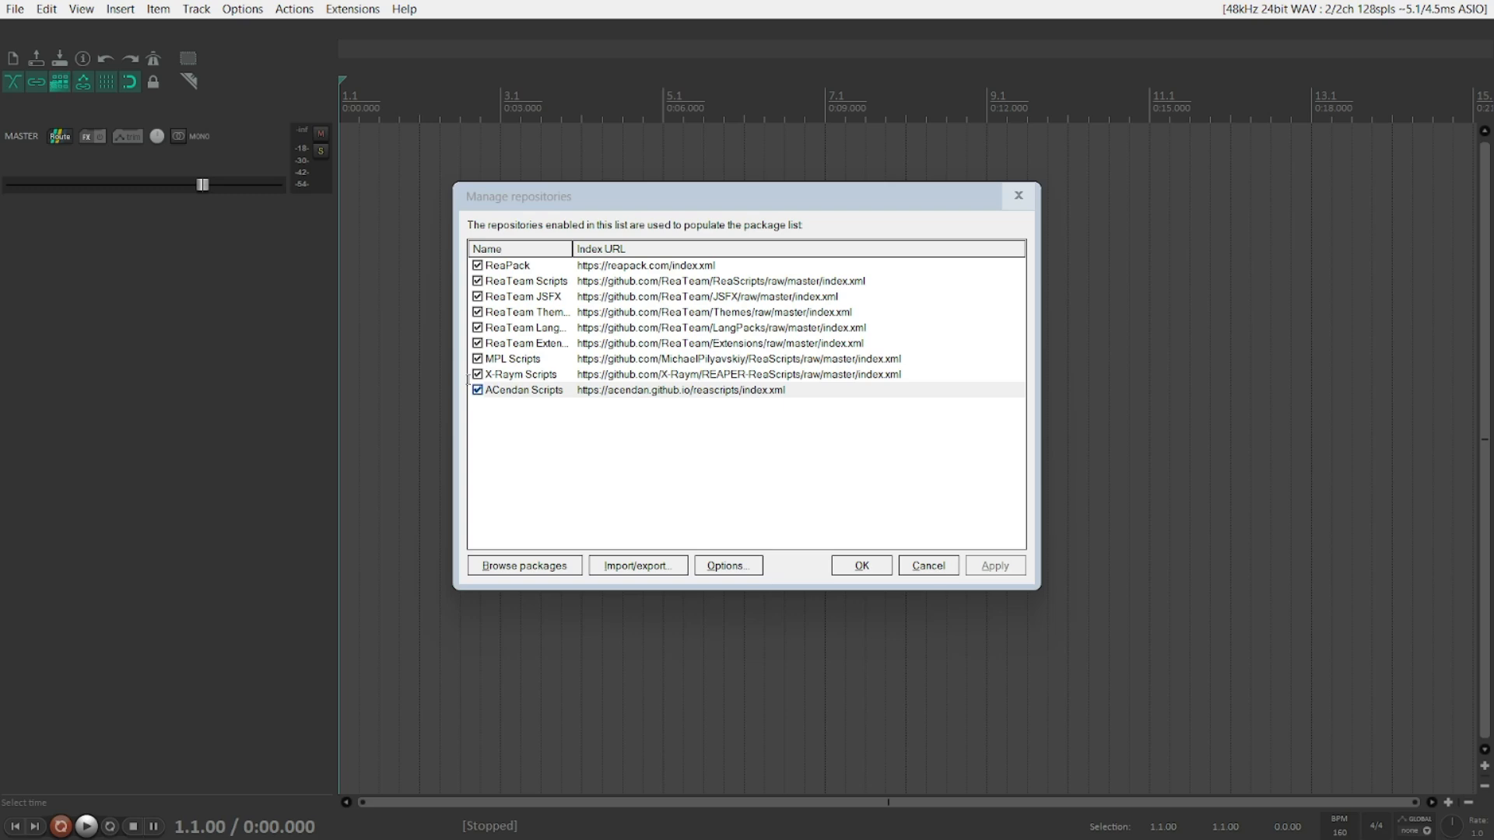
Step: Close the Manage repositories window with OK
key(alt+Tab)
key(alt+Tab)
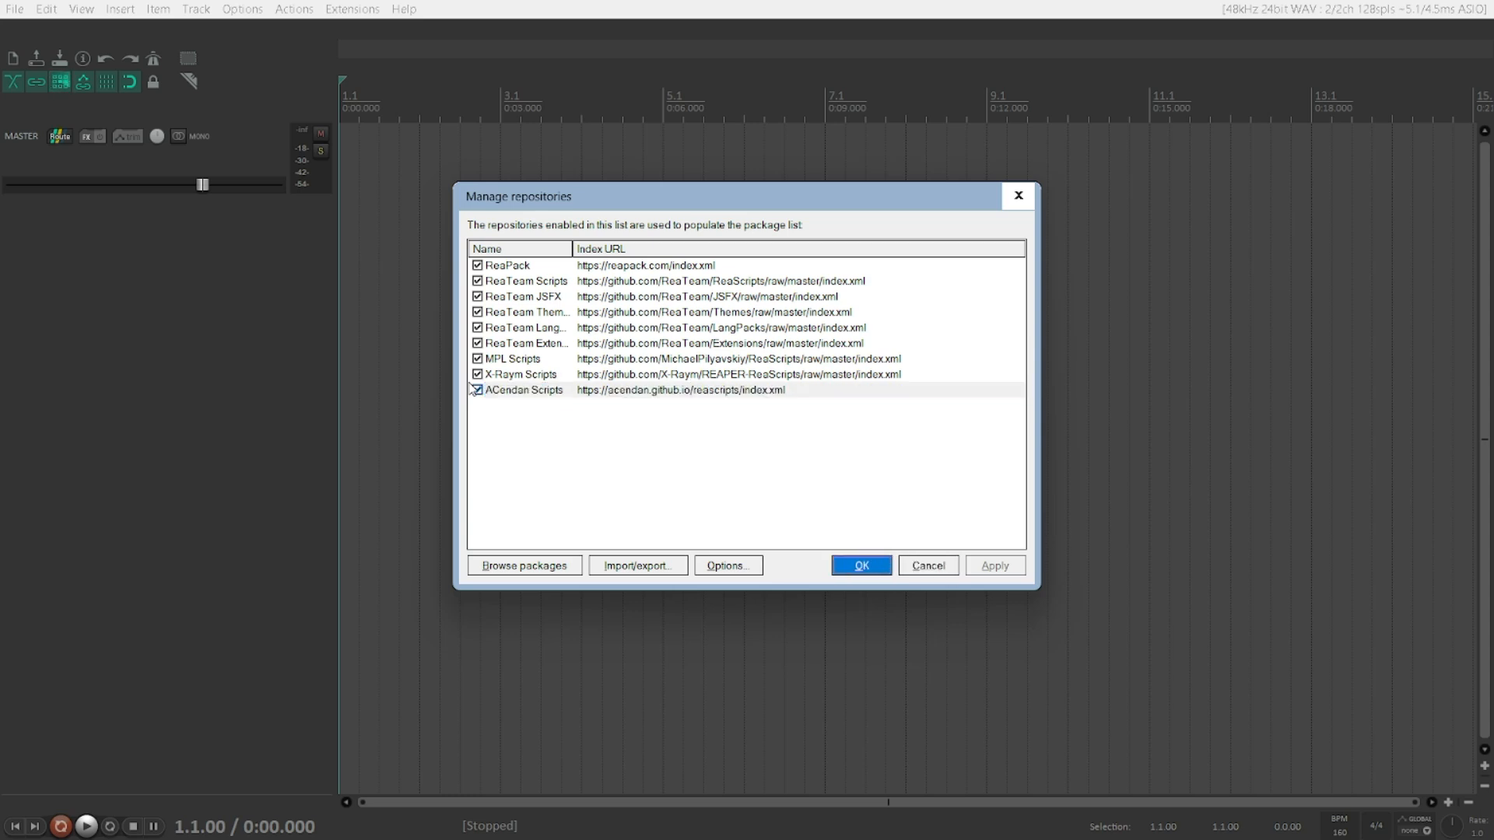
key(Return)
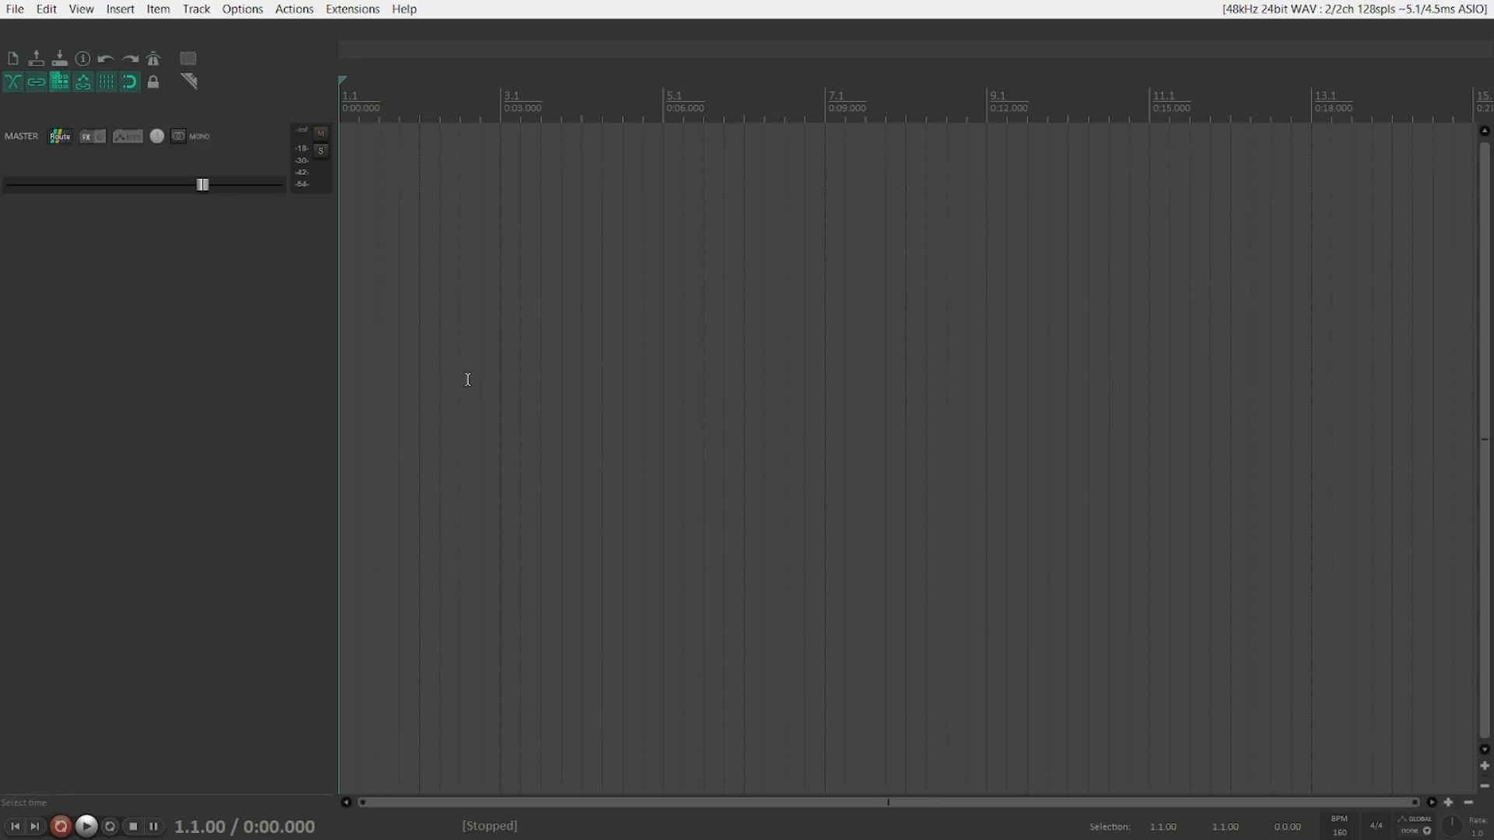
Step: Reopen ReaPack's Manage repositories window and review the repository list
key(alt+x)
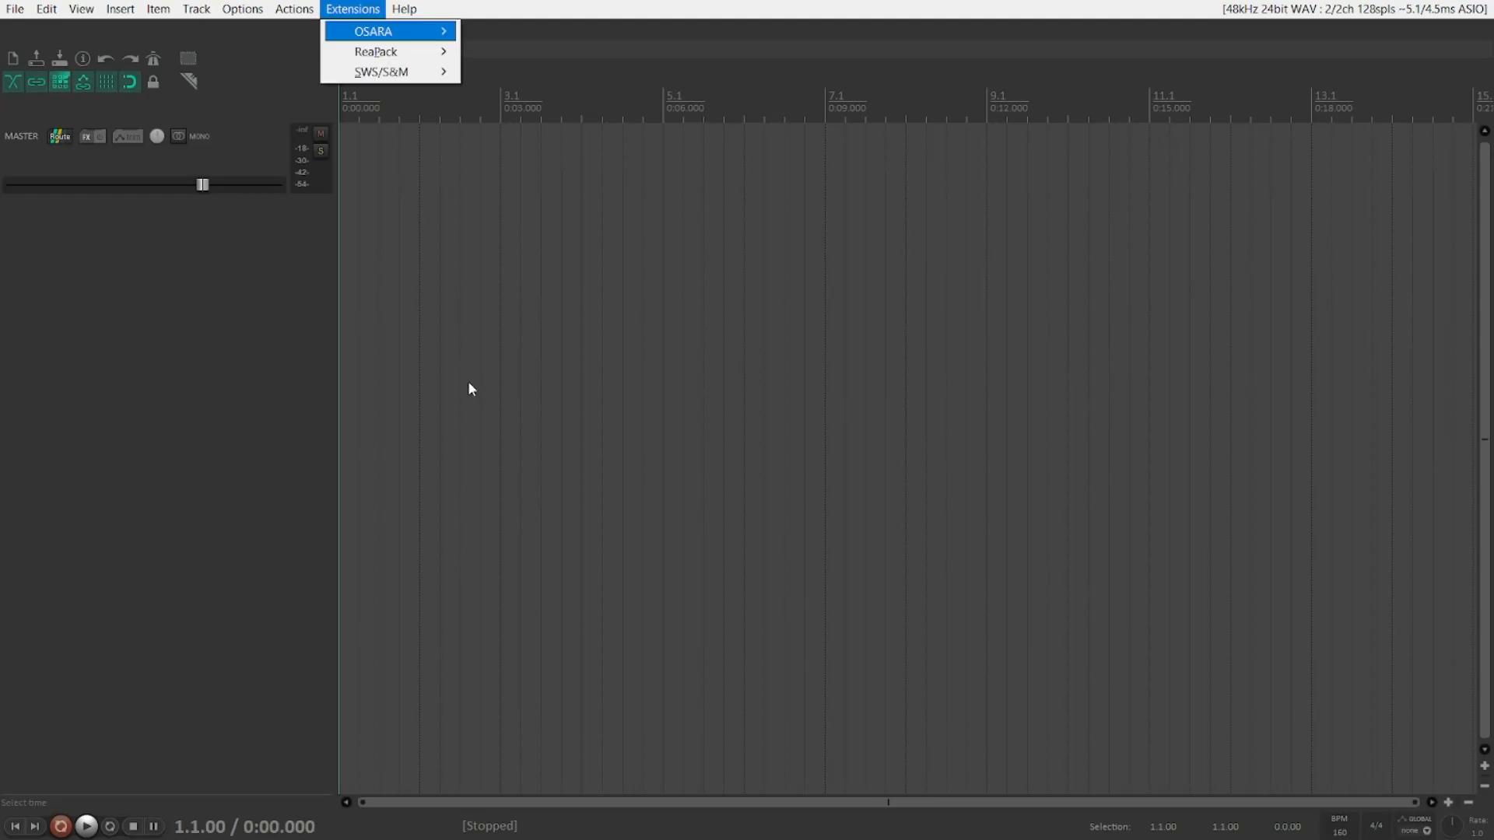
key(Down)
key(Right)
key(Down)
key(Down)
key(Down)
key(Return)
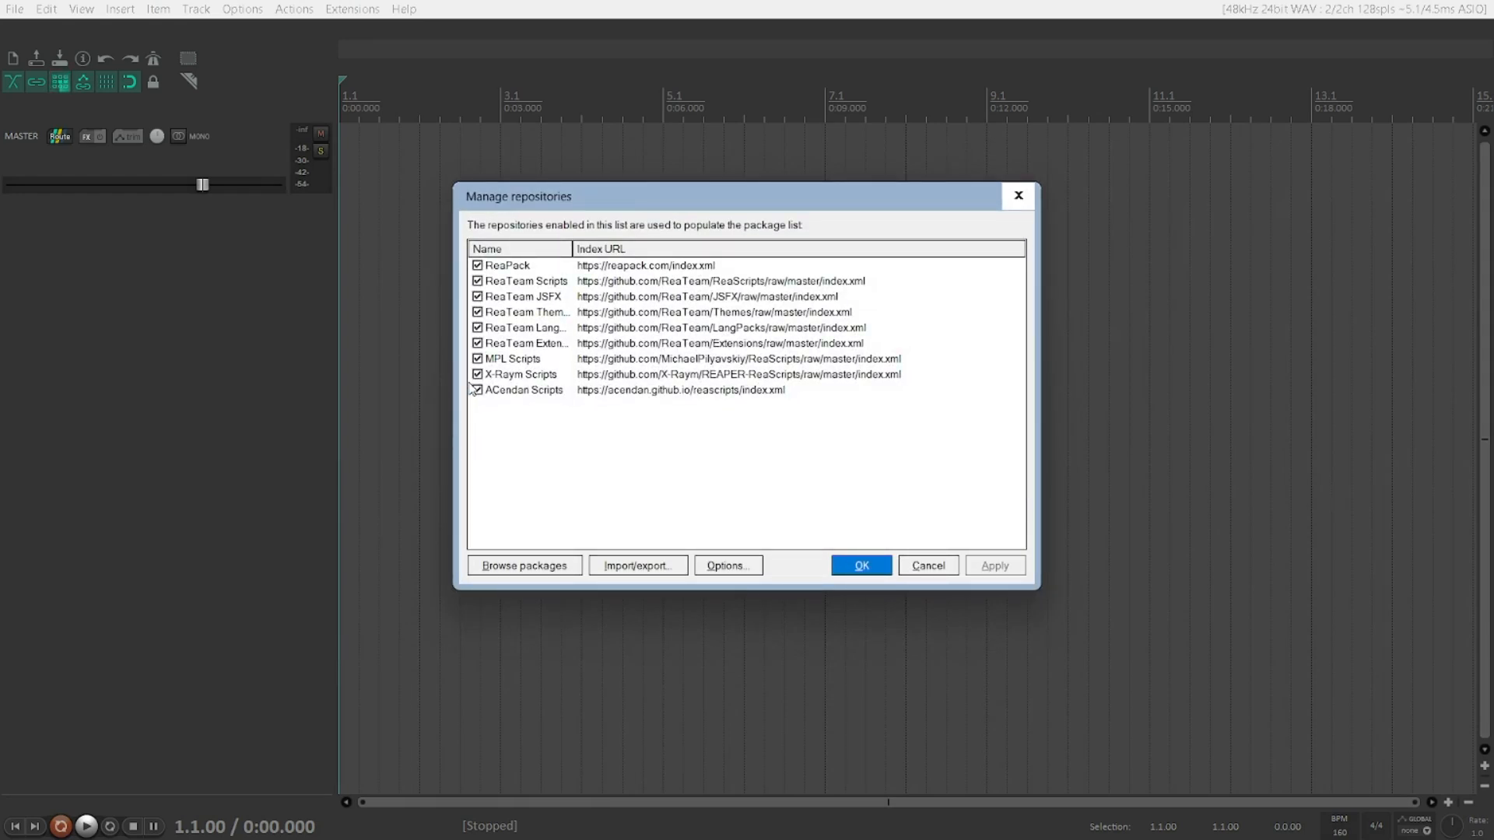
key(End)
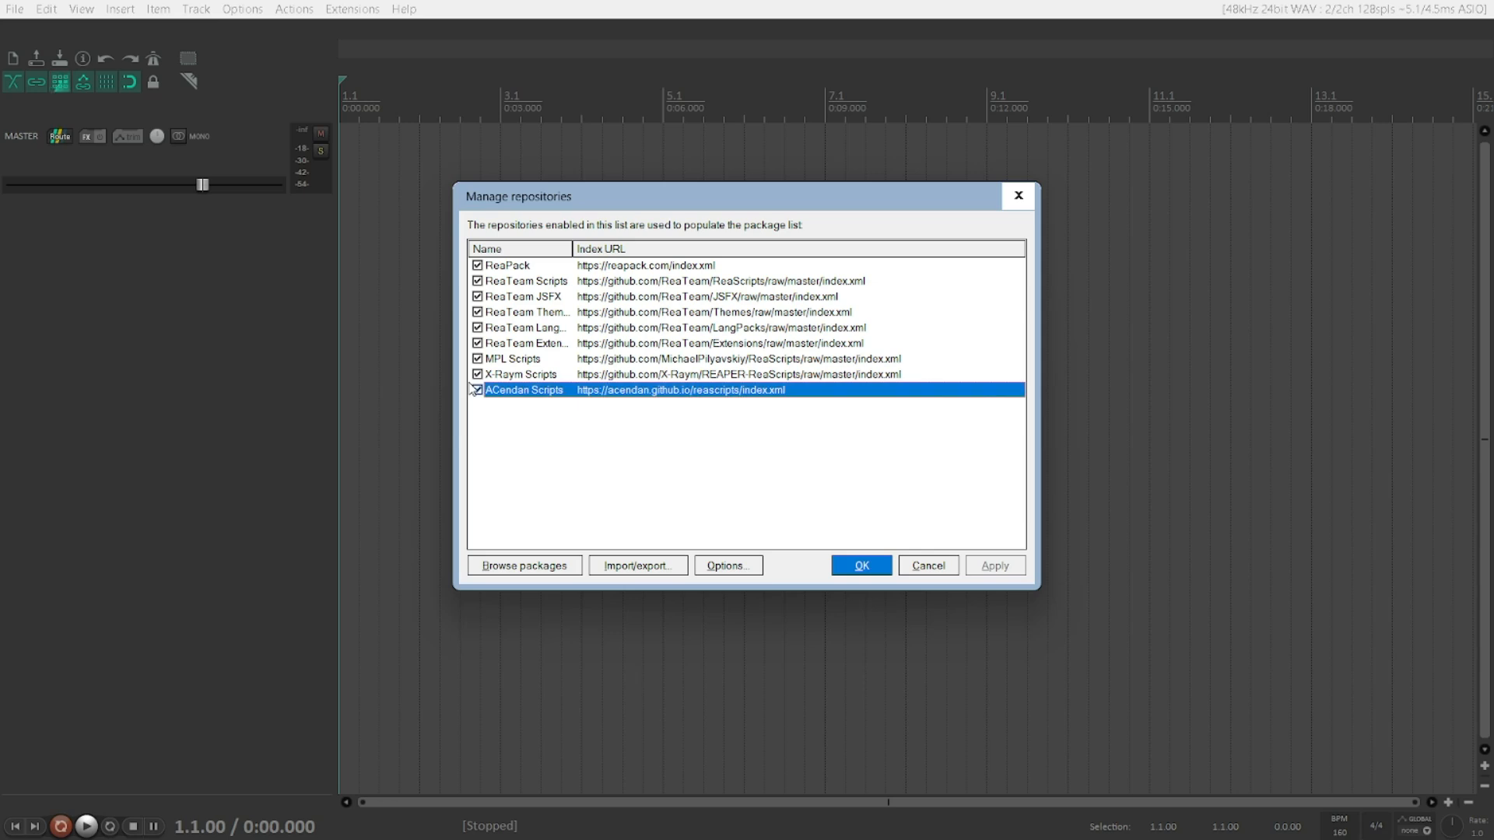
key(Up)
key(Down)
key(Tab)
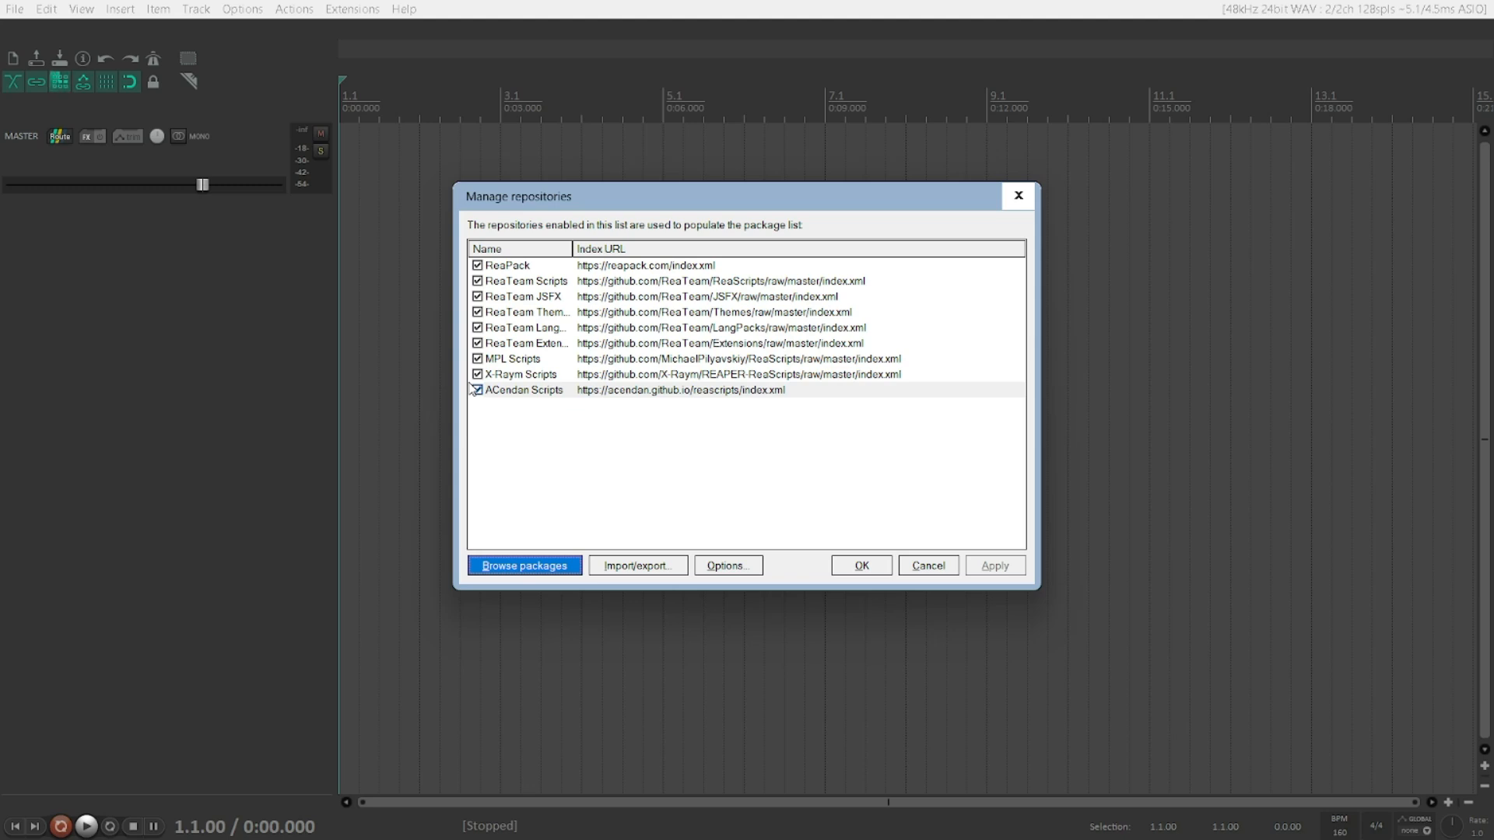
Step: Choose to import an offline archive from the Import/export options
key(shift+Tab)
key(shift+Tab)
key(shift+Tab)
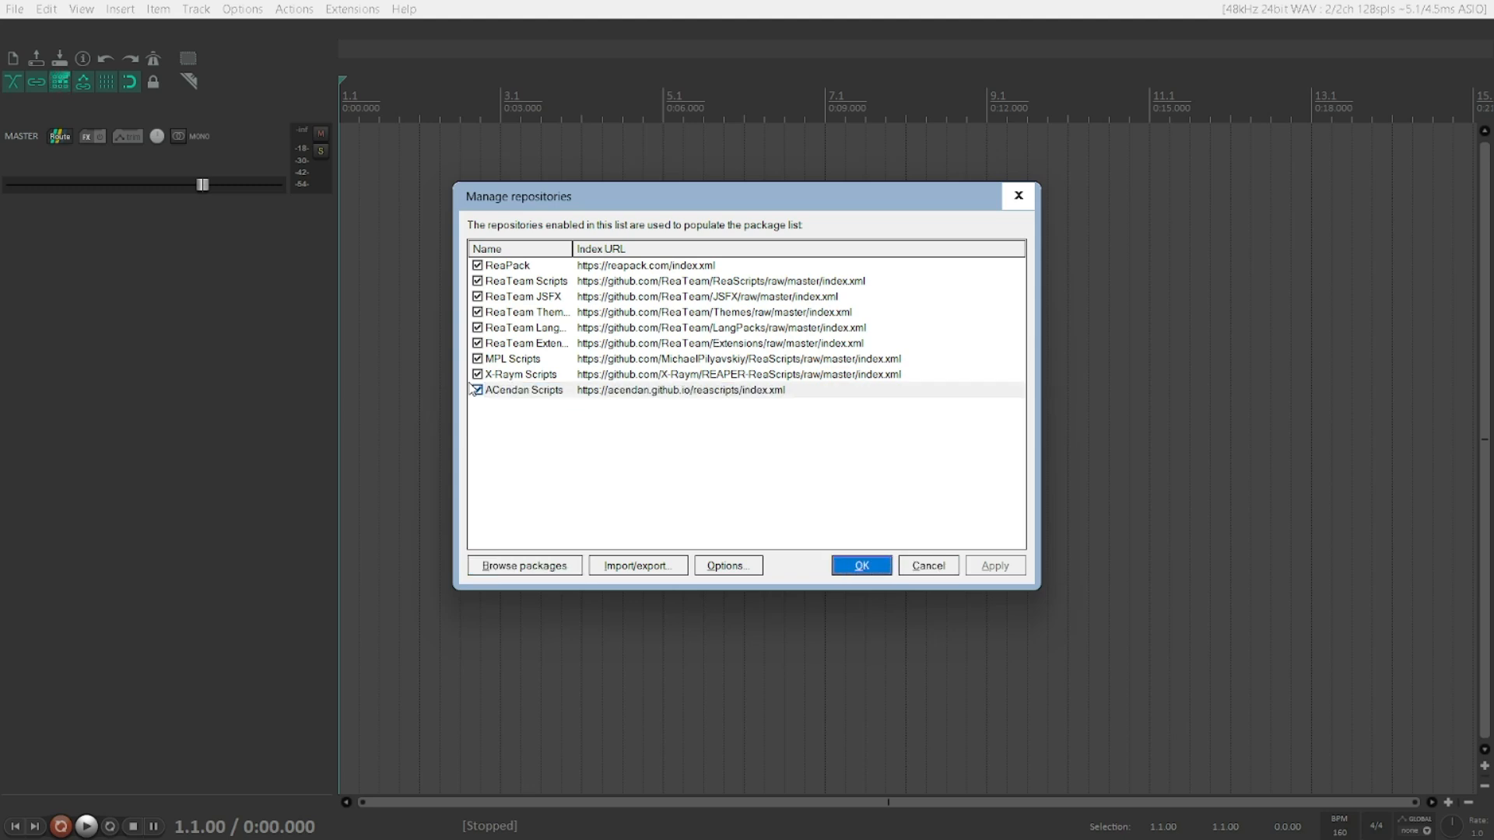
key(shift+Tab)
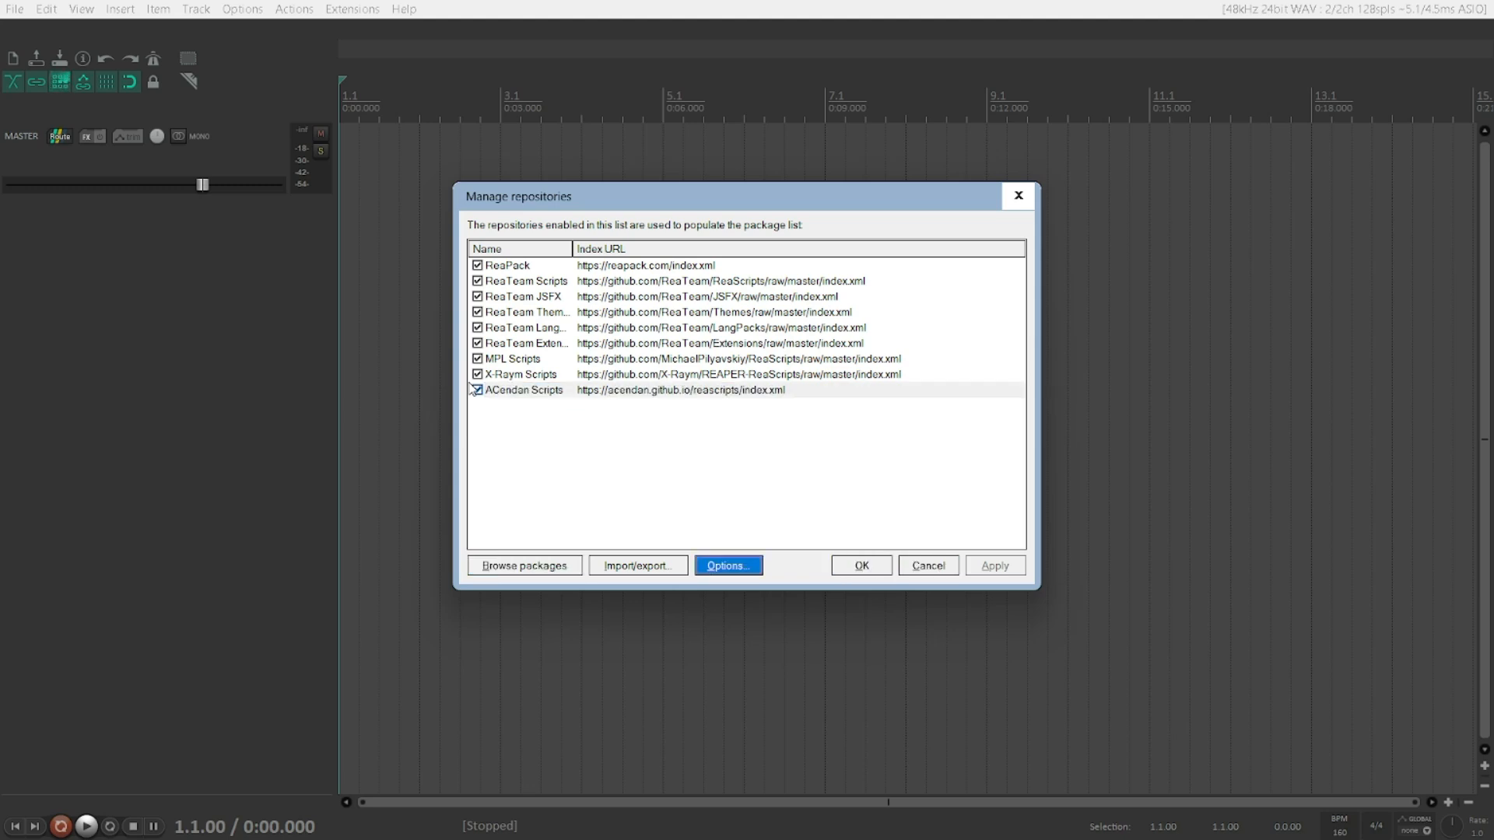
key(shift+Tab)
key(Return)
key(Down)
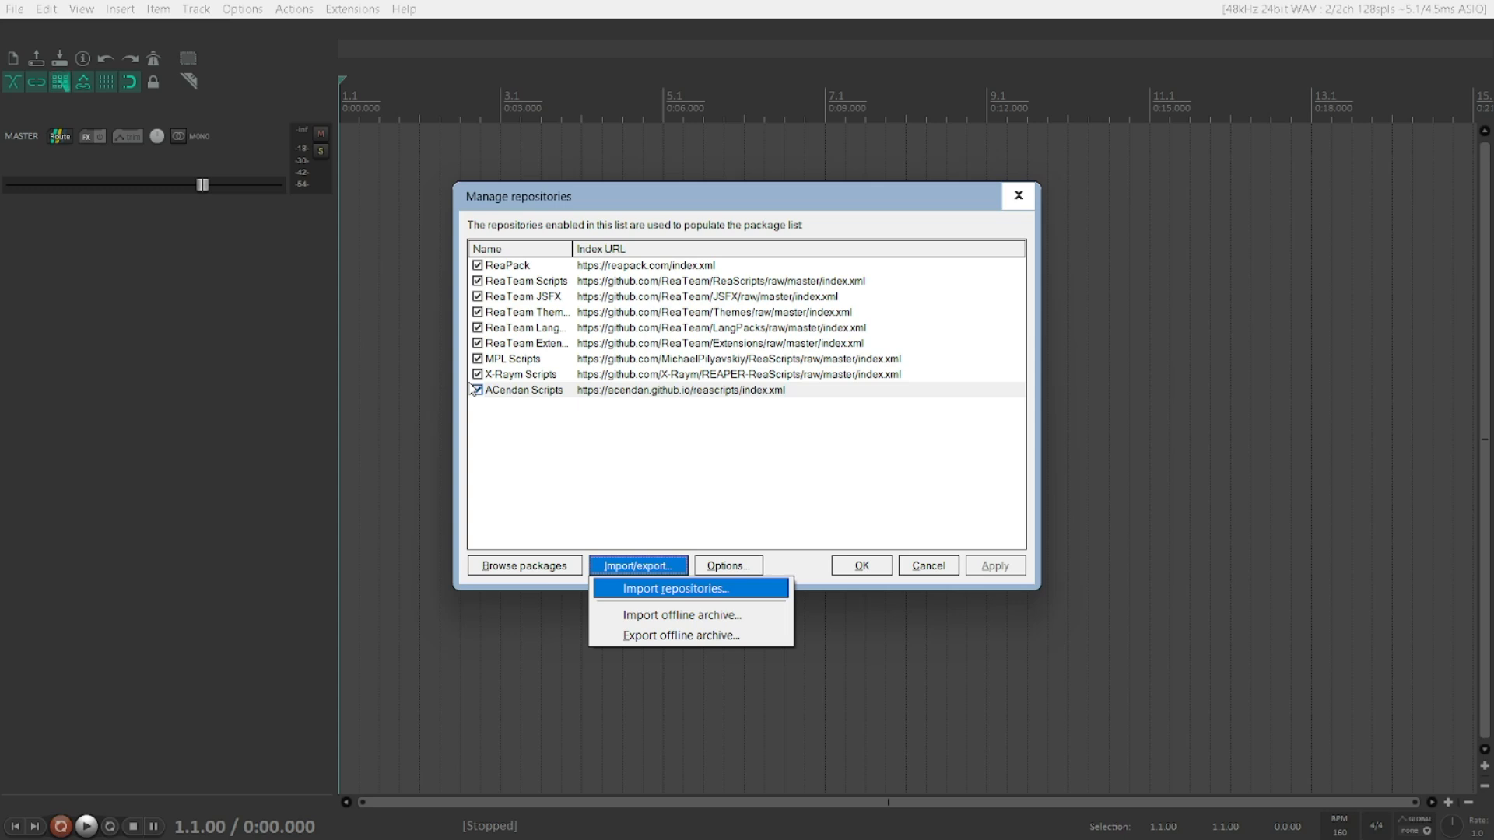
key(Down)
key(Return)
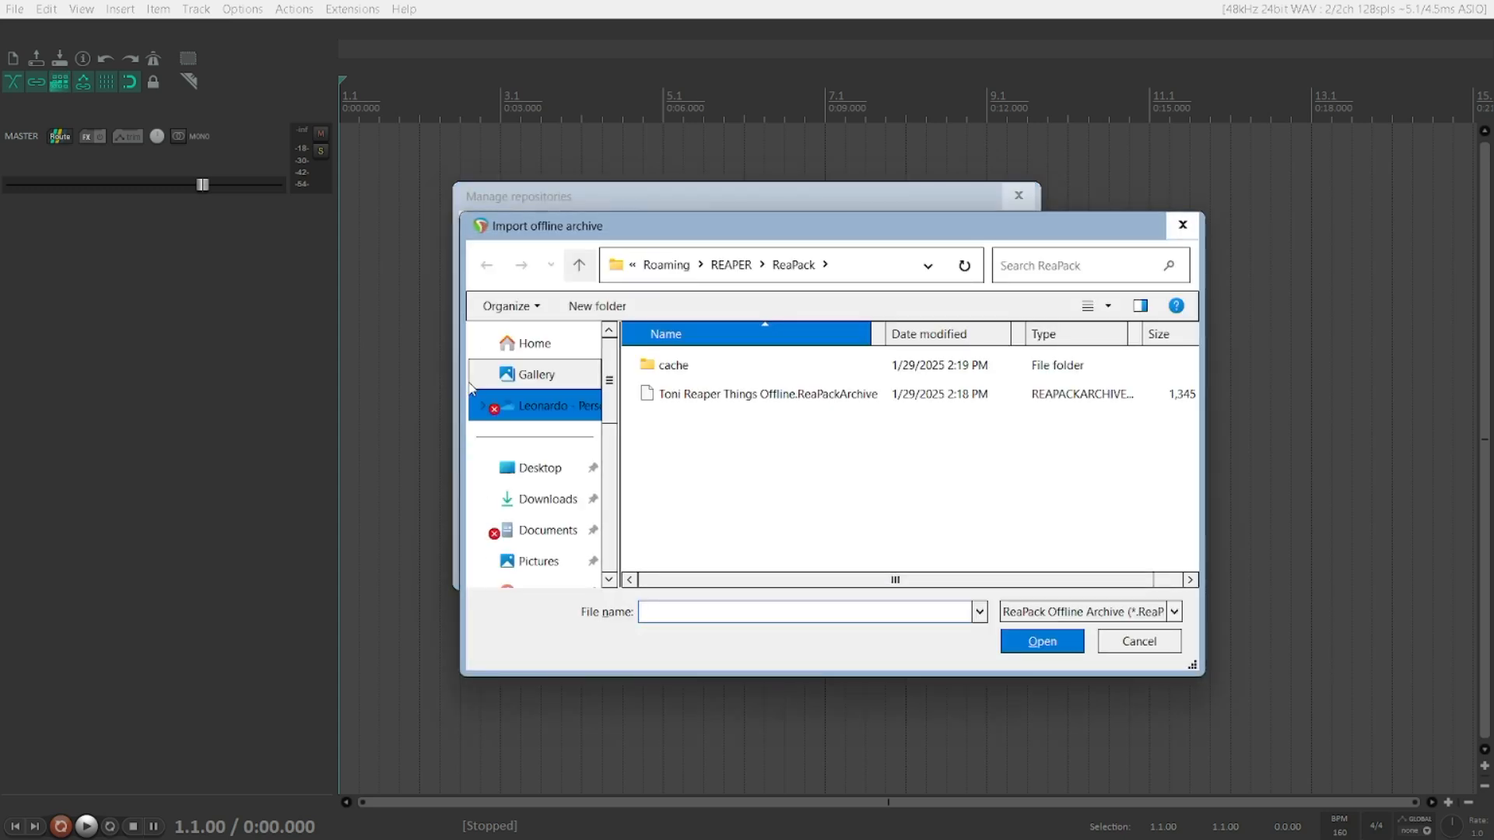
Step: Open the Toni Reaper Things Offline.ReaPackArchive file, dismiss the extension notice and close the transaction report
key(shift+Tab)
key(Down)
key(Down)
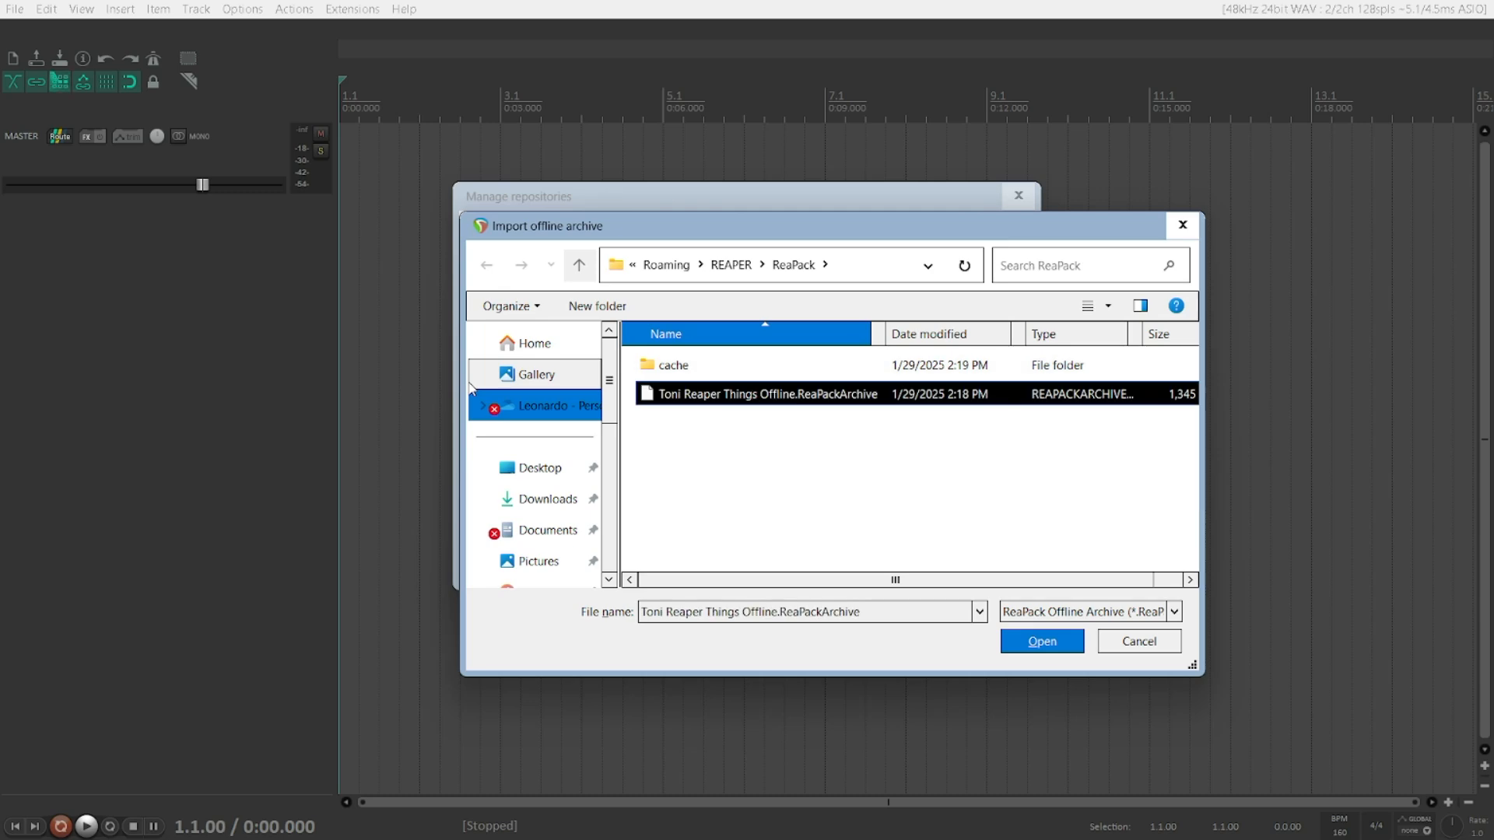
key(Return)
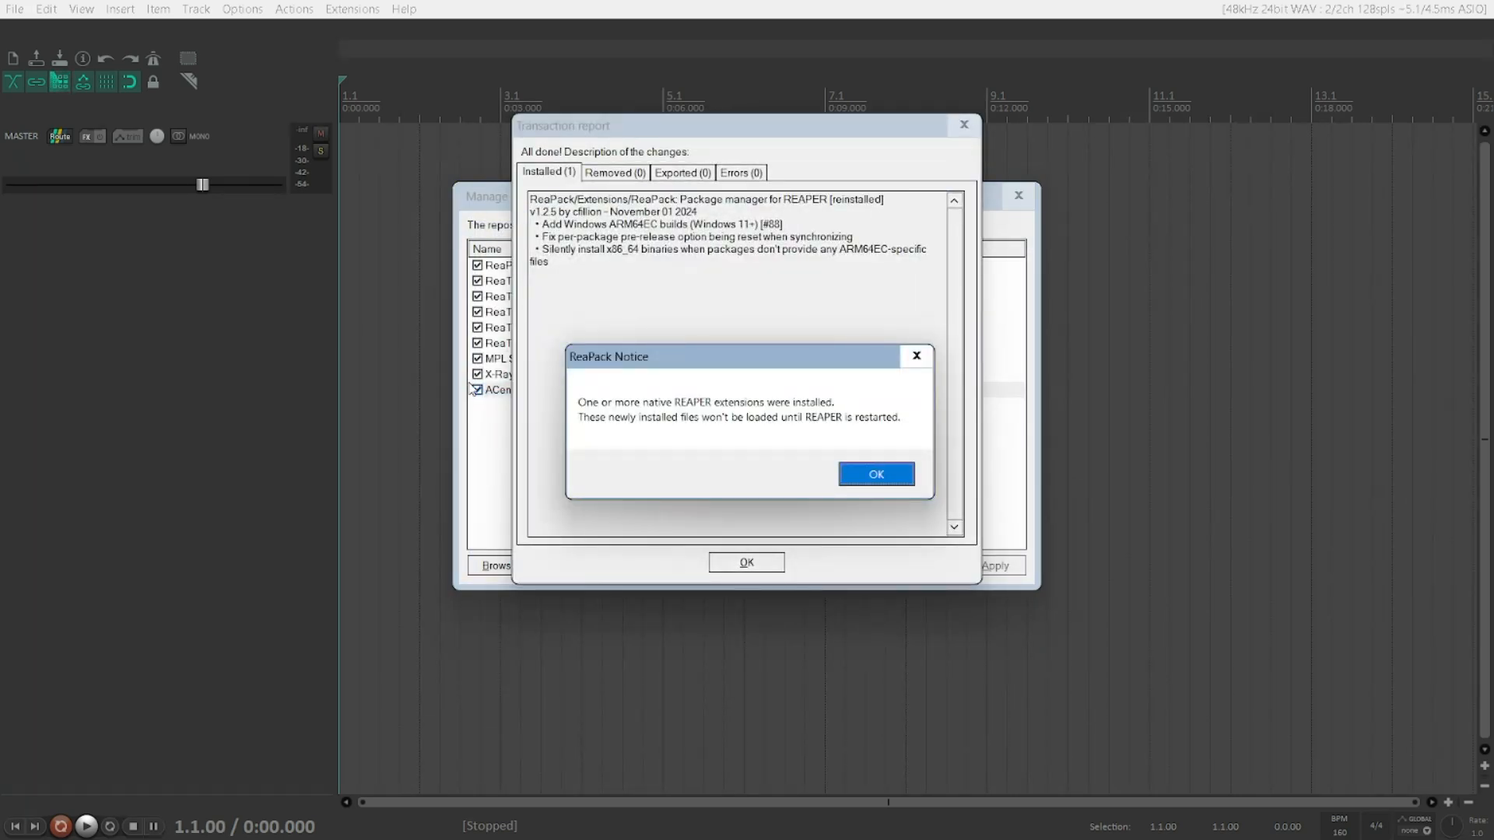
key(Return)
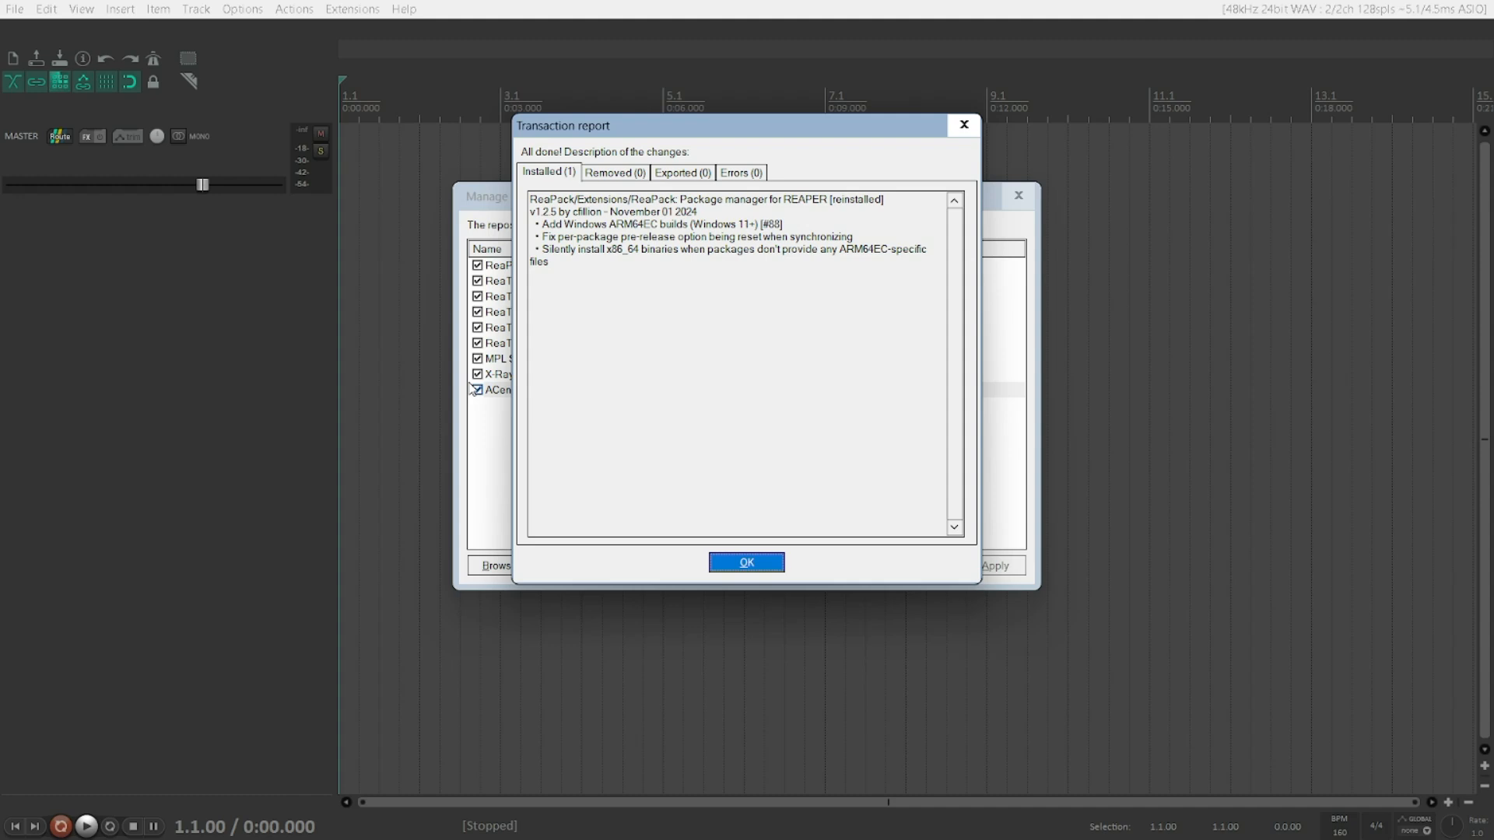
key(Tab)
click(548, 249)
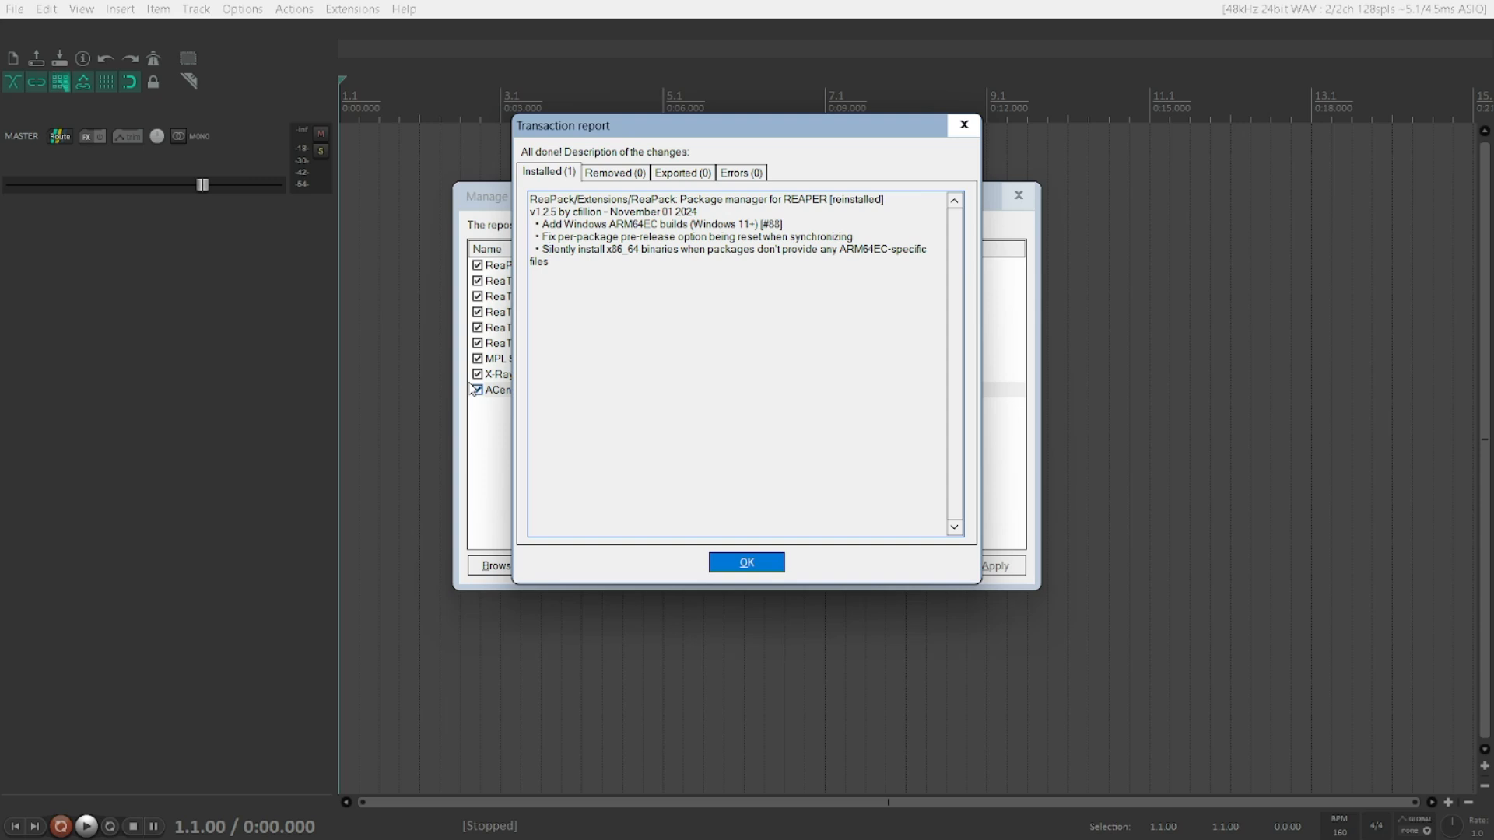
key(Up)
key(Tab)
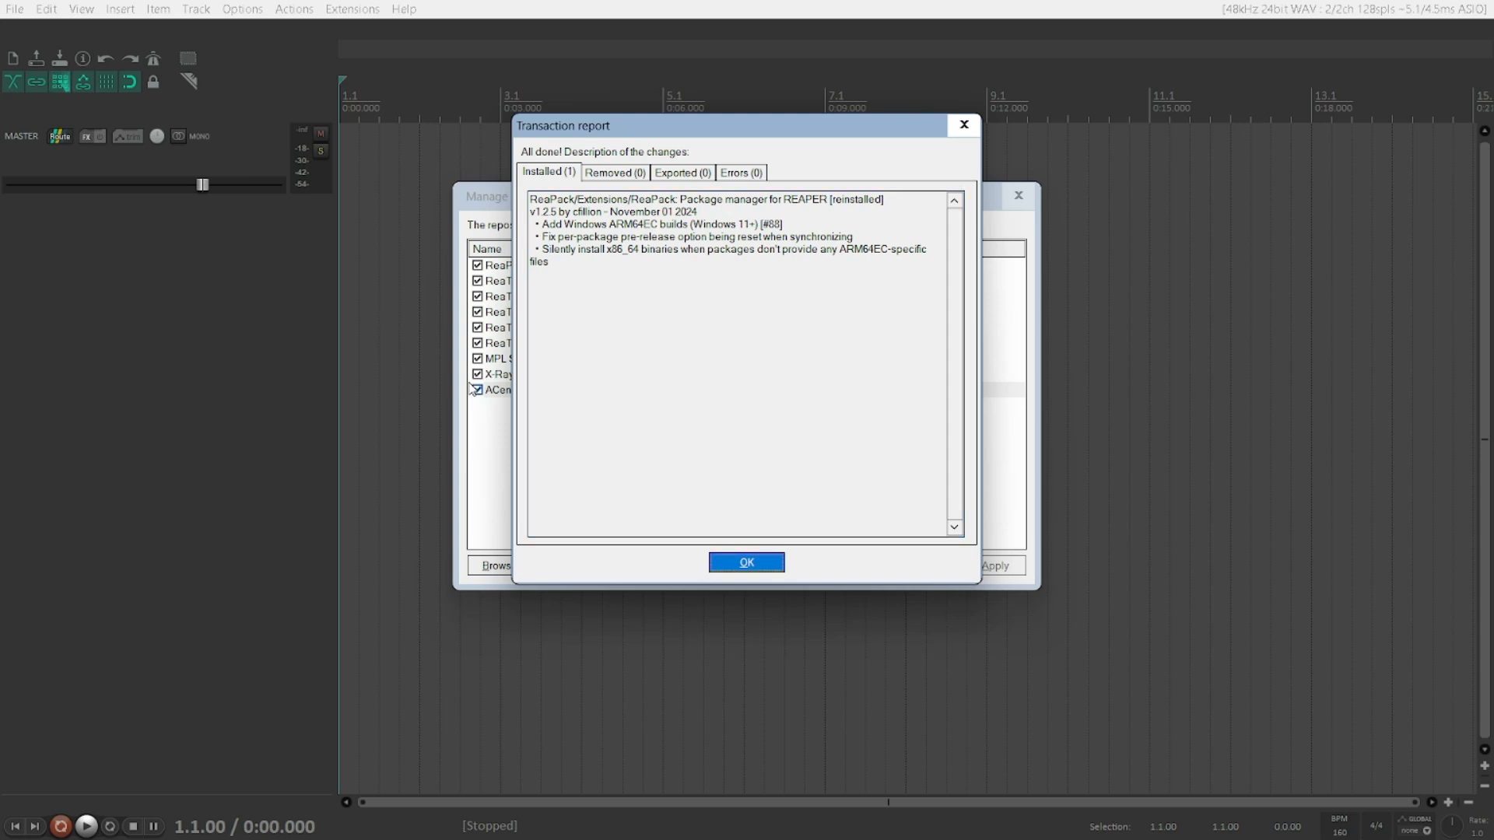
key(Return)
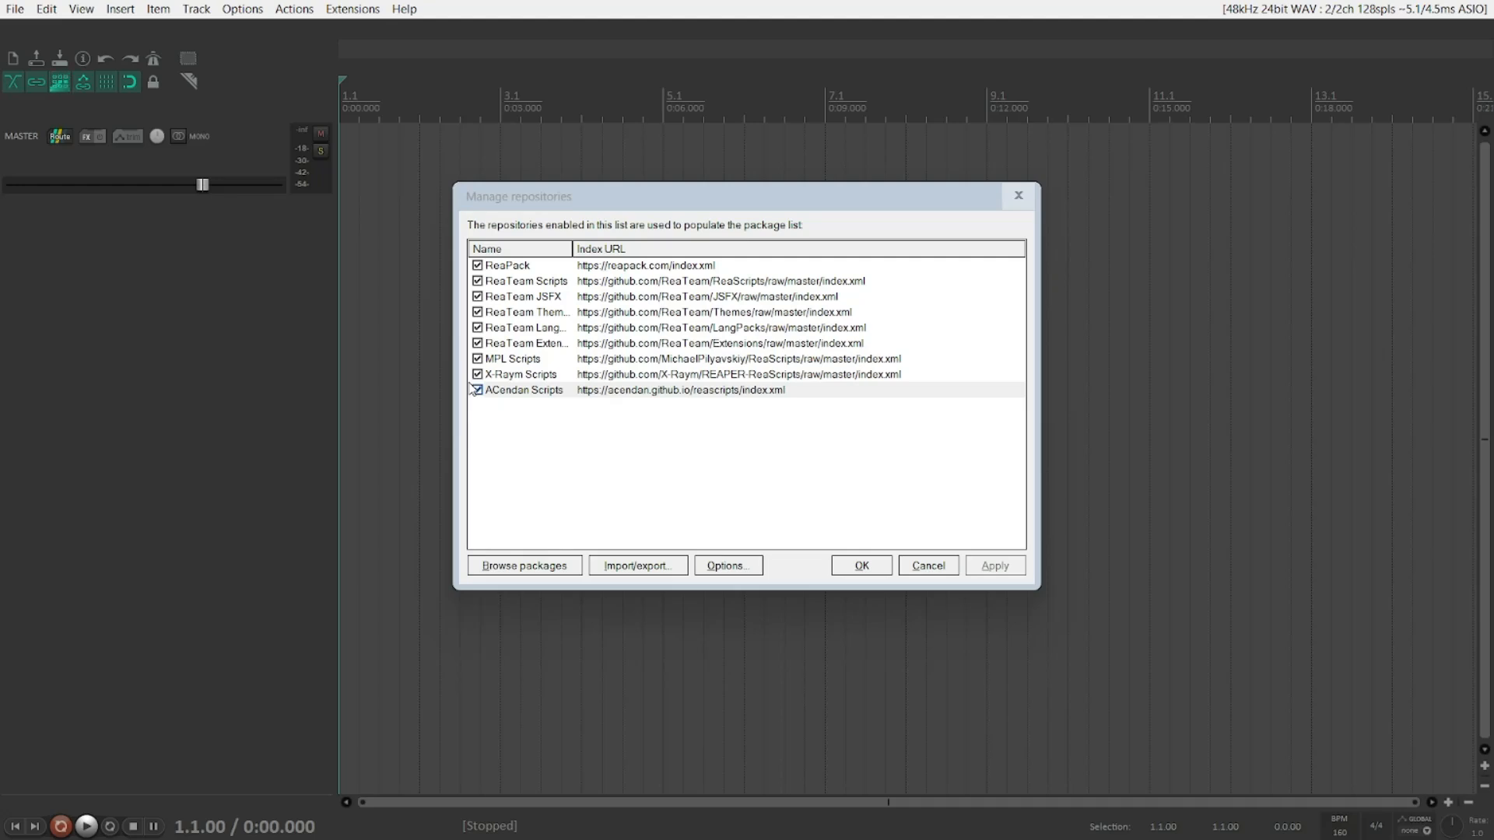
Step: Review the repository list again and close the Manage repositories window
key(alt+x)
key(Escape)
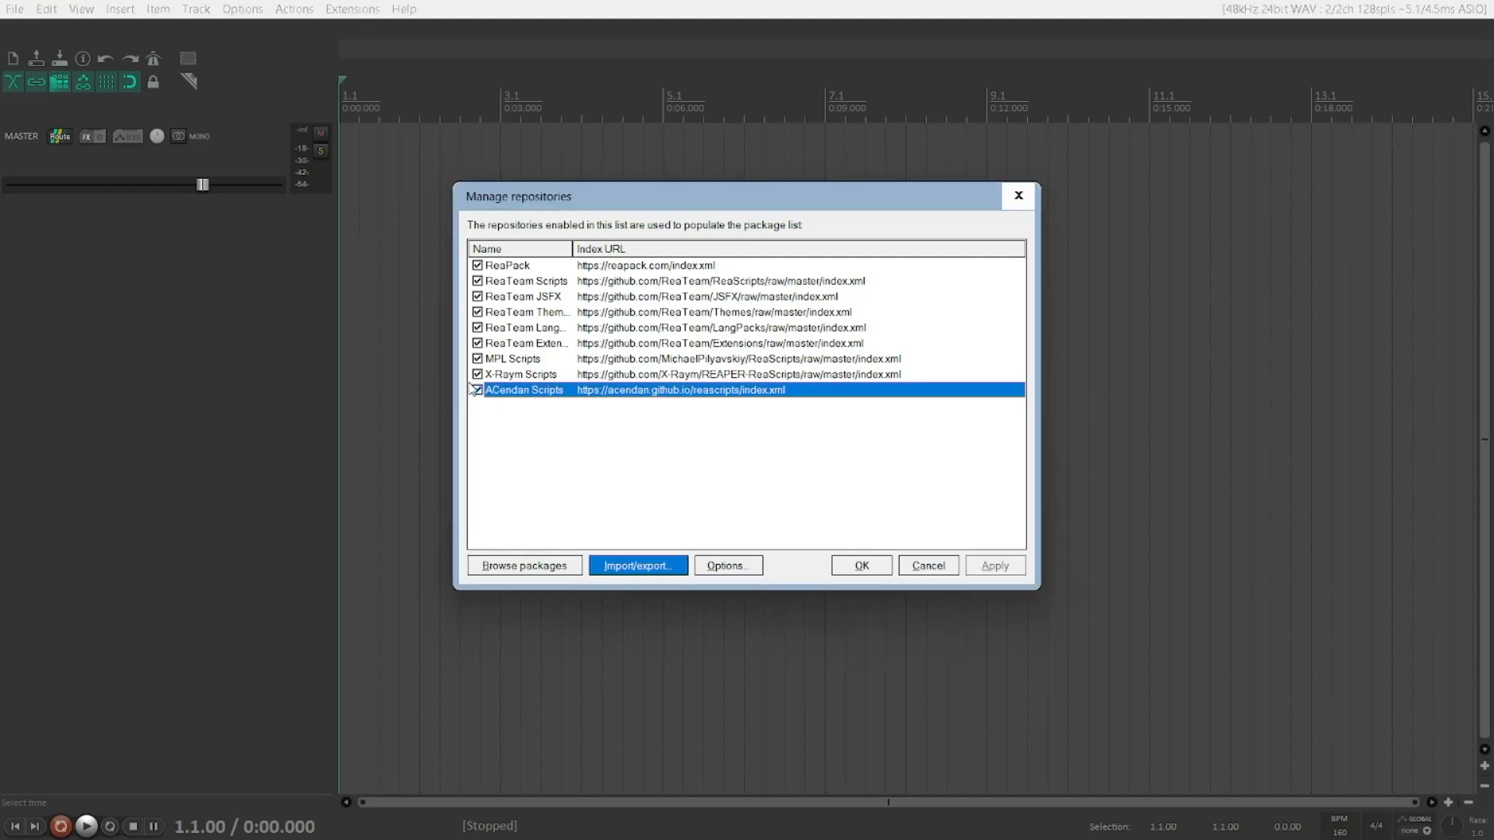
key(Up)
key(Down)
key(Up)
key(Down)
key(Tab)
key(Tab)
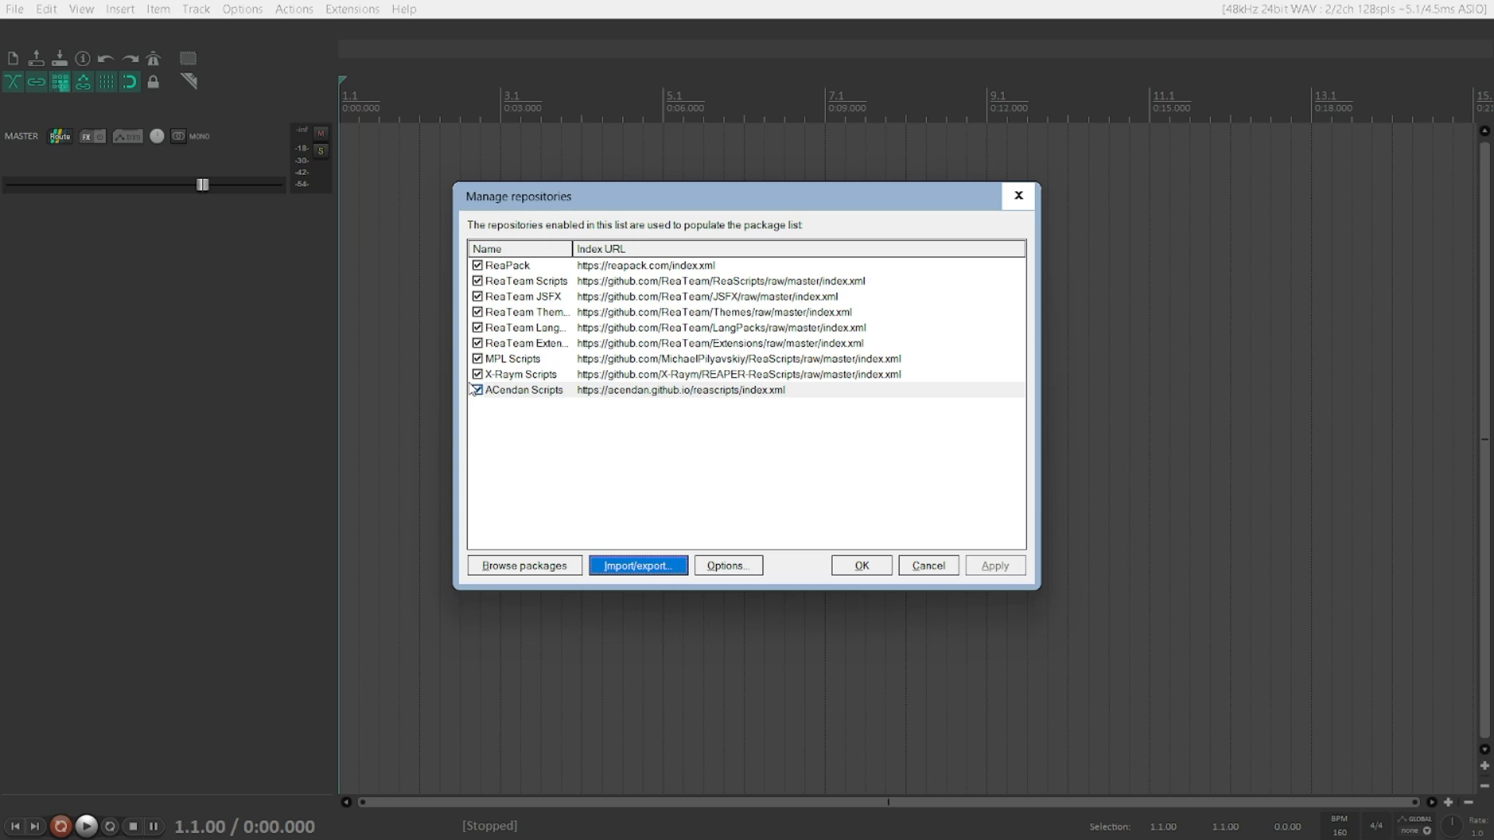
key(Escape)
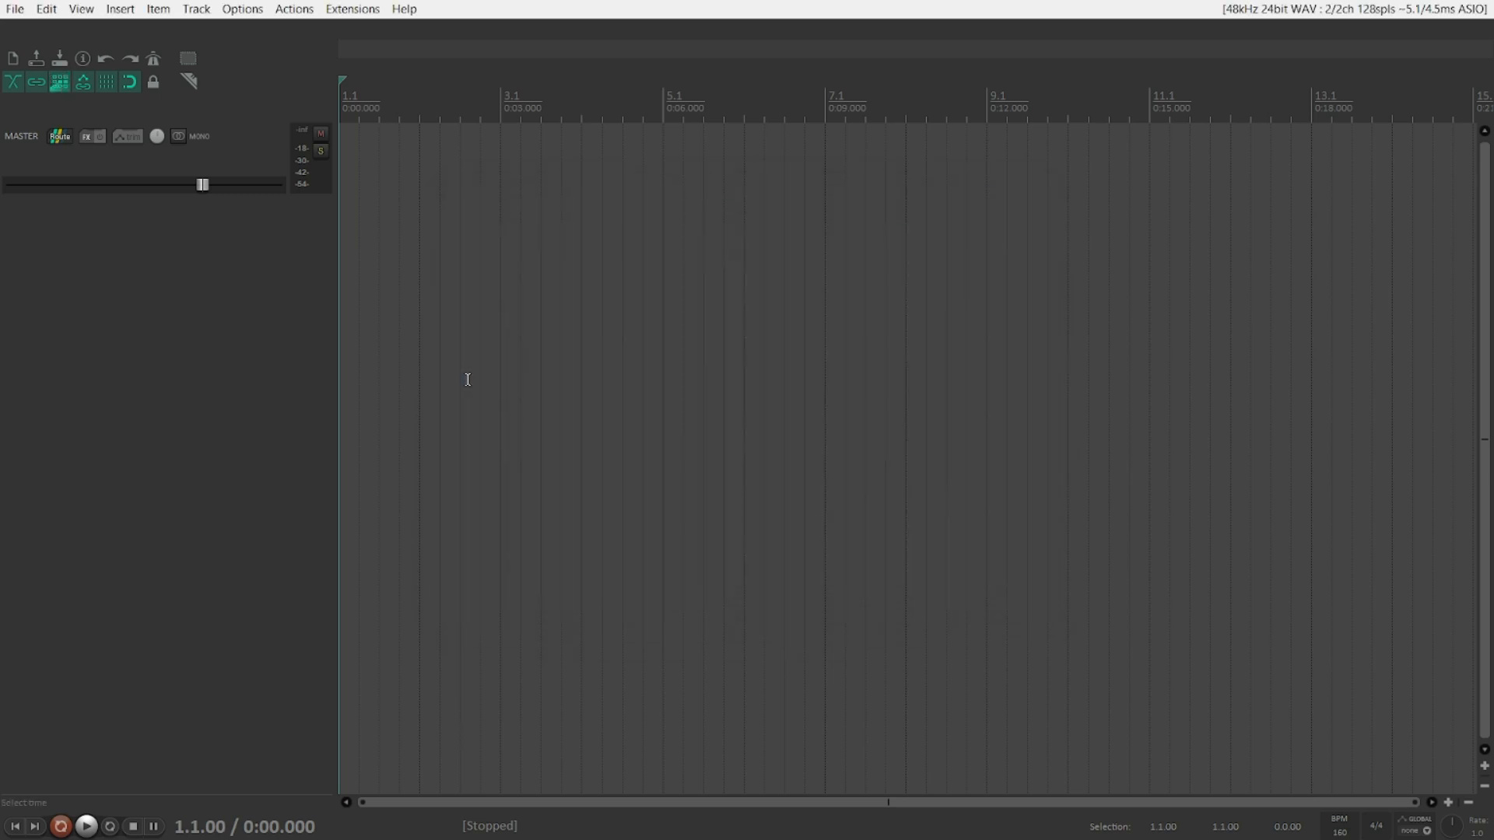
key(alt+x)
key(s)
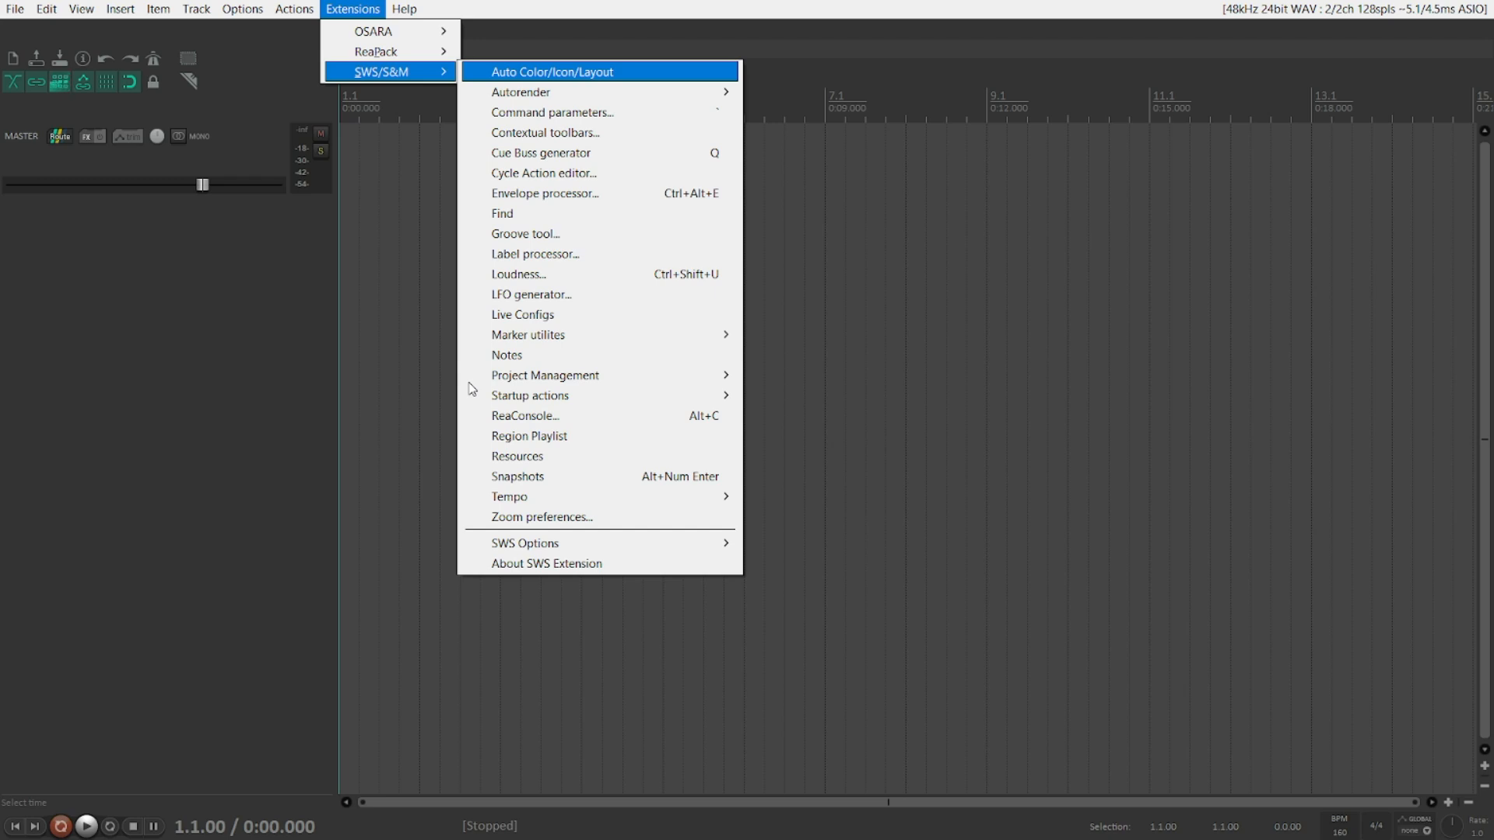
key(Escape)
key(Escape)
key(alt+x)
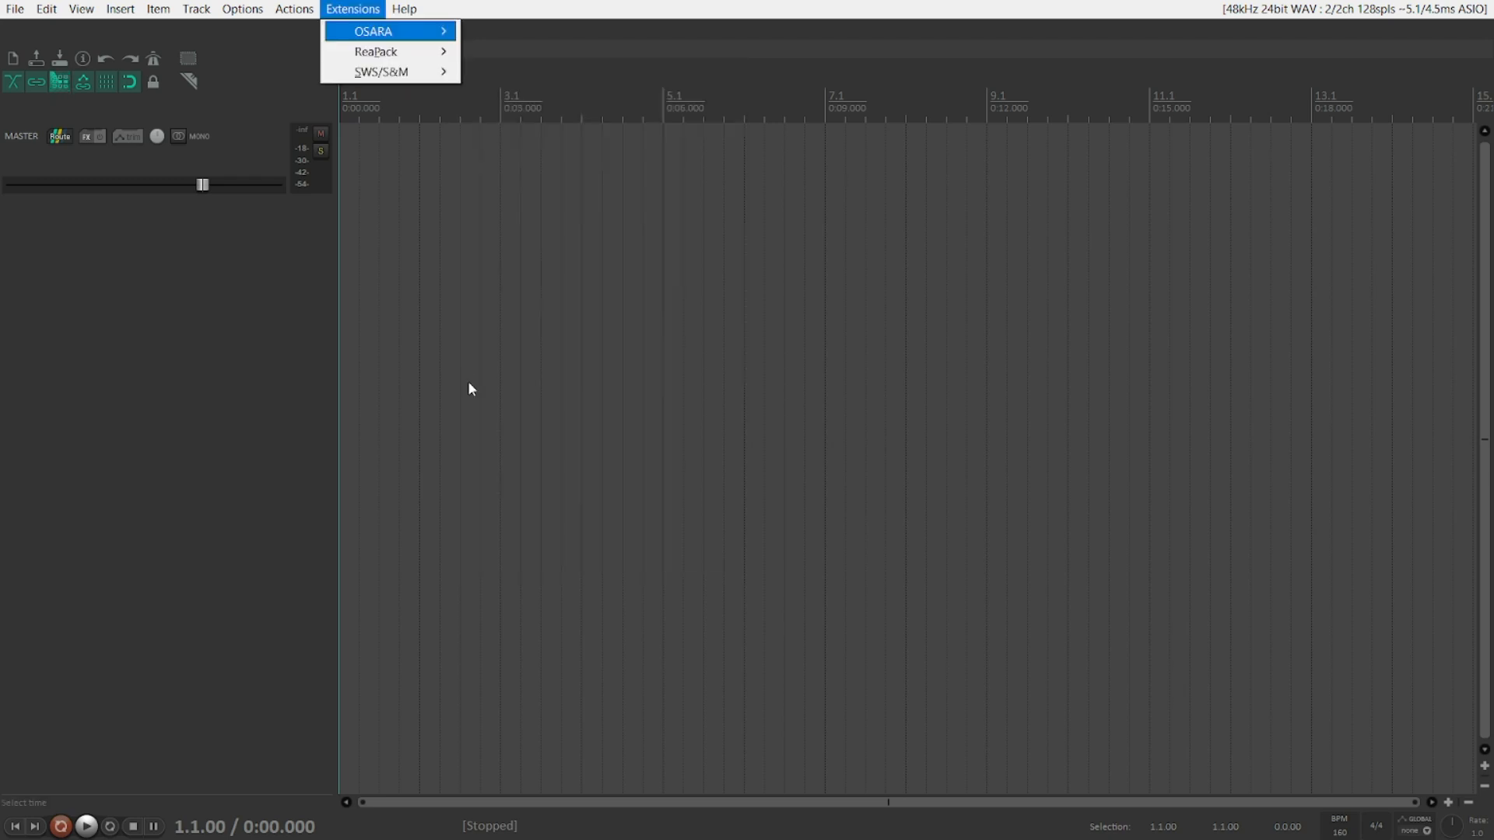
key(r)
key(Return)
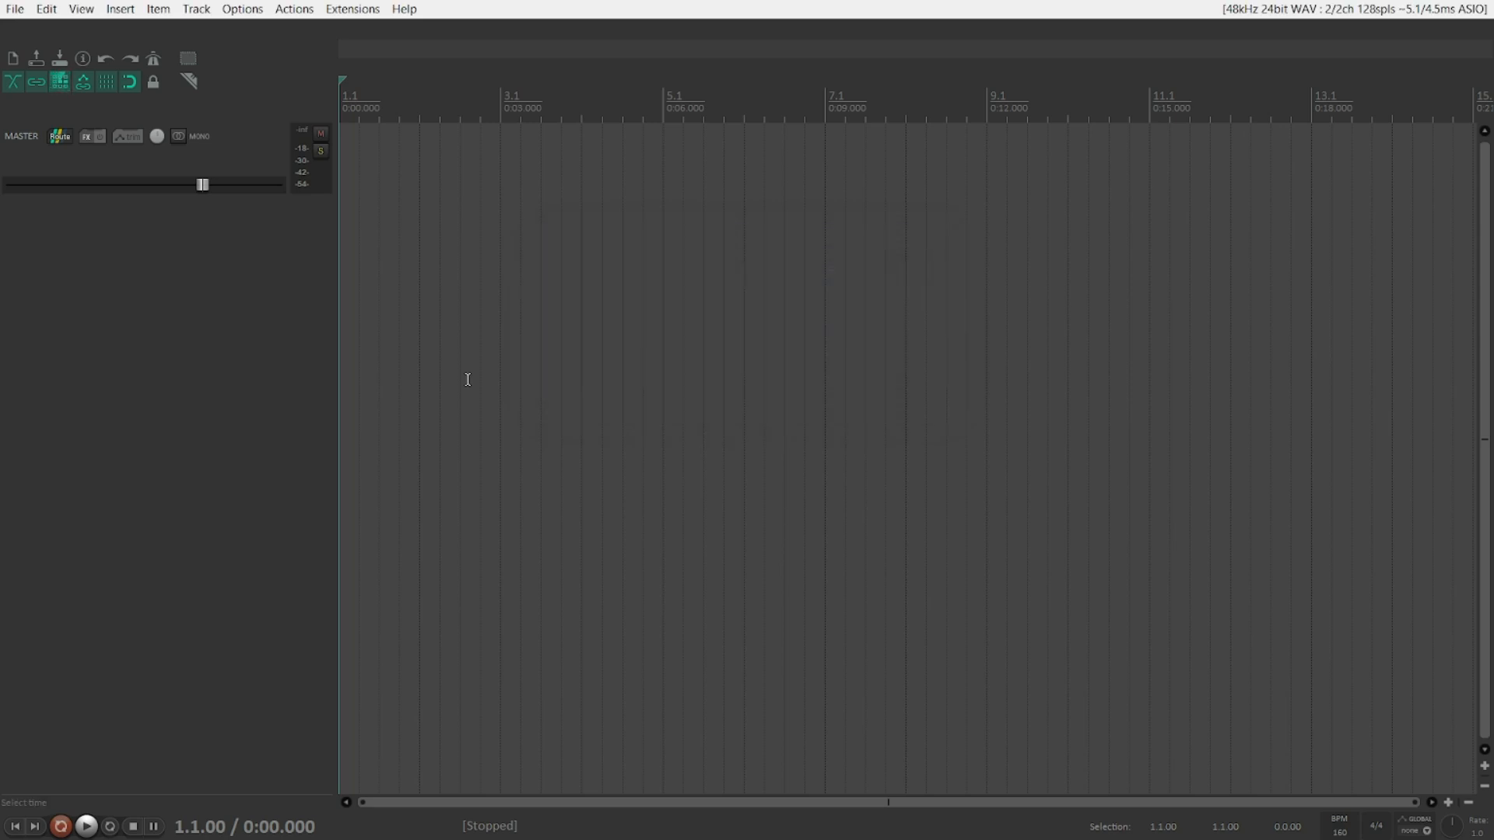
Step: Open ReaPack's Manage repositories window, review the repository list and close it
key(alt+x)
key(Right)
key(m)
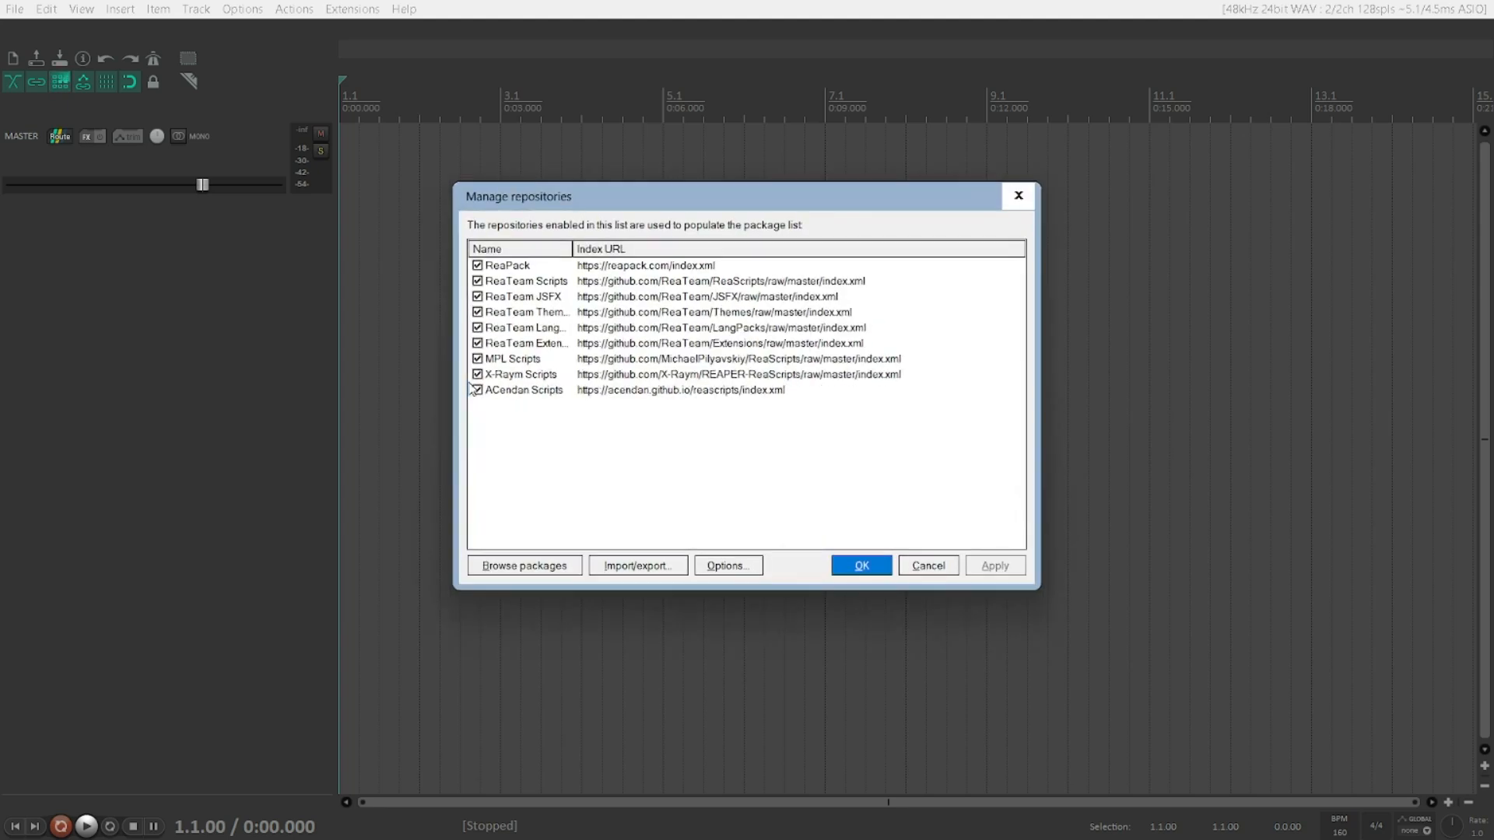
key(Down)
key(Down)
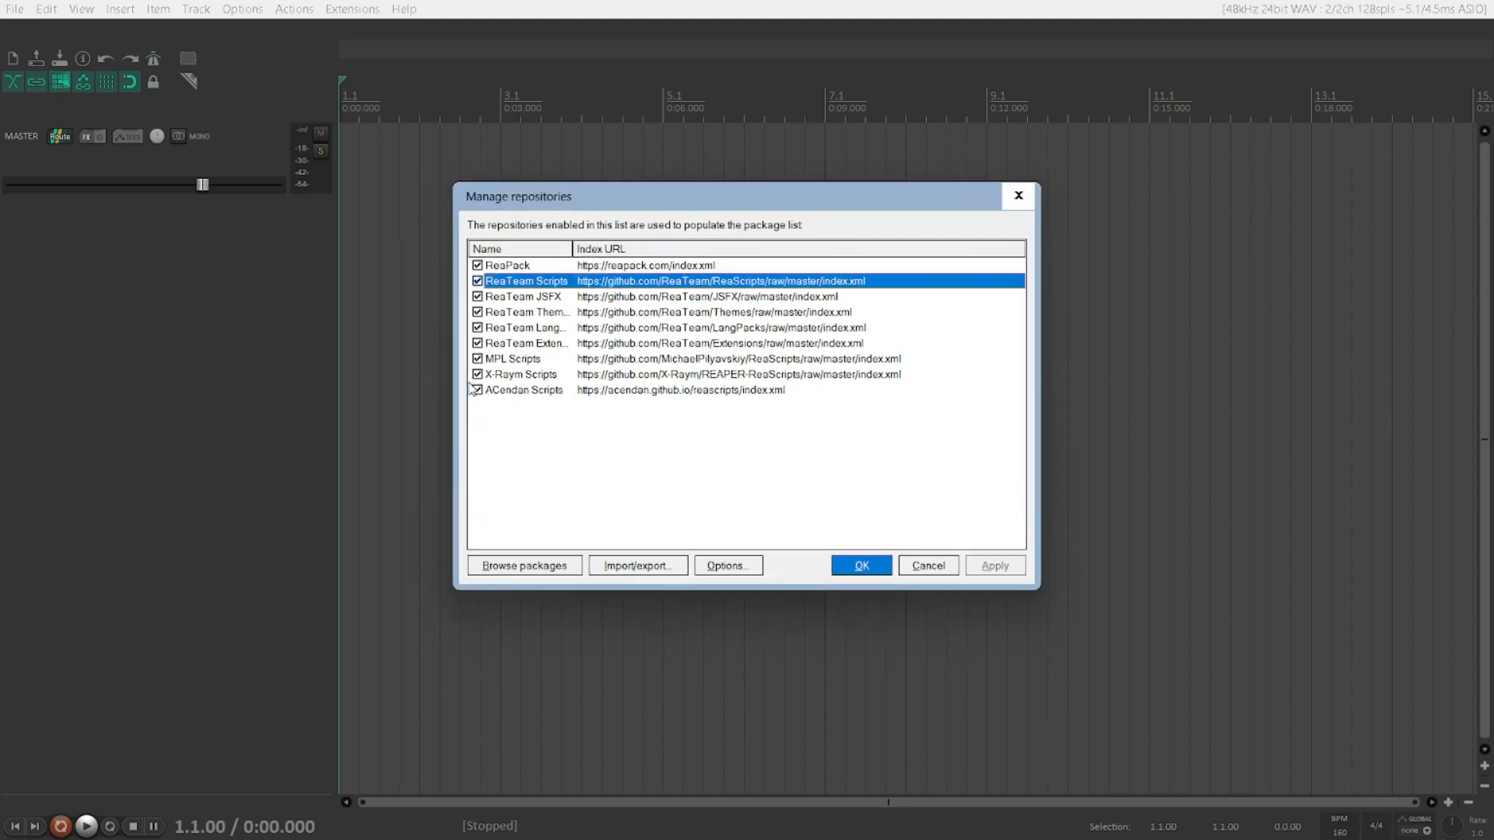
key(End)
key(Up)
key(Down)
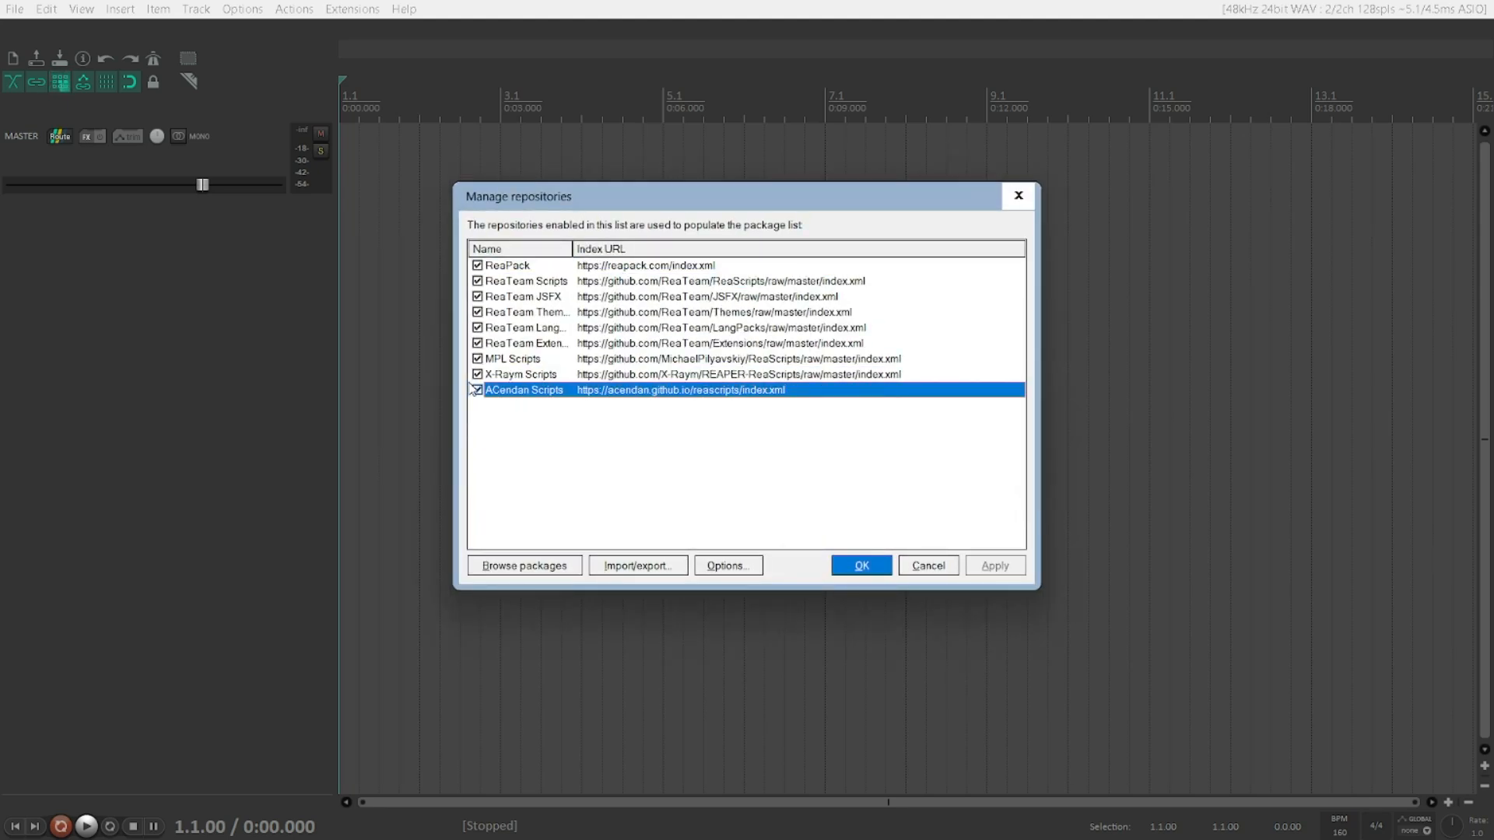
key(Up)
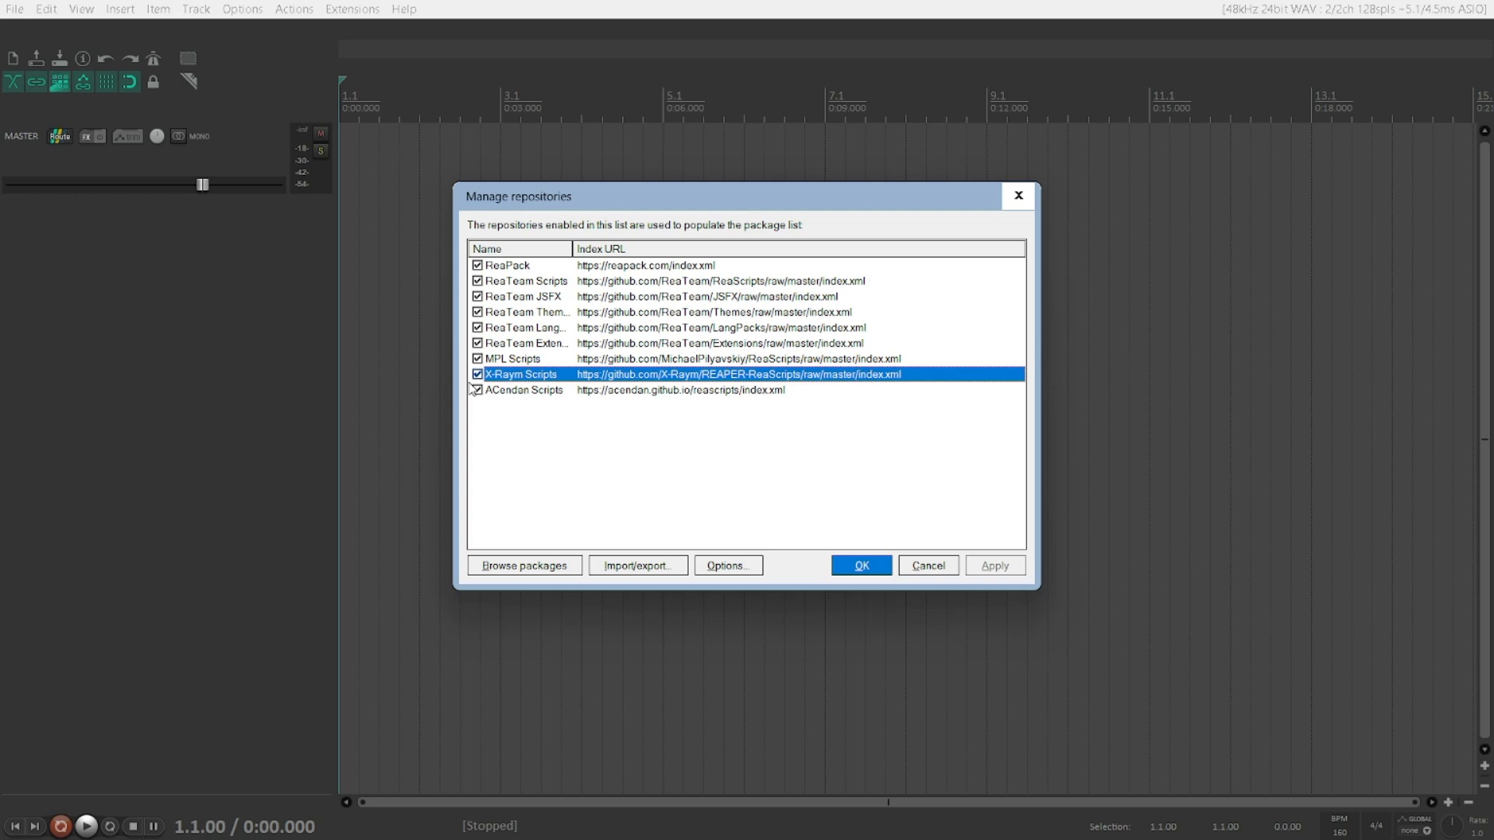
key(Return)
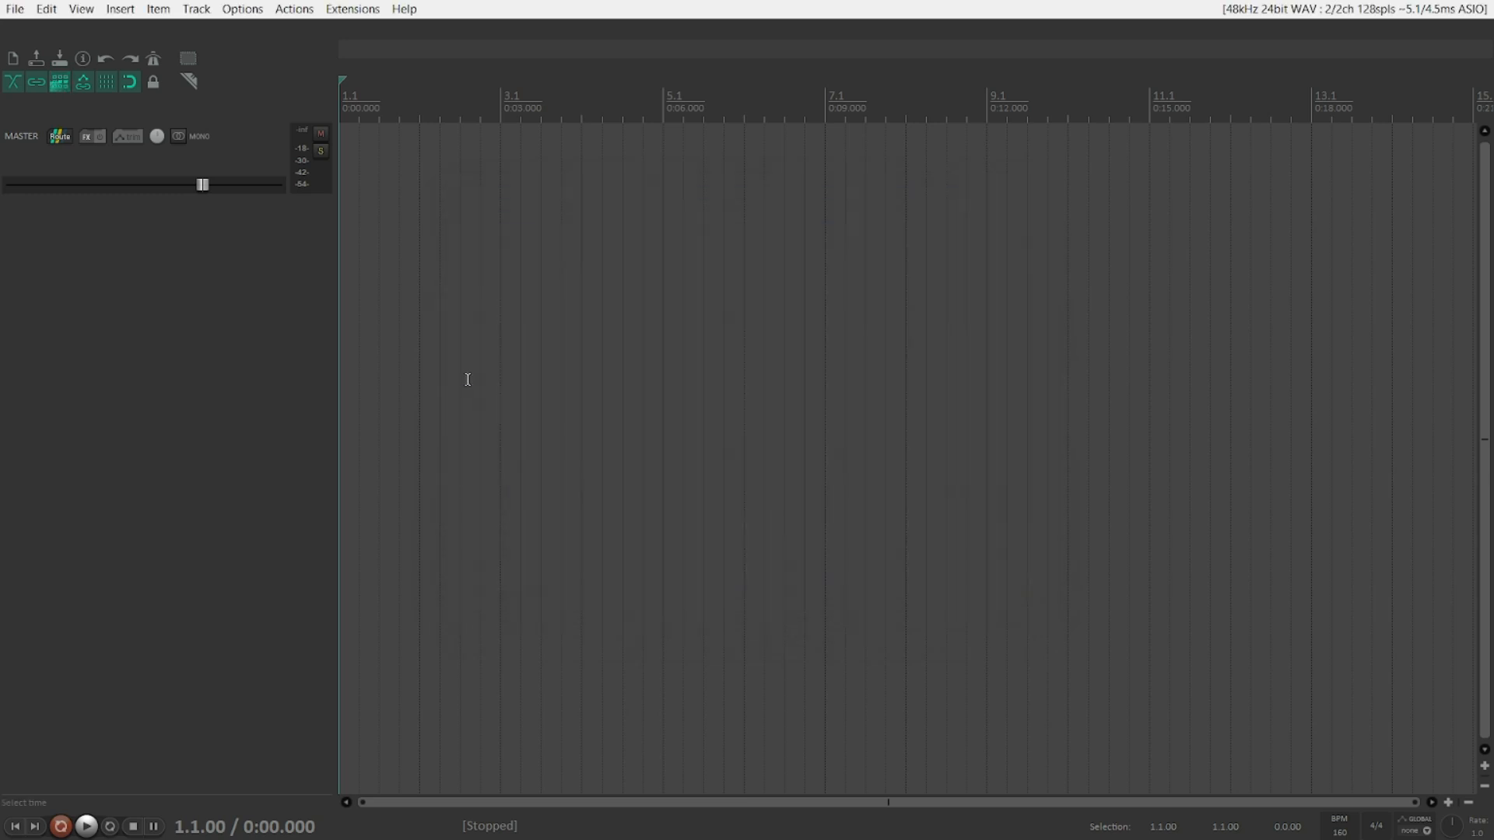
Step: Relaunch REAPER (x64) from the Windows Start search
key(alt+Tab)
key(alt+Tab)
key(alt+Tab)
key(alt+Tab)
key(super+d)
key(super)
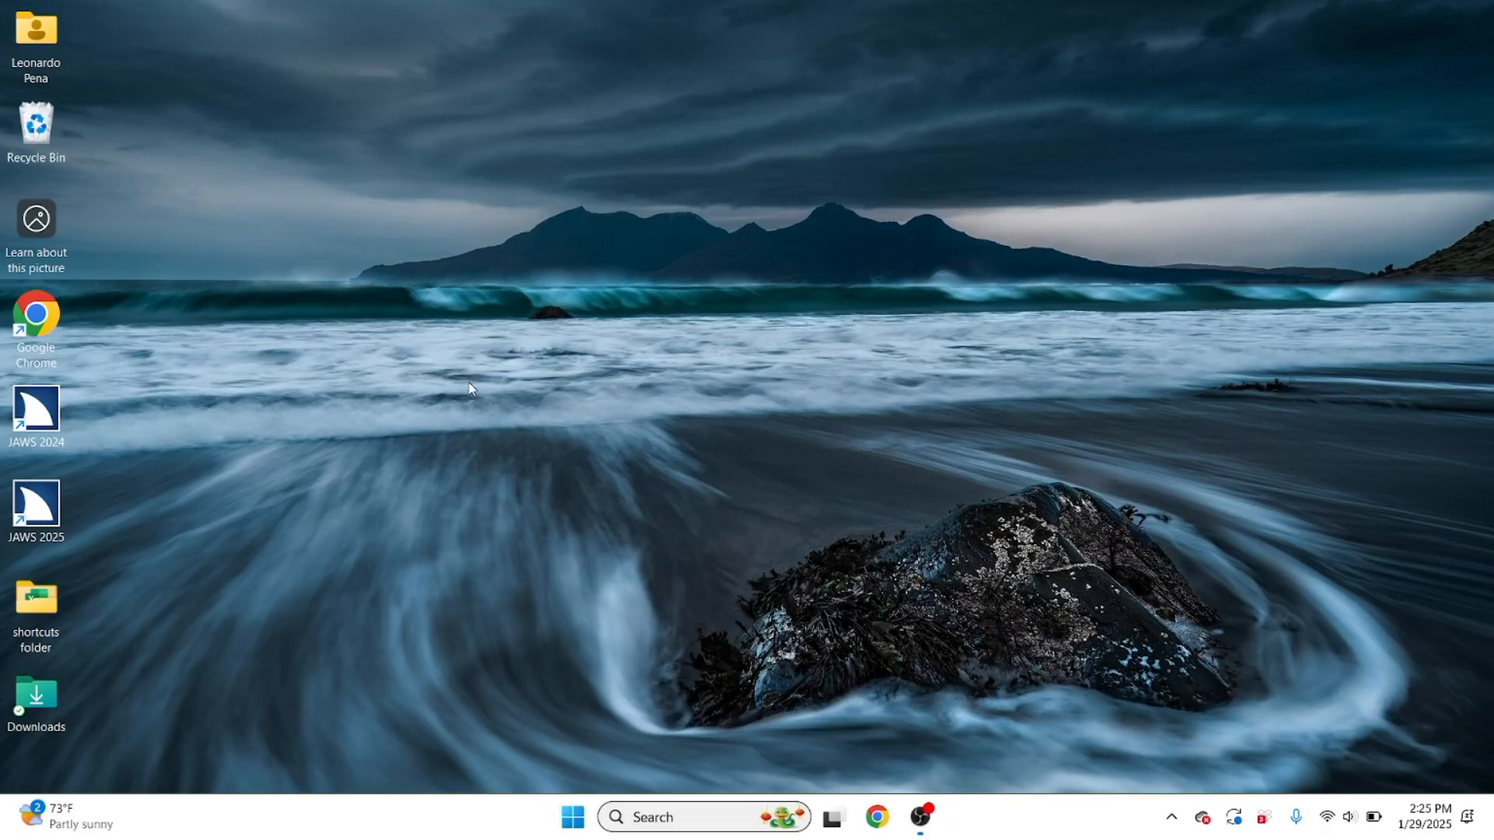
text(rea)
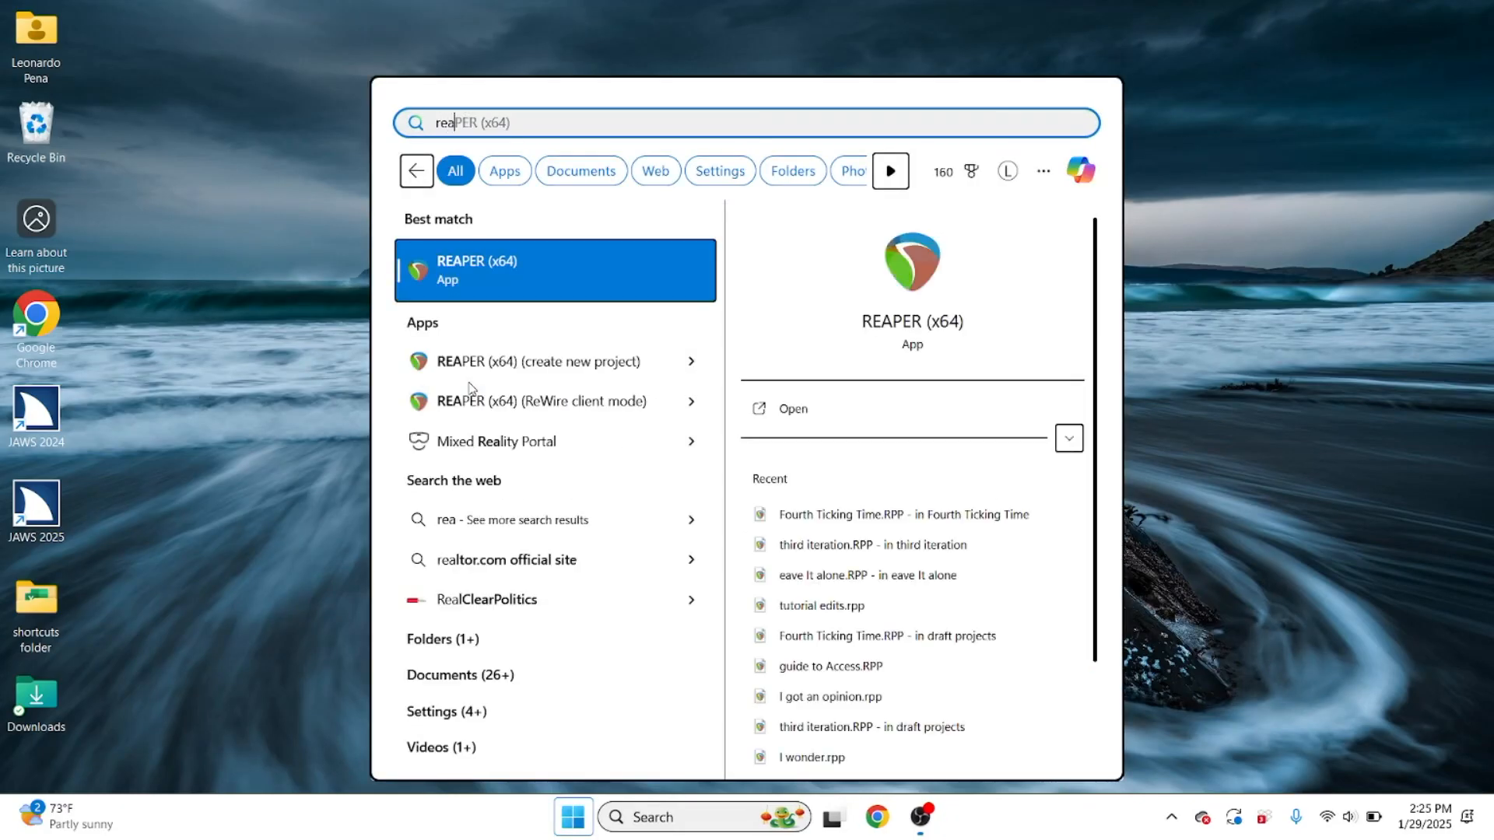
key(Return)
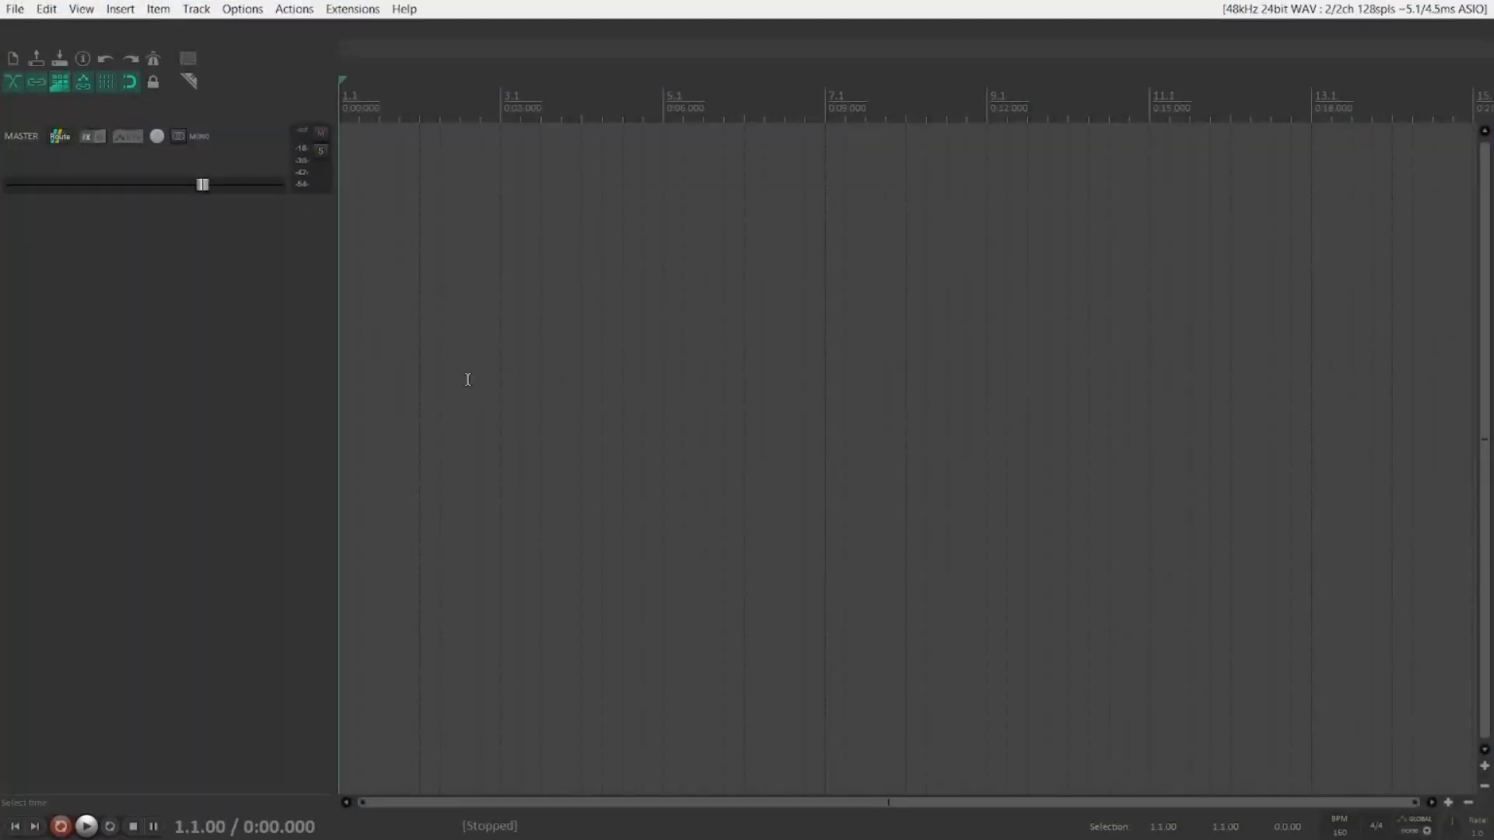
Step: Open ReaPack's Manage repositories window and review the list of repositories
key(alt+x)
key(Down)
key(Right)
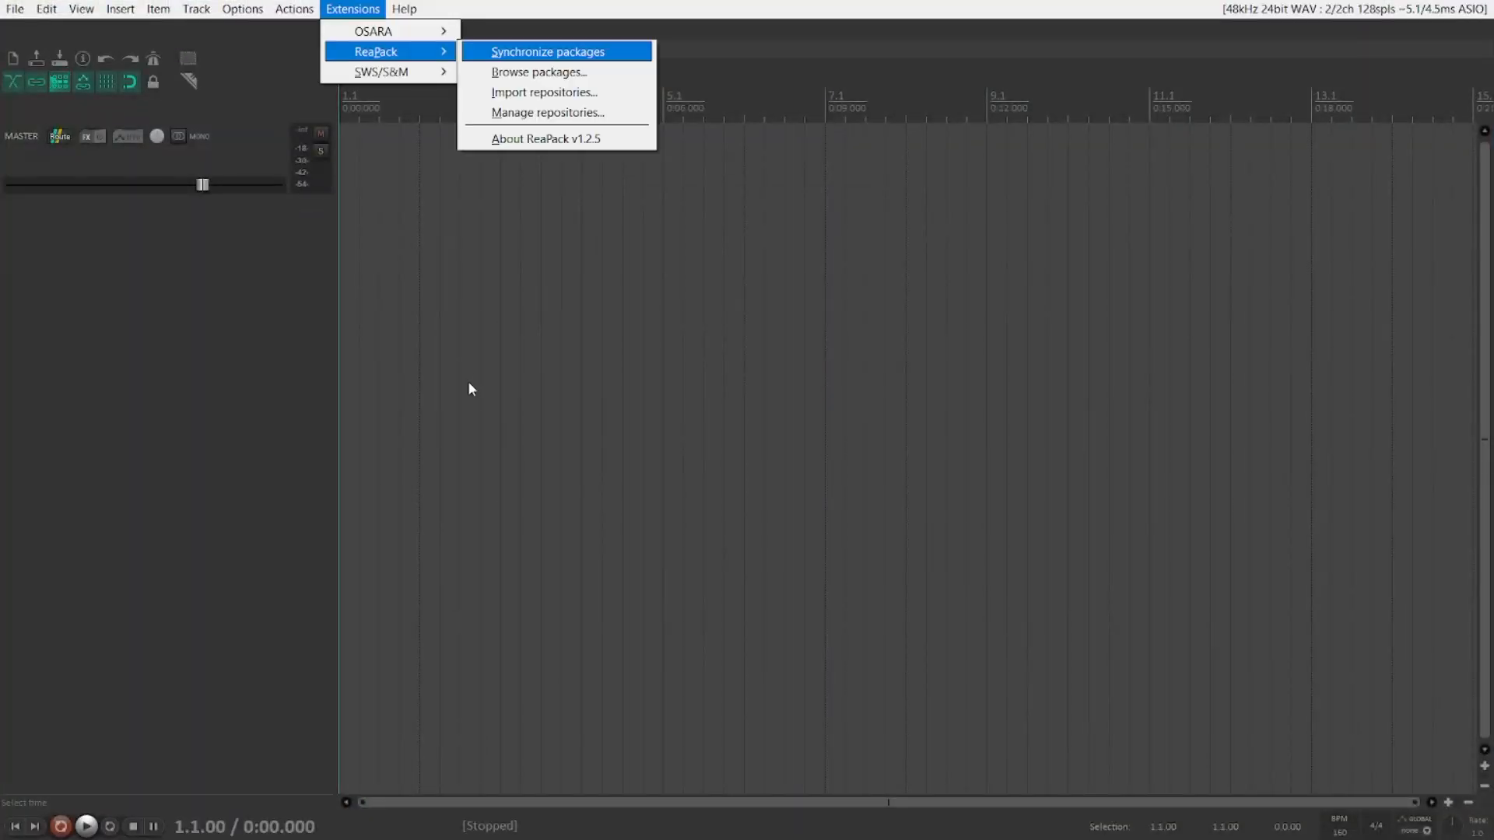
key(Down)
key(Down)
key(Down)
key(Return)
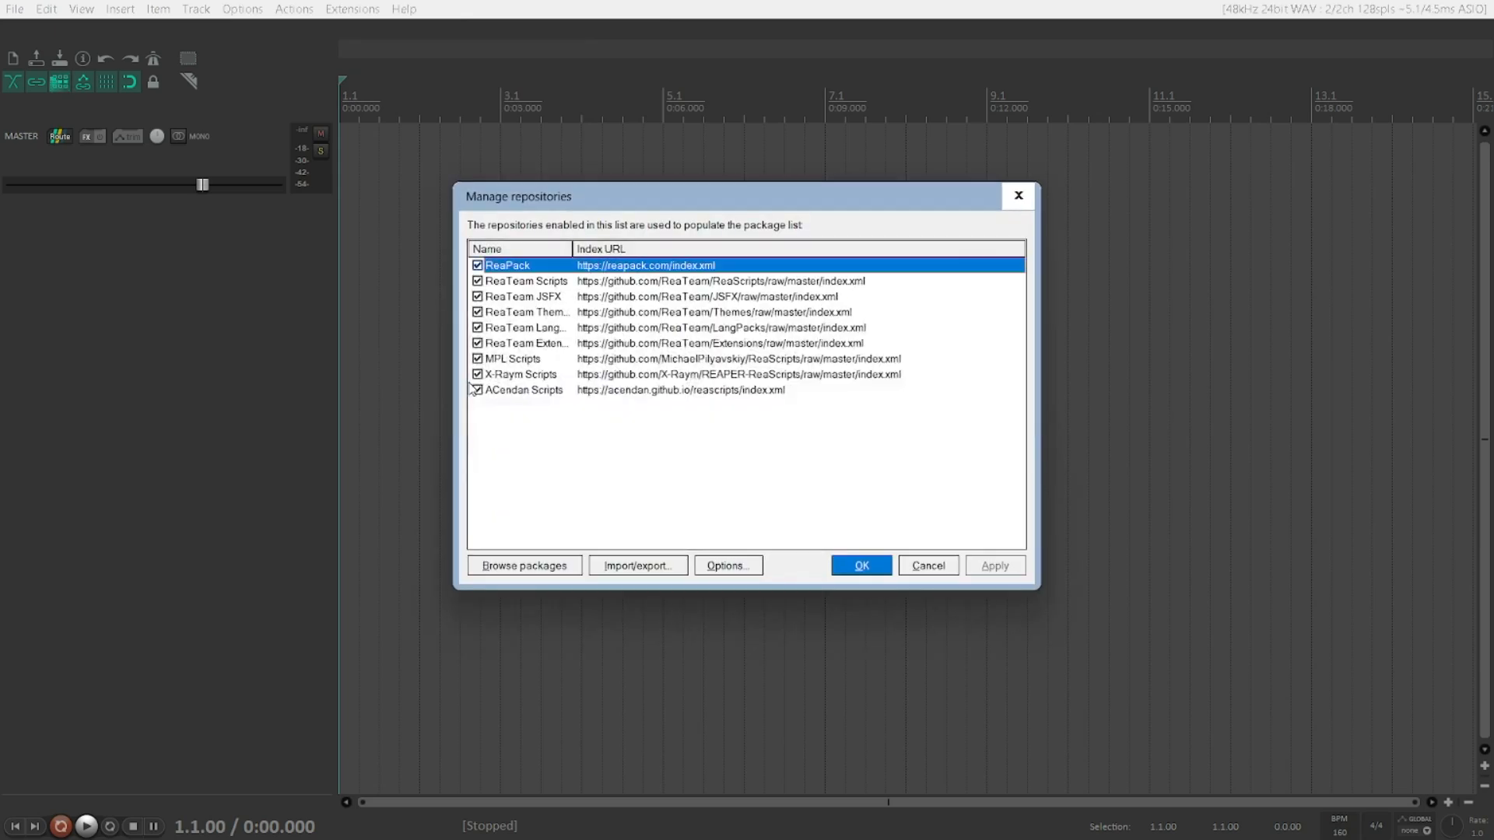
key(Down)
key(Down)
key(Down)
key(Down)
key(Down)
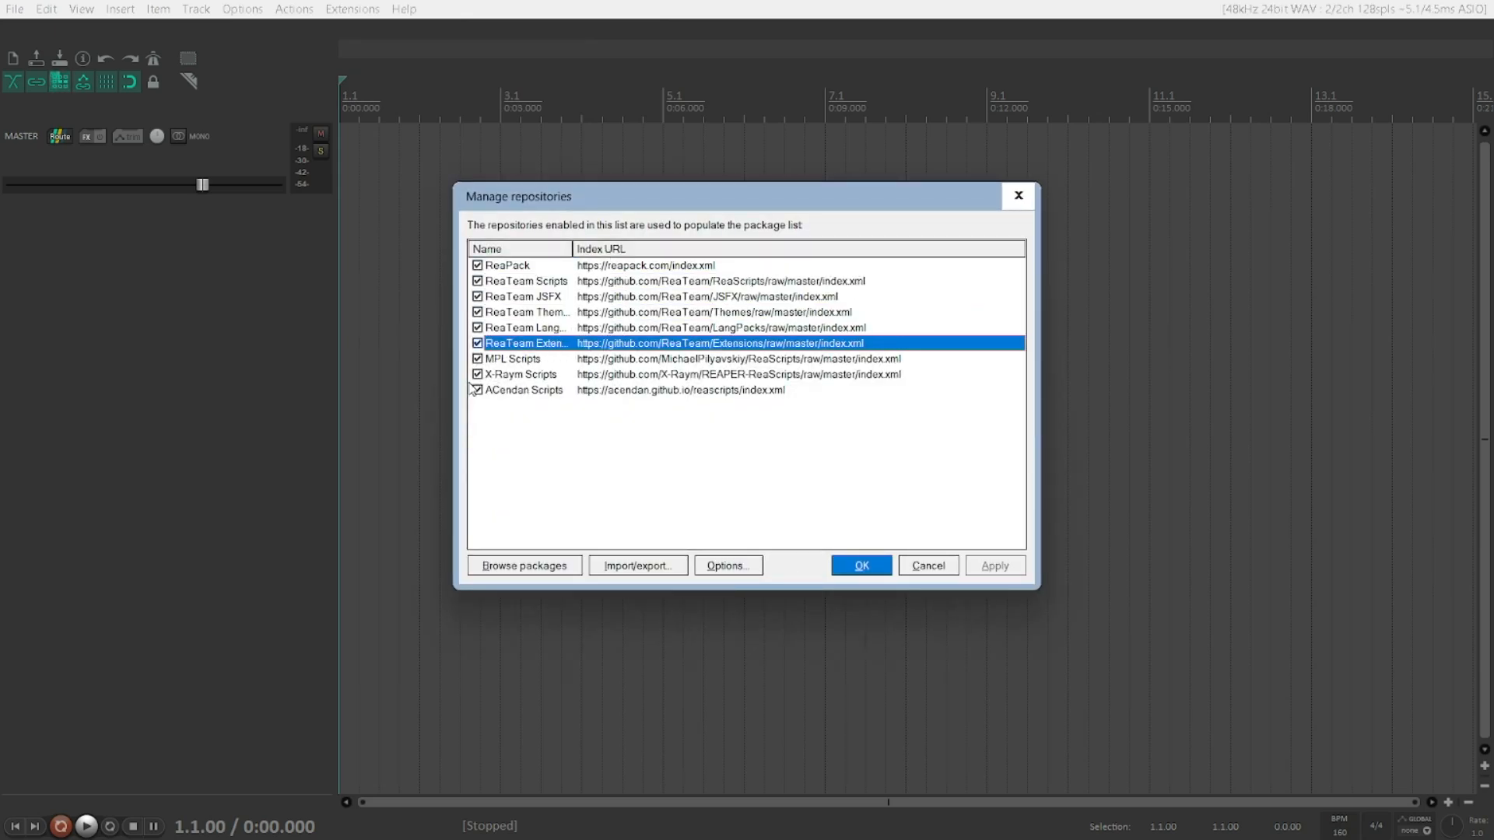
key(Down)
key(Down)
key(Down)
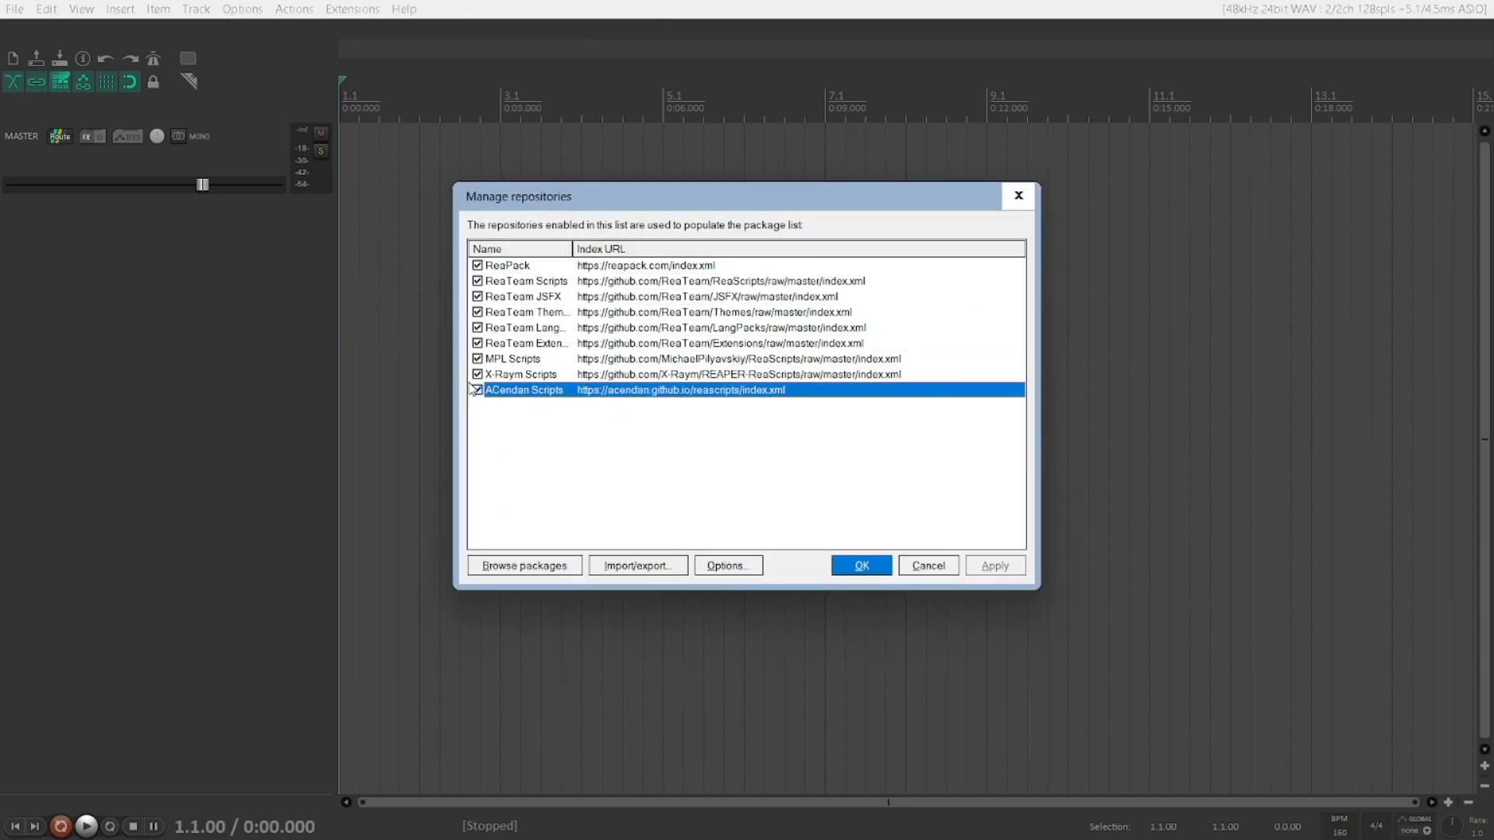
key(Up)
key(Down)
Step: Open the Import repositories dialog from the repository manager's import/export options
key(alt+i)
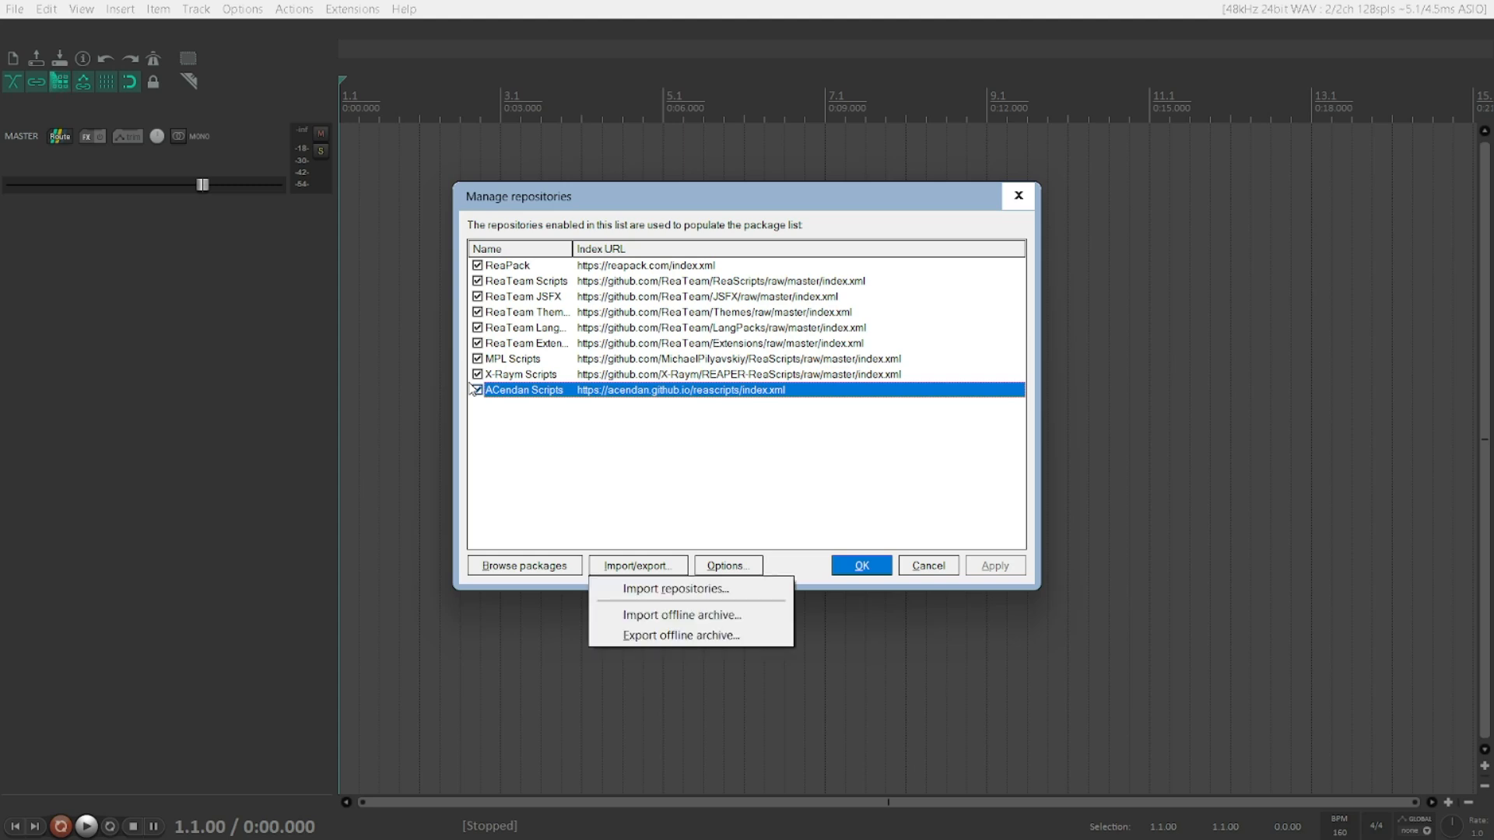
key(Down)
key(Return)
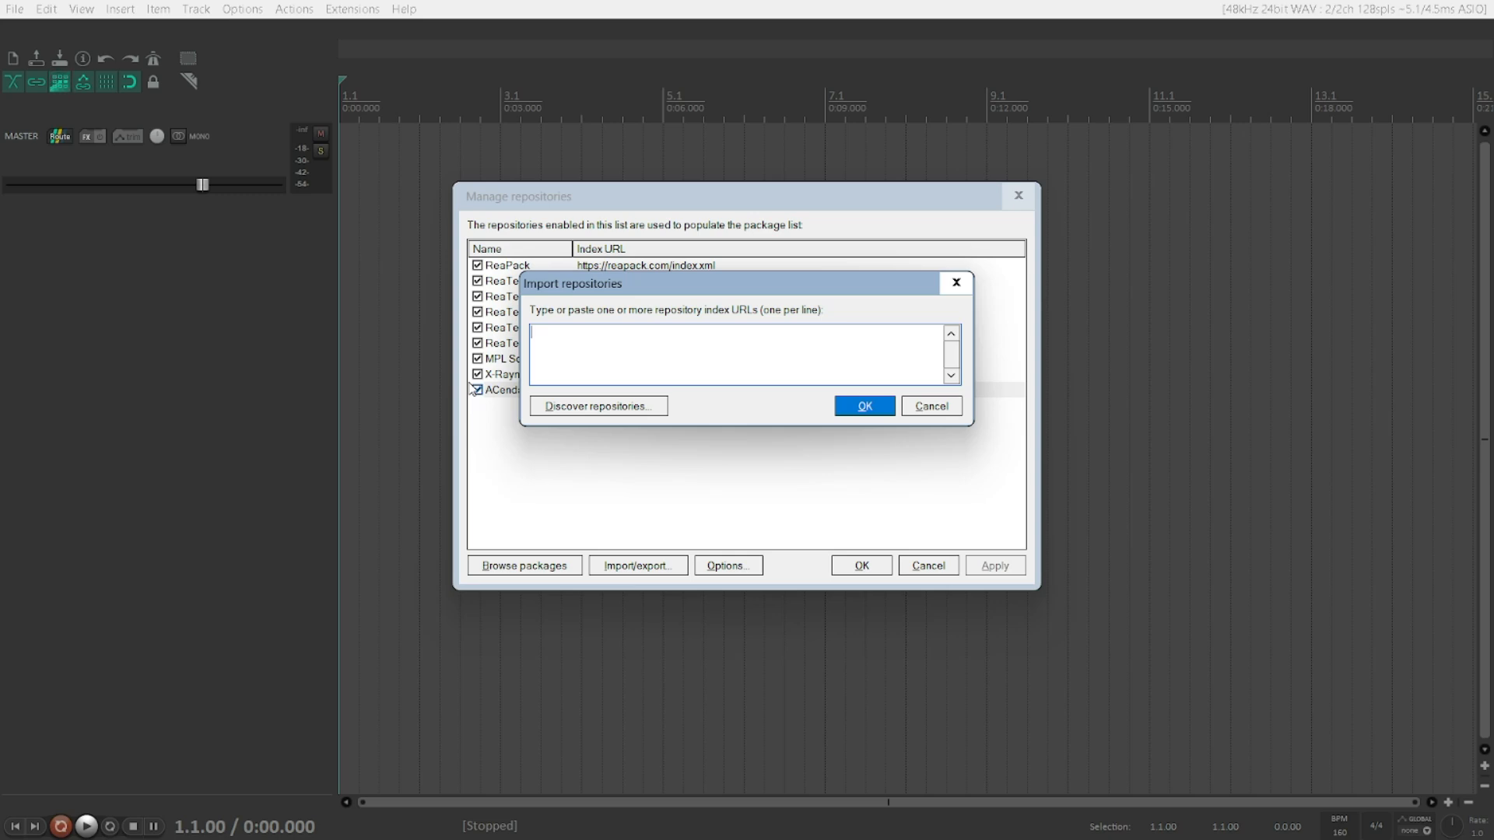
key(super+v)
key(Down)
key(Up)
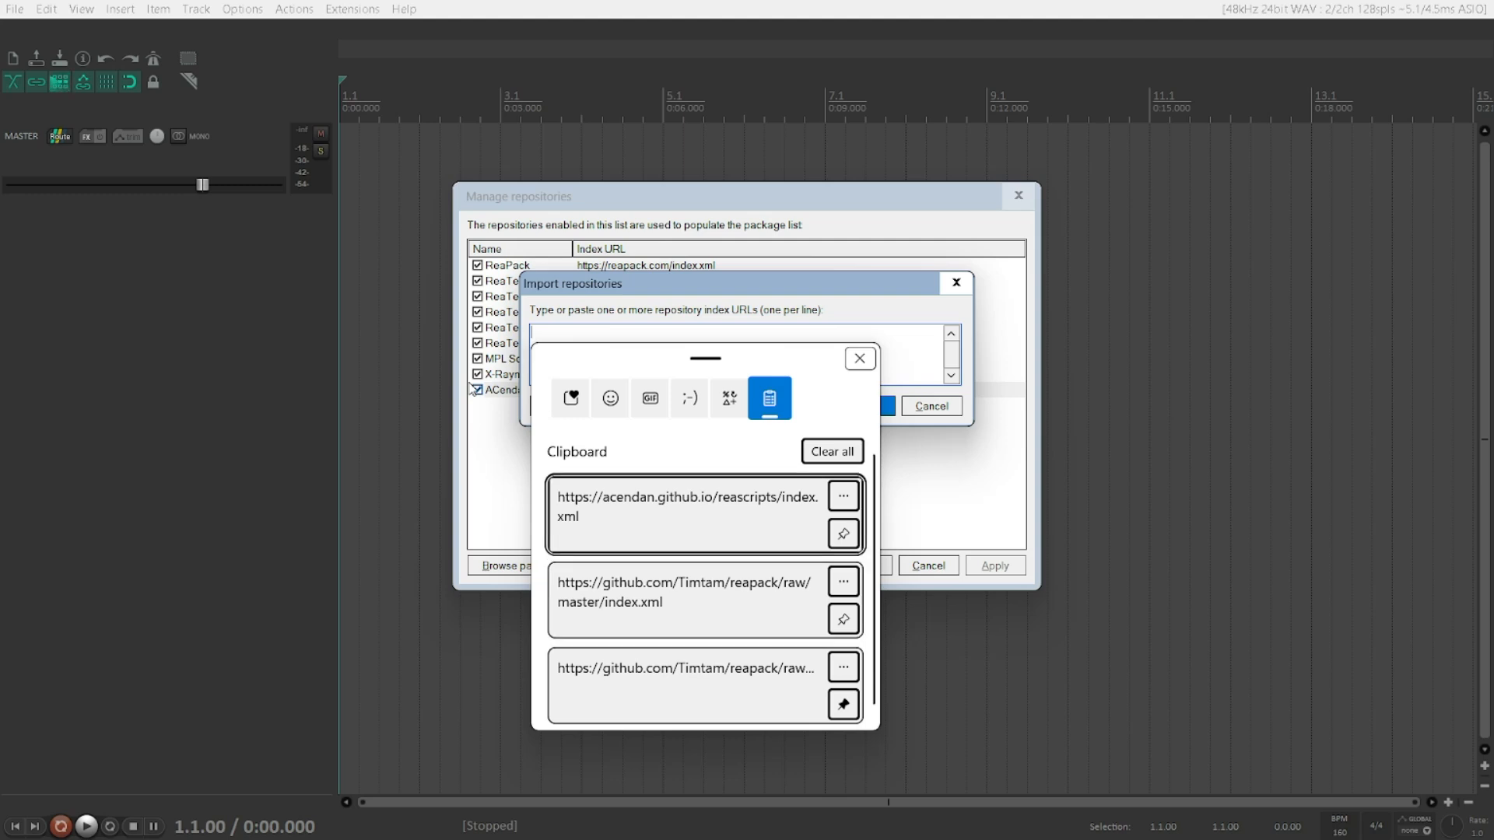
key(Down)
key(Tab)
key(shift+Tab)
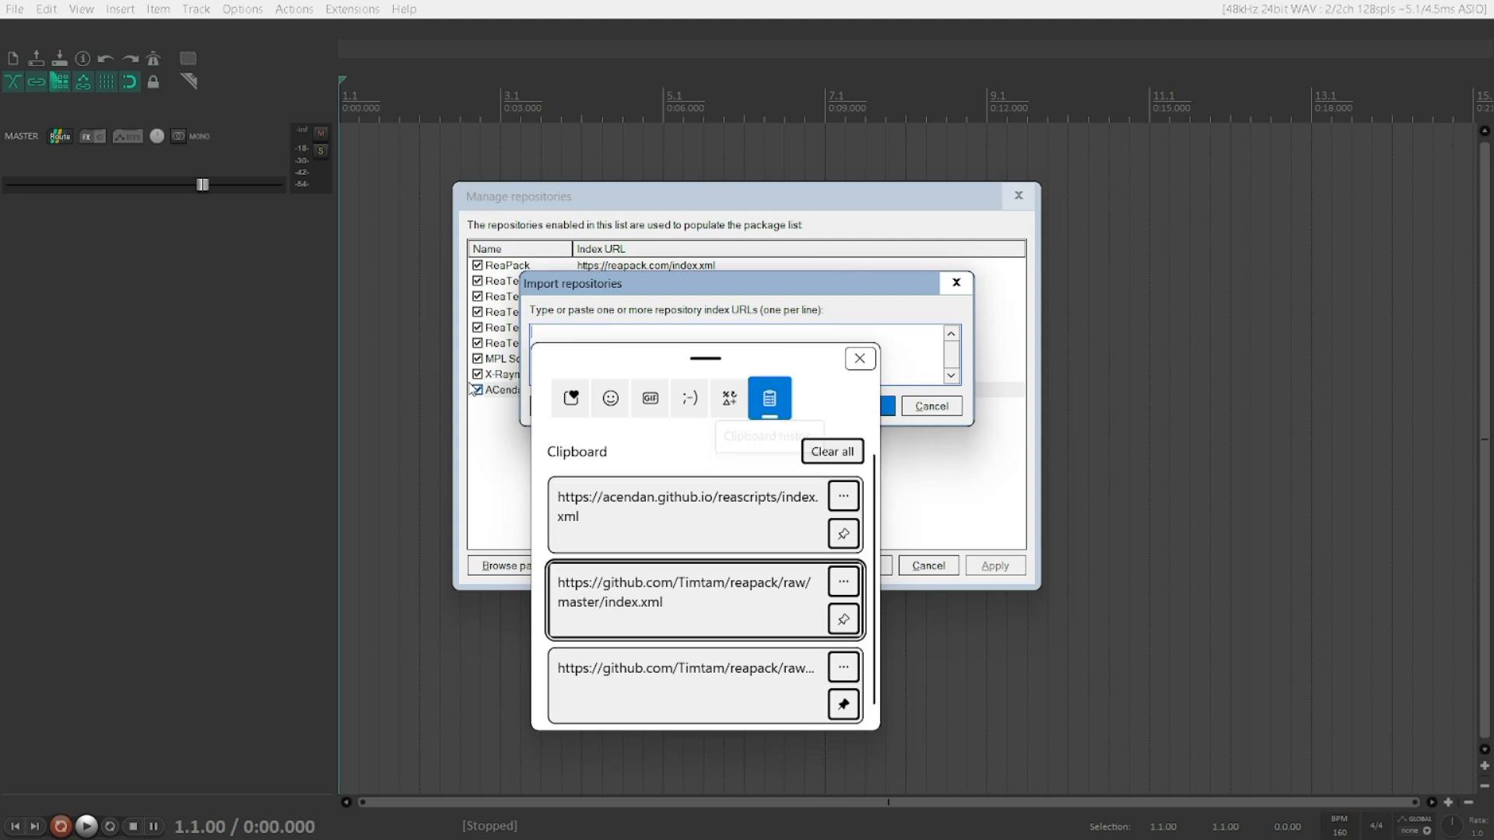
key(Escape)
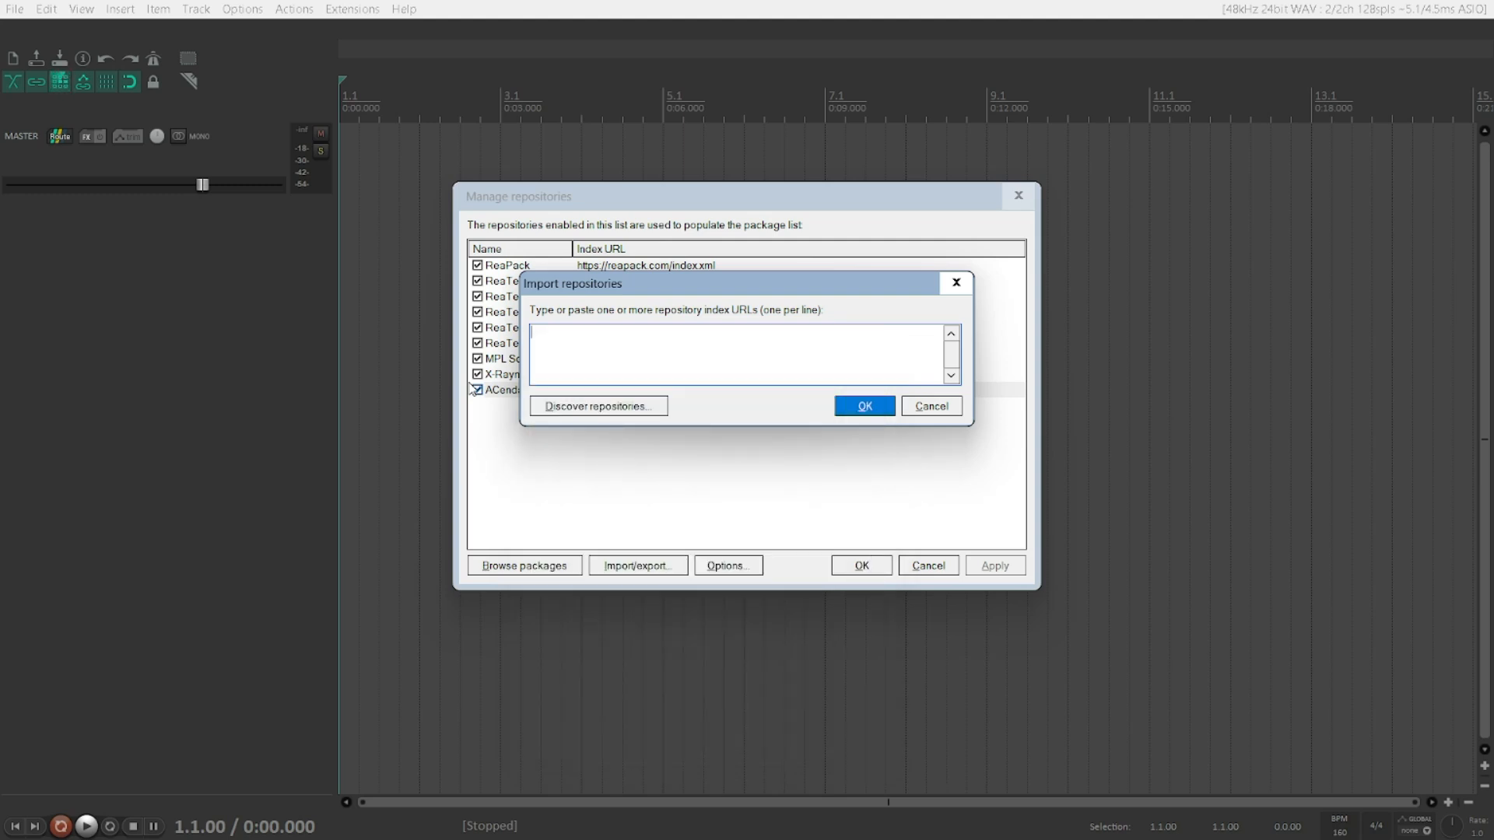
key(shift+Tab)
key(Tab)
key(shift+Tab)
key(Tab)
key(super+v)
key(Down)
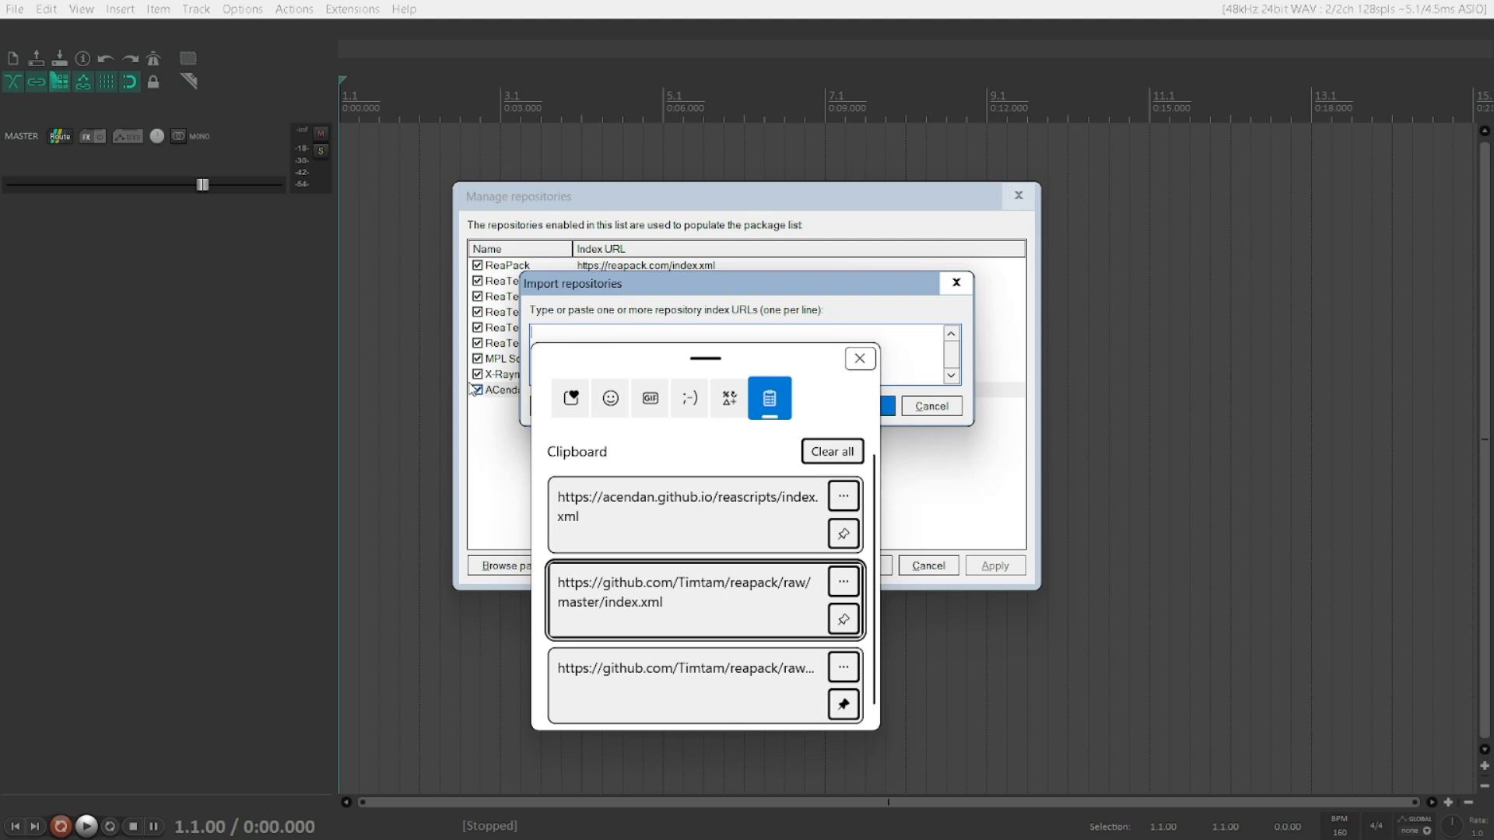
key(Return)
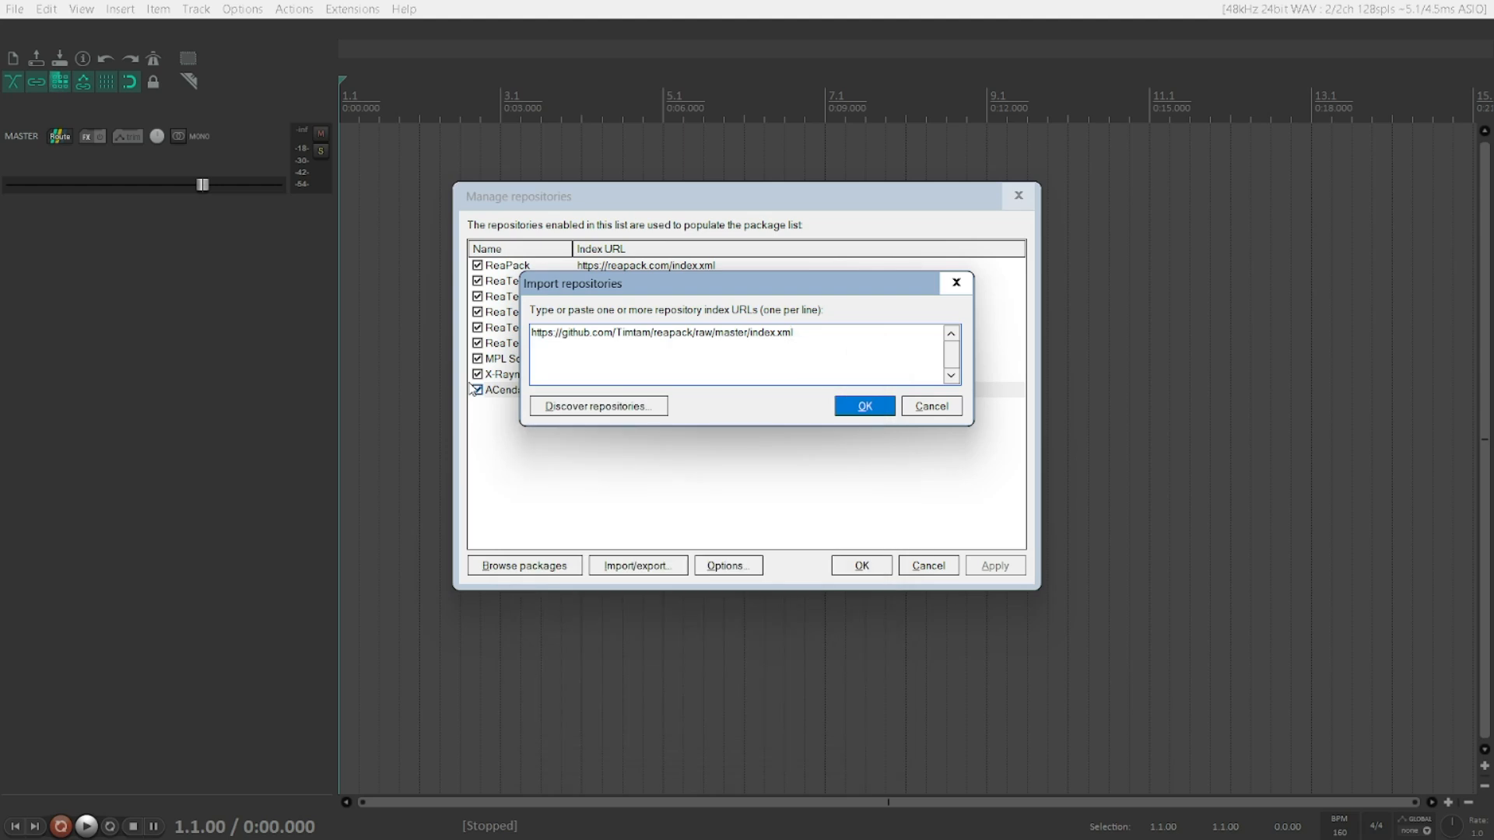
key(Tab)
key(shift+Tab)
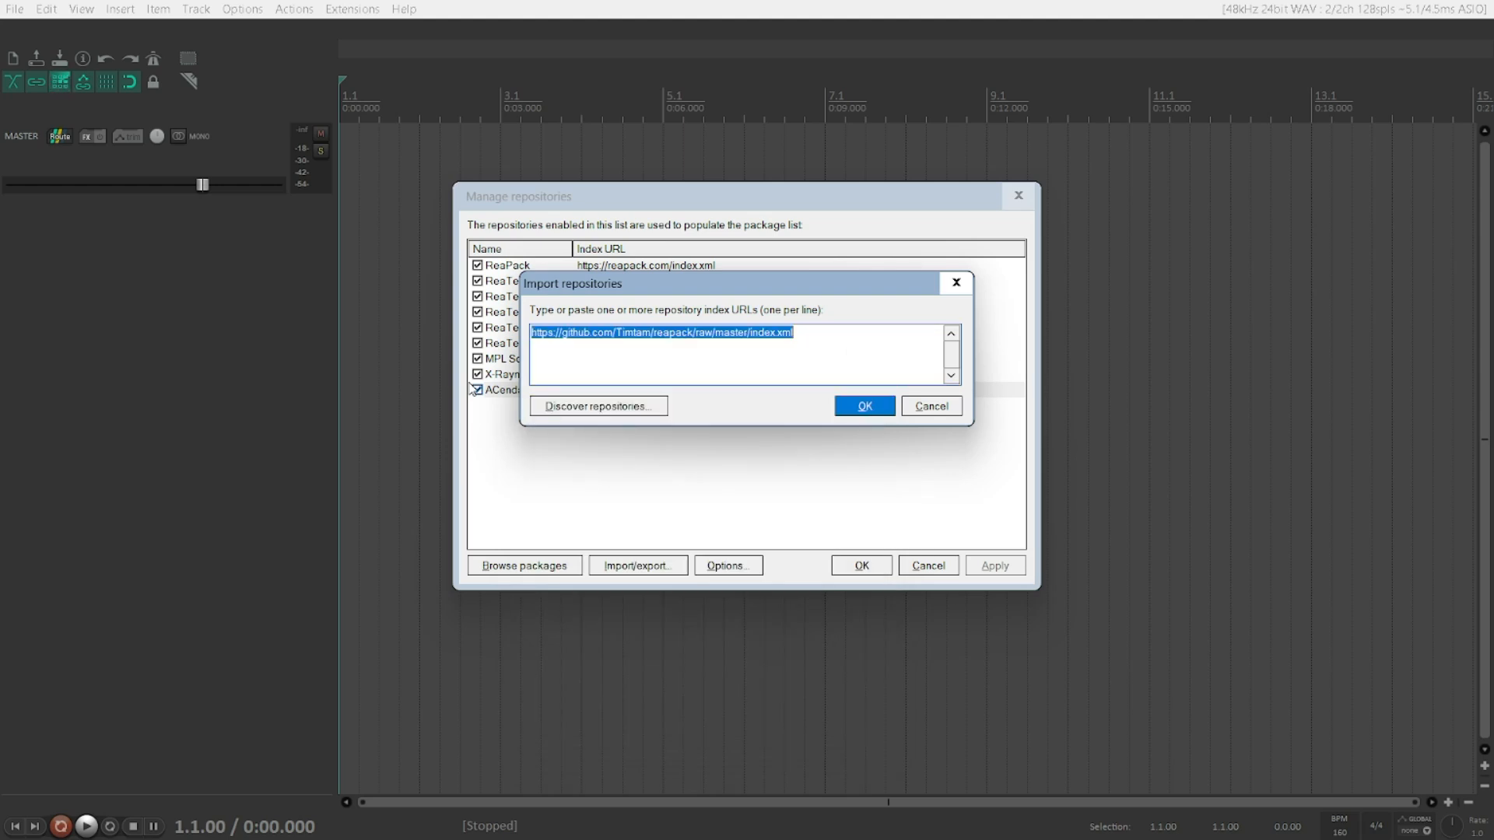
key(Return)
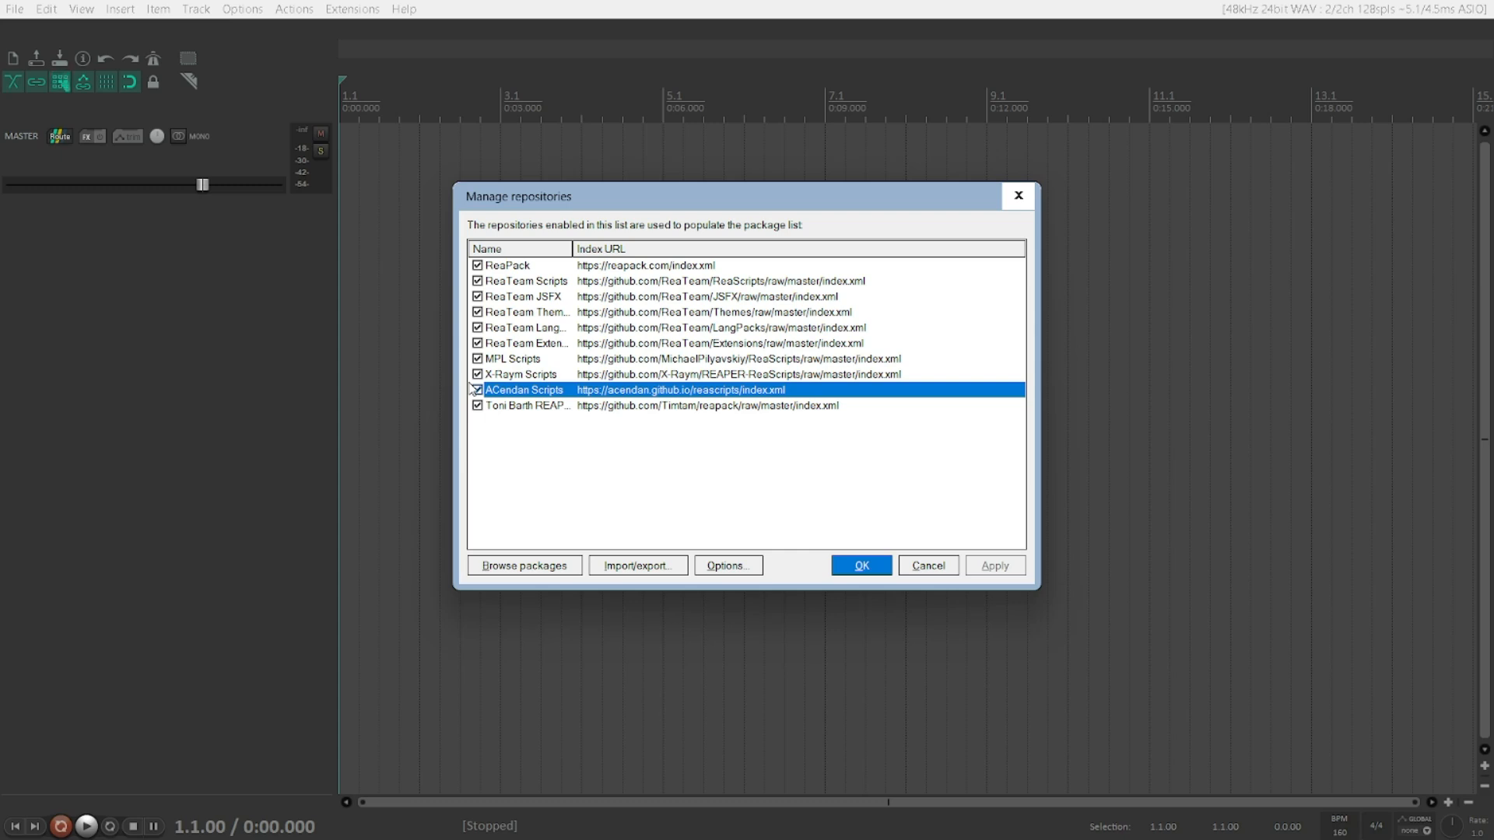
key(Down)
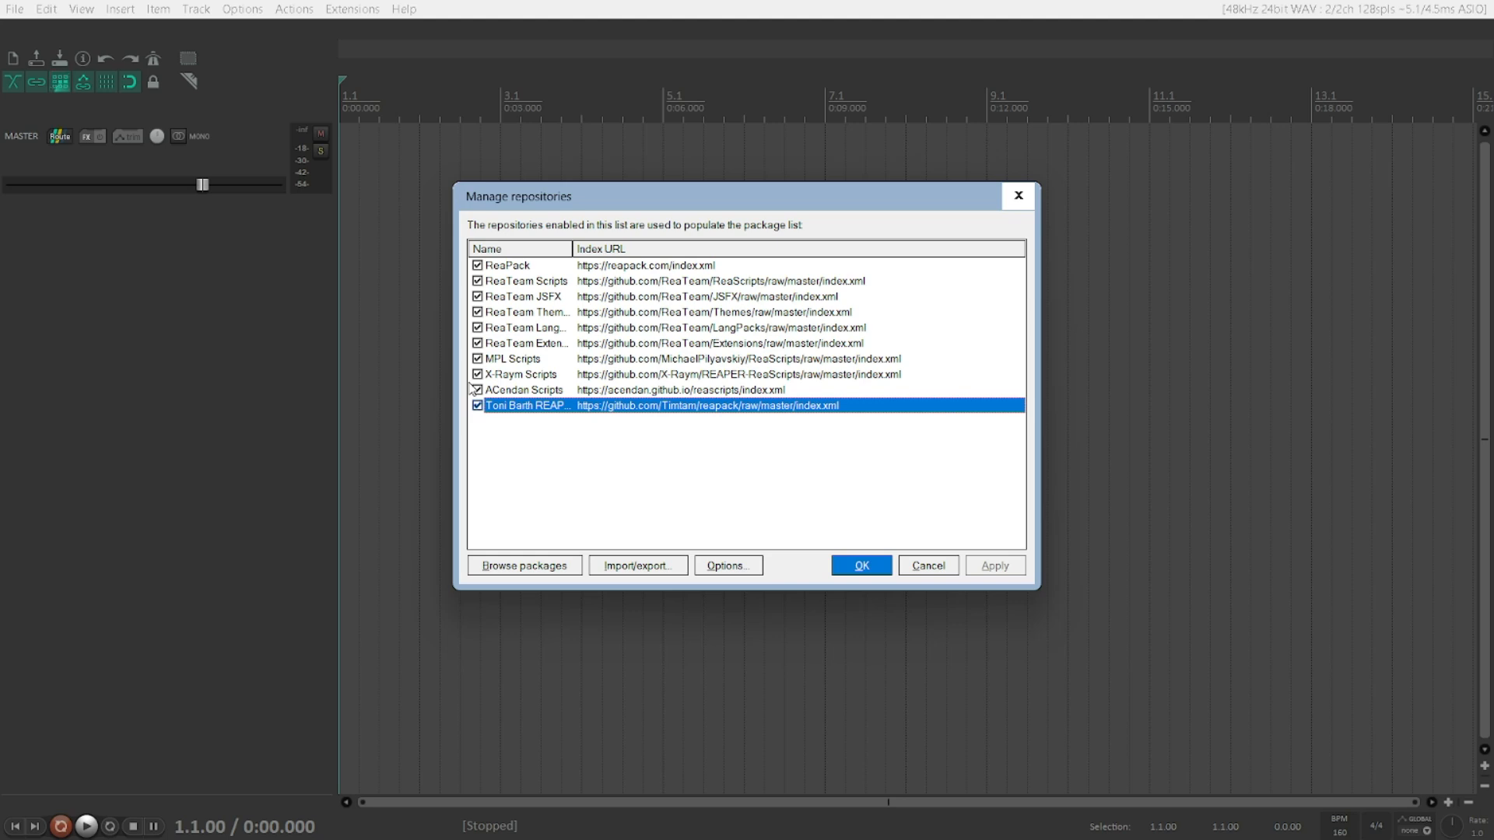
key(shift+Tab)
key(shift+Tab)
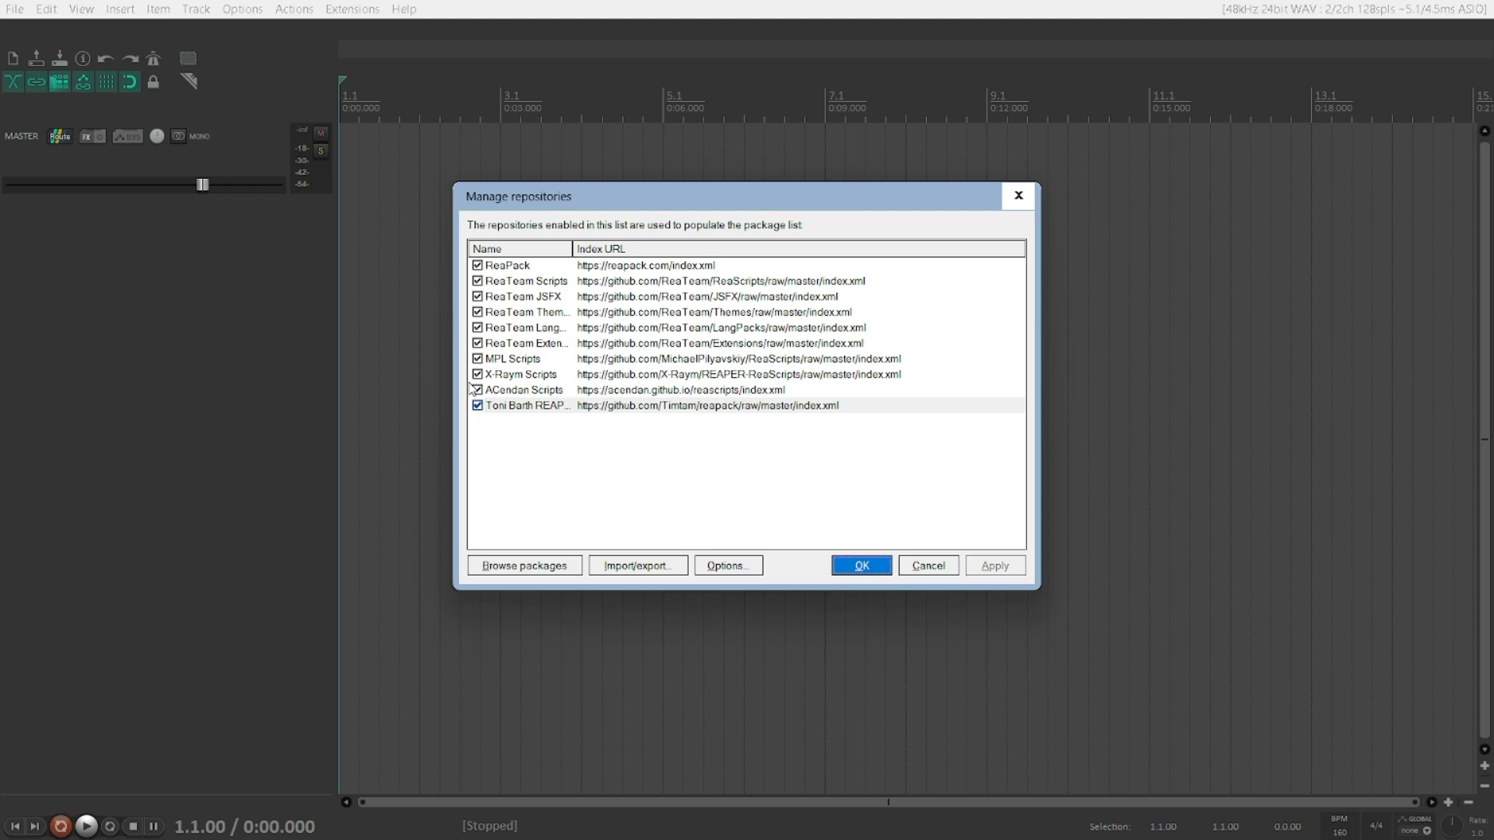
key(Return)
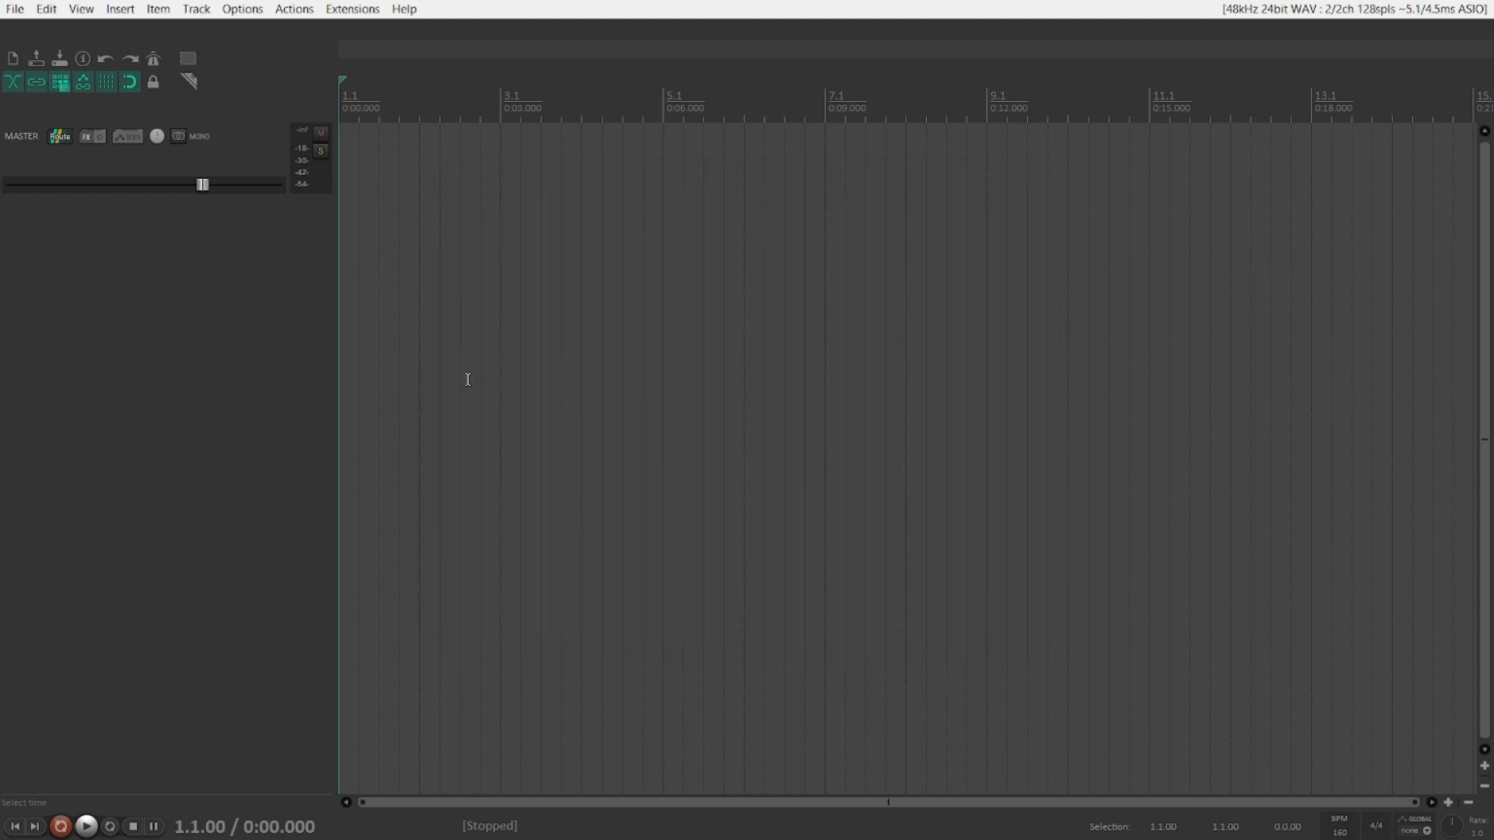
Step: Open ReaPack's Browse packages window and examine its controls and display filter options
key(alt+x)
key(Down)
key(Right)
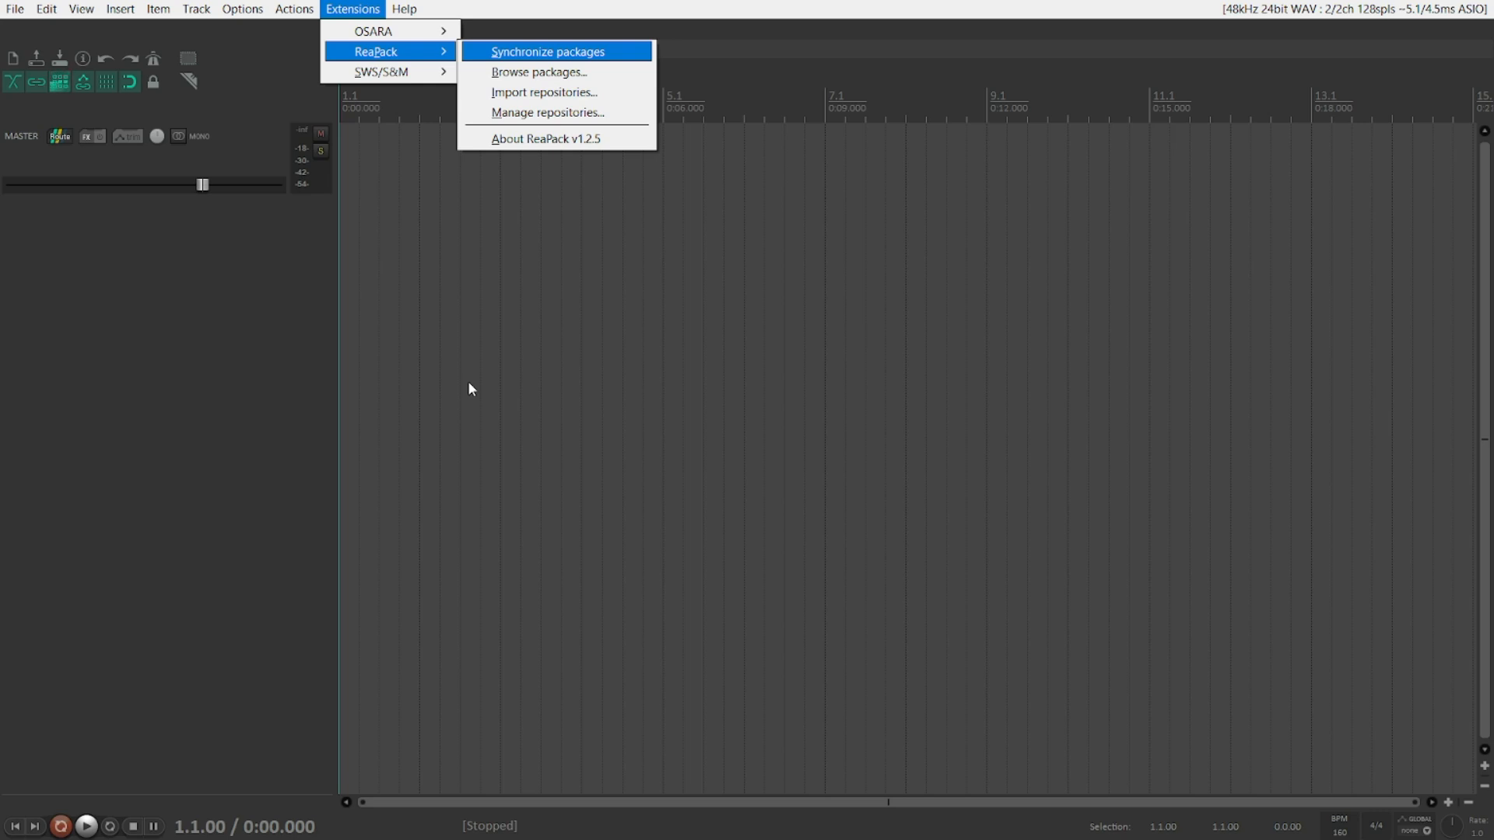
key(Down)
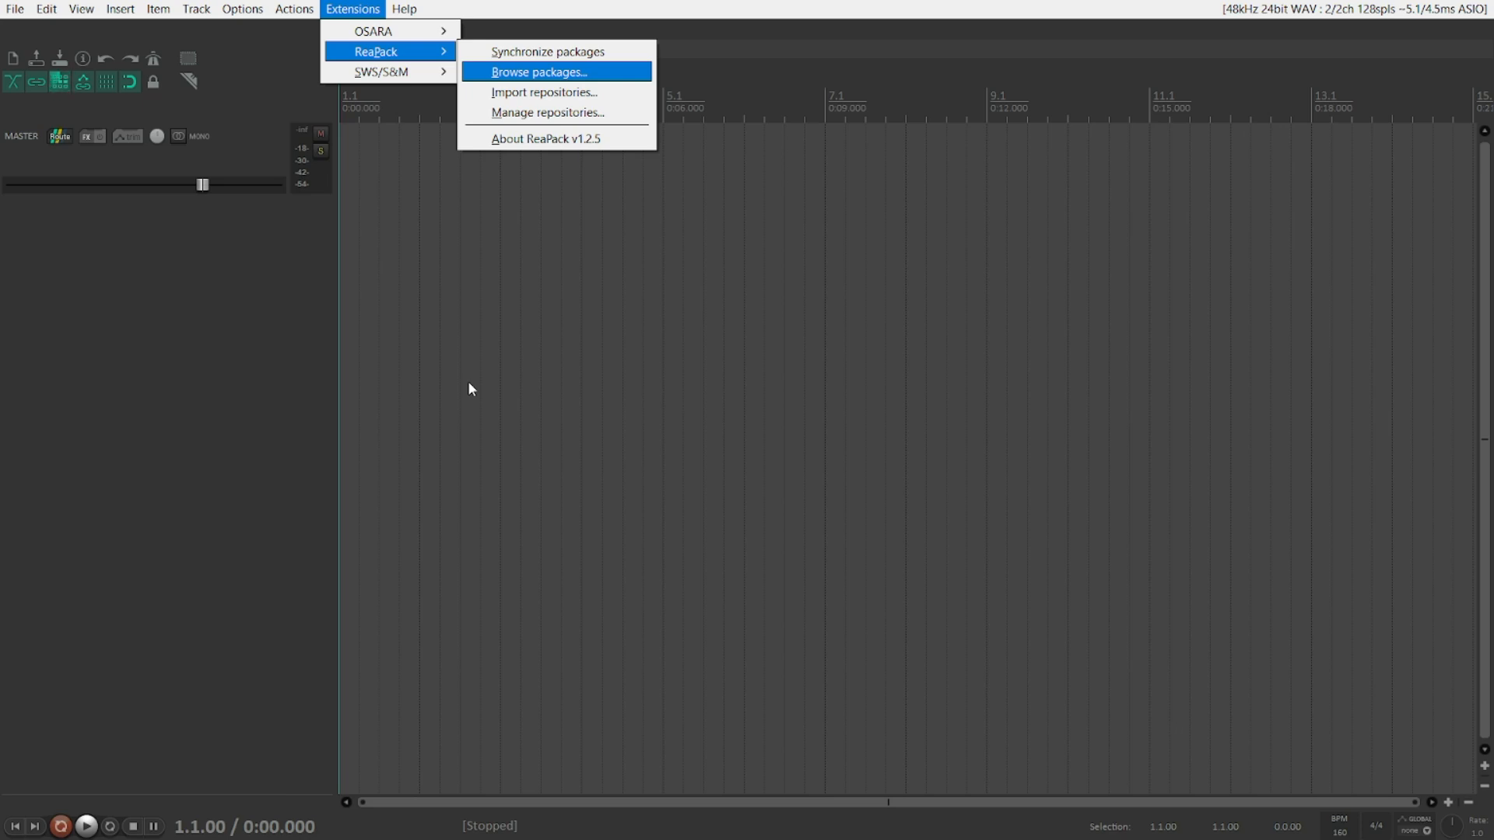
key(Return)
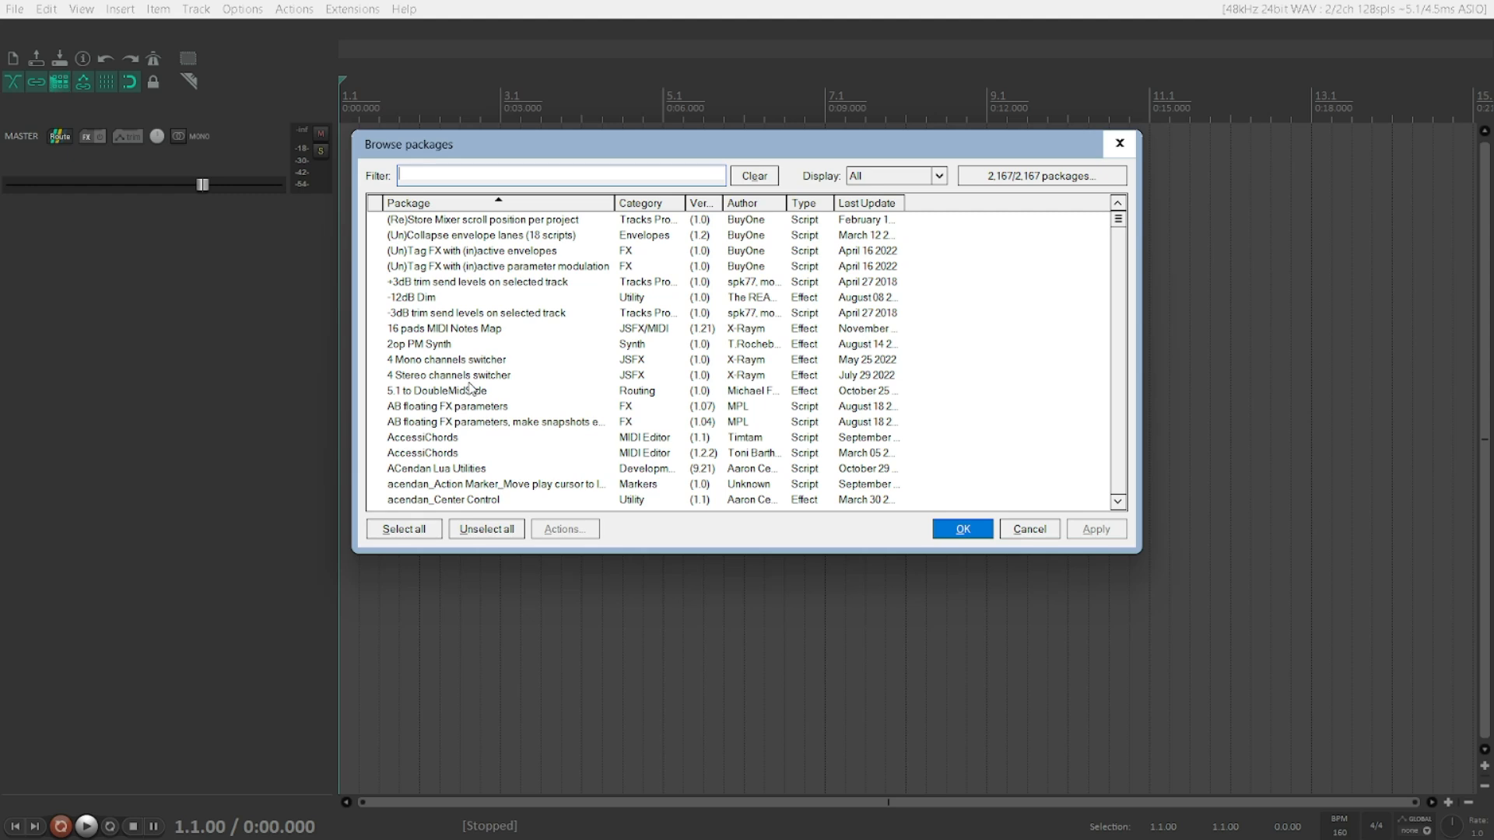
key(Tab)
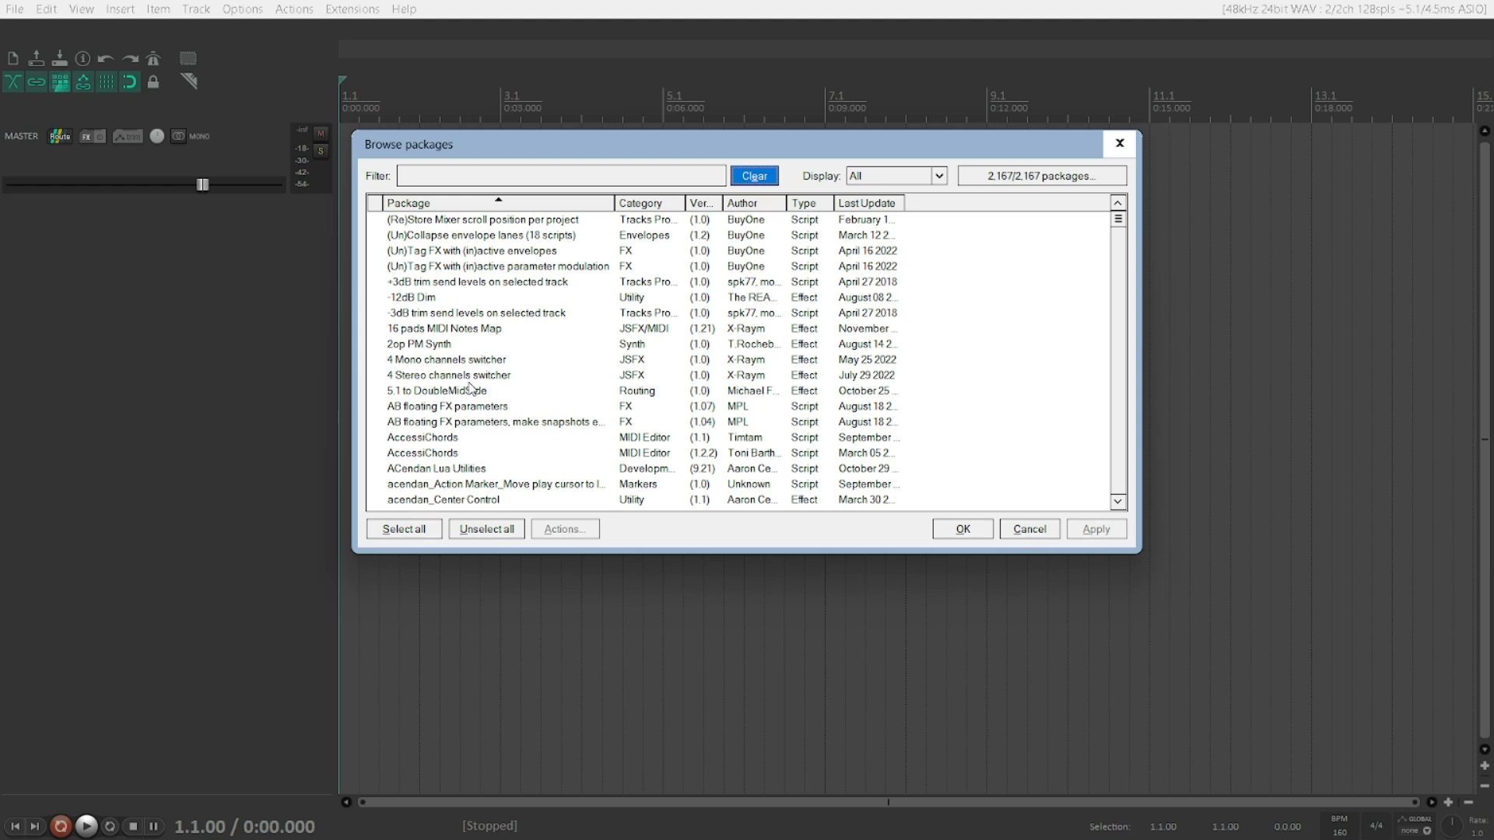
key(Tab)
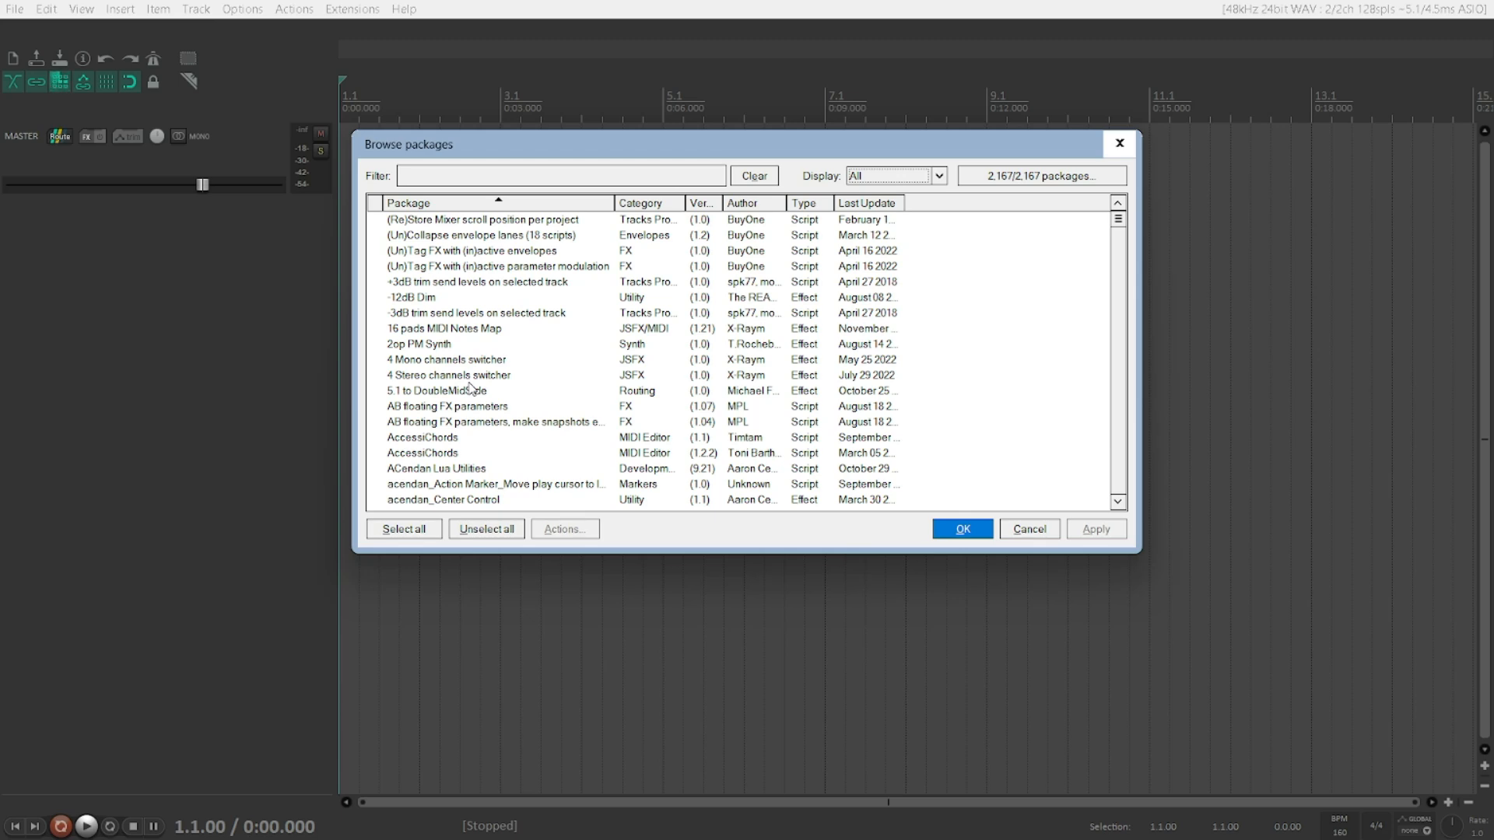
scroll(471, 389, down, 2)
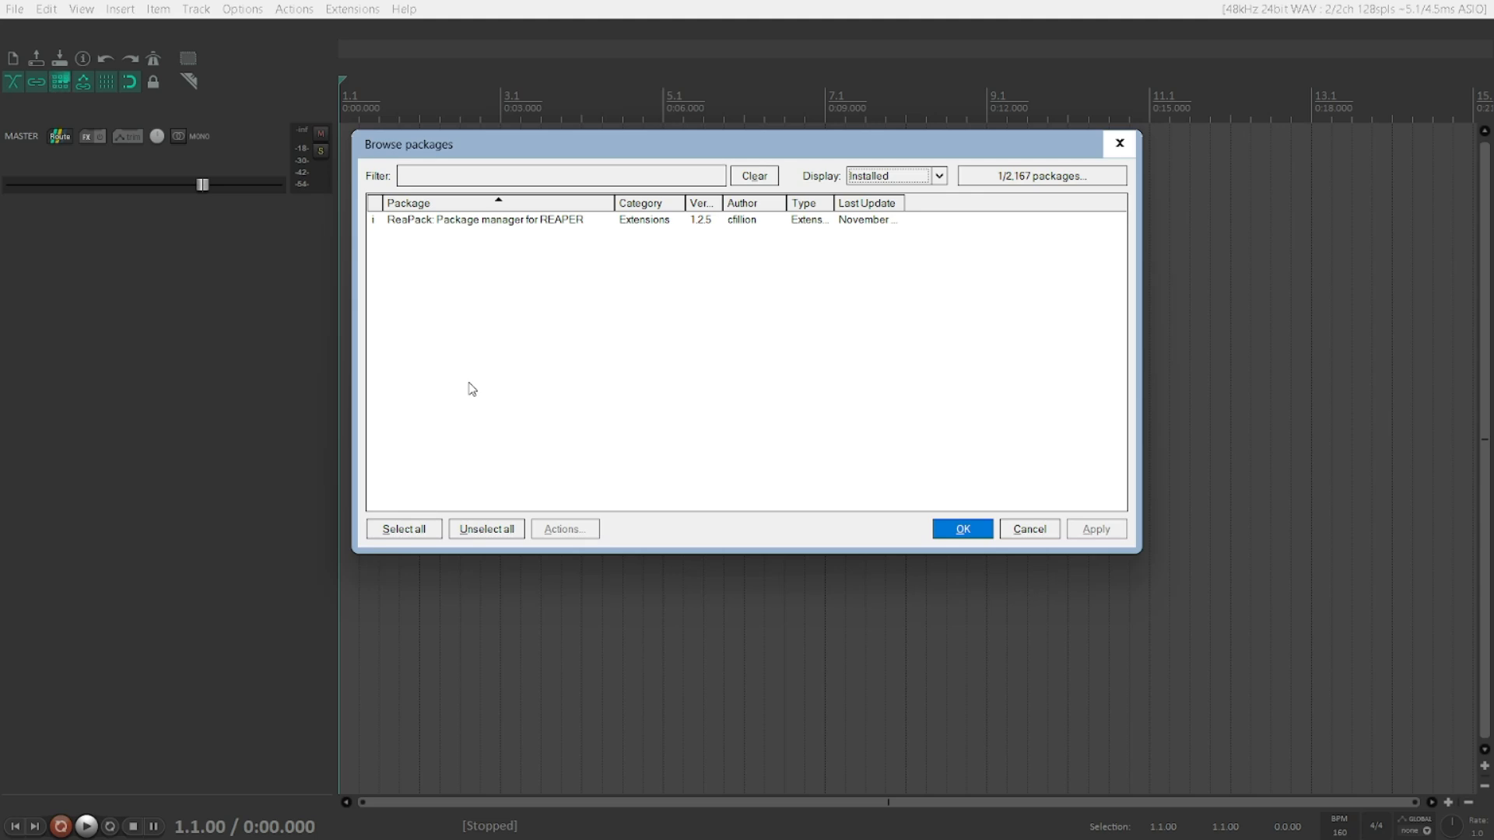
scroll(471, 389, up, 1)
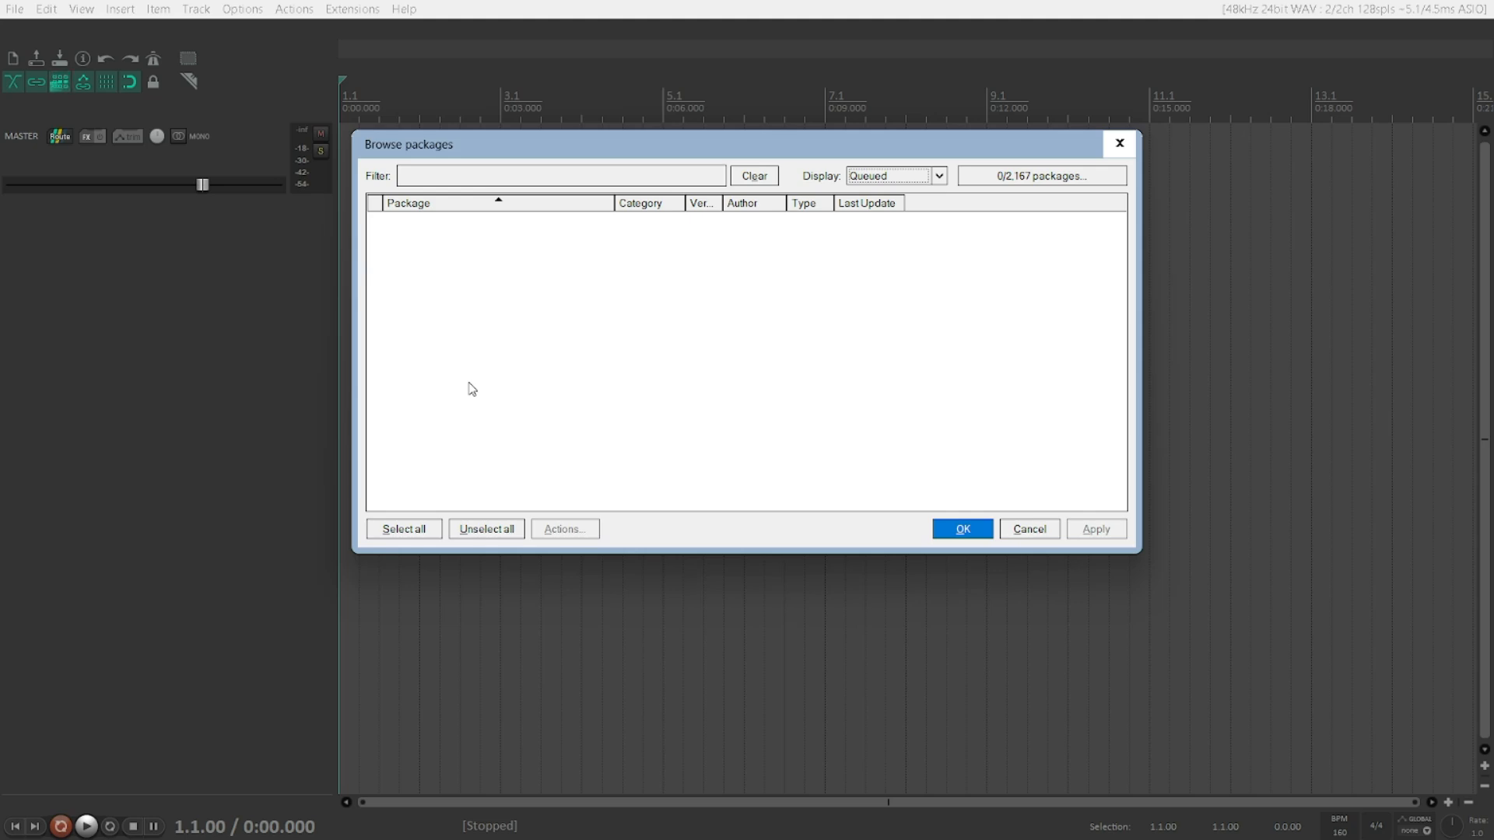
scroll(472, 389, down, 2)
key(Down)
scroll(472, 389, up, 4)
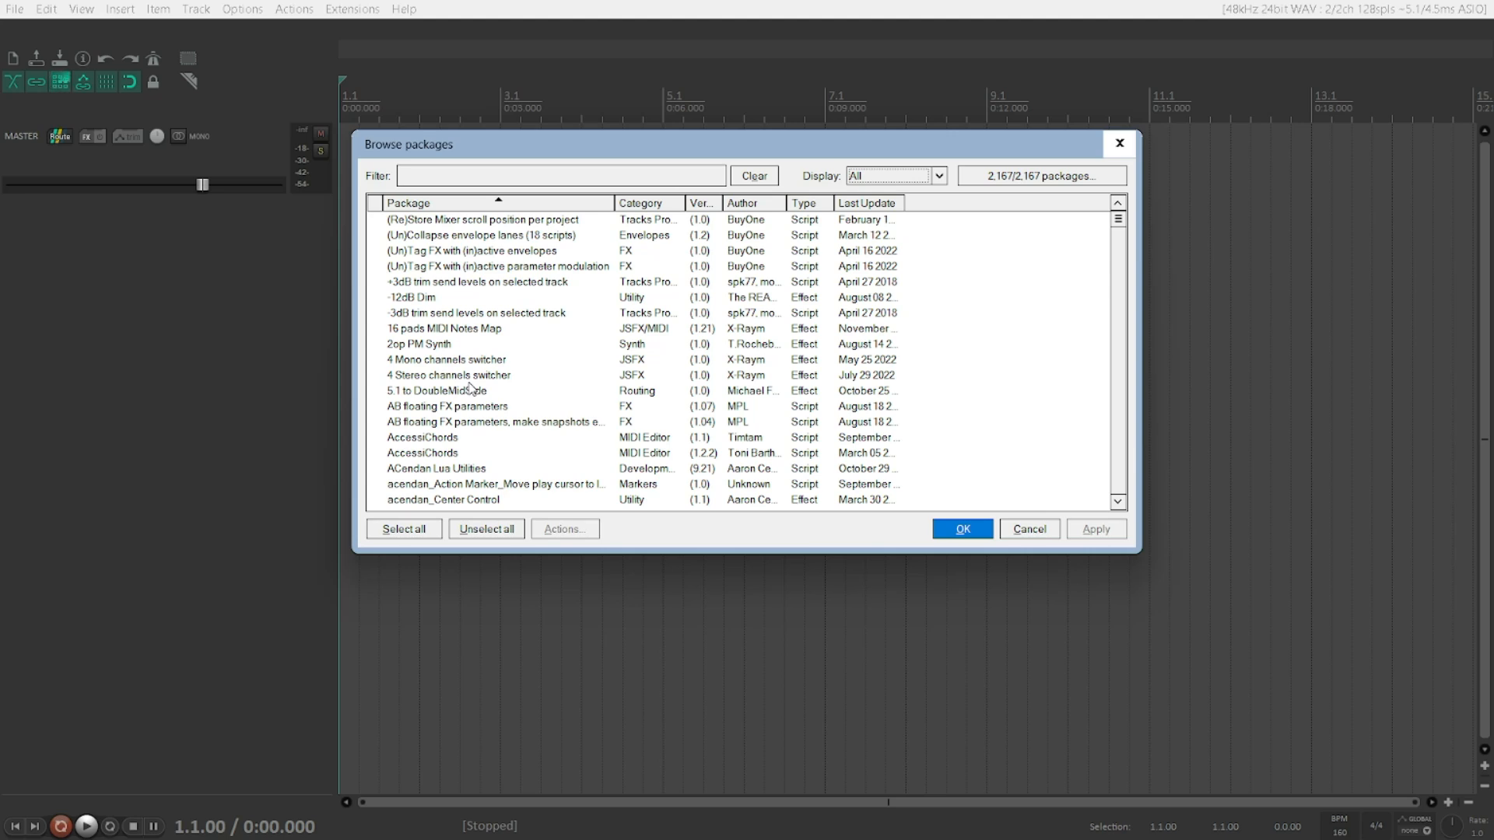
key(Tab)
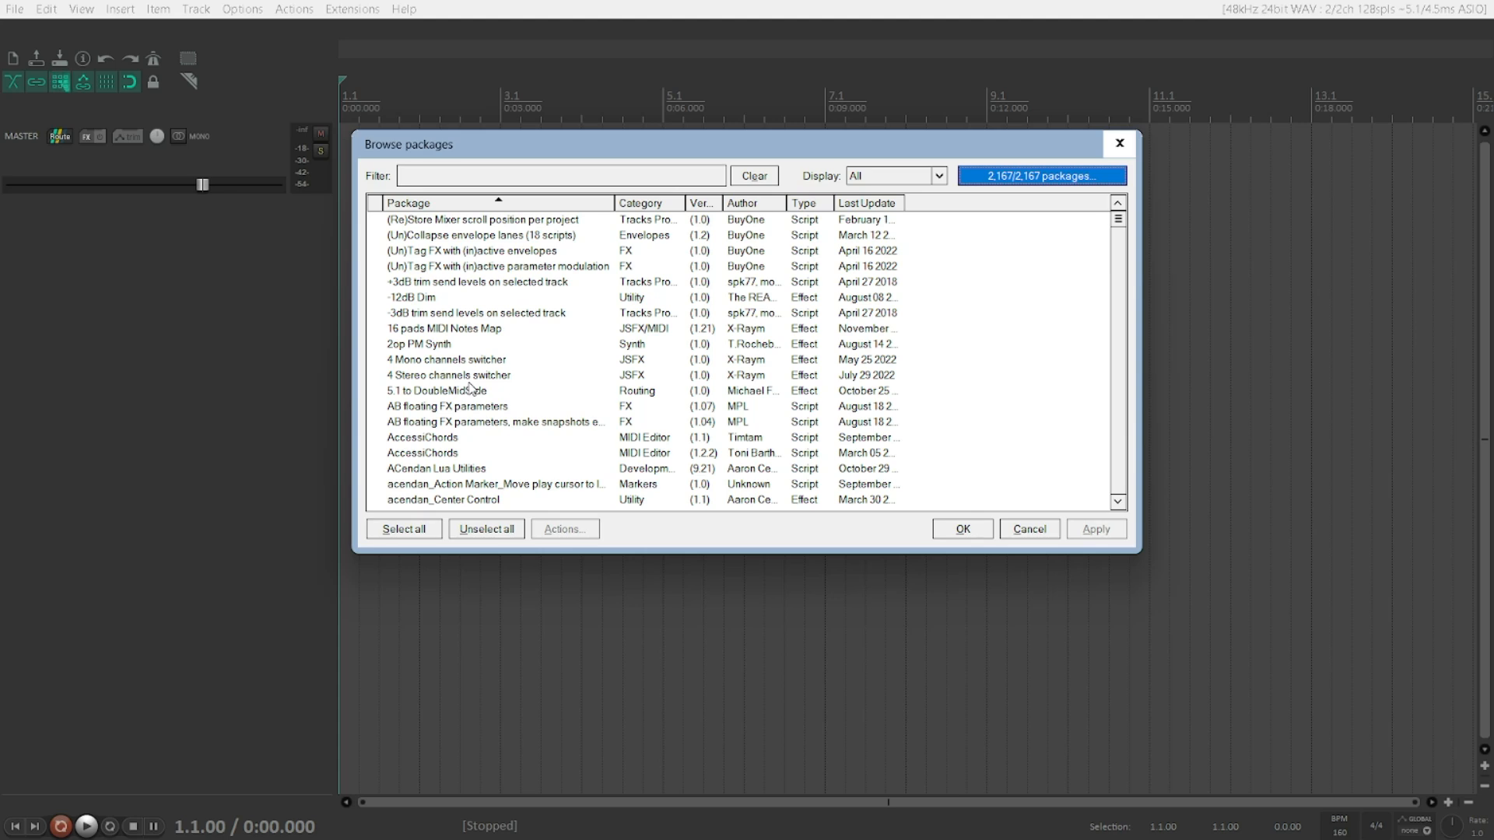
key(Tab)
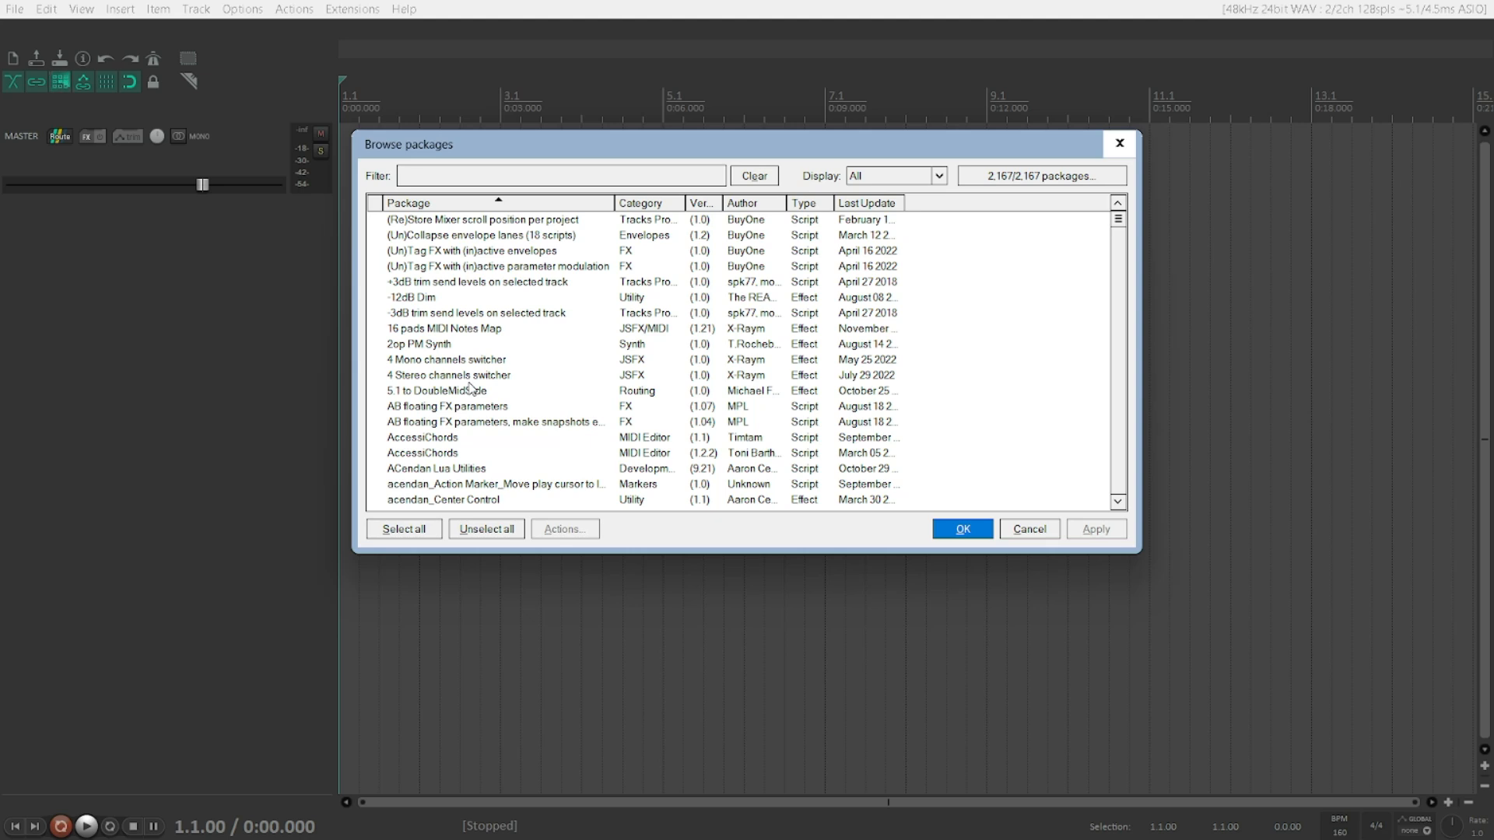
key(Tab)
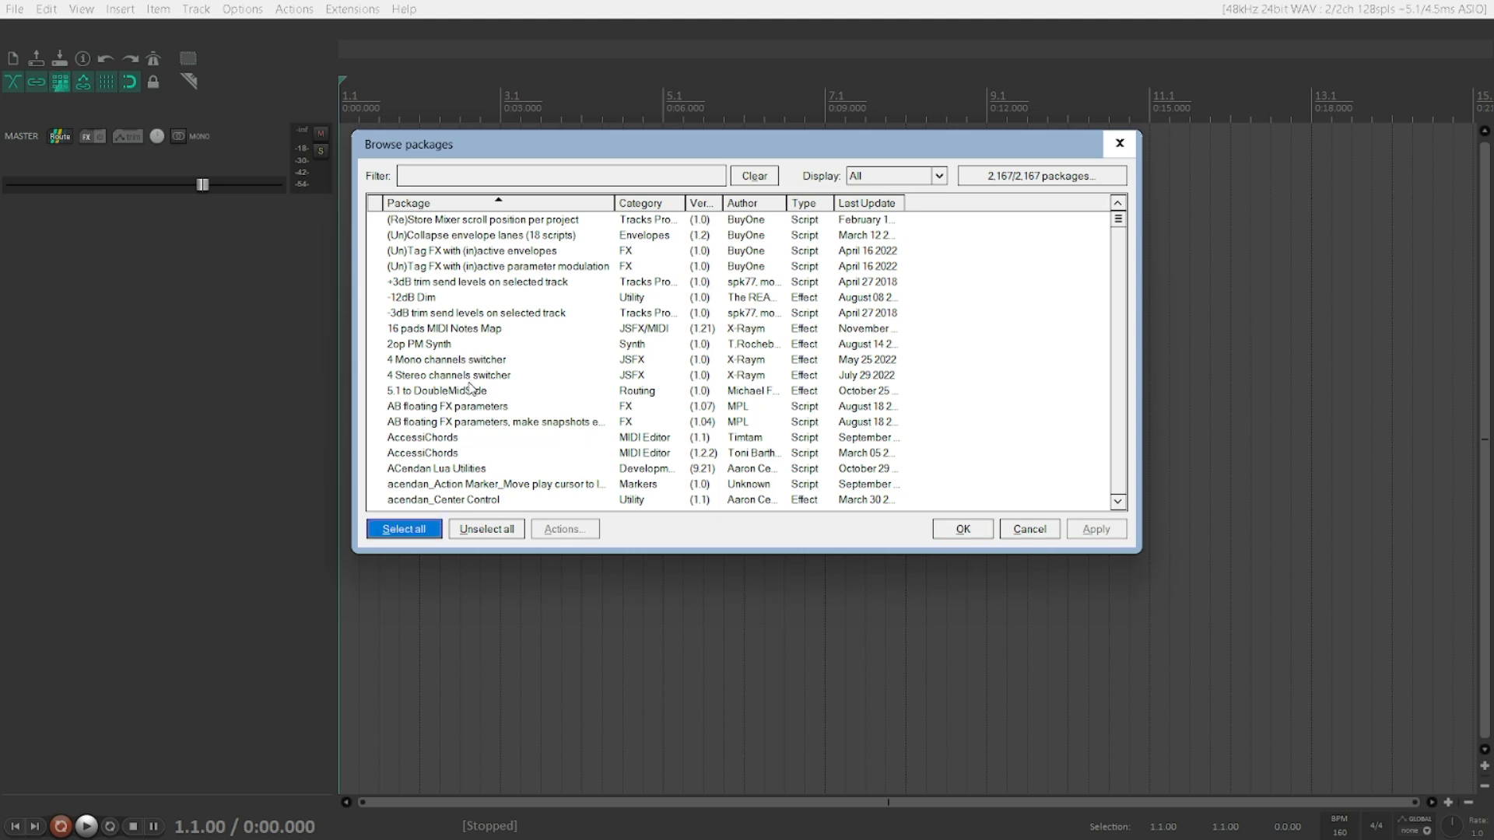
key(Tab)
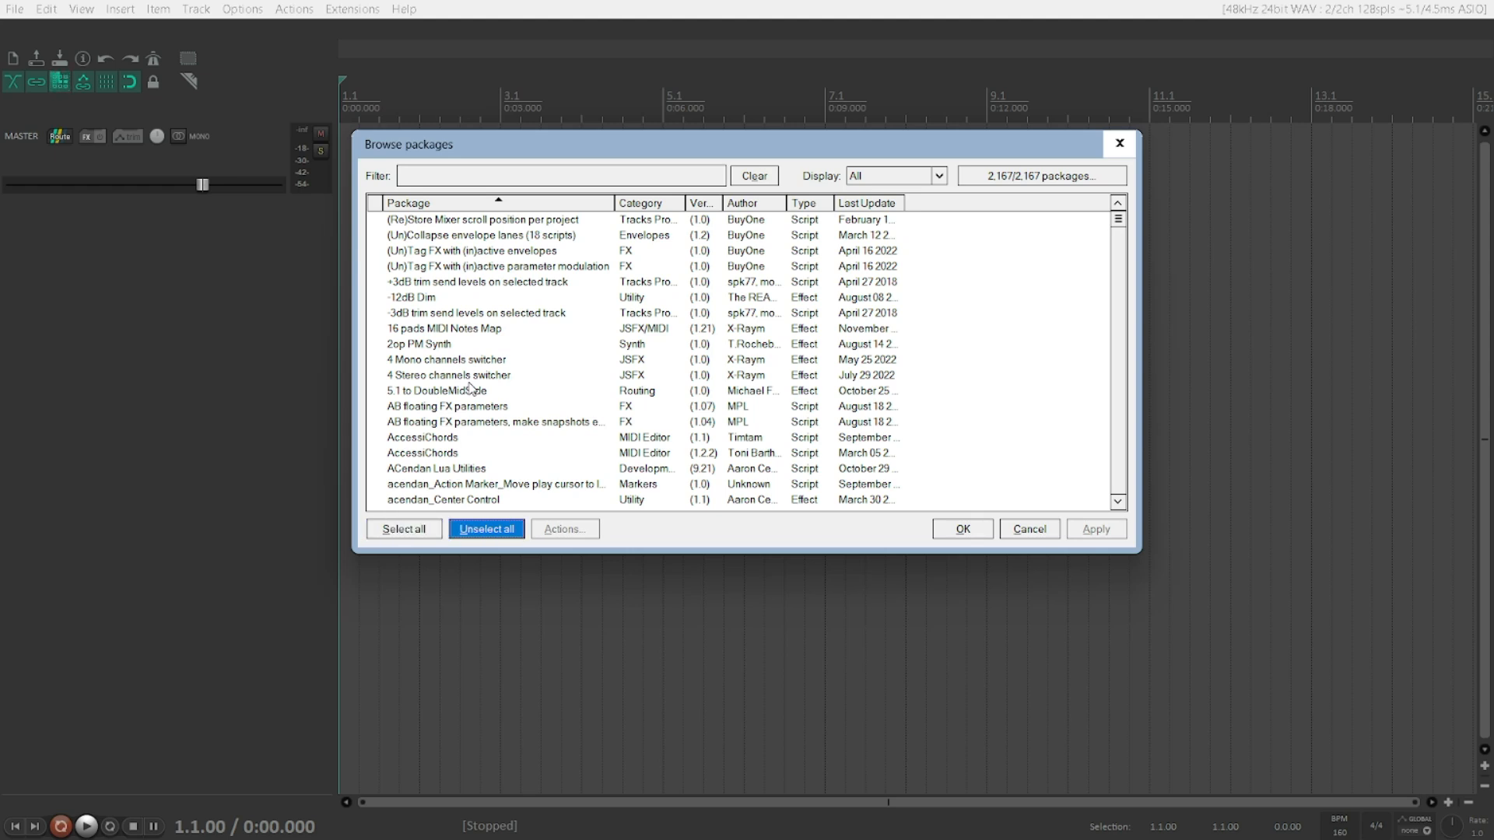
key(Tab)
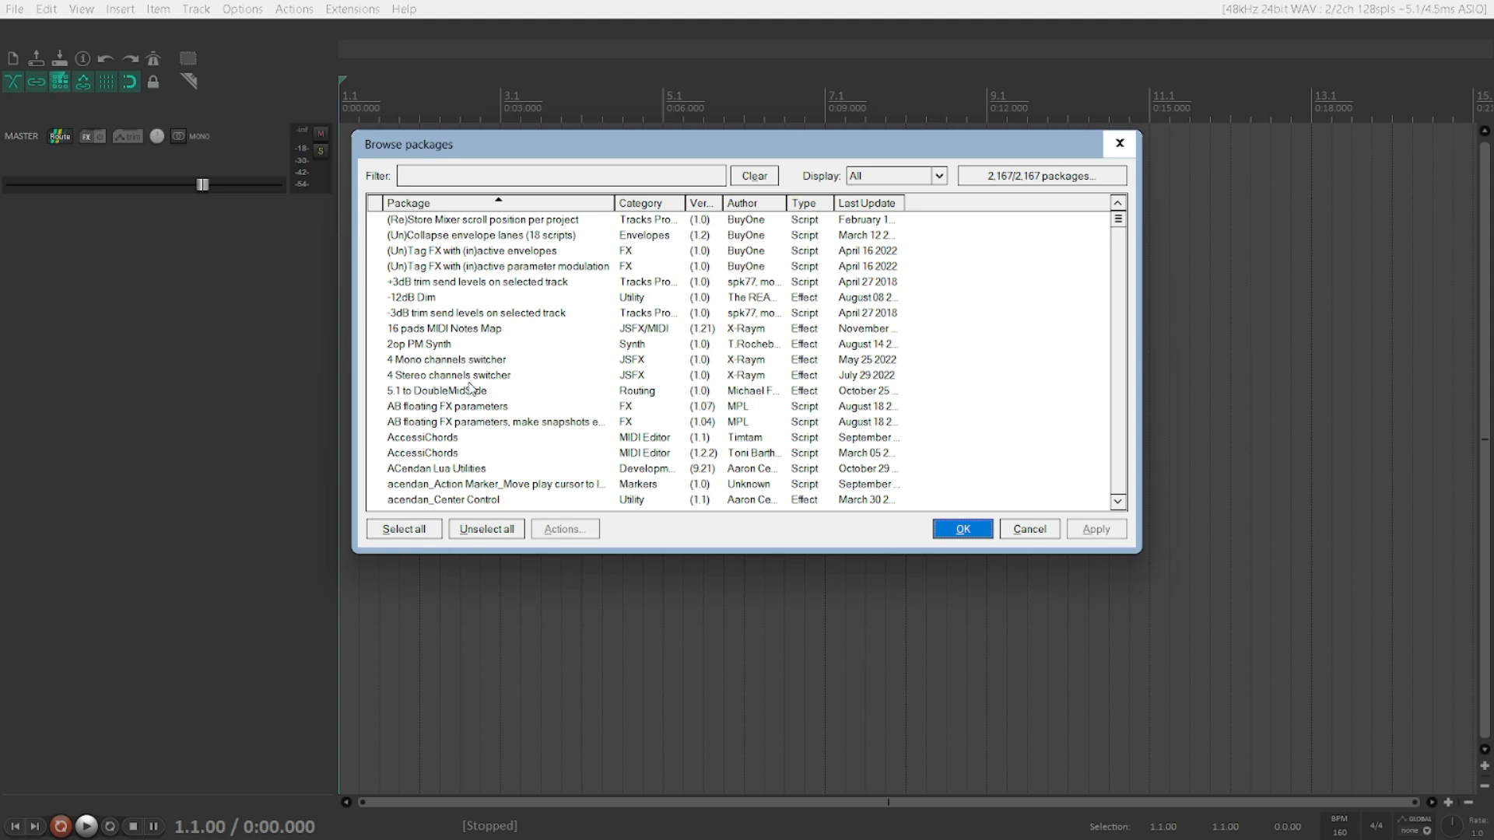
key(Tab)
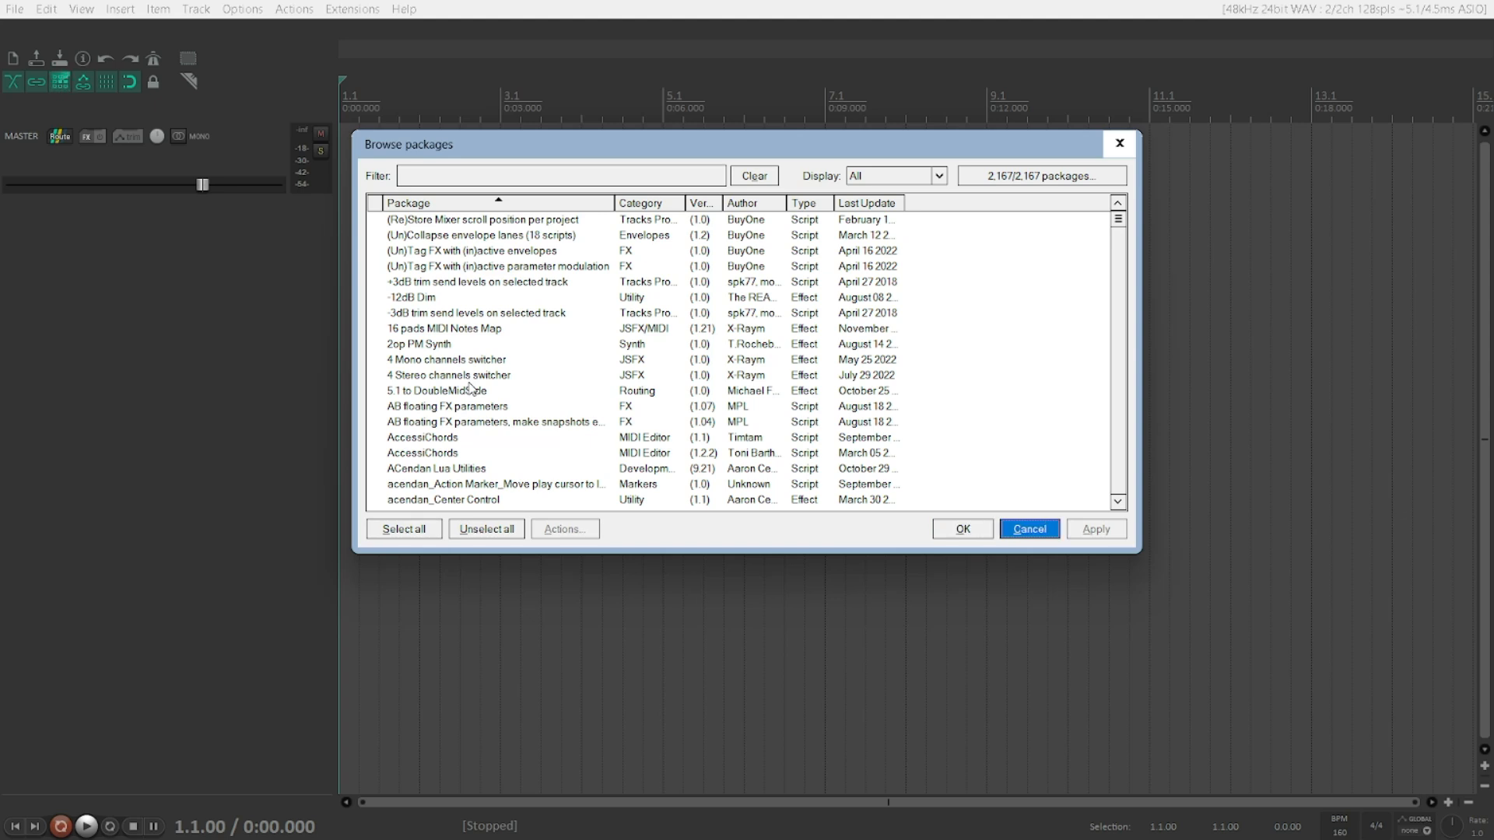
key(Tab)
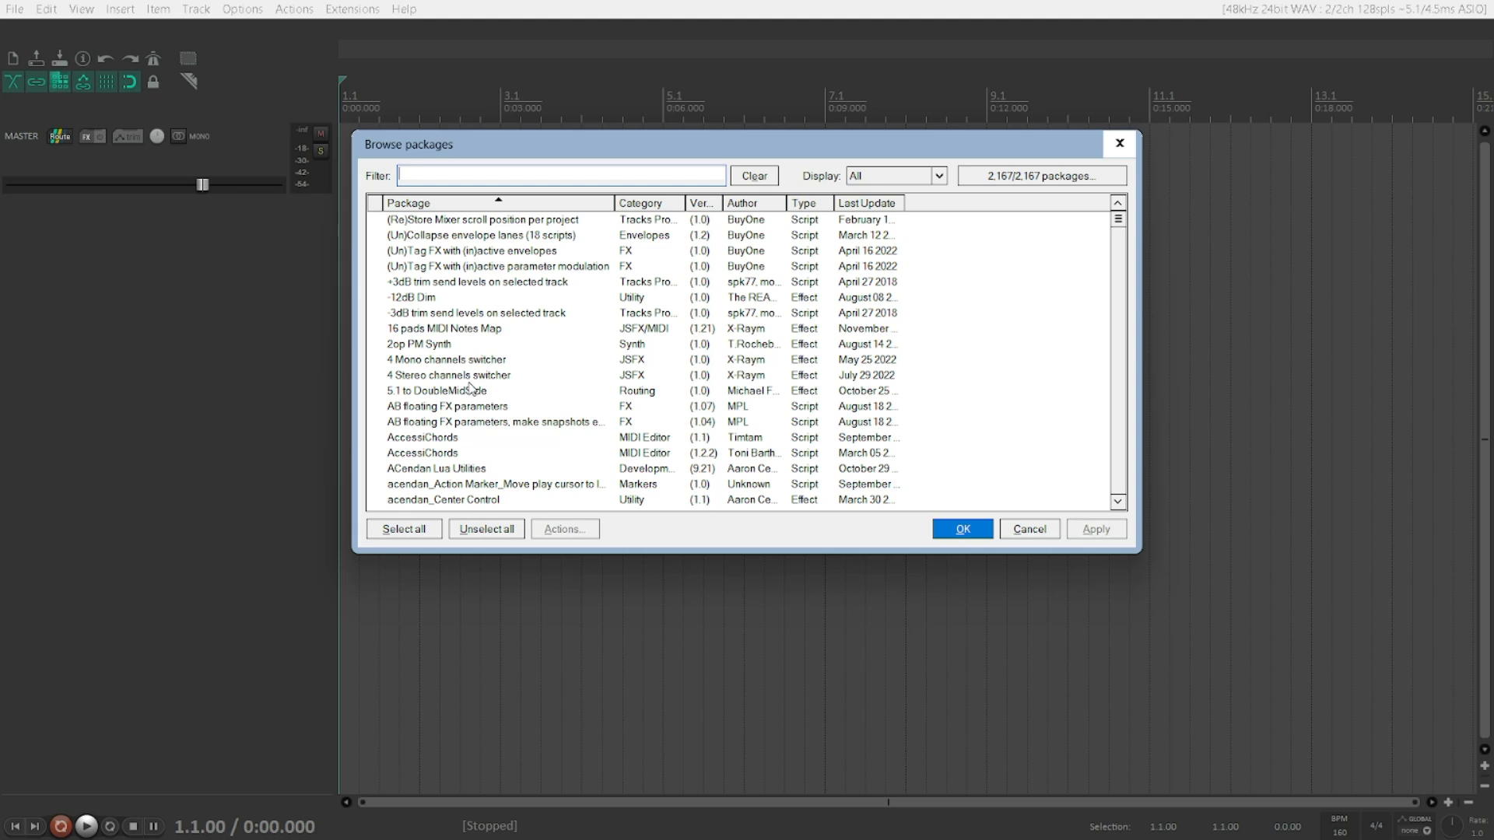
Step: Filter the package list for "velocity" and move through the matching packages
text(velocity)
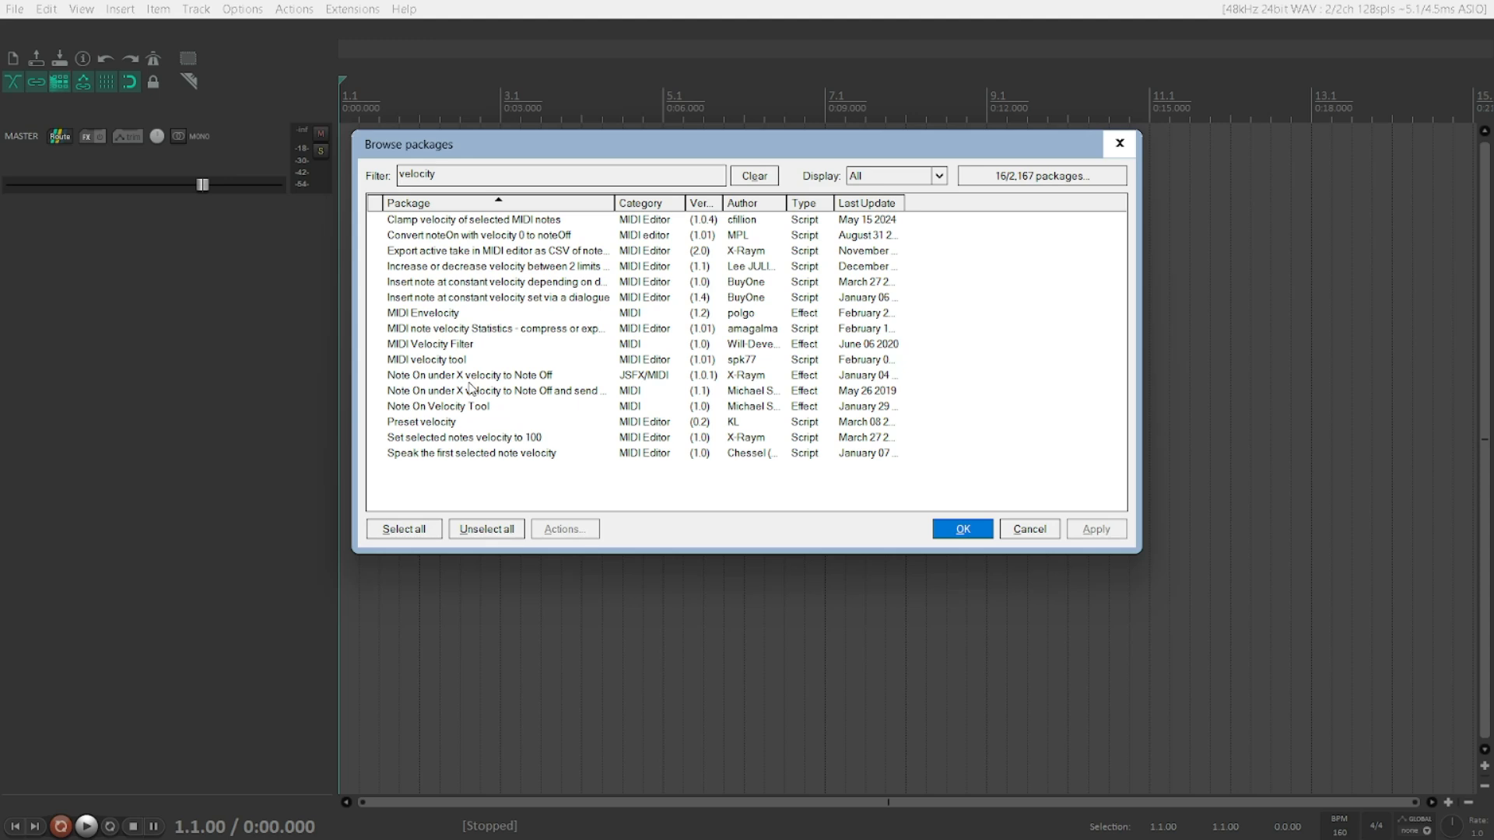
key(Down)
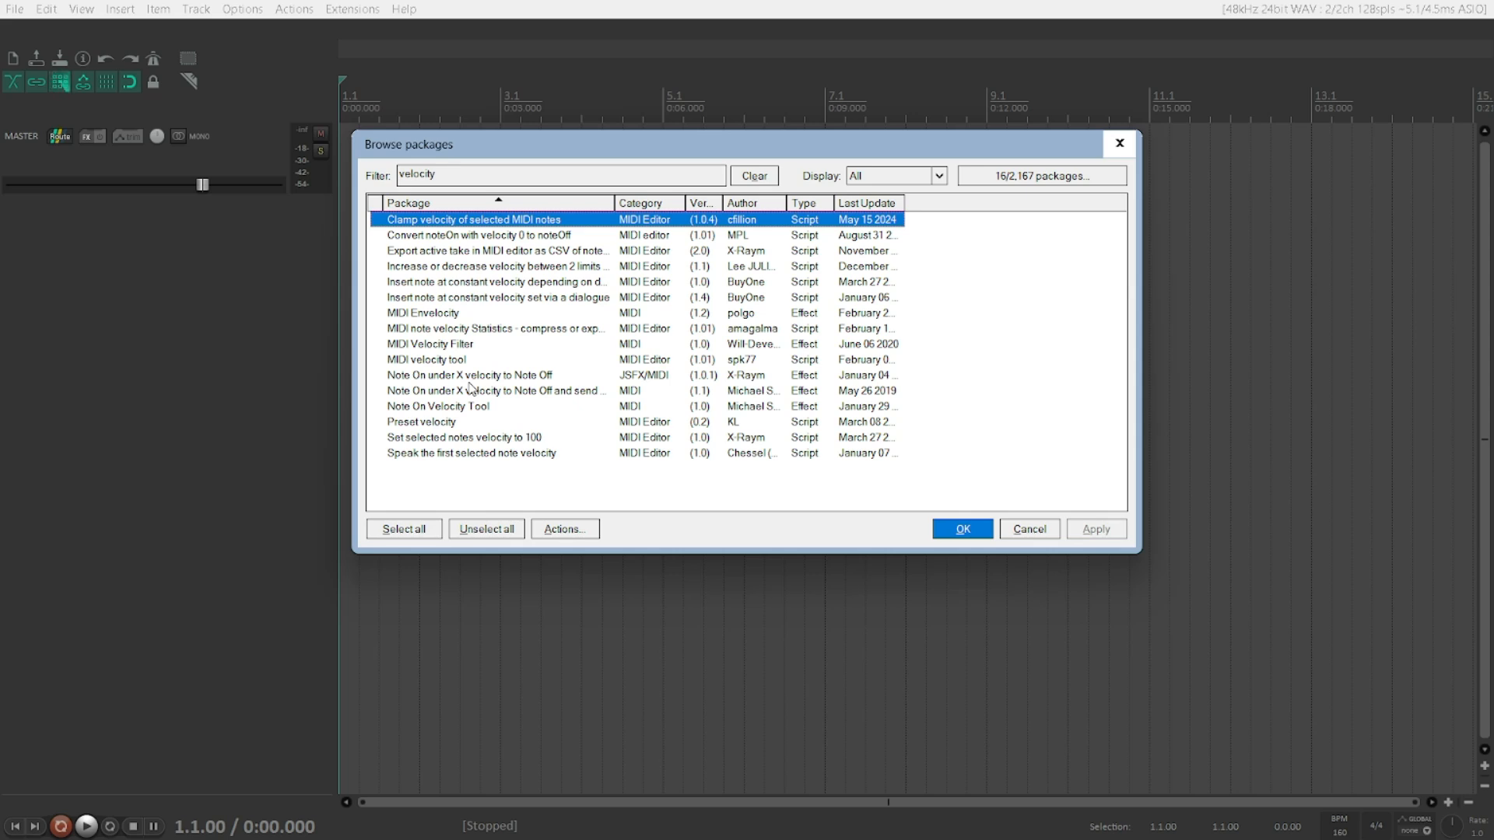
key(Down)
key(Down)
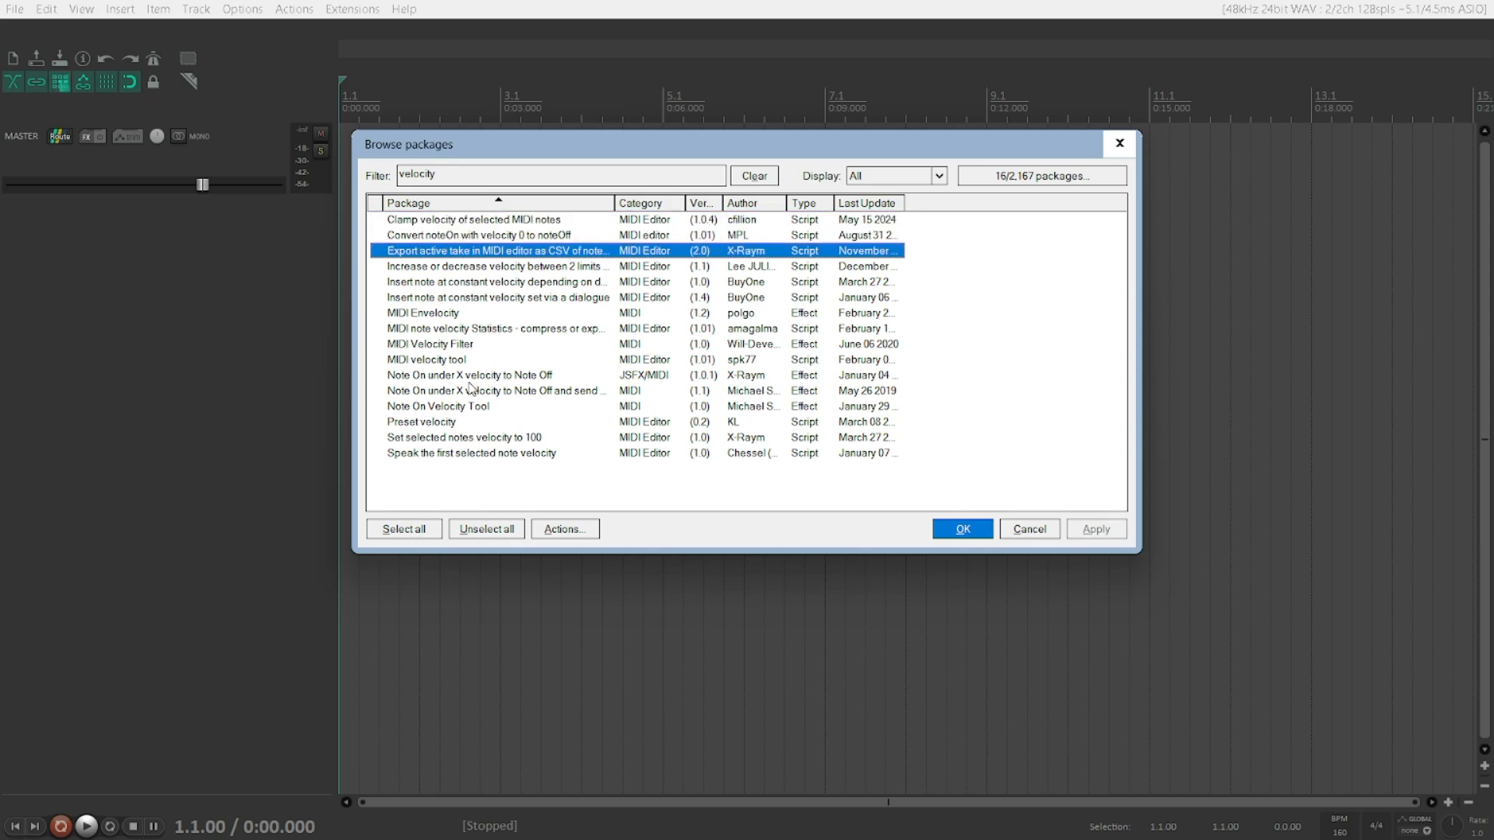
key(Up)
key(Up)
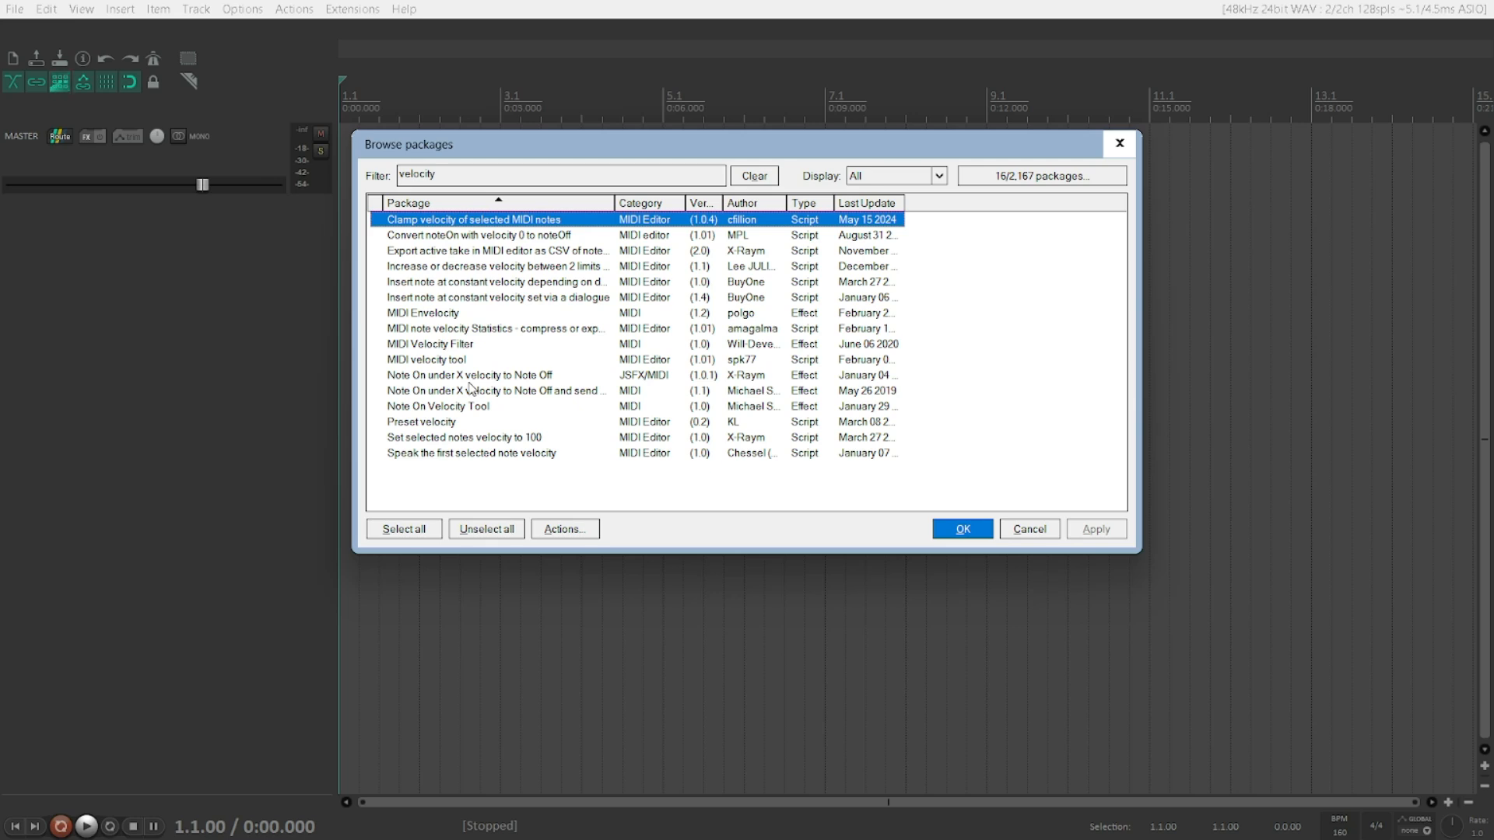
key(Down)
key(Down)
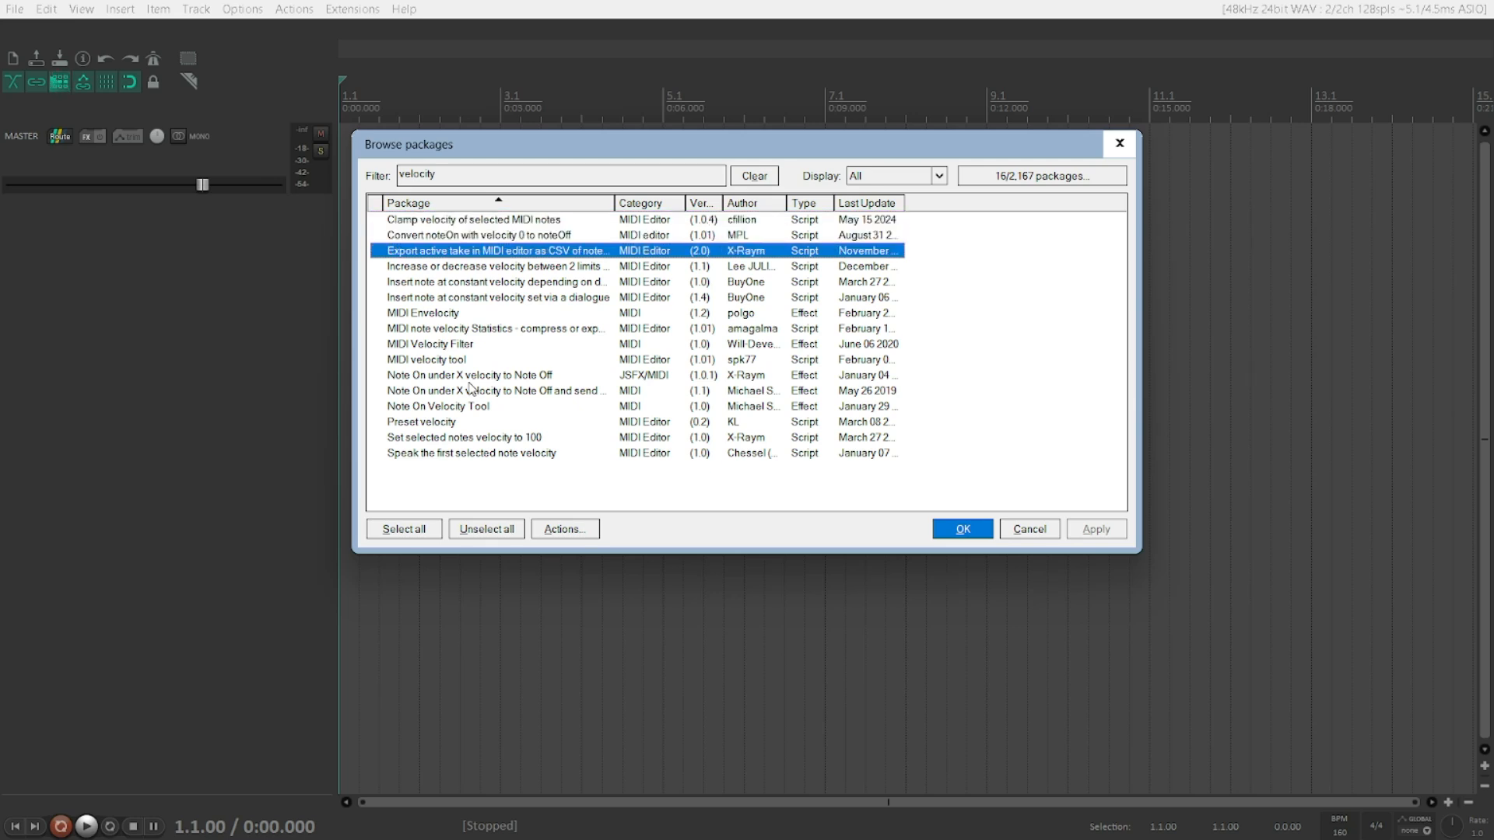
key(Down)
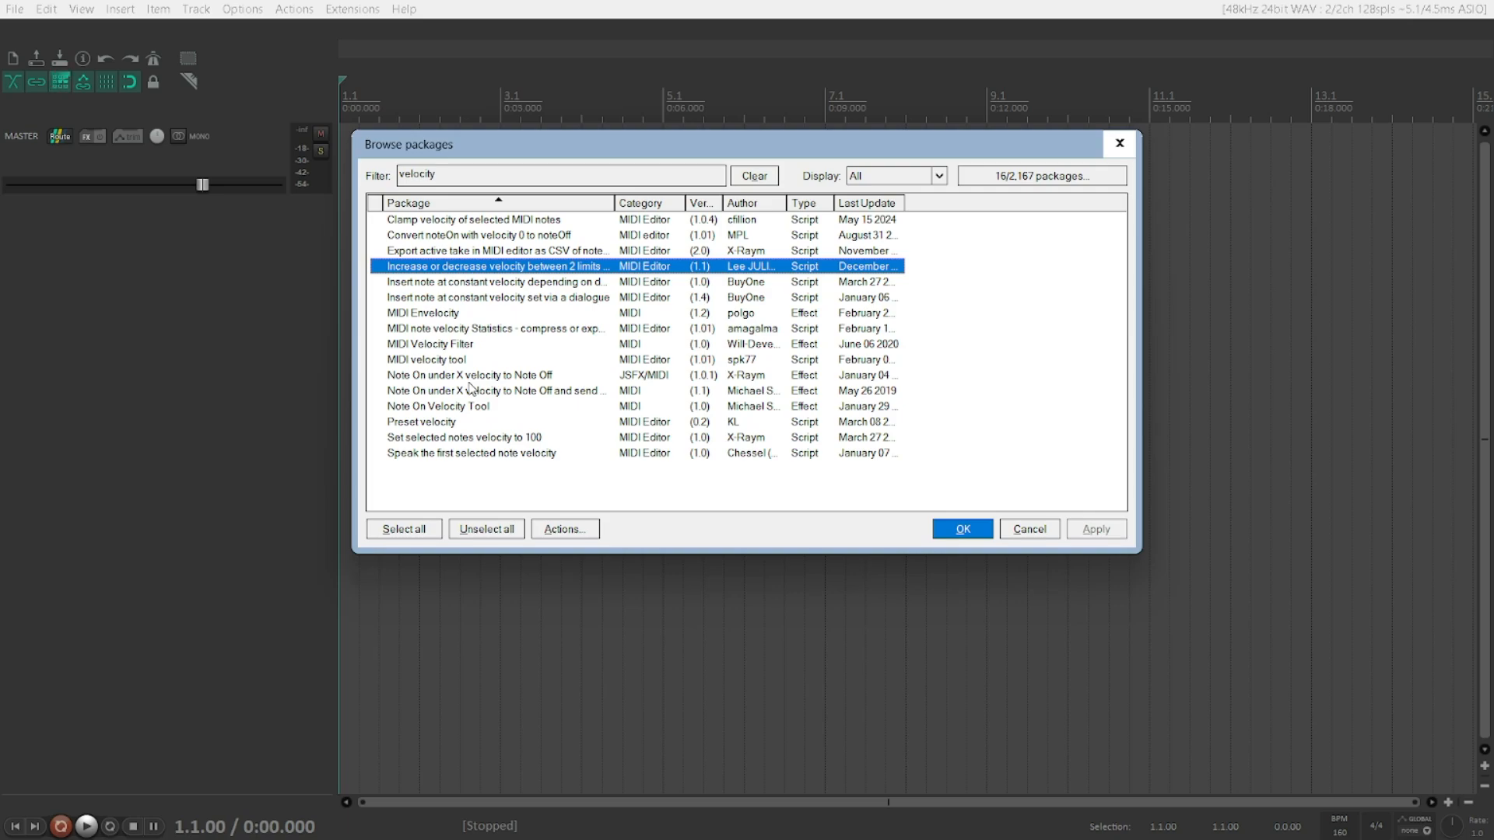
Step: Mark the "Increase or decrease velocity between 2 limits" package for installation of v1.1
right_click(370, 265)
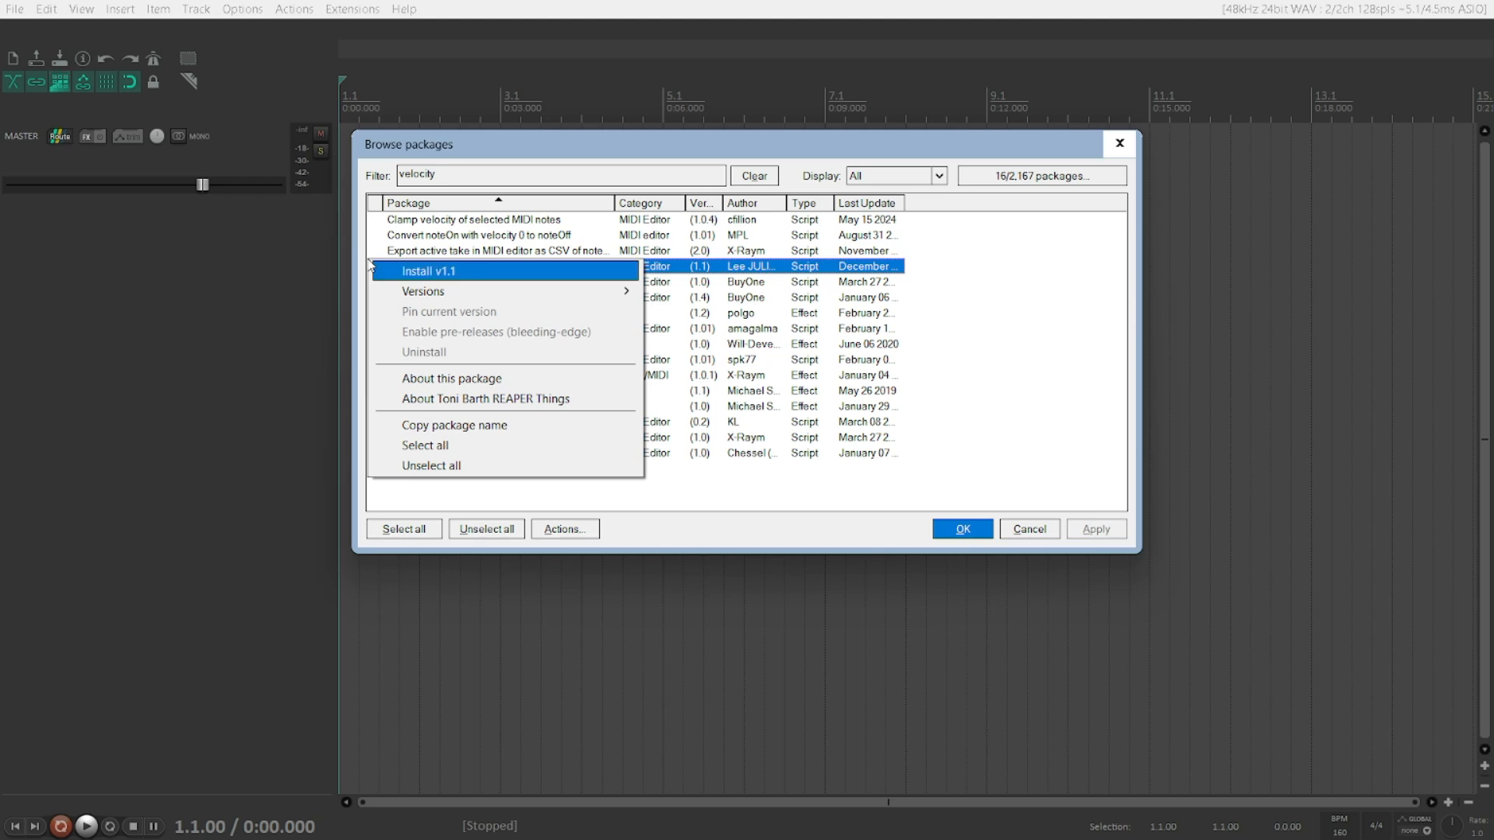
key(Down)
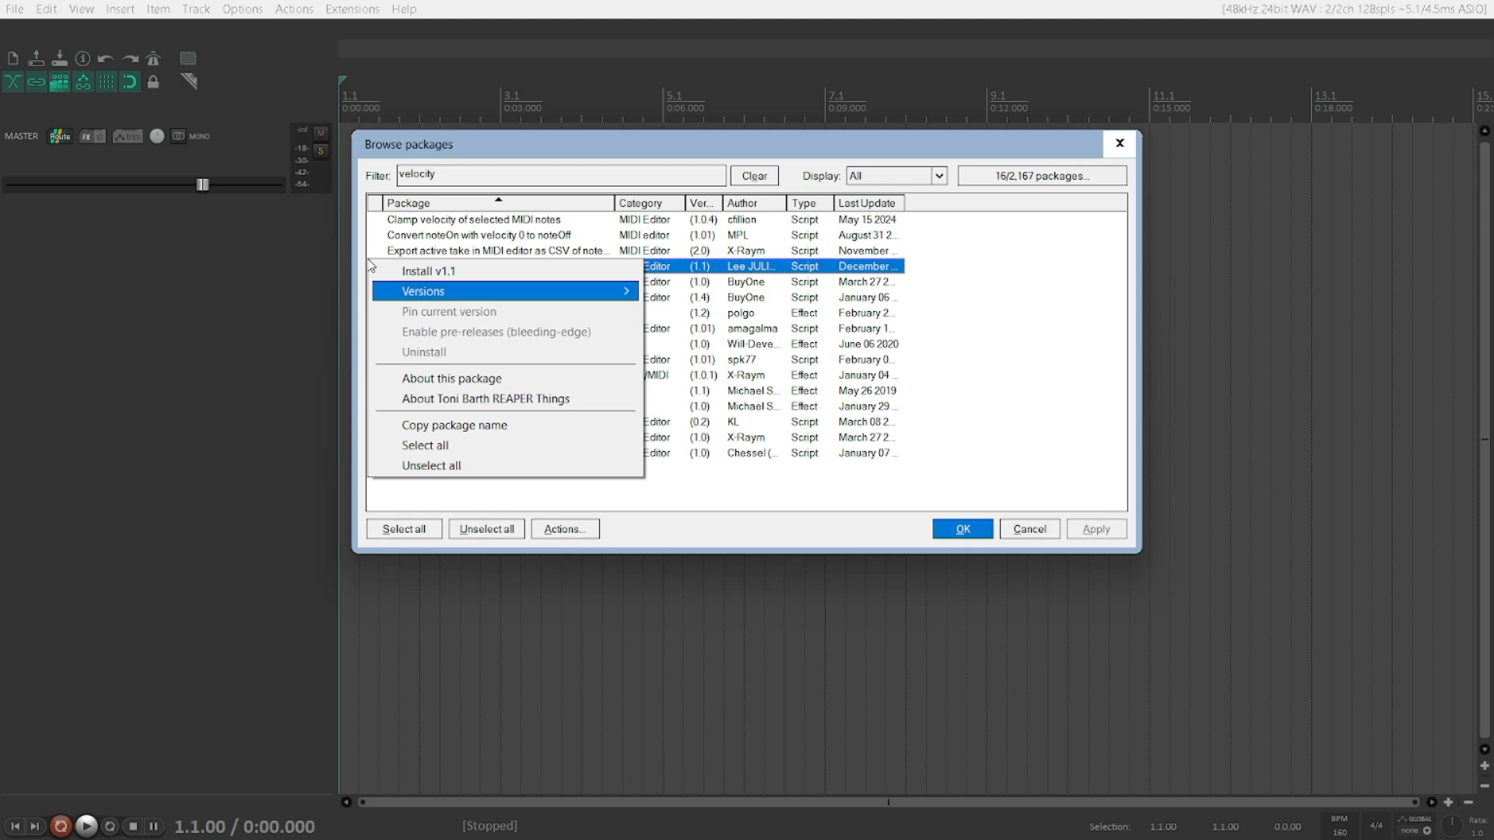
key(Down)
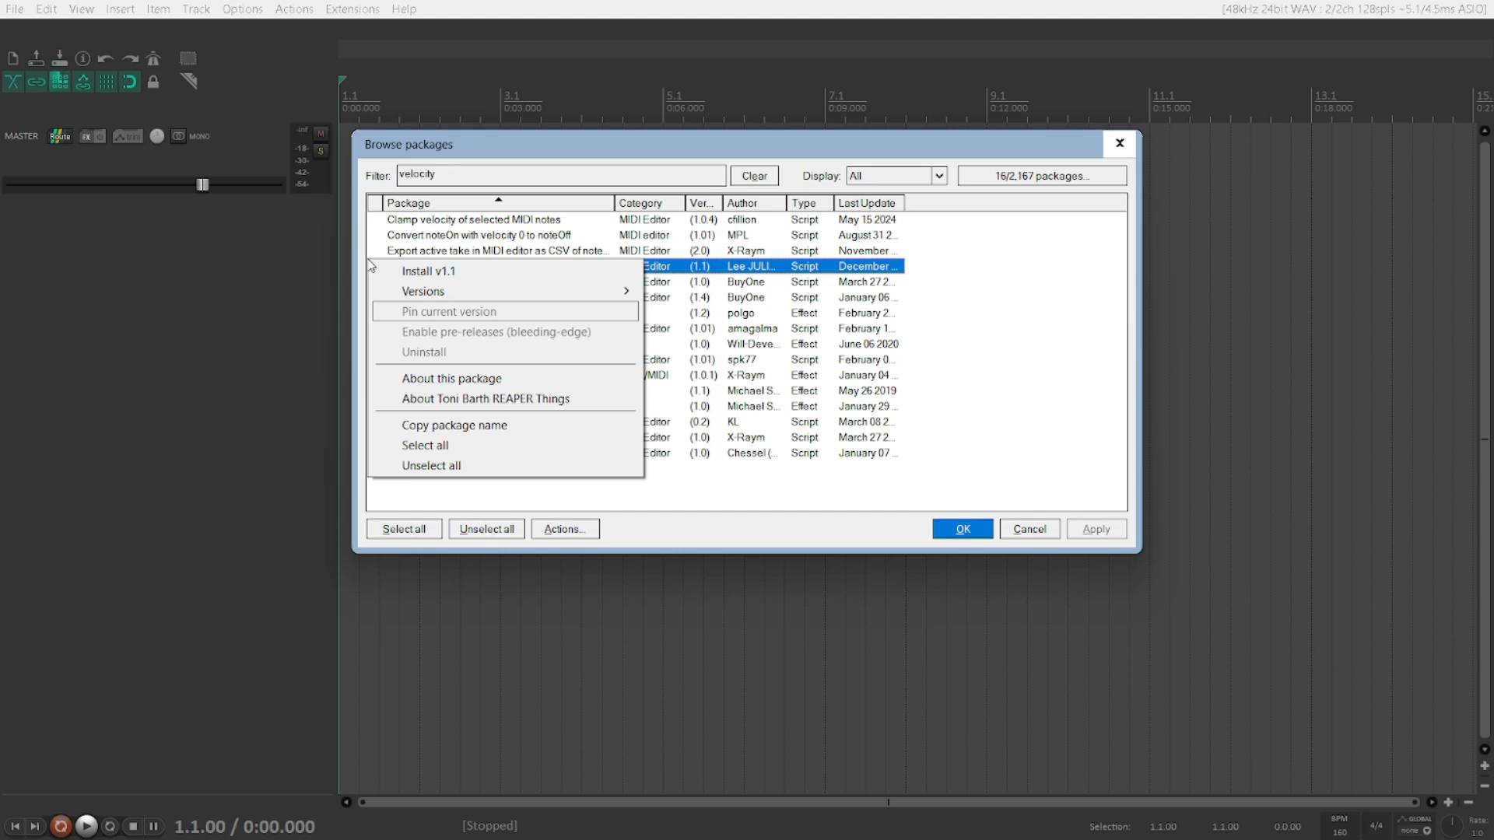
key(Down)
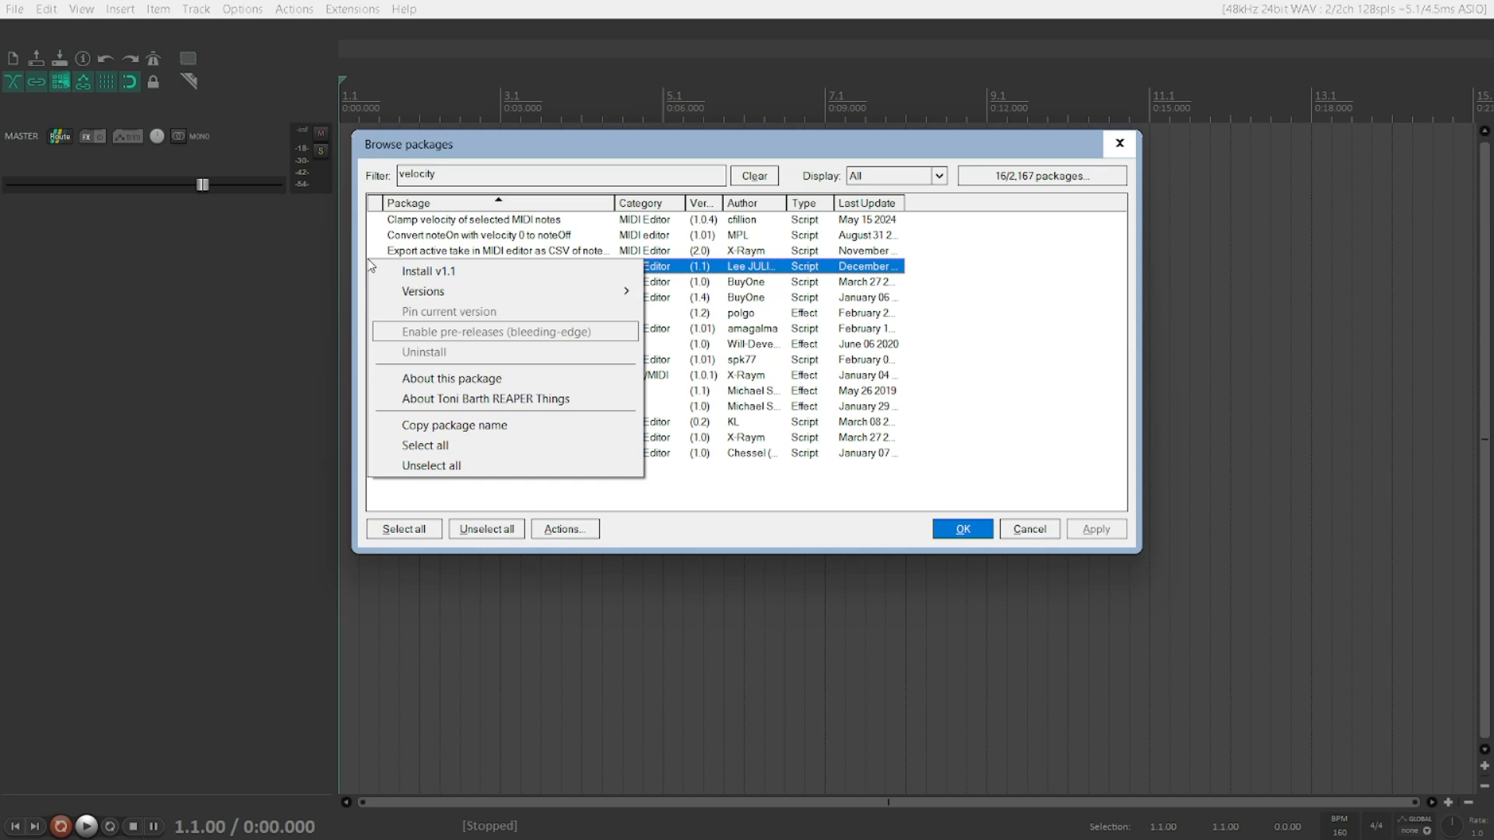
key(Down)
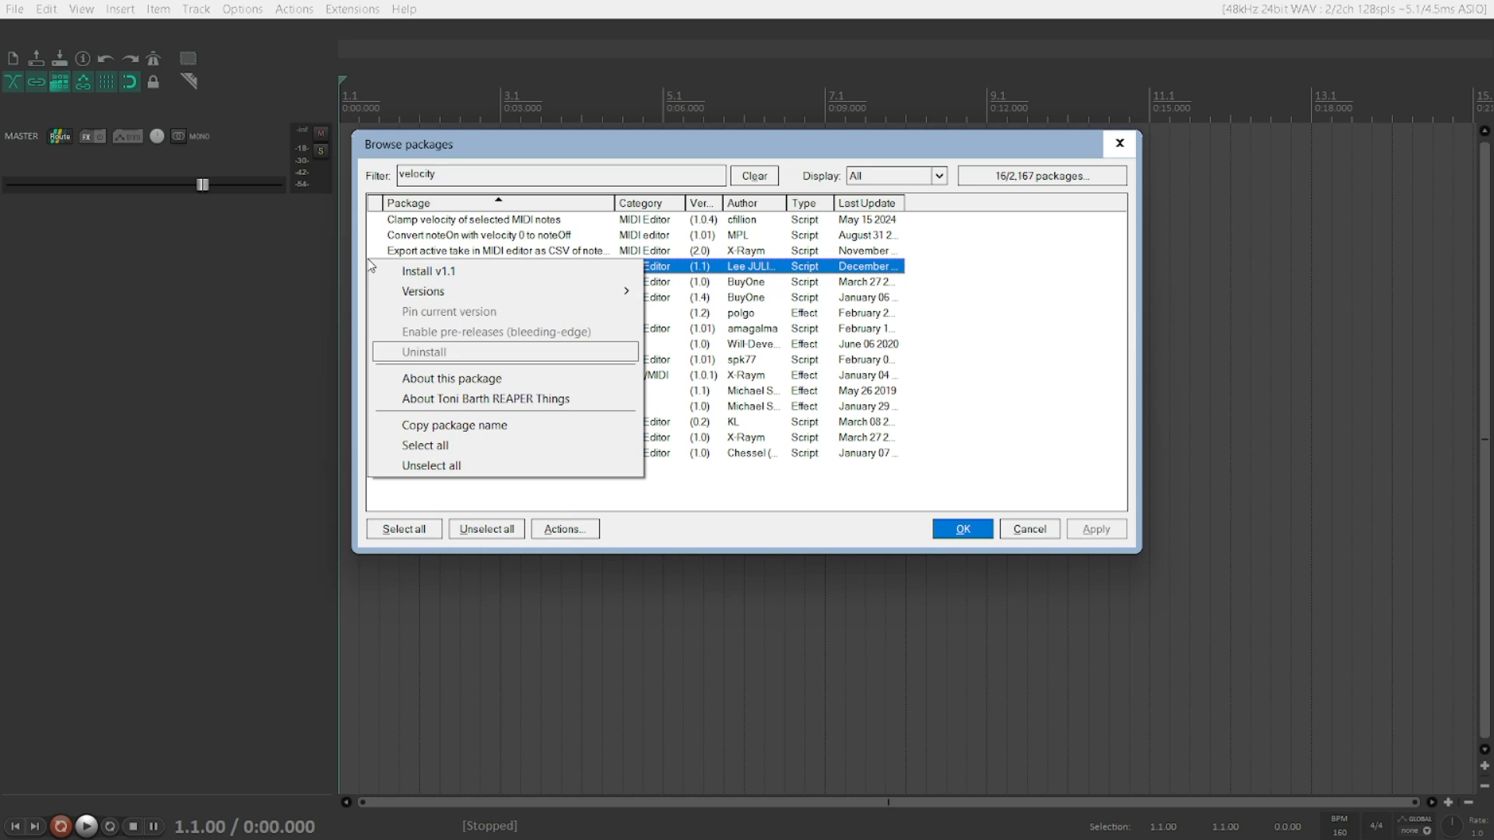
key(Down)
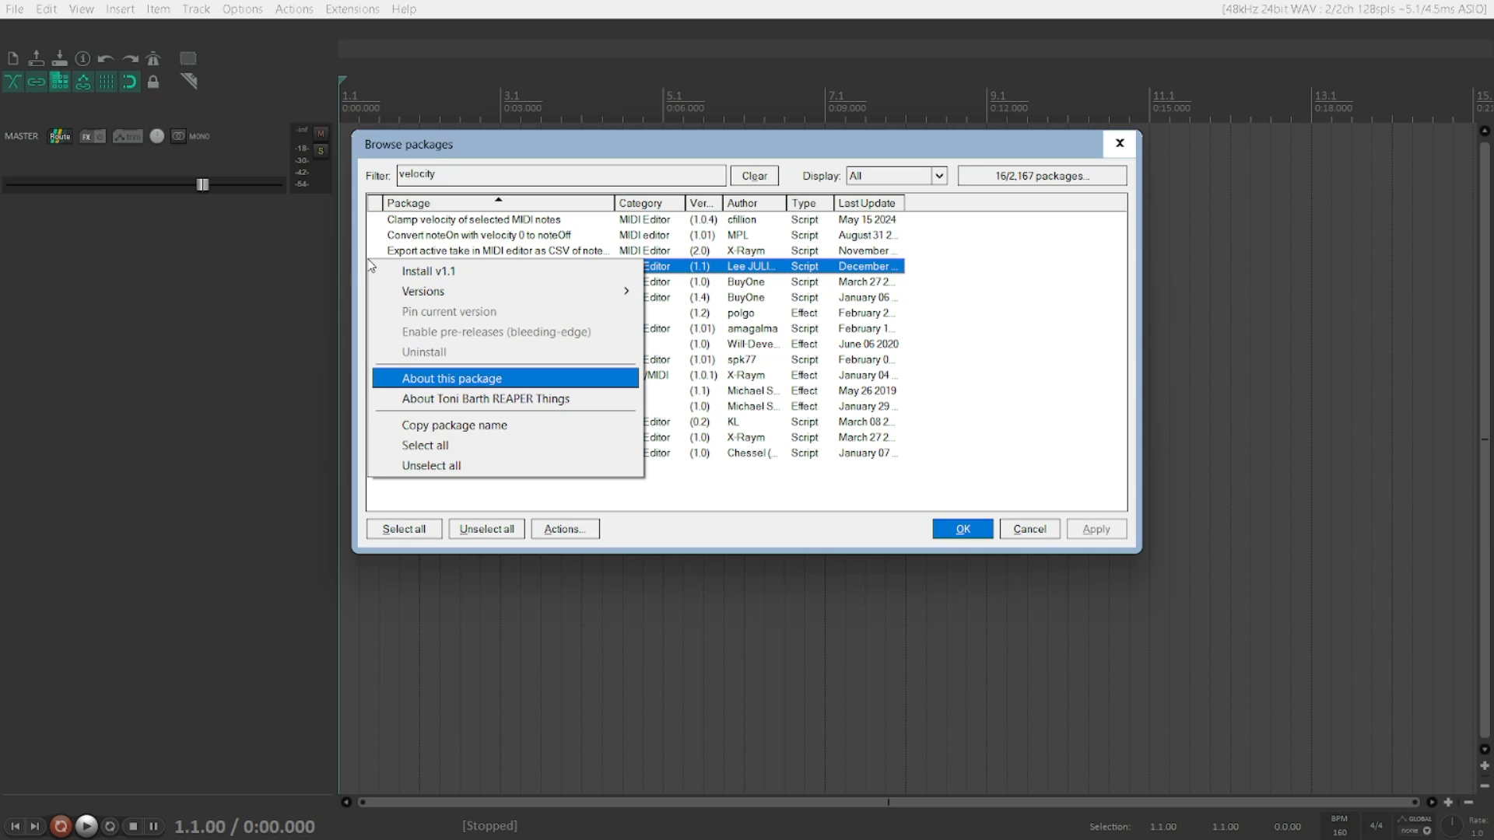
key(Down)
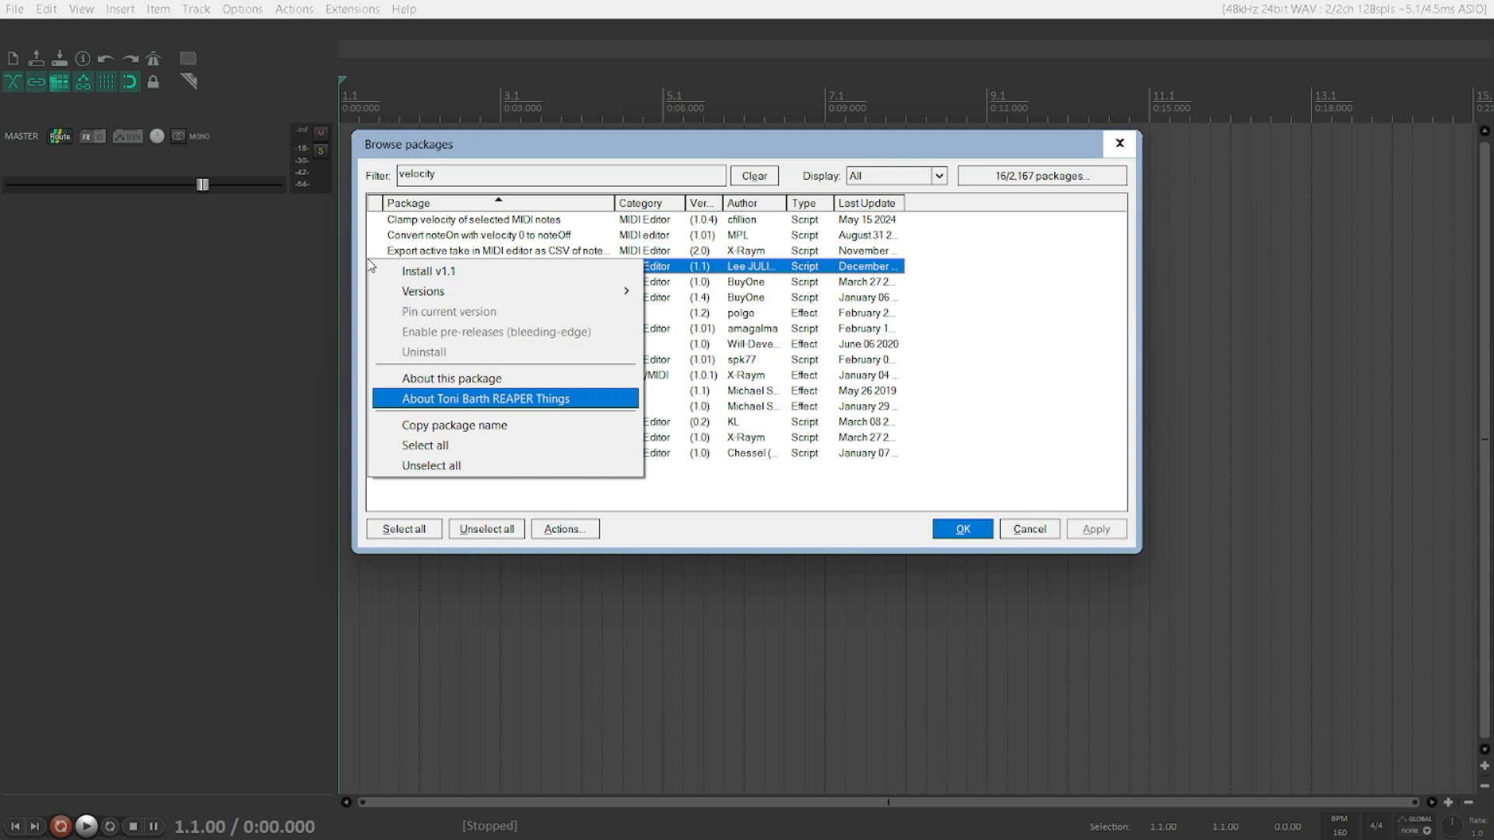
key(Down)
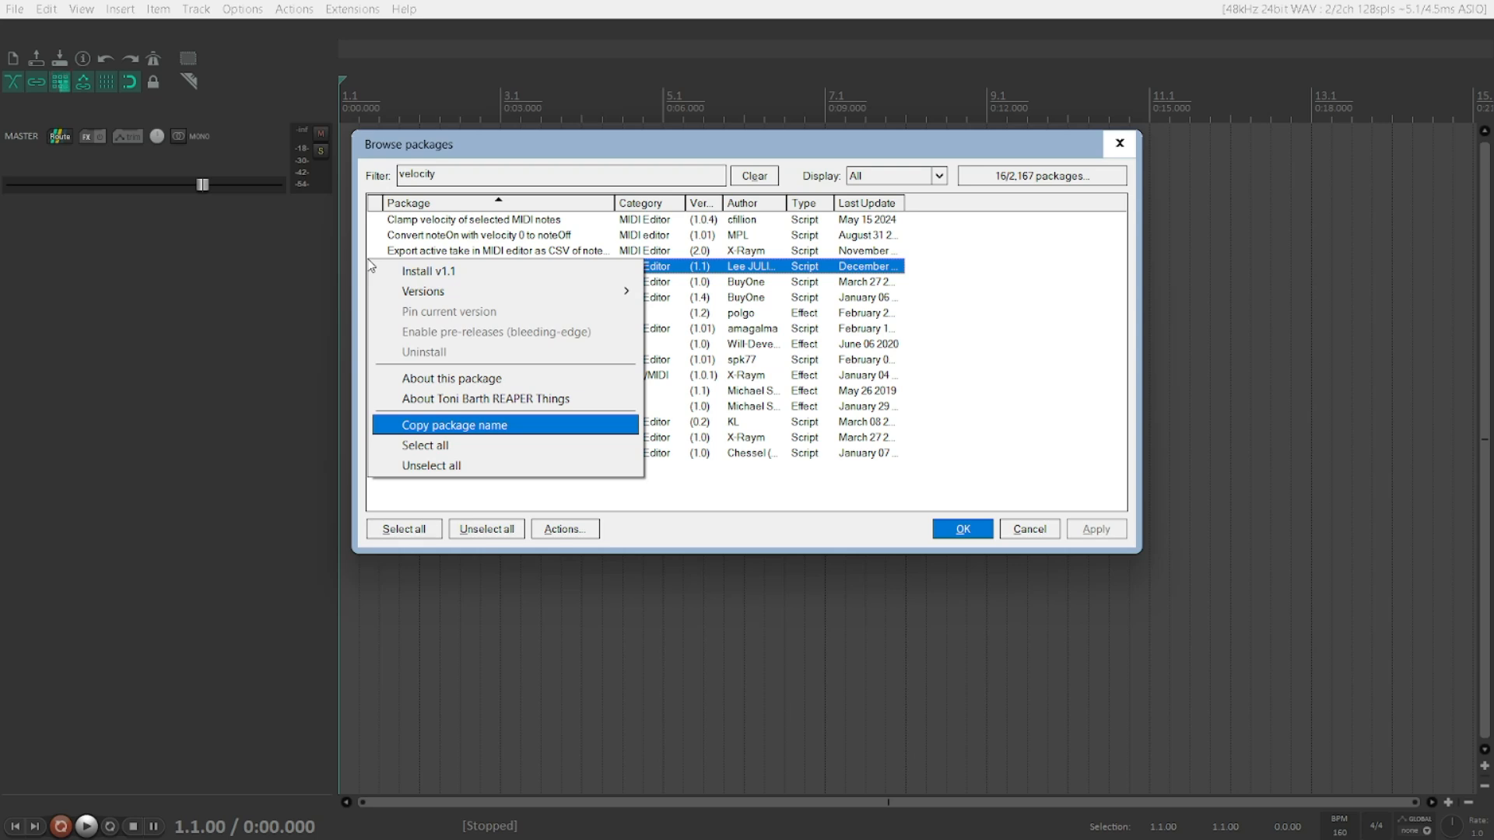
key(Down)
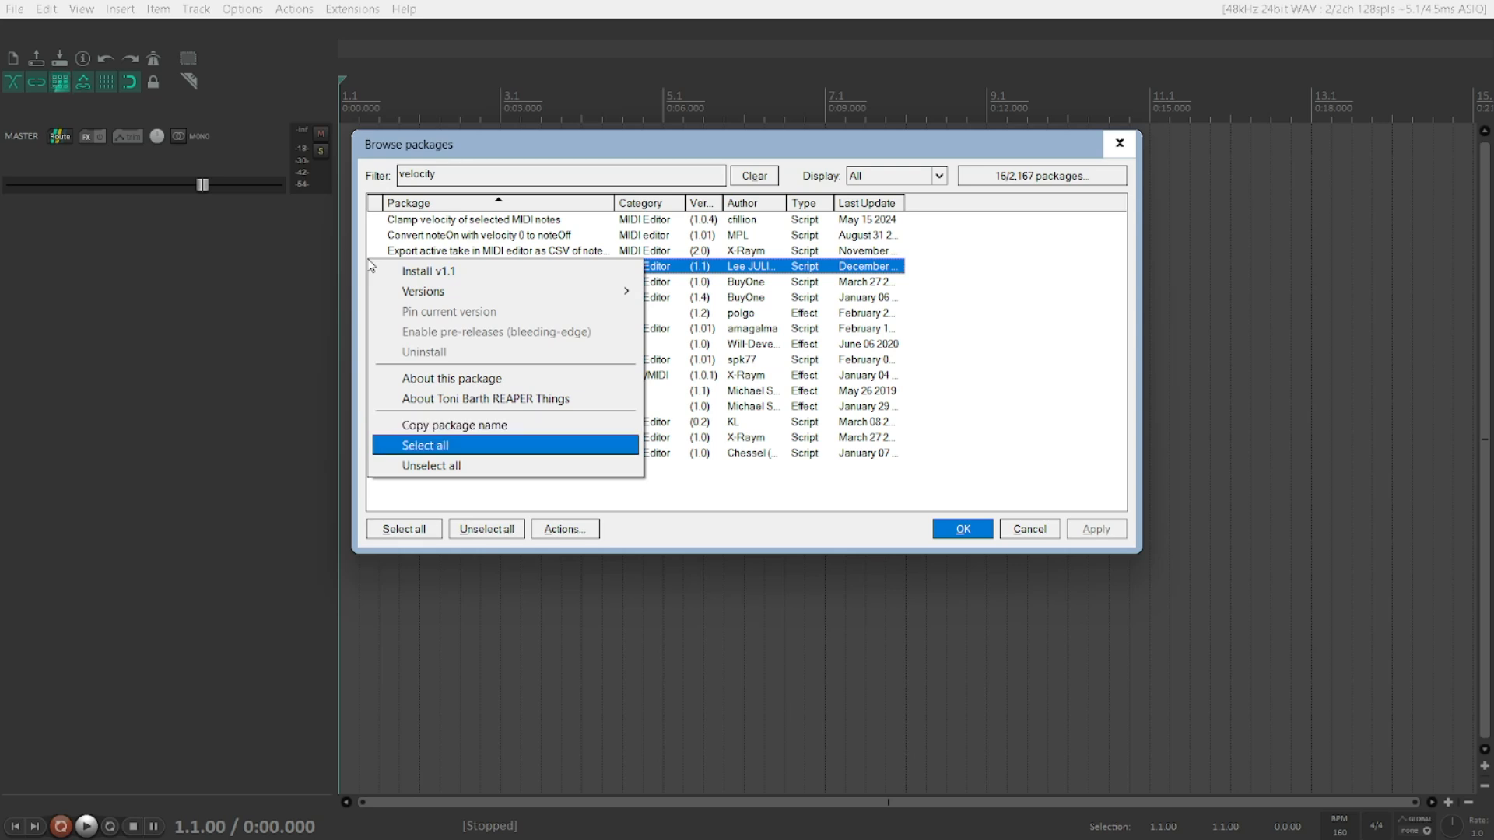
key(Down)
key(Down)
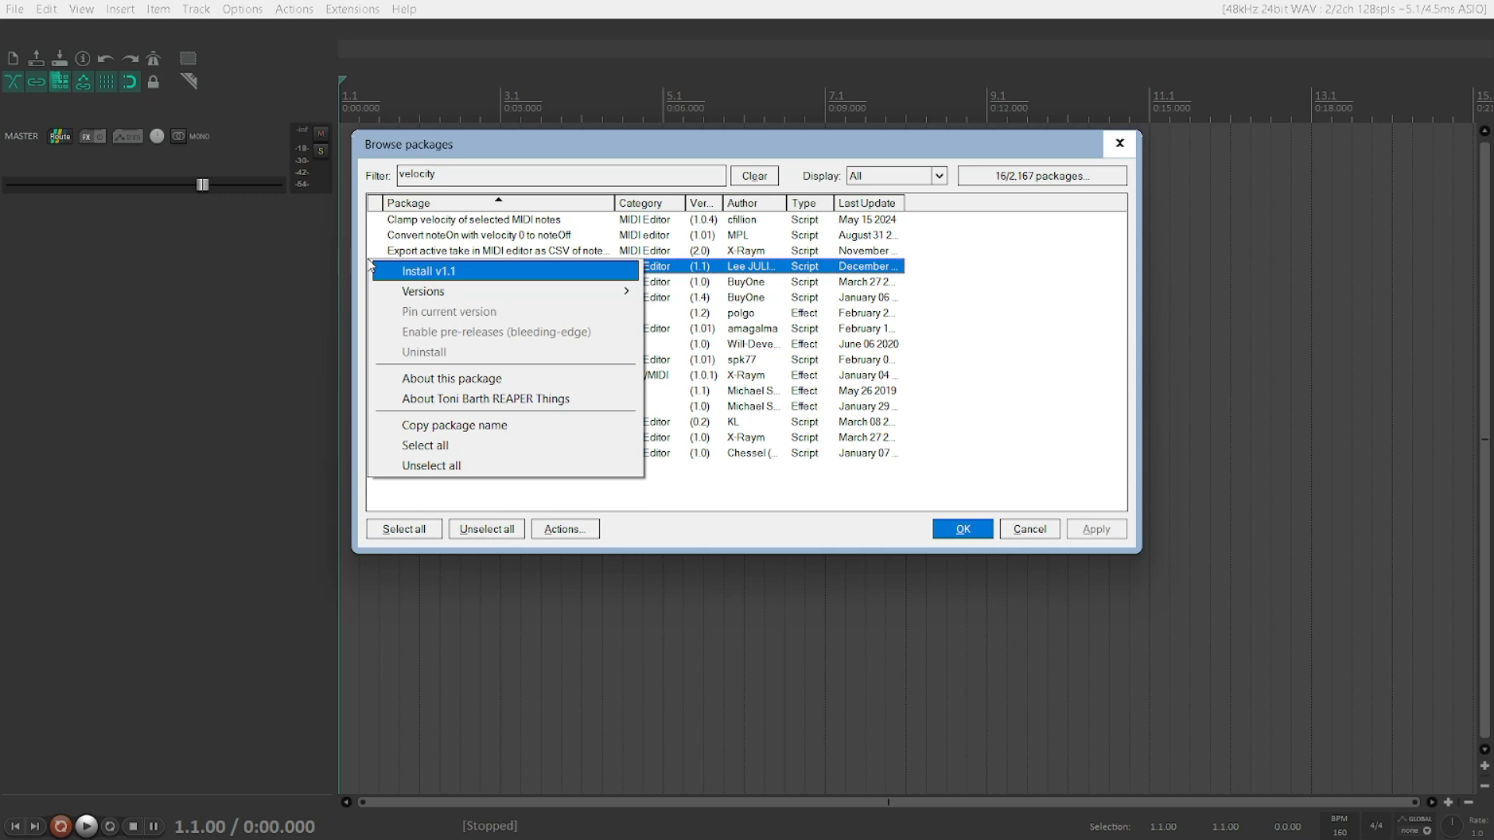
key(Return)
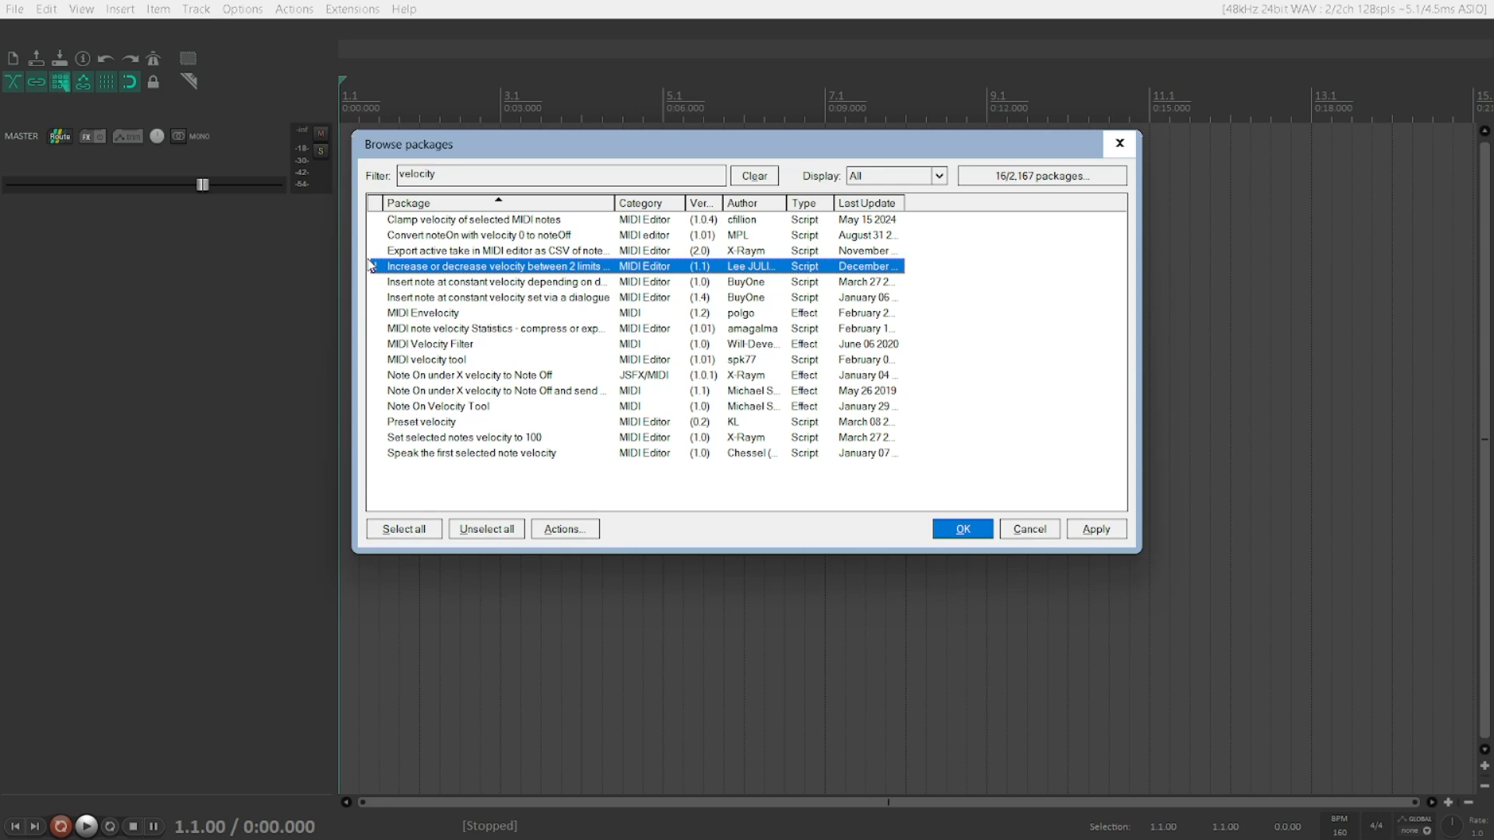
Step: Apply the package installation and close the transaction report
key(Tab)
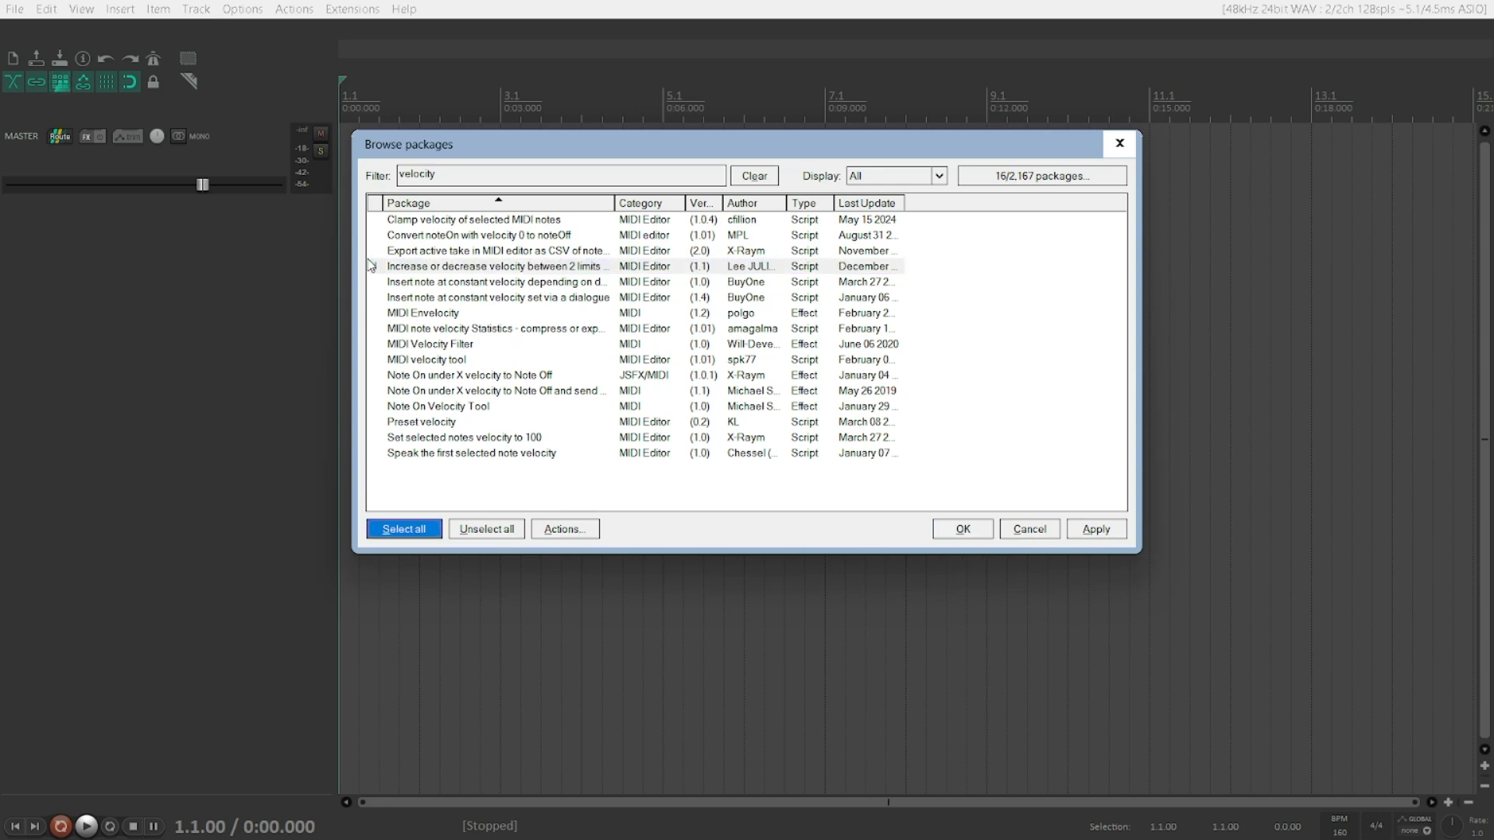
key(shift+Tab)
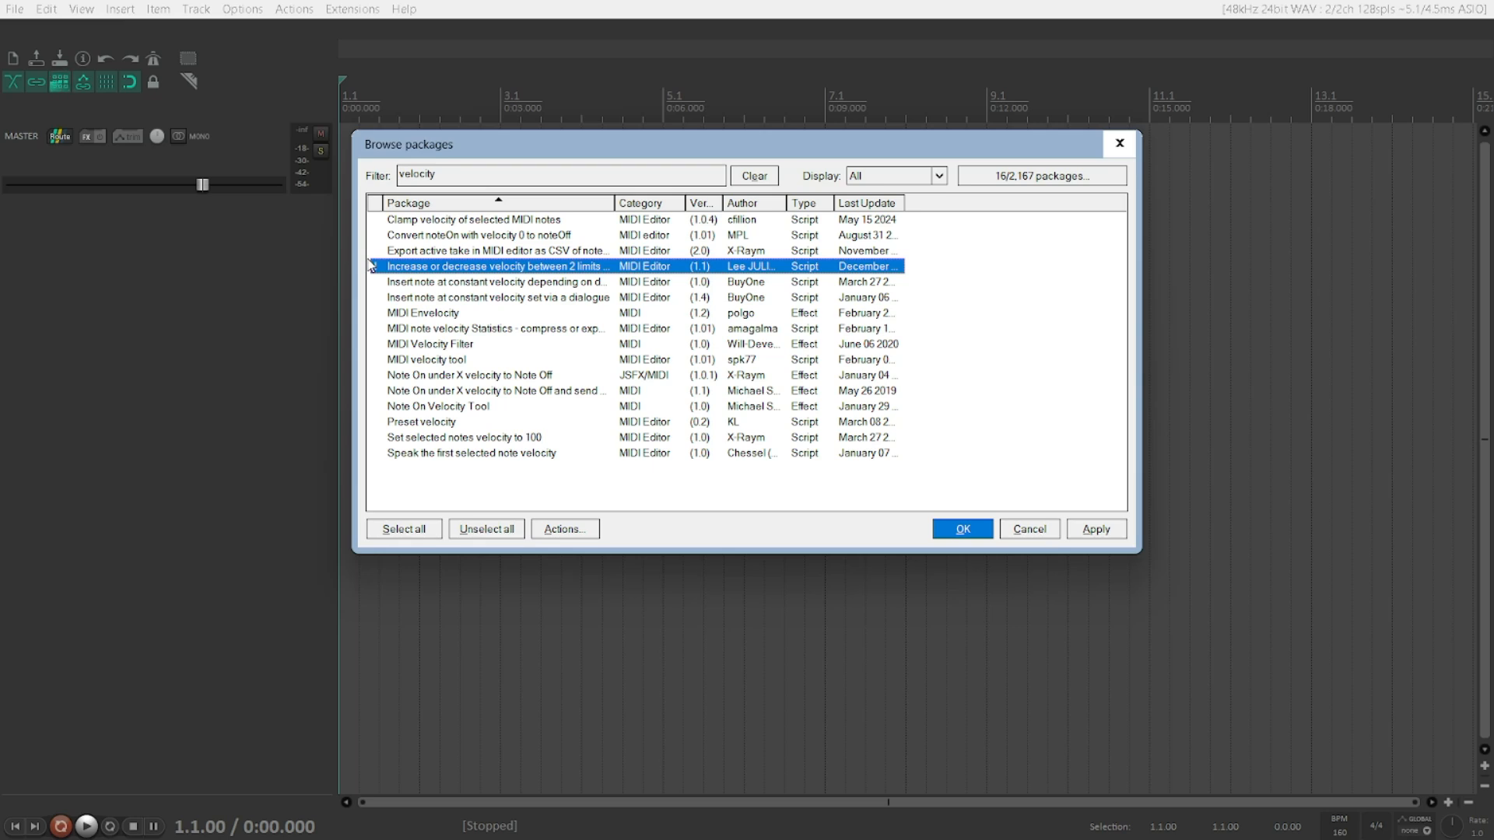
key(Return)
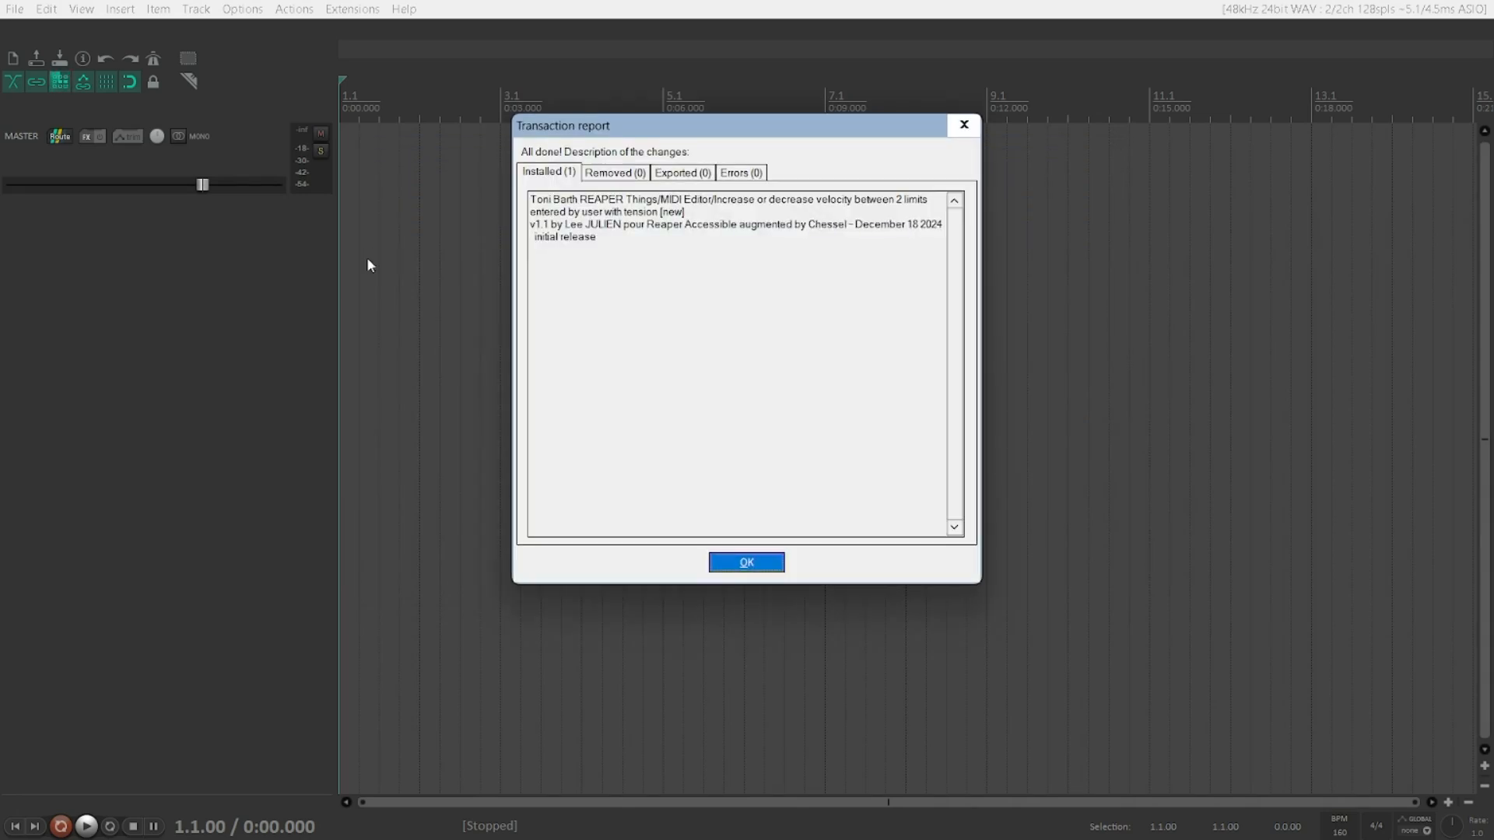
key(Return)
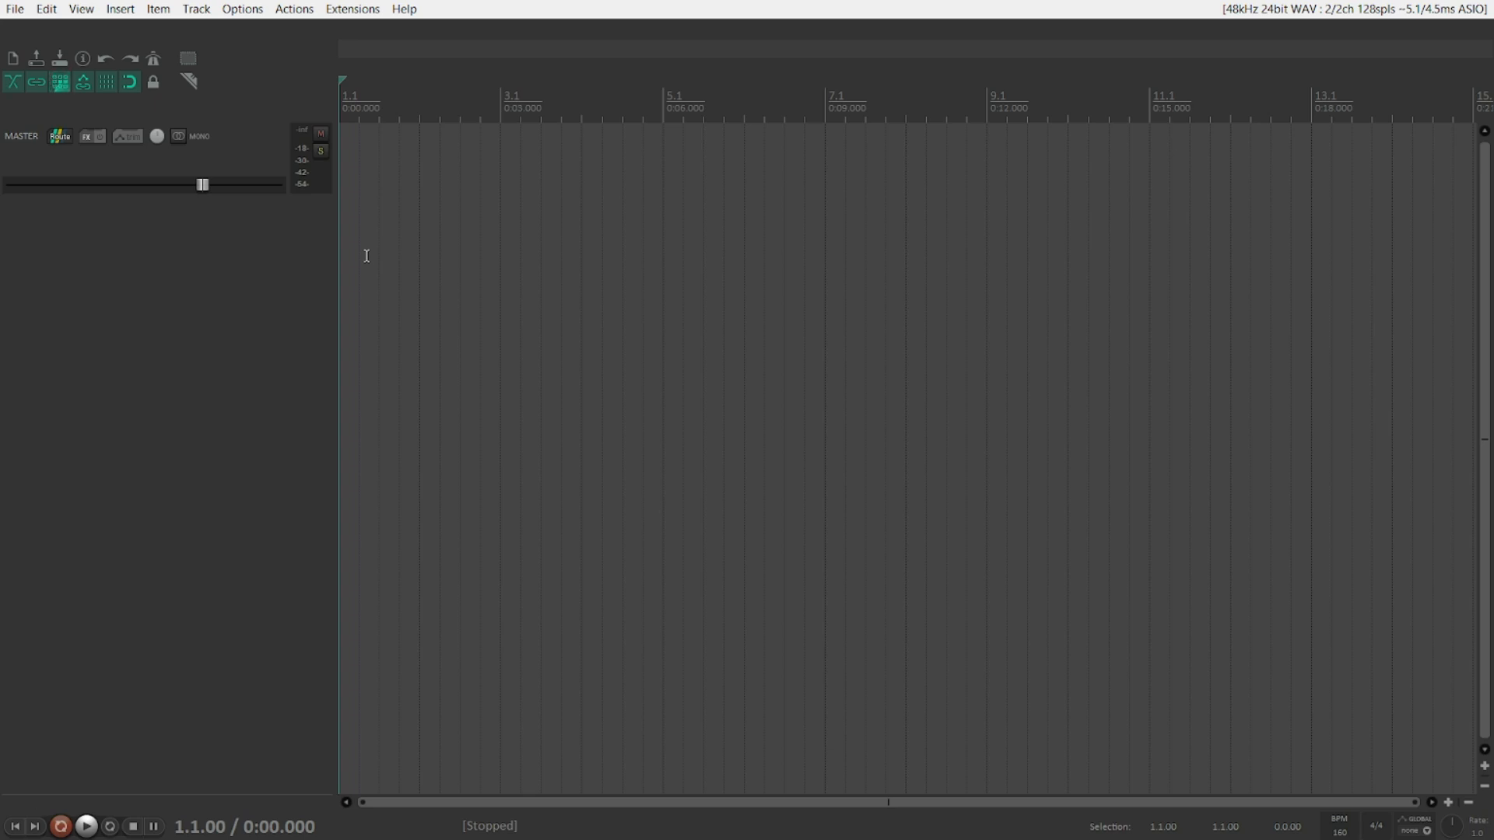
Step: Open the LABS track's MIDI item in the MIDI editor
key(alt+i)
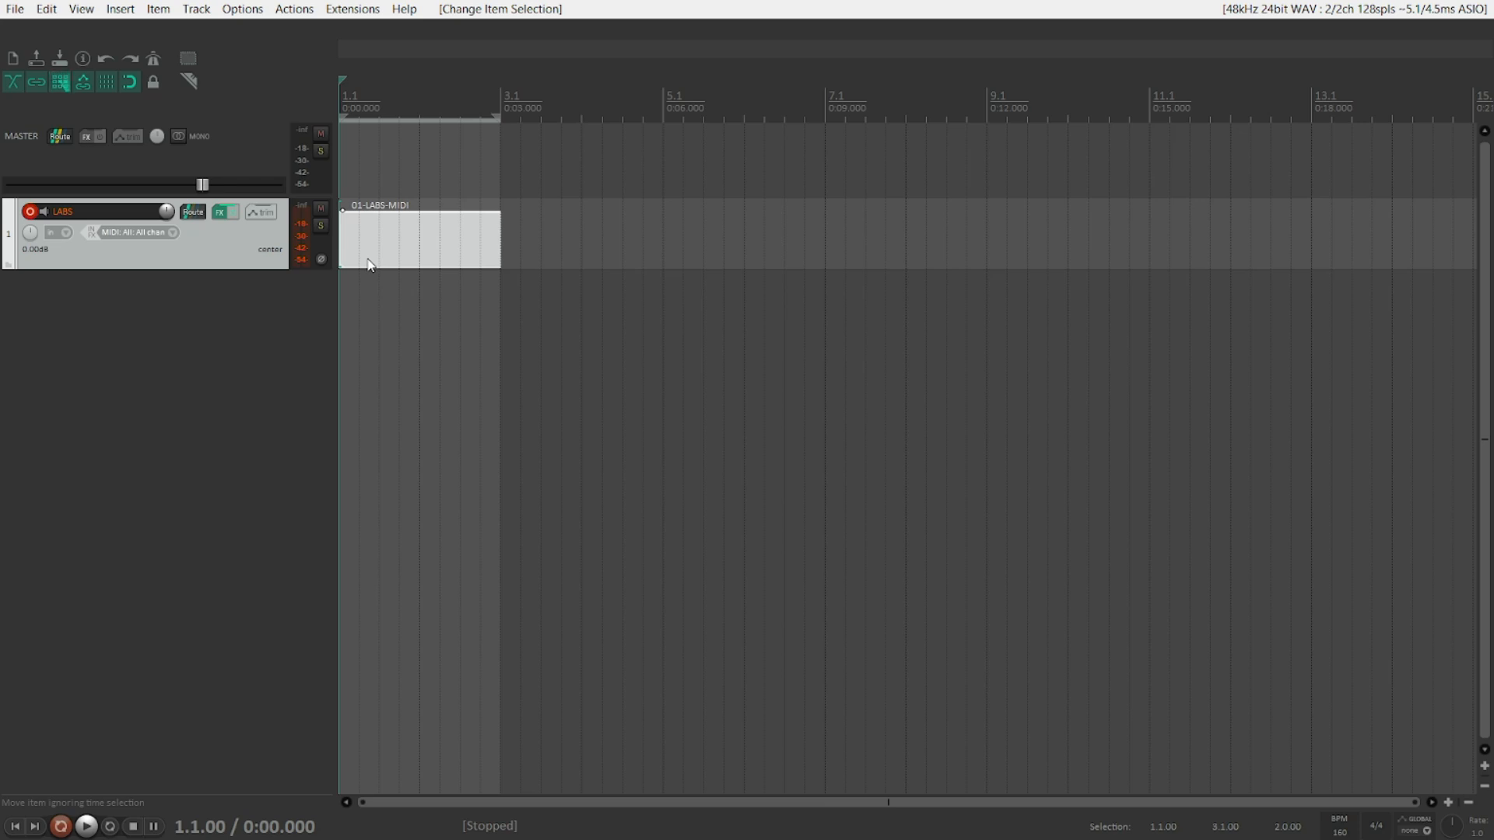
double_click(369, 265)
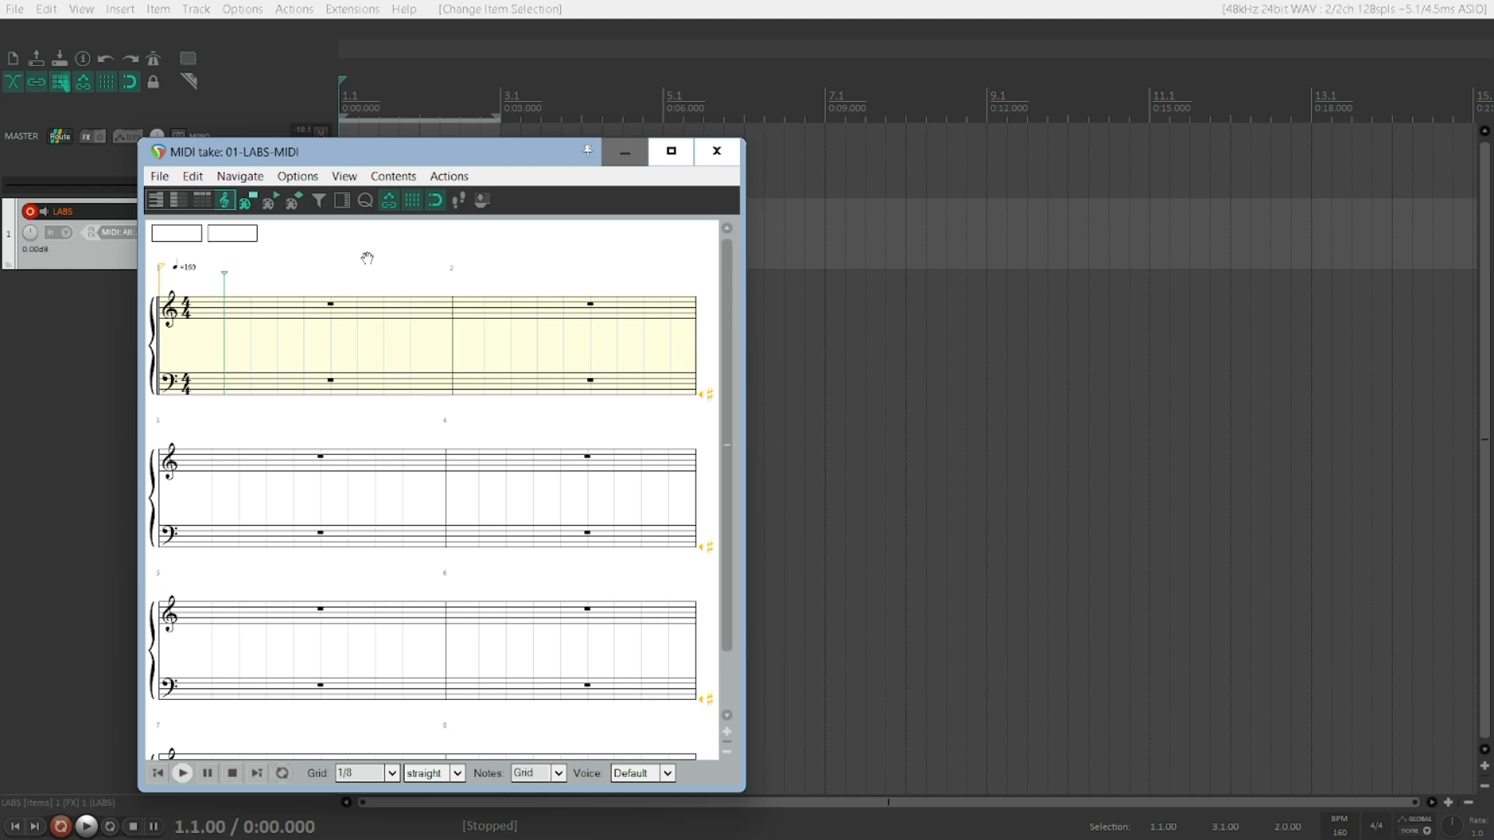
Step: Insert a run of eighth notes on the bass staff across the first measures
key(i)
key(i)
key(i)
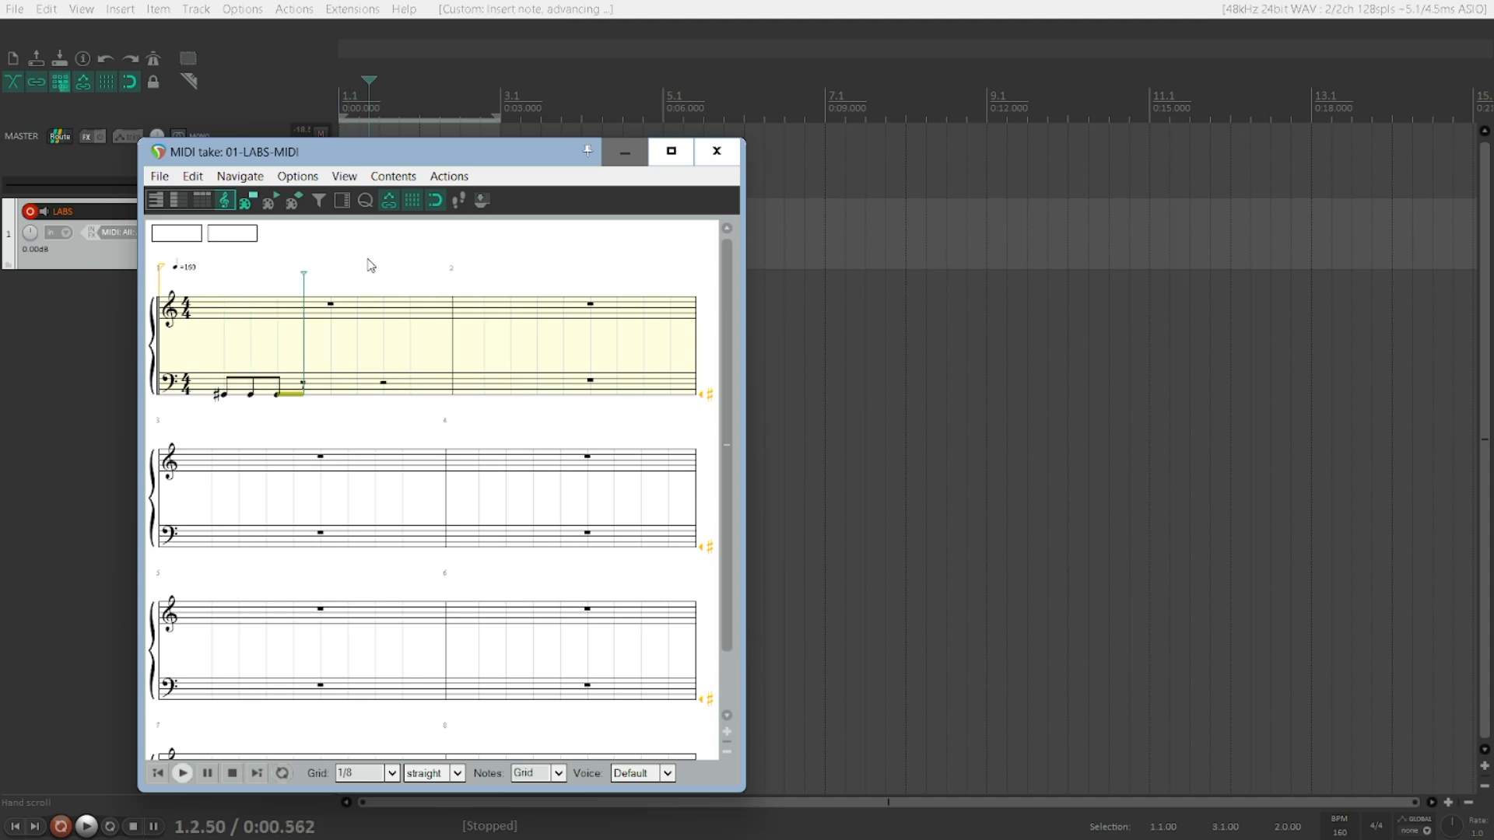
key(i)
key(i)
key(i)
key(i)
key(i)
key(i)
key(i)
key(i)
key(i)
key(i)
key(i)
key(i)
key(i)
key(i)
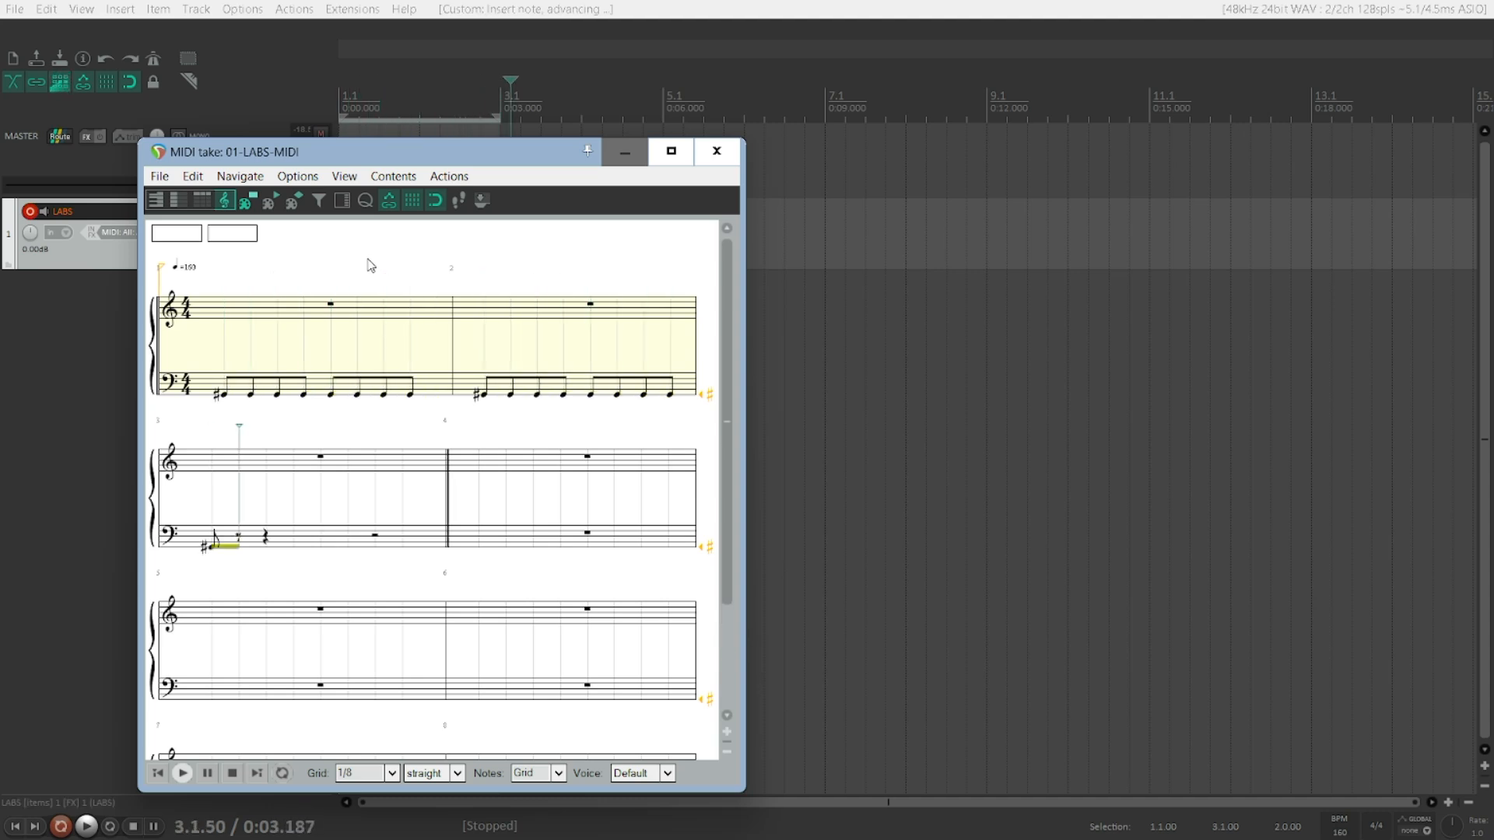
key(i)
key(i)
key(i)
key(i)
key(i)
key(i)
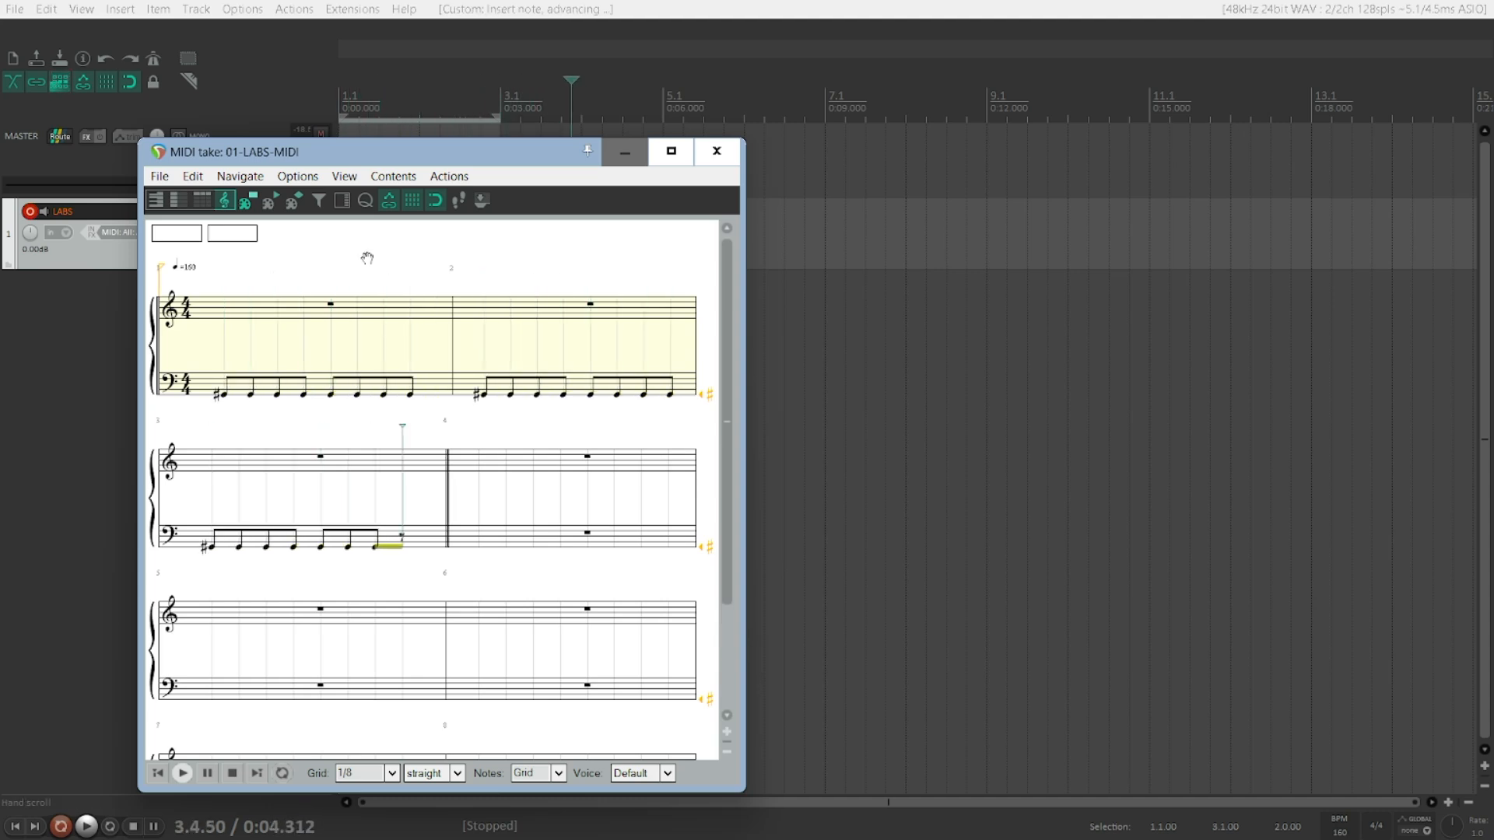
Step: Play back the inserted notes from the start, then close the MIDI editor
key(Home)
key(space)
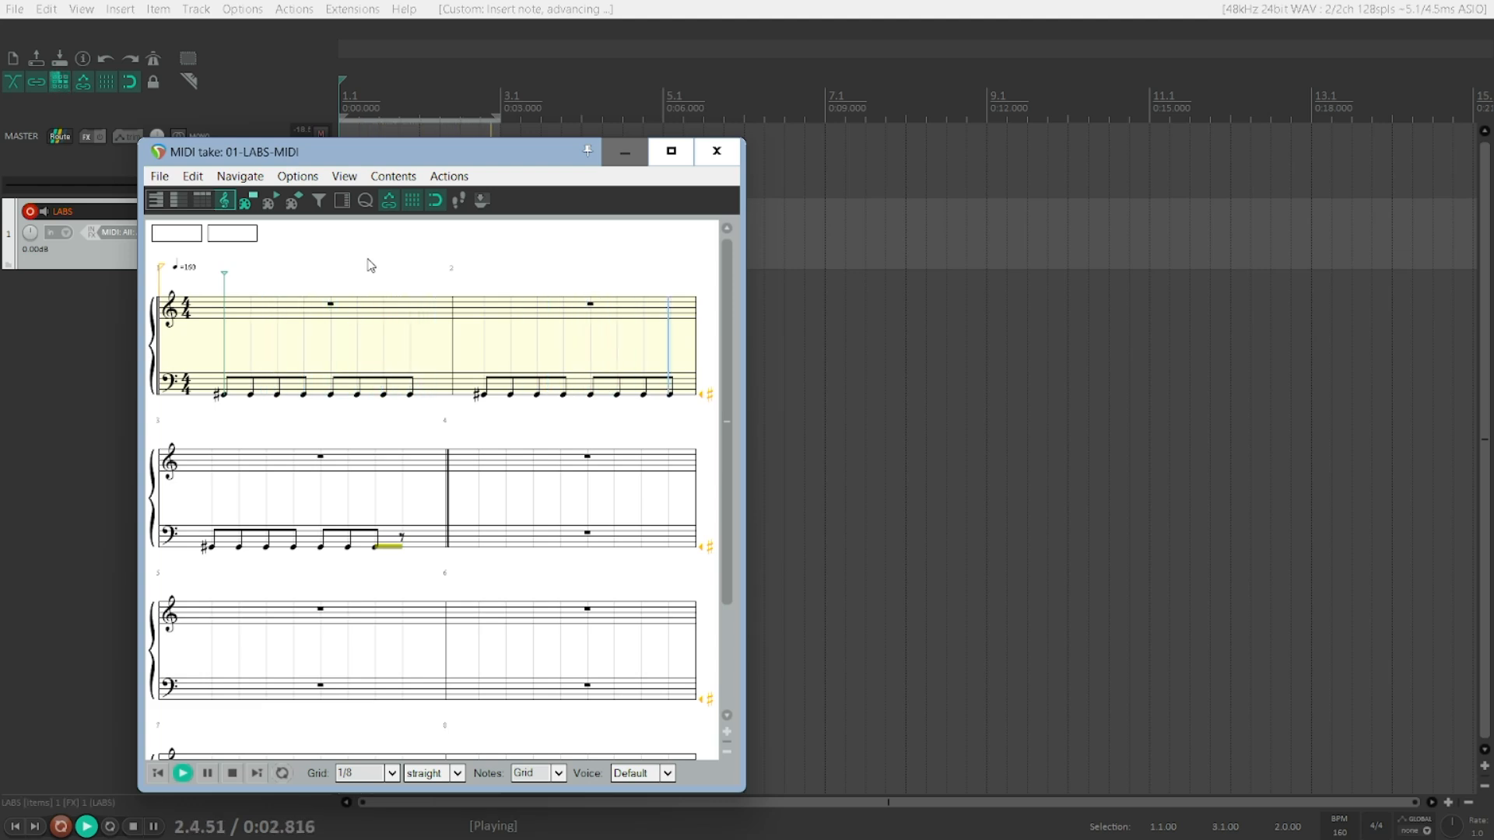
key(space)
key(Escape)
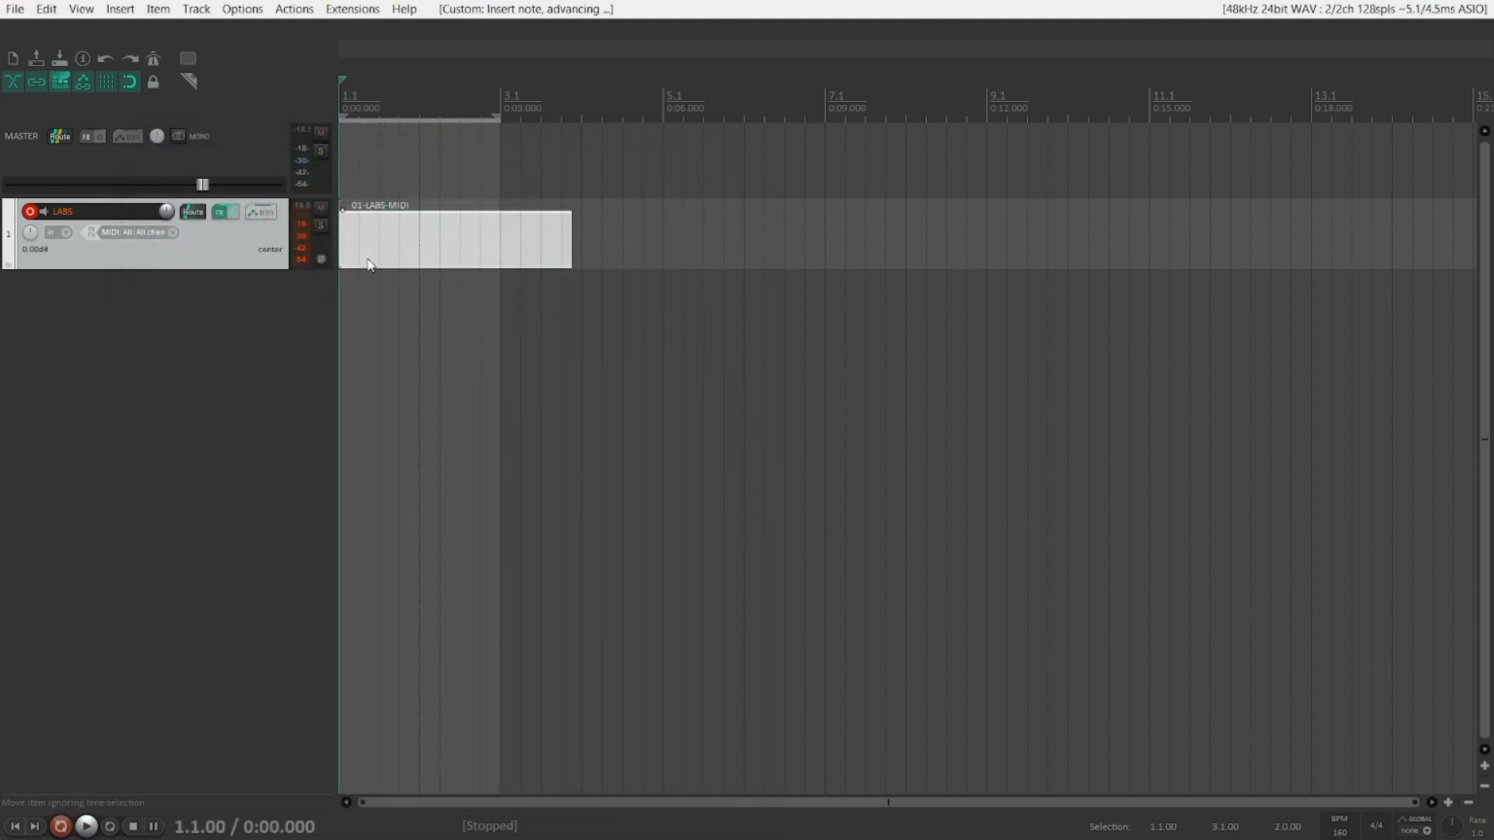
Step: Select the MIDI item, open the action list, and filter it for "increase"
click(370, 264)
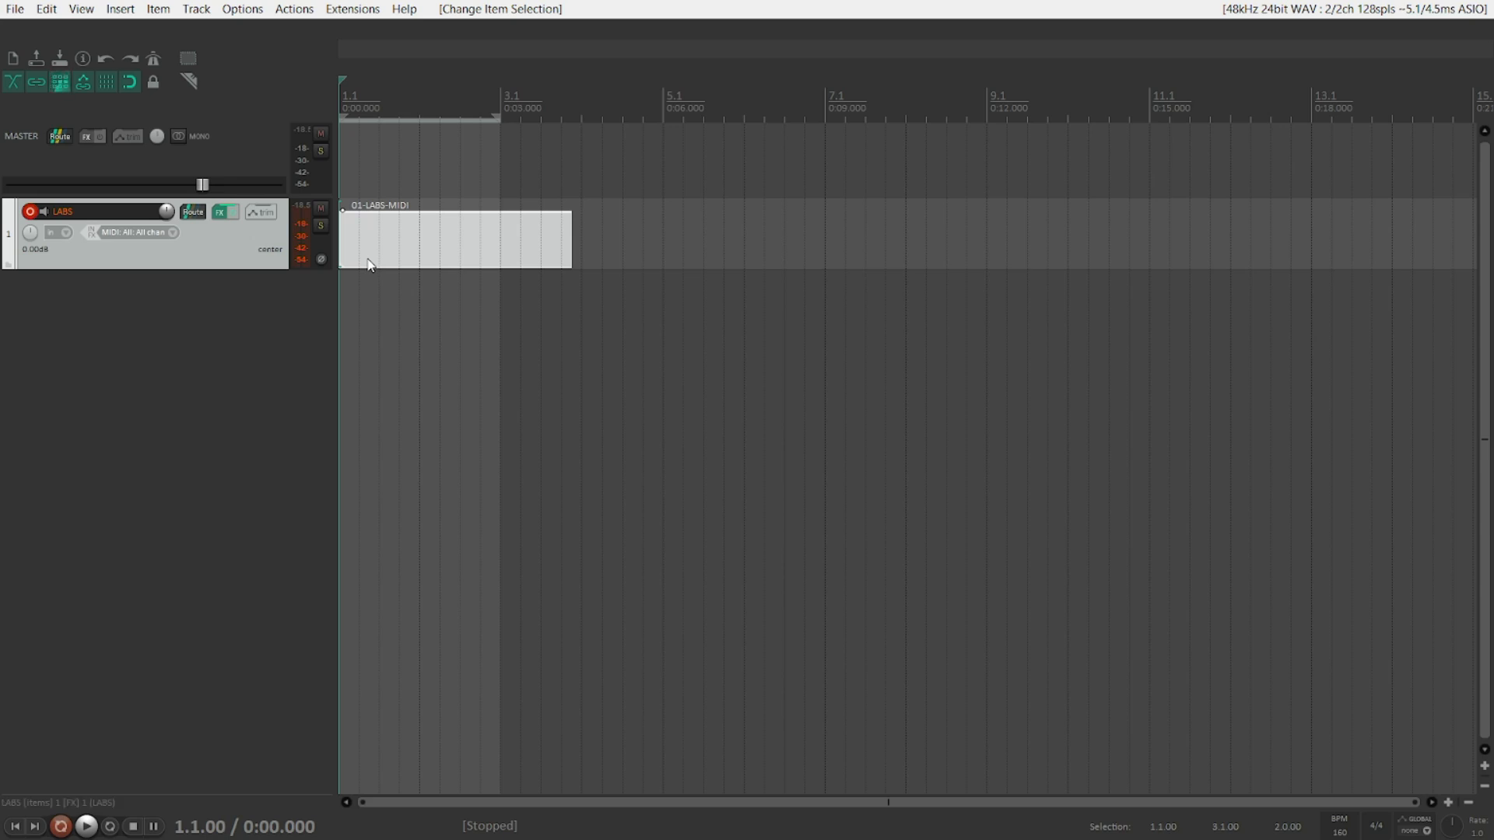
key(shift+slash)
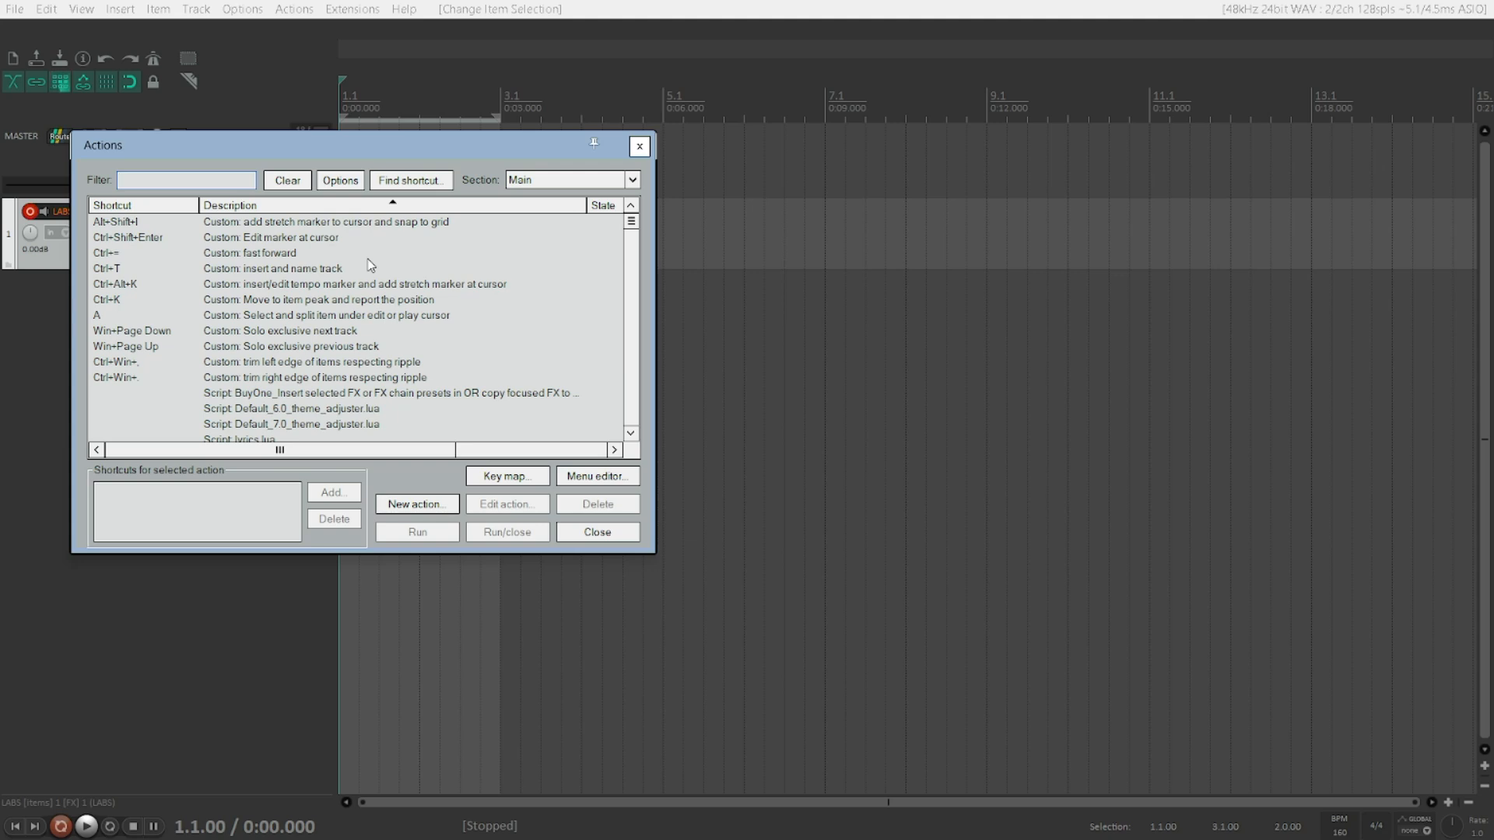
text(increase)
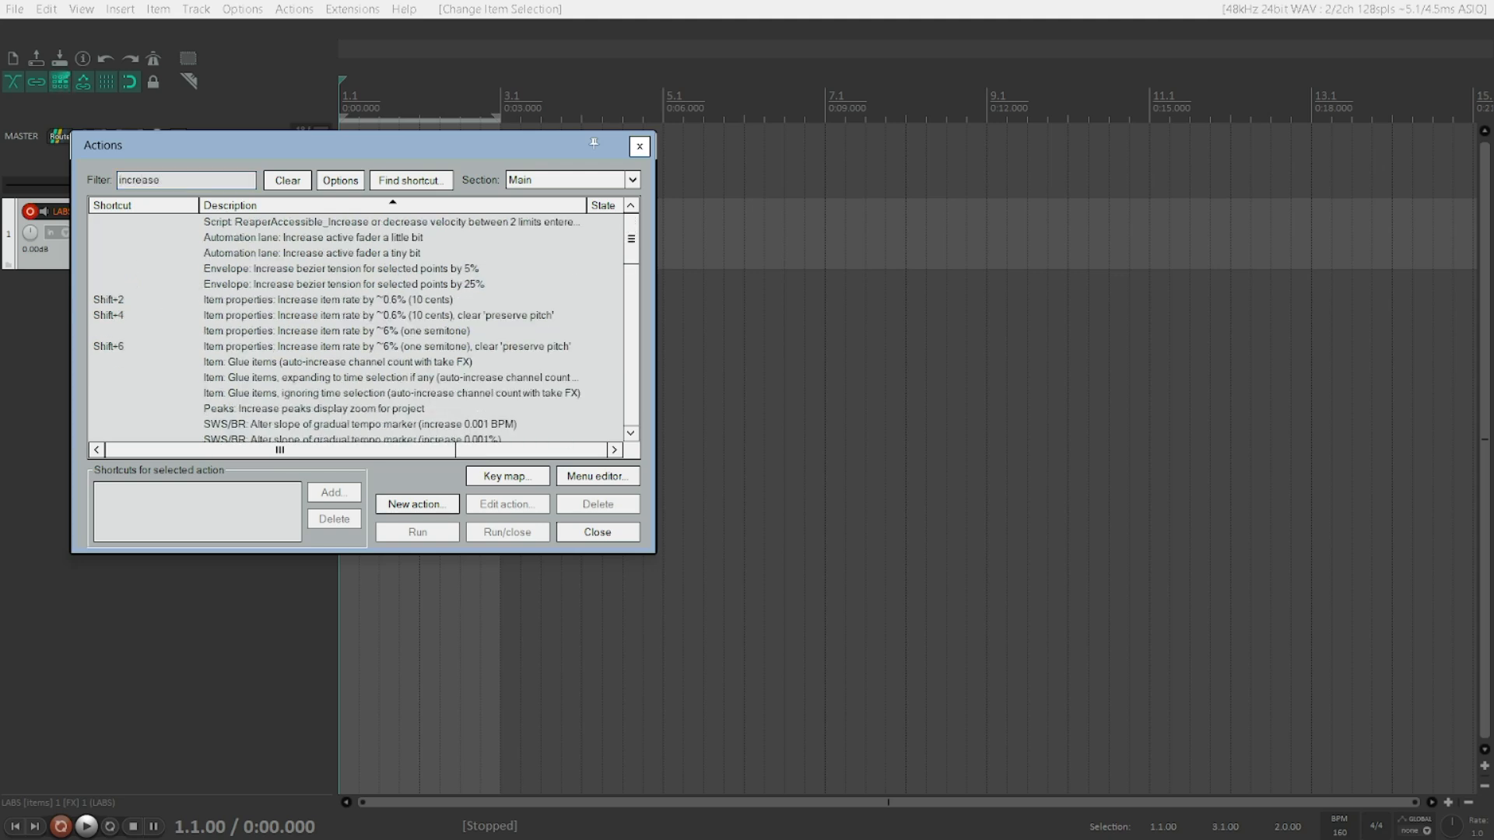
key(Down)
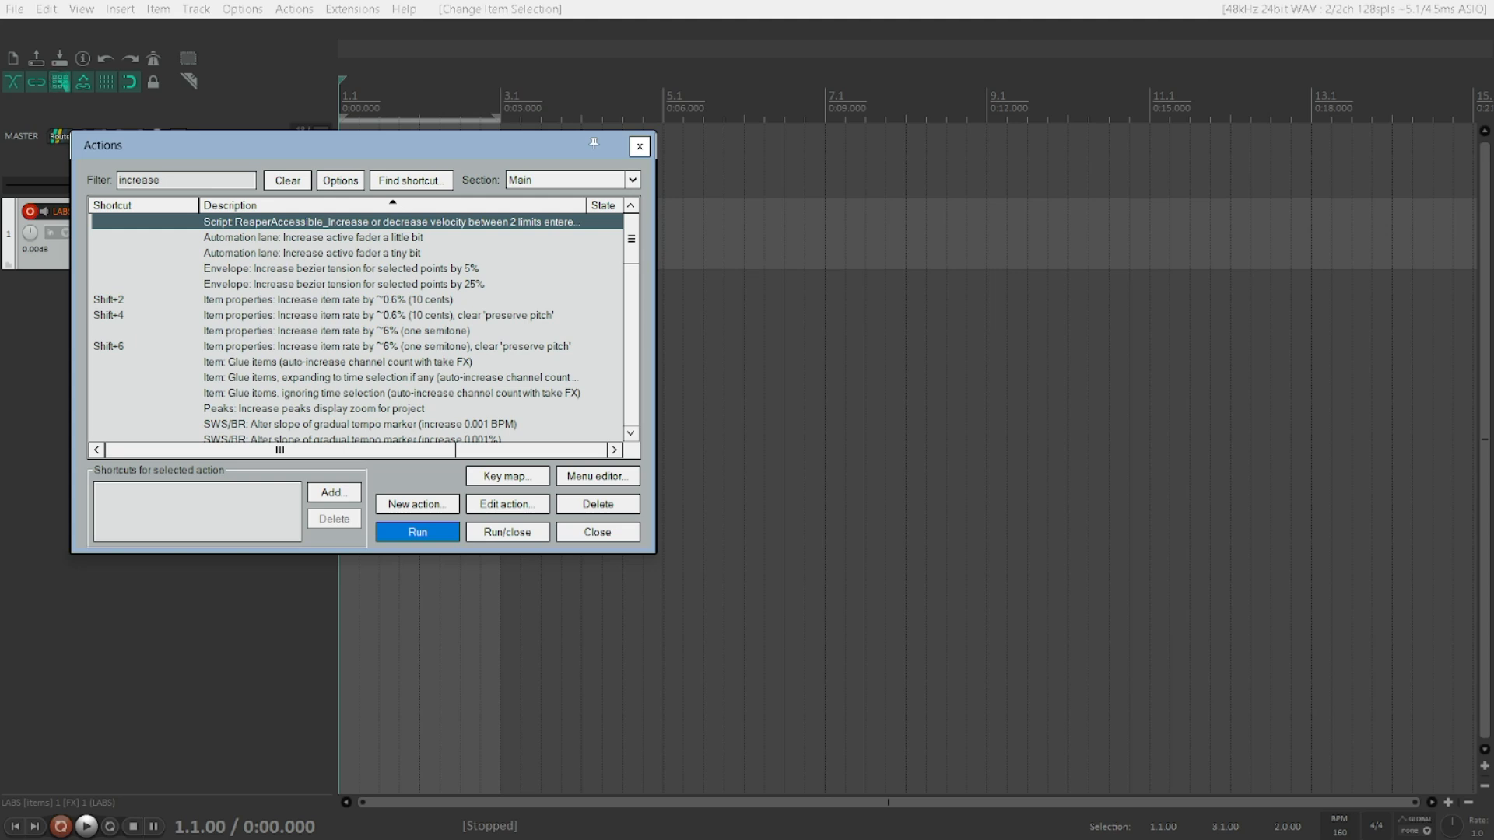
key(Down)
key(Up)
Step: Open the Load ReaScript dialog to add a script as a new action
key(Tab)
key(Tab)
key(Tab)
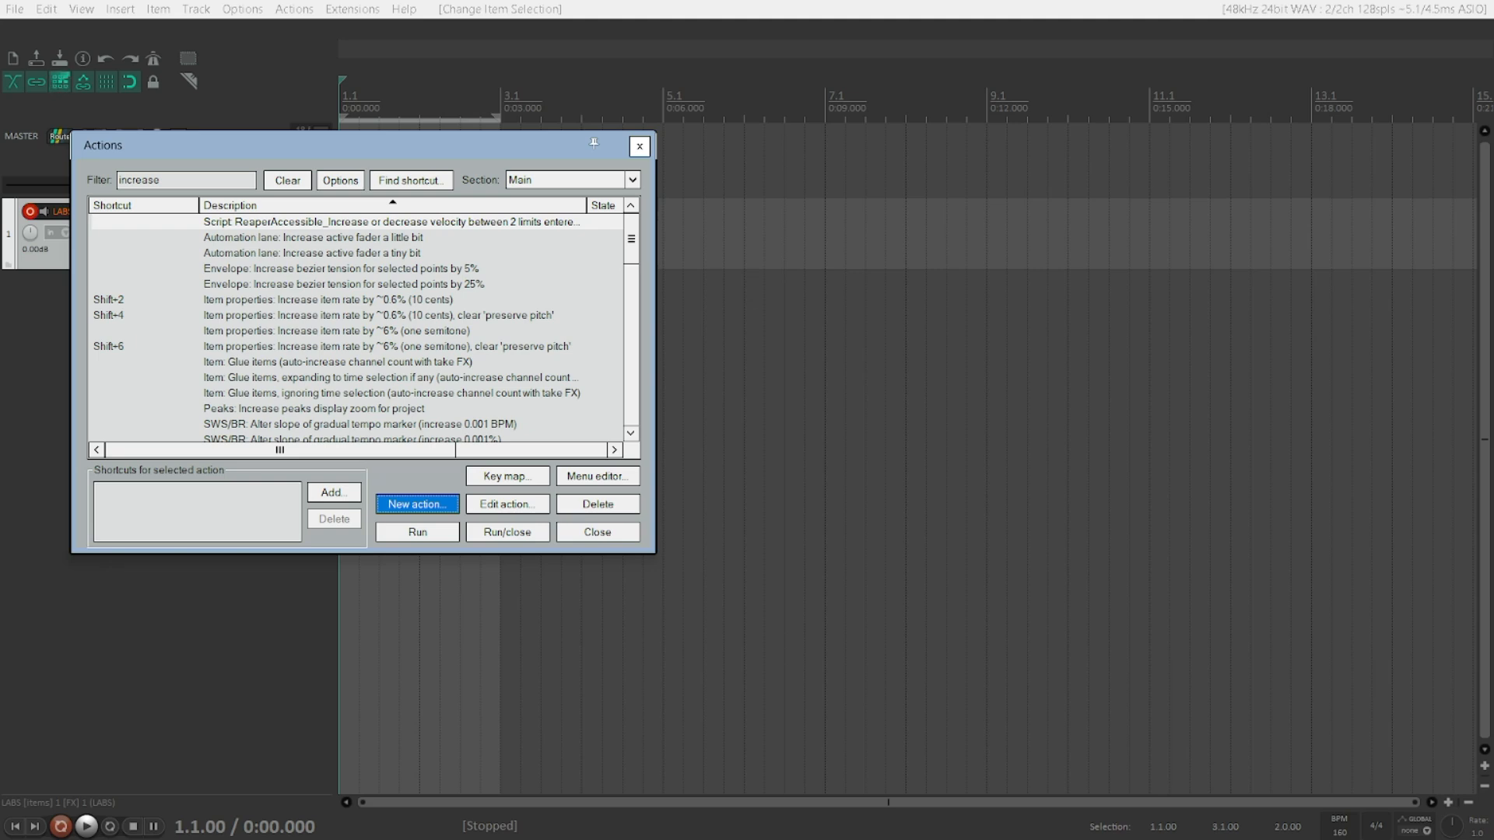
key(space)
key(Up)
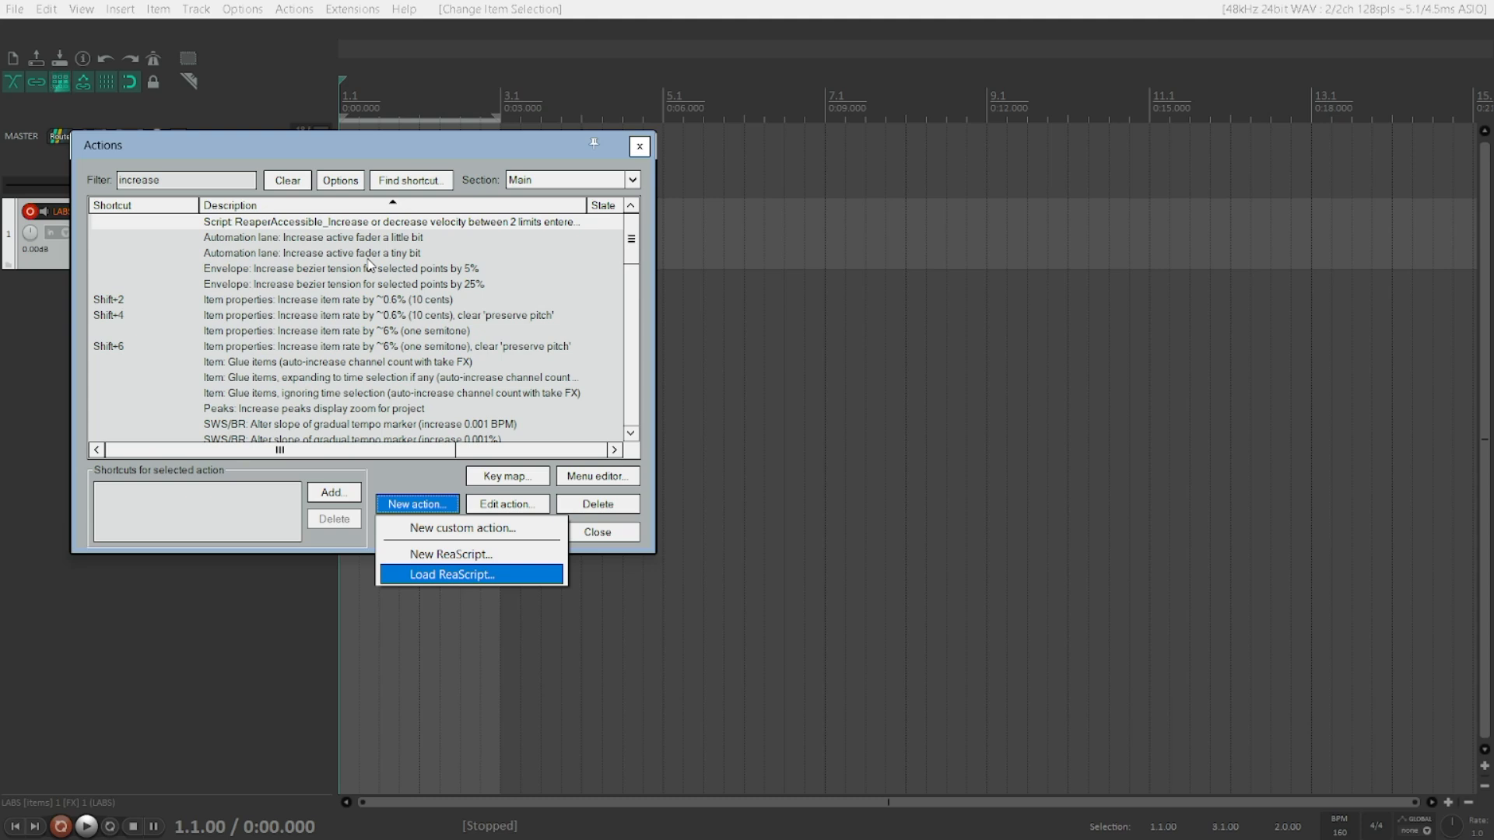
key(Return)
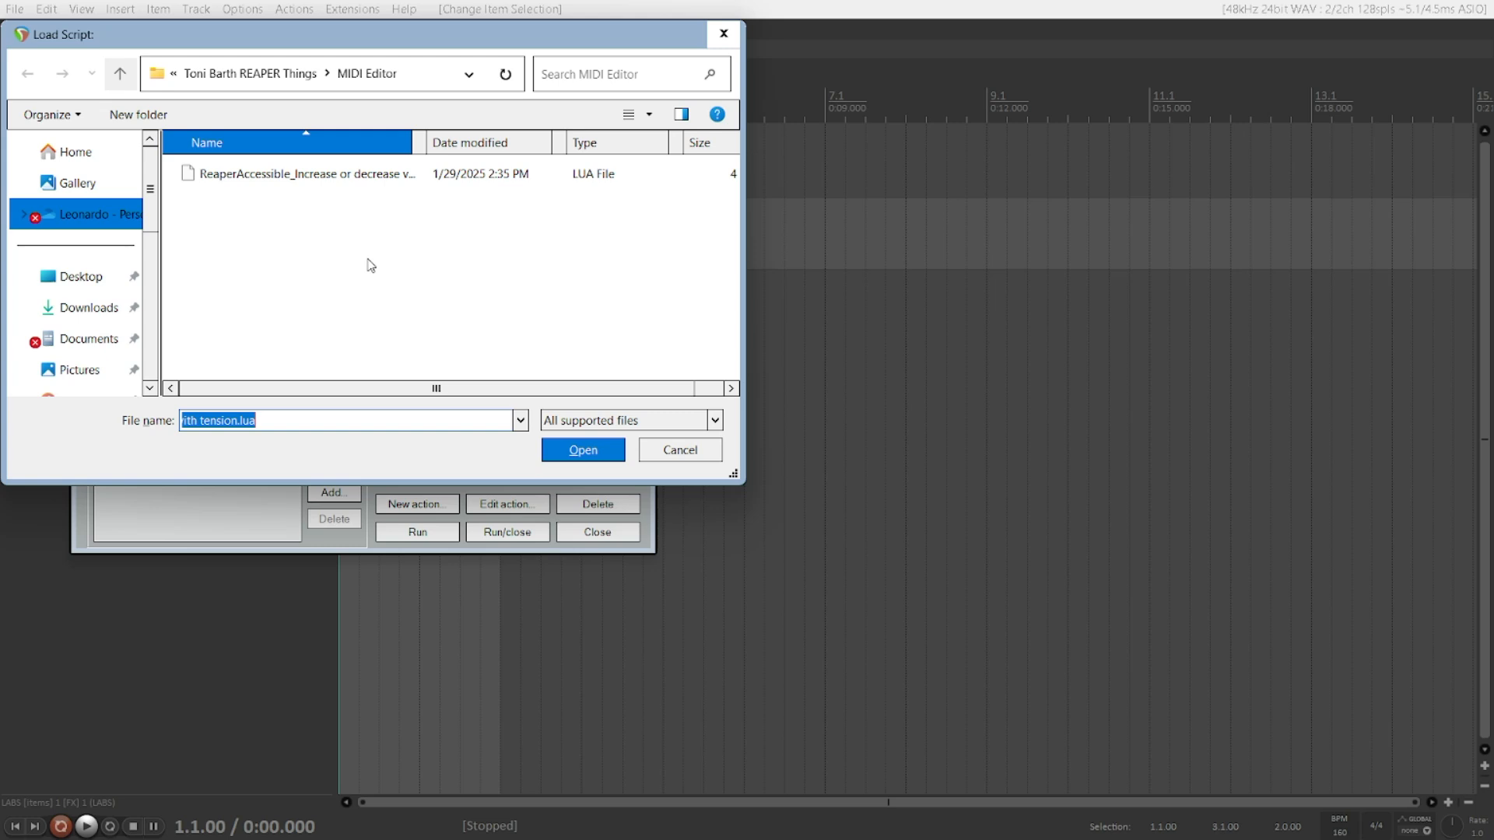
Step: Browse up to the REAPER Scripts folder and back into the Toni Barth REAPER Things folder
key(shift+Tab)
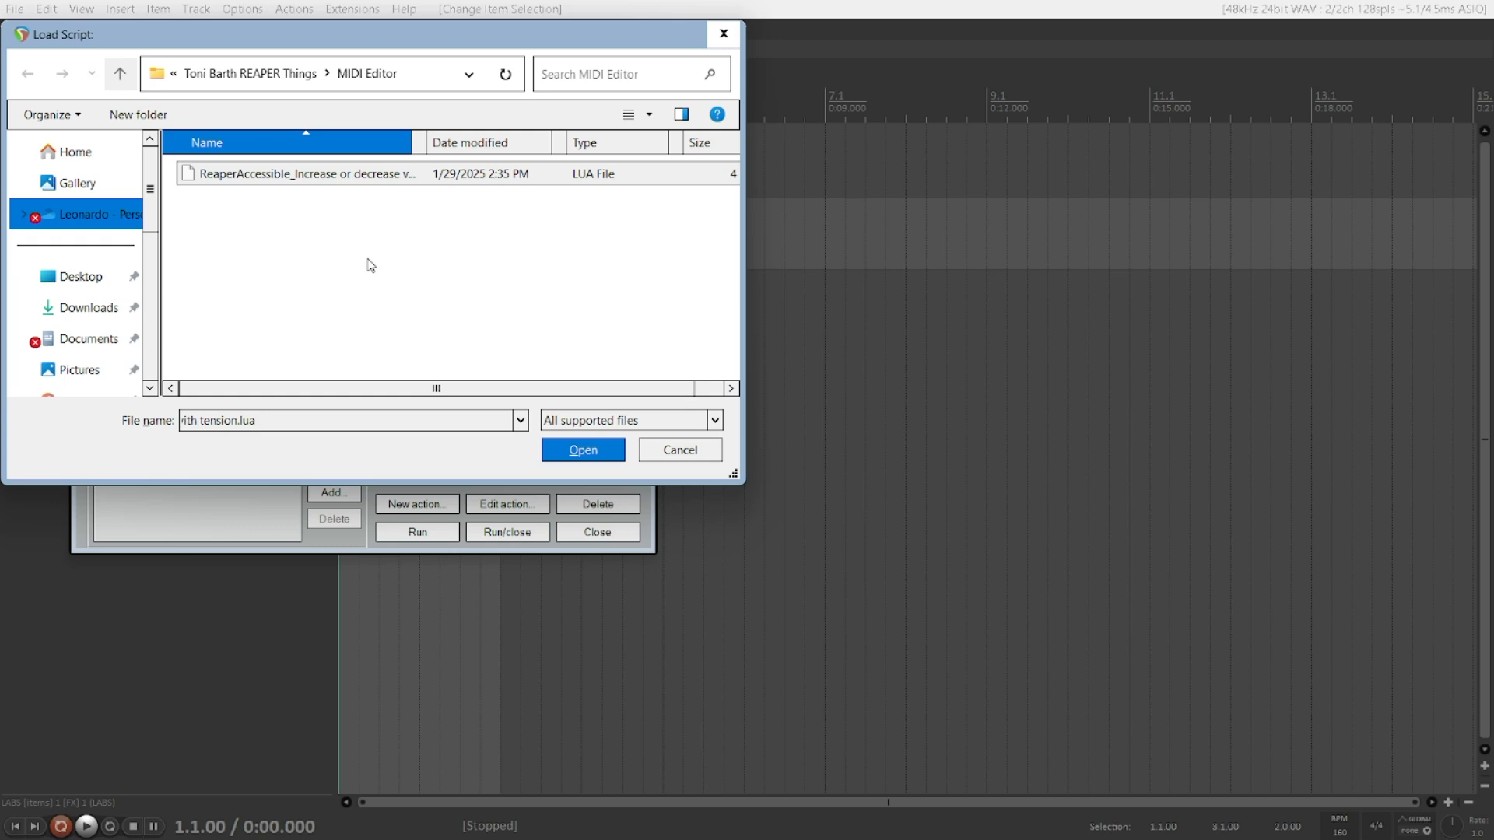
key(Down)
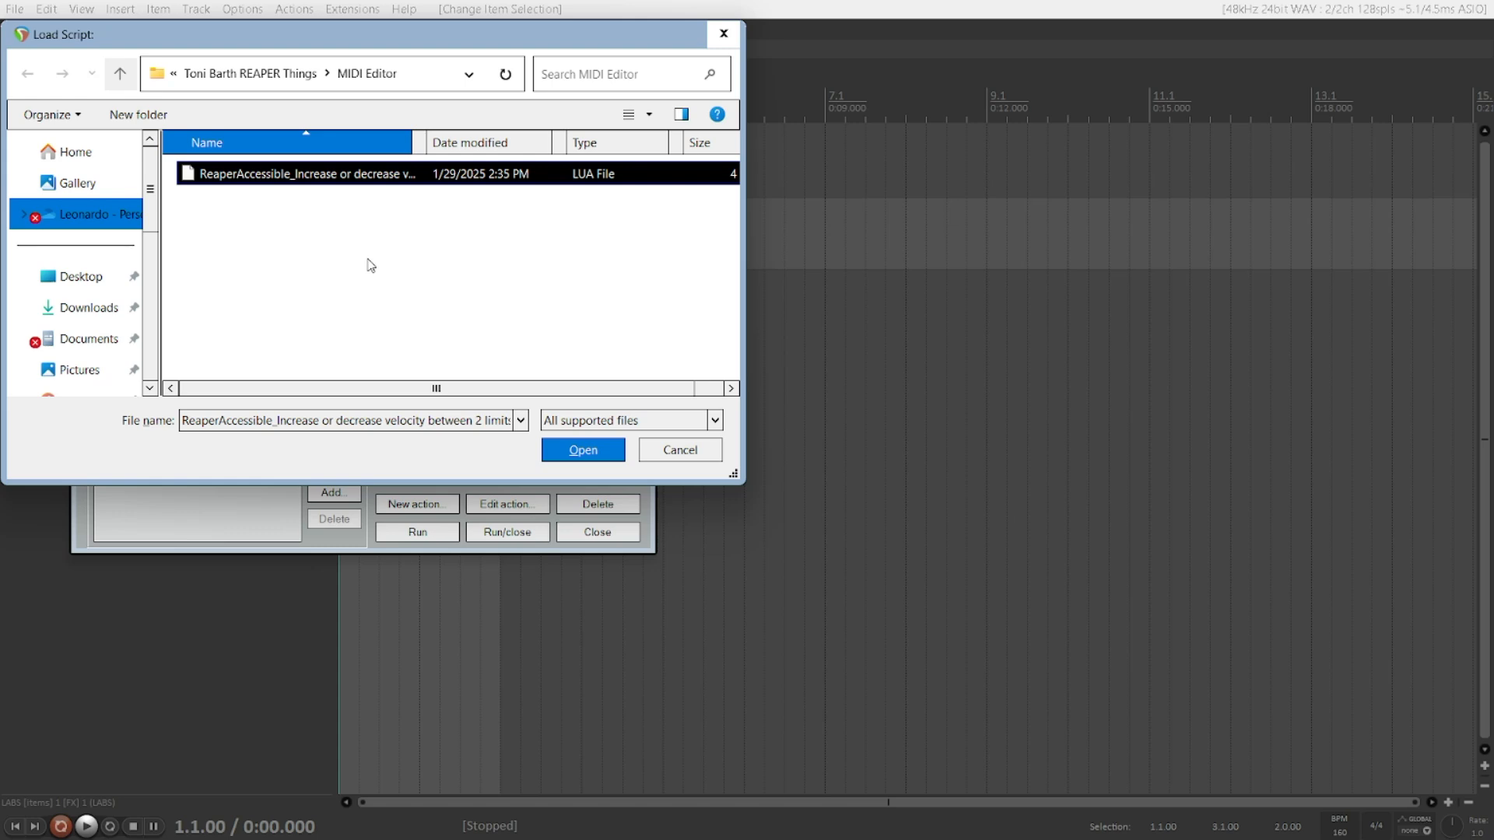
key(alt+Up)
key(alt+Up)
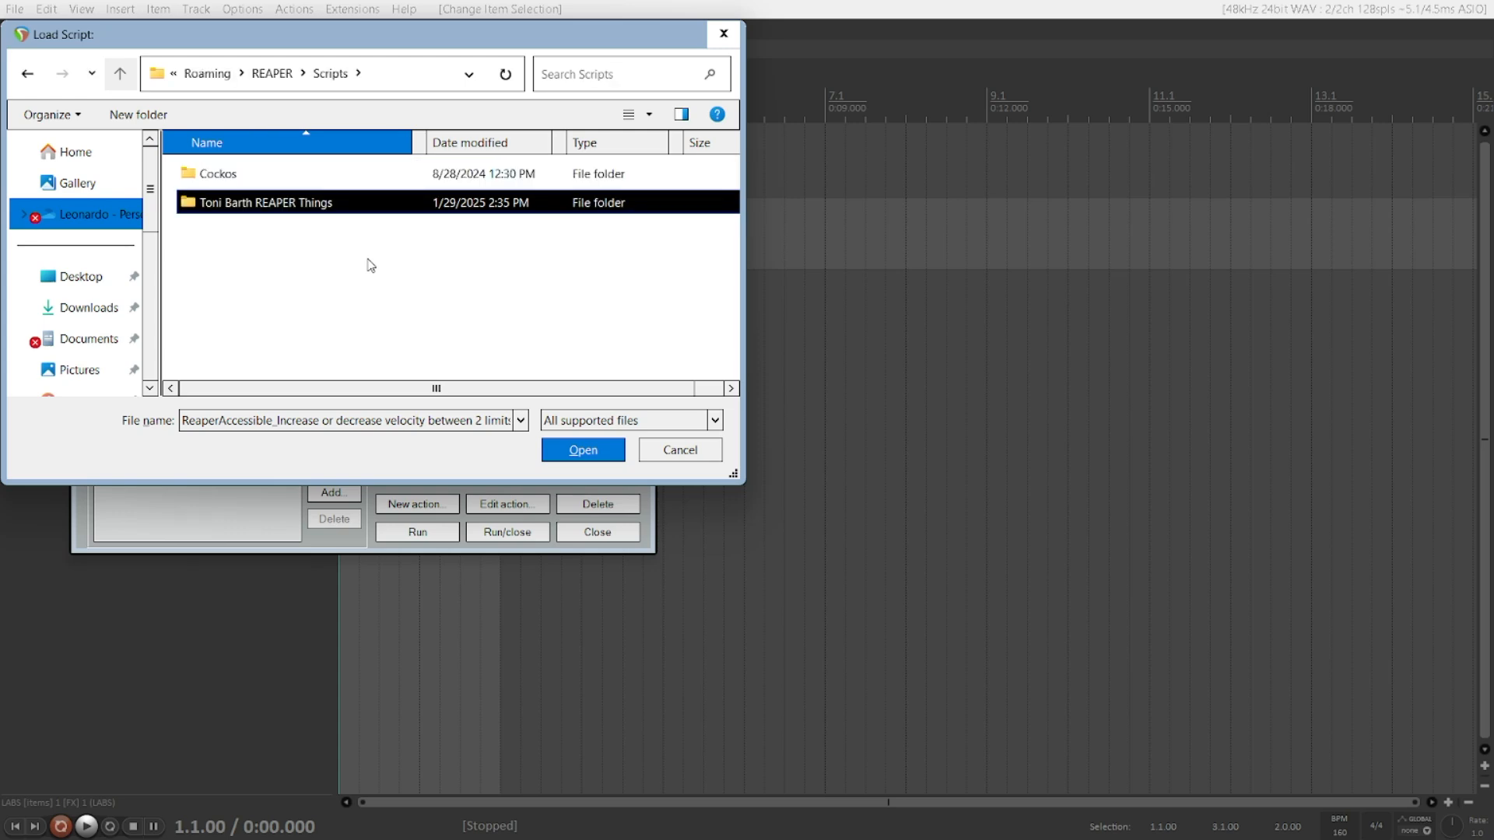
key(alt+Up)
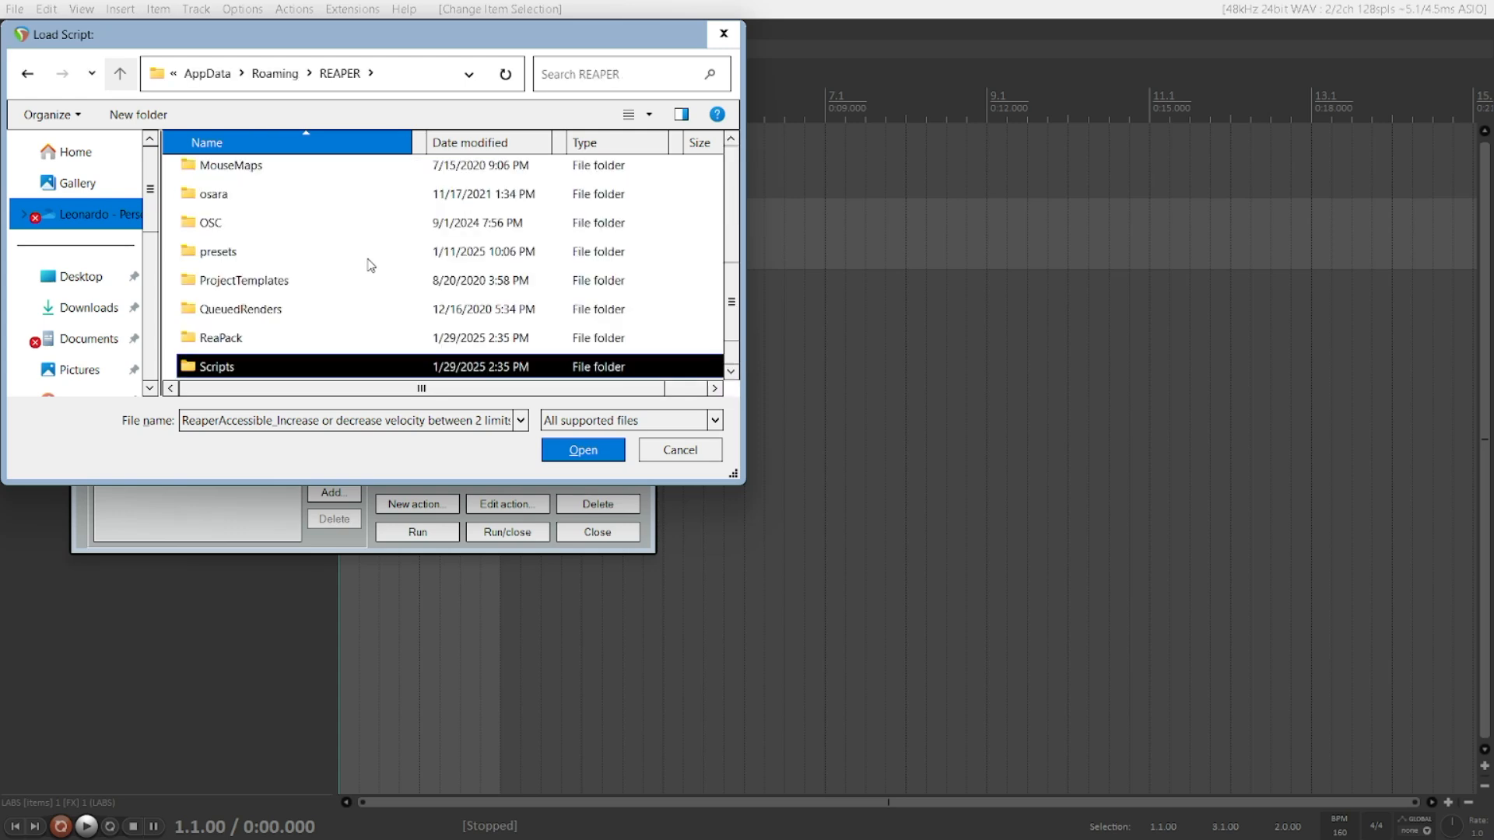
key(Up)
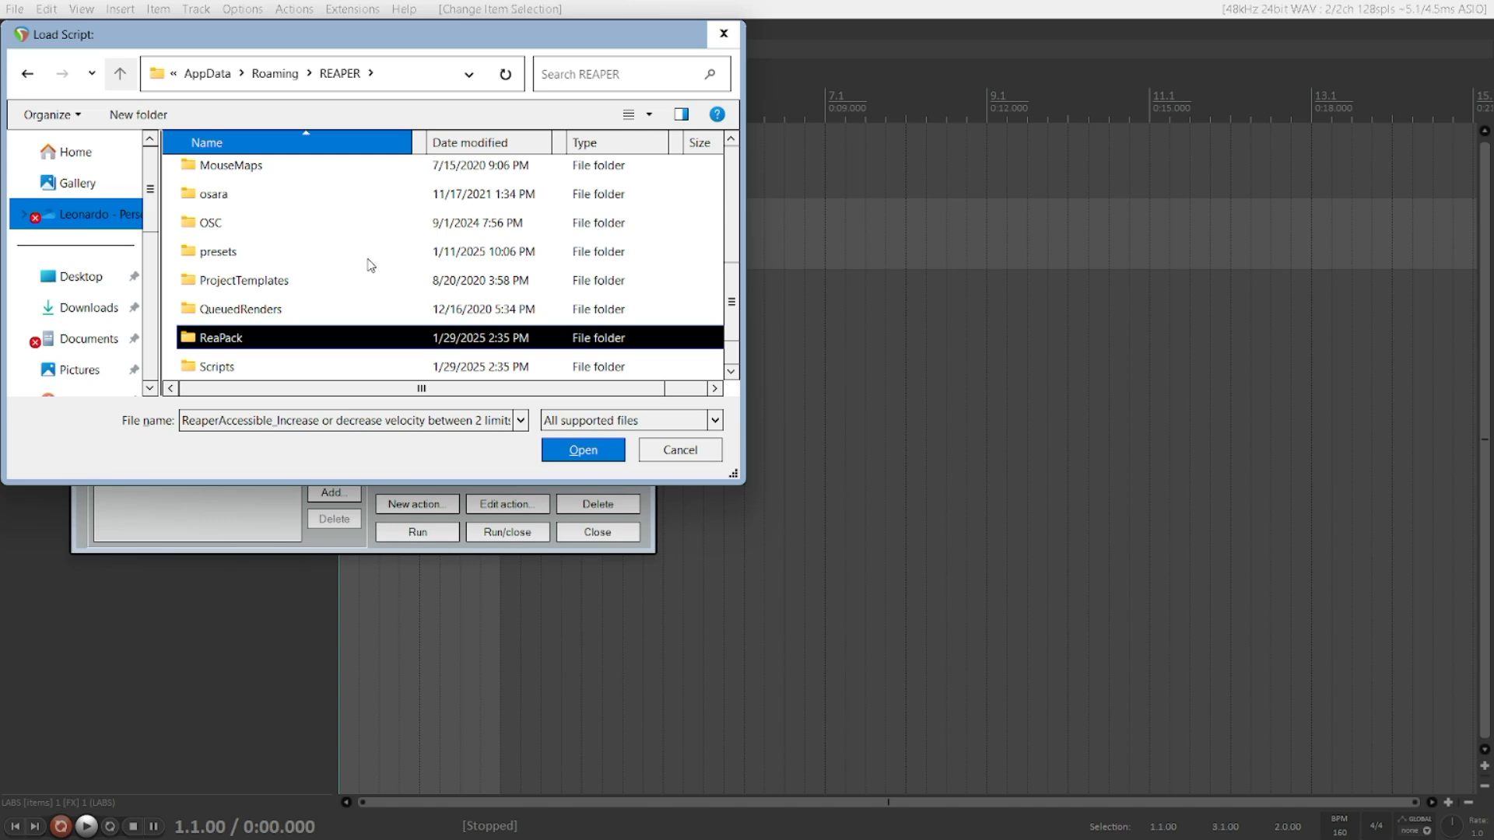
key(Down)
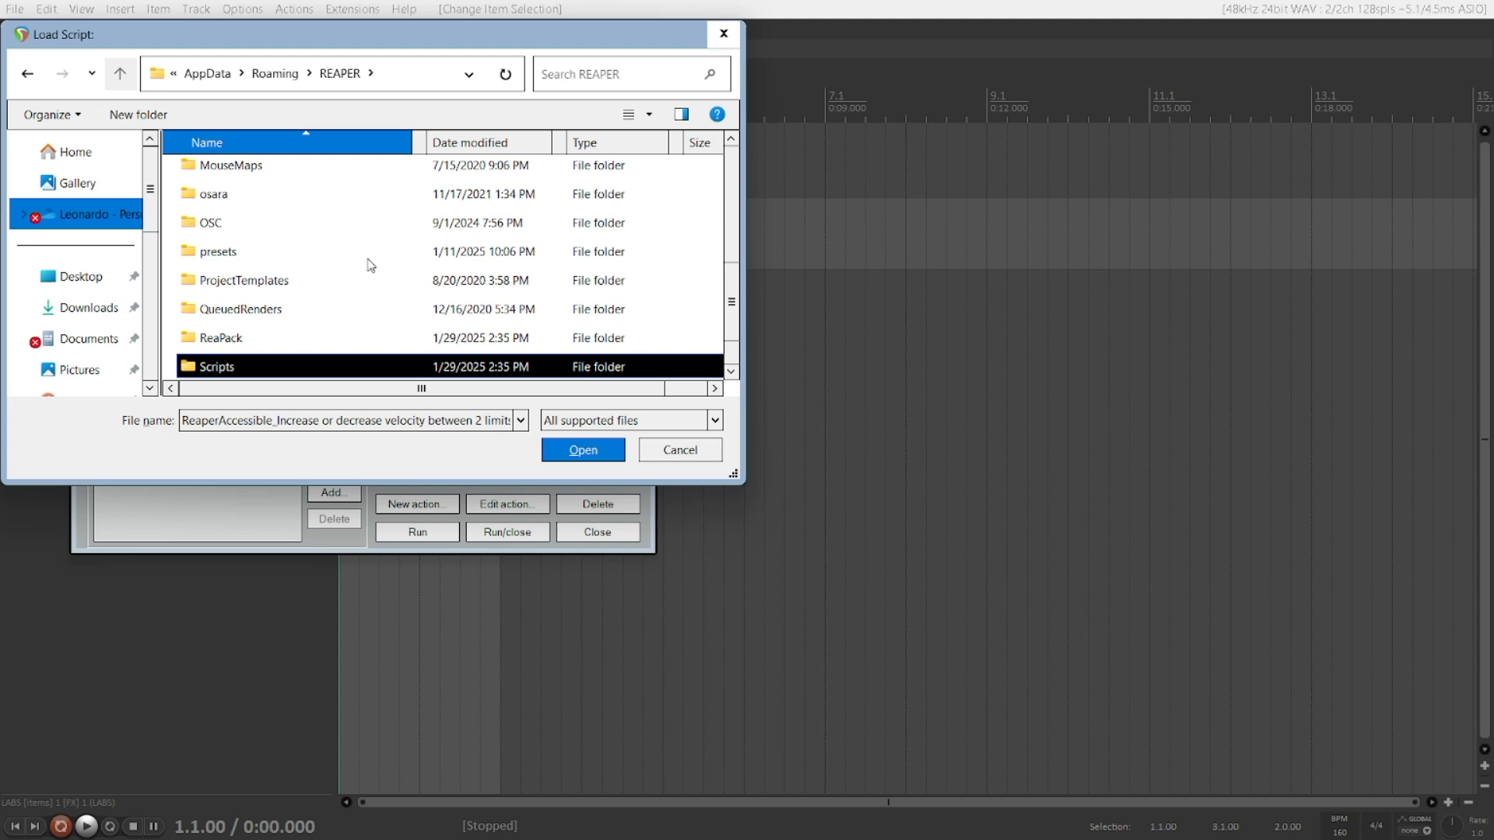
key(Return)
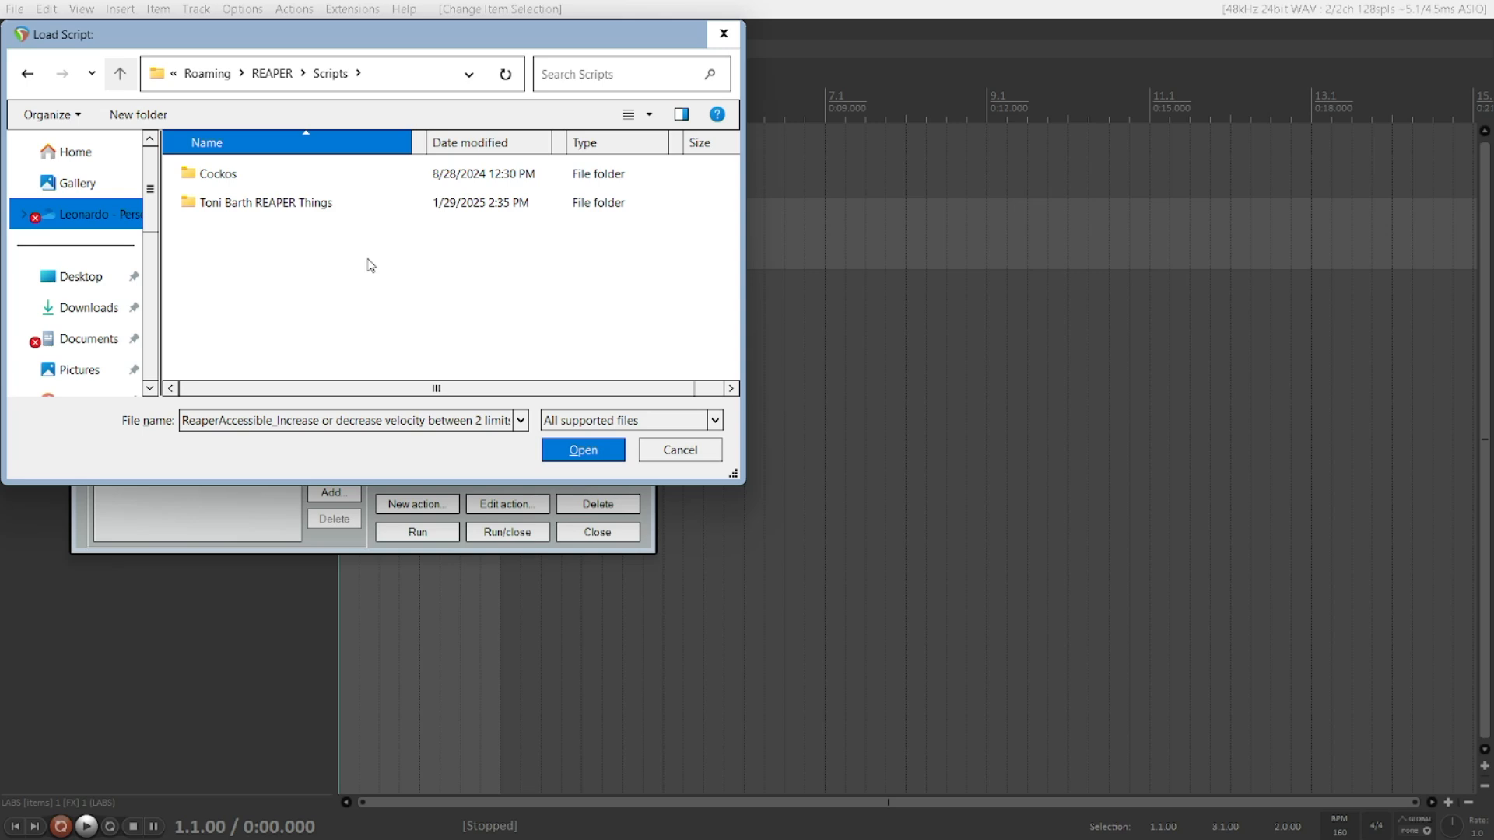
key(Down)
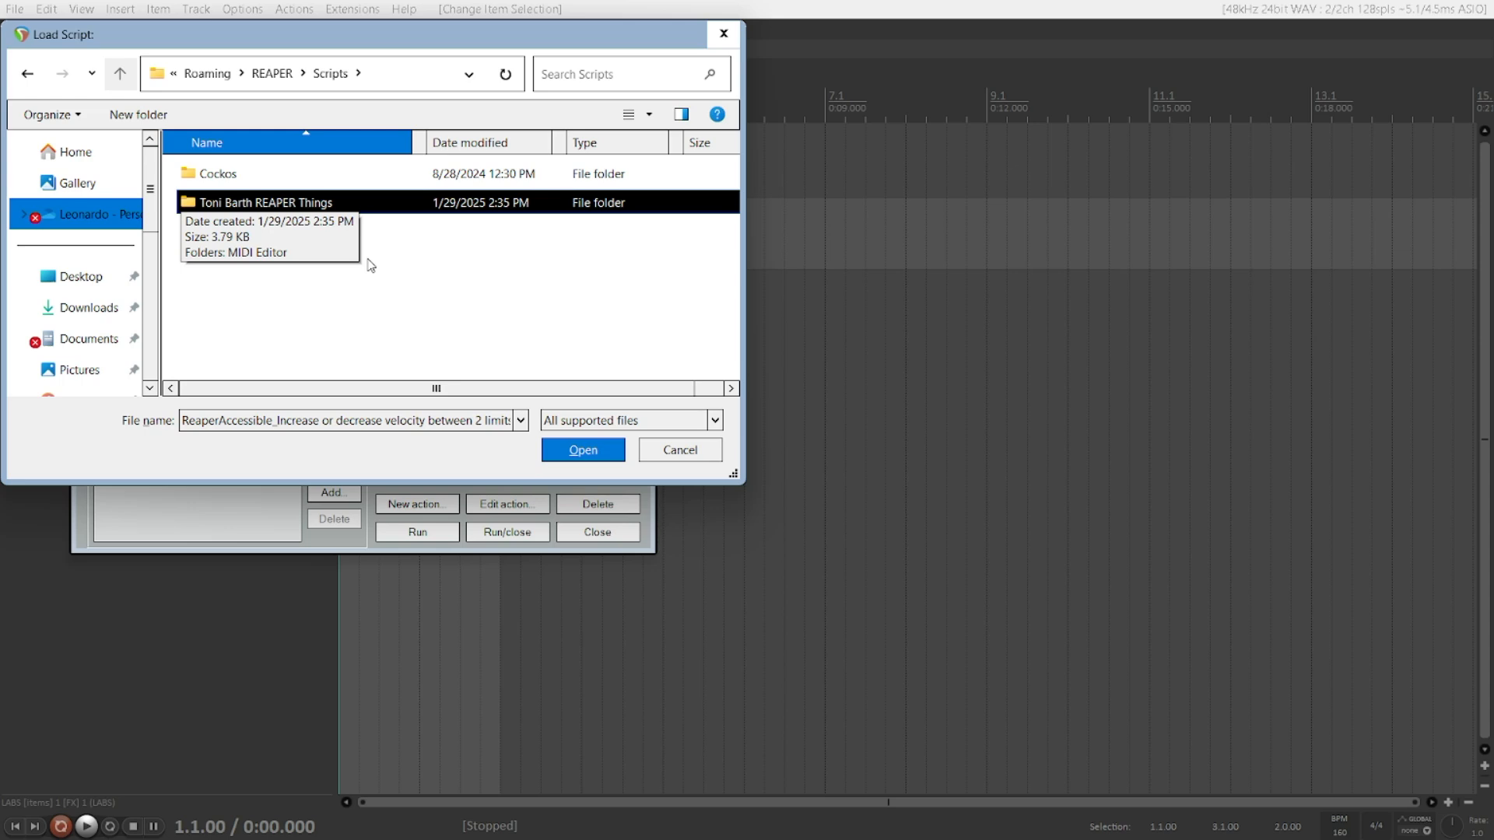
key(Return)
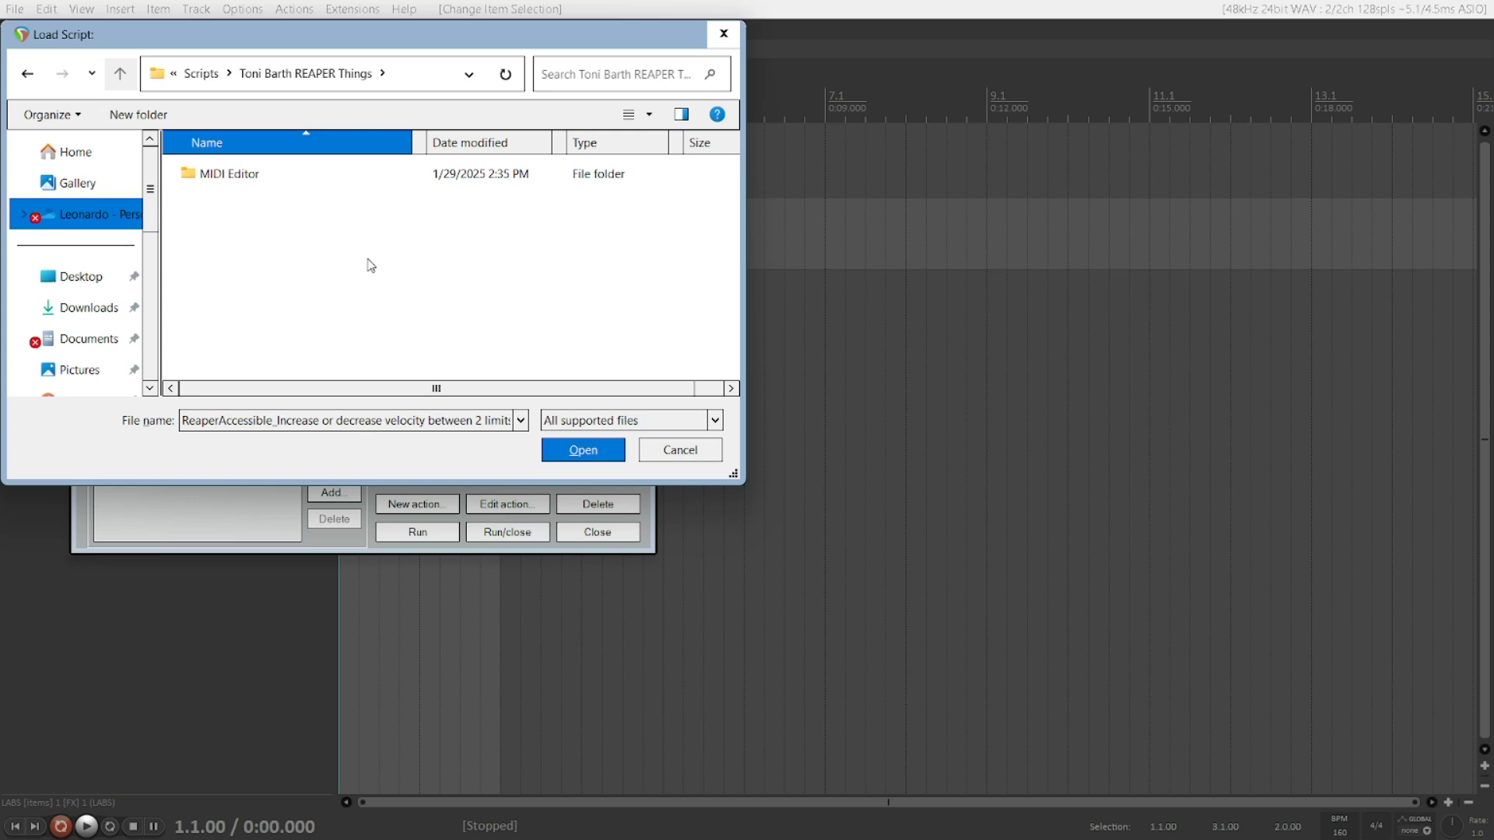
Step: Try to open the ReaperAccessible velocity script from within the Toni Barth REAPER Things folder
key(Return)
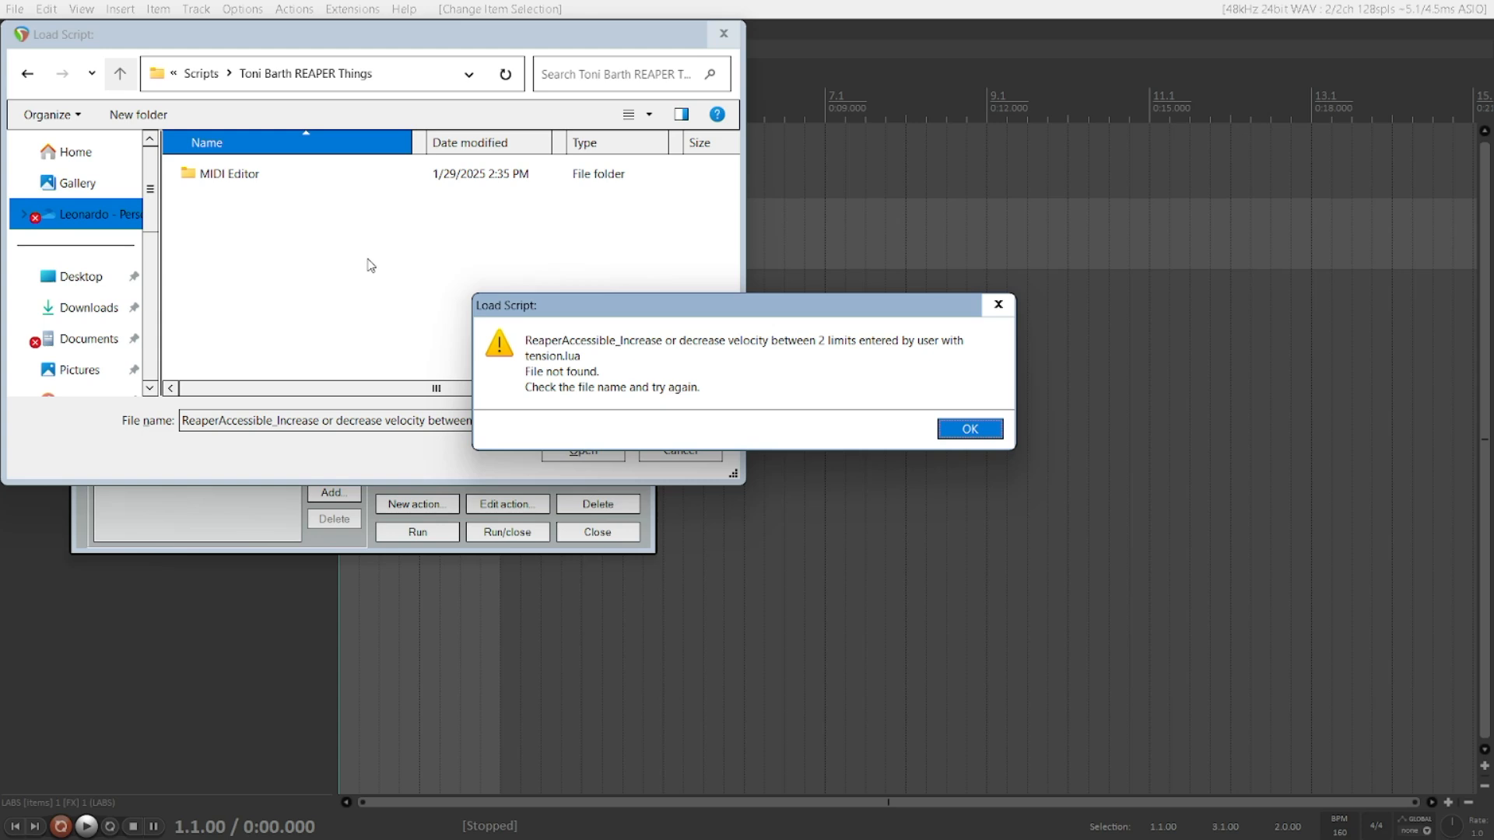
key(Return)
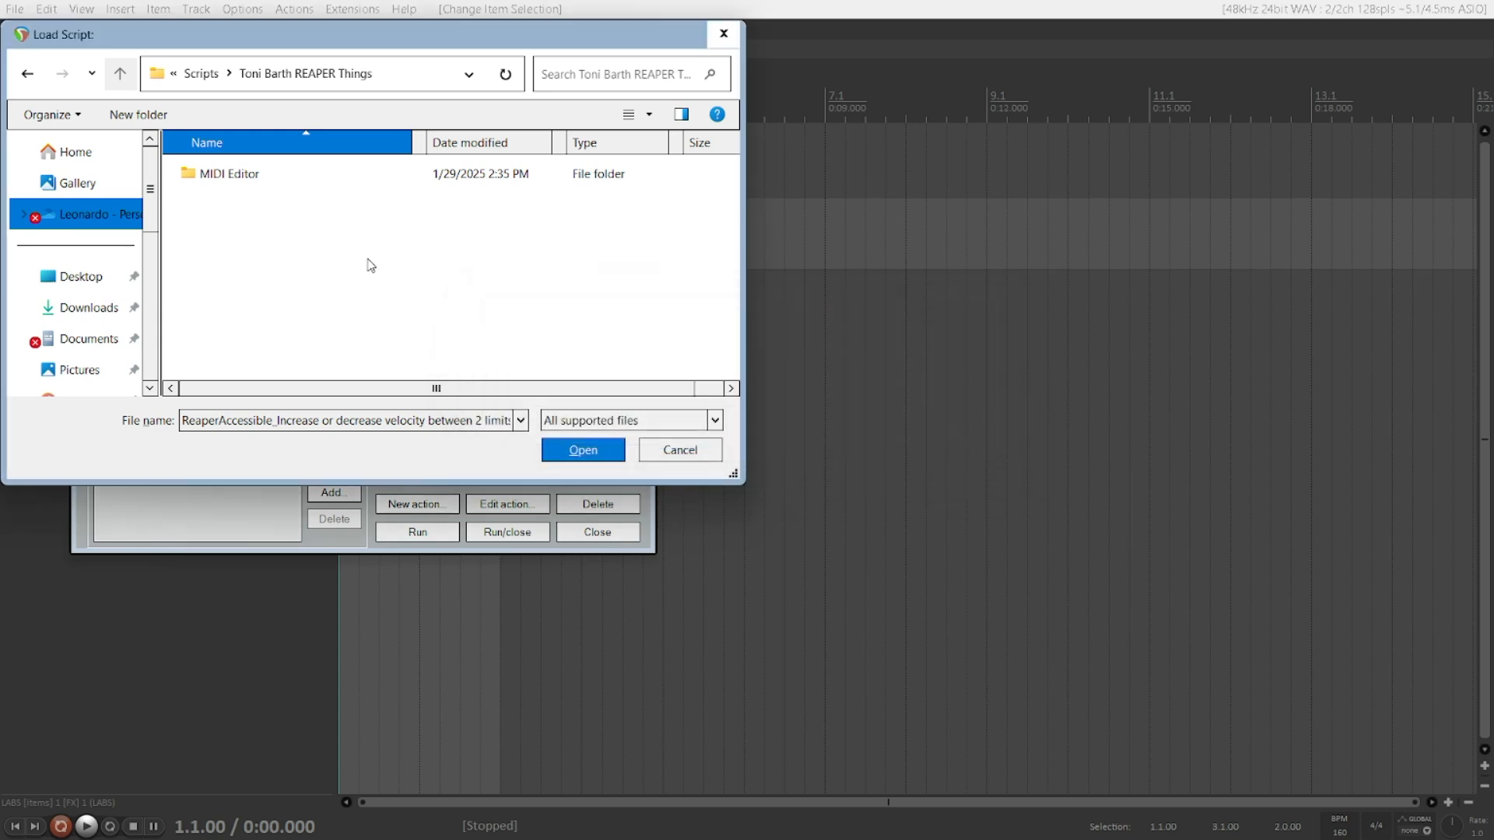
key(shift+Tab)
key(shift+Tab)
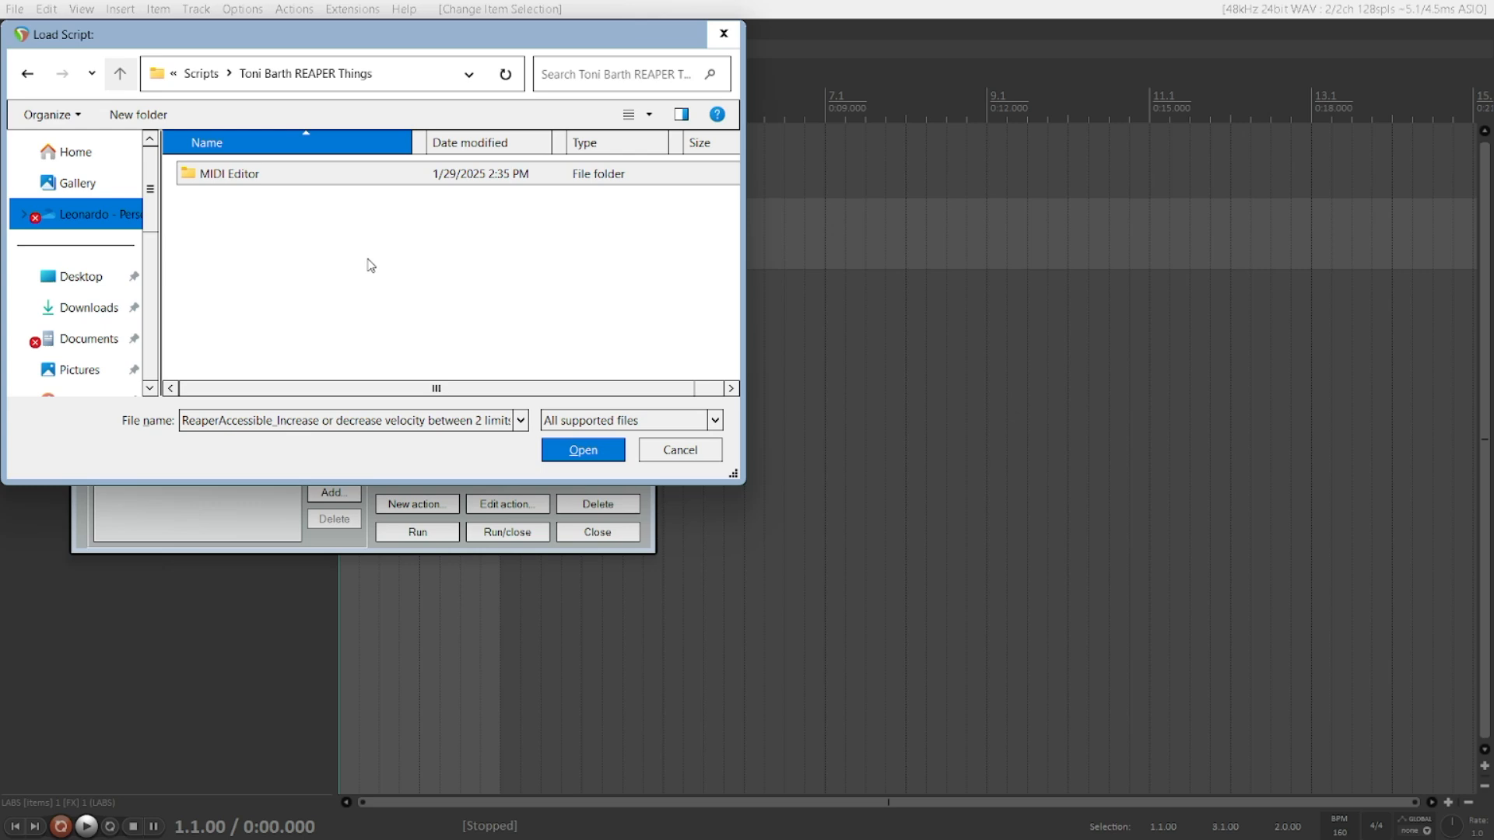
key(Return)
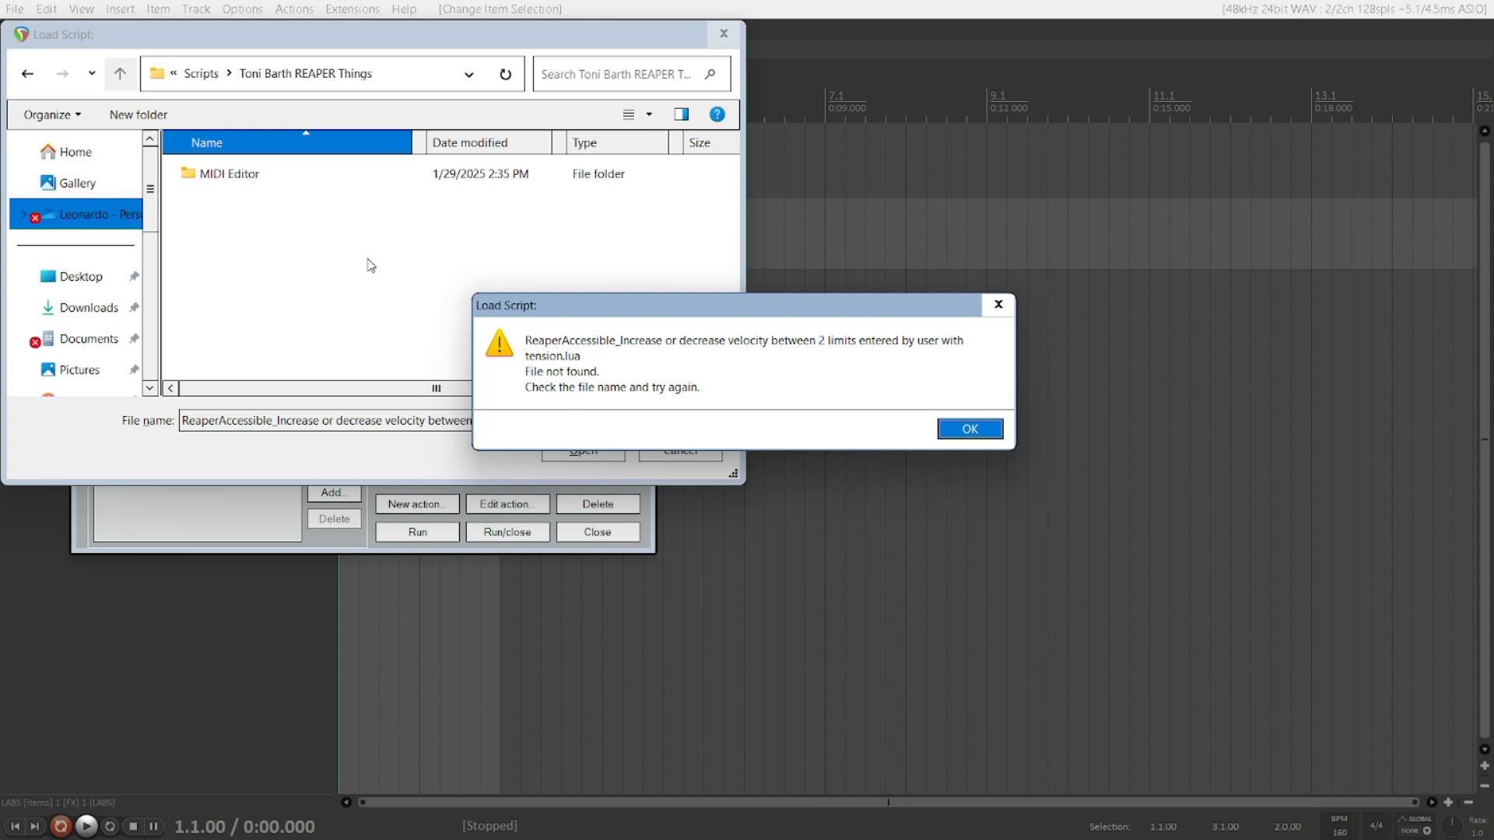
key(Return)
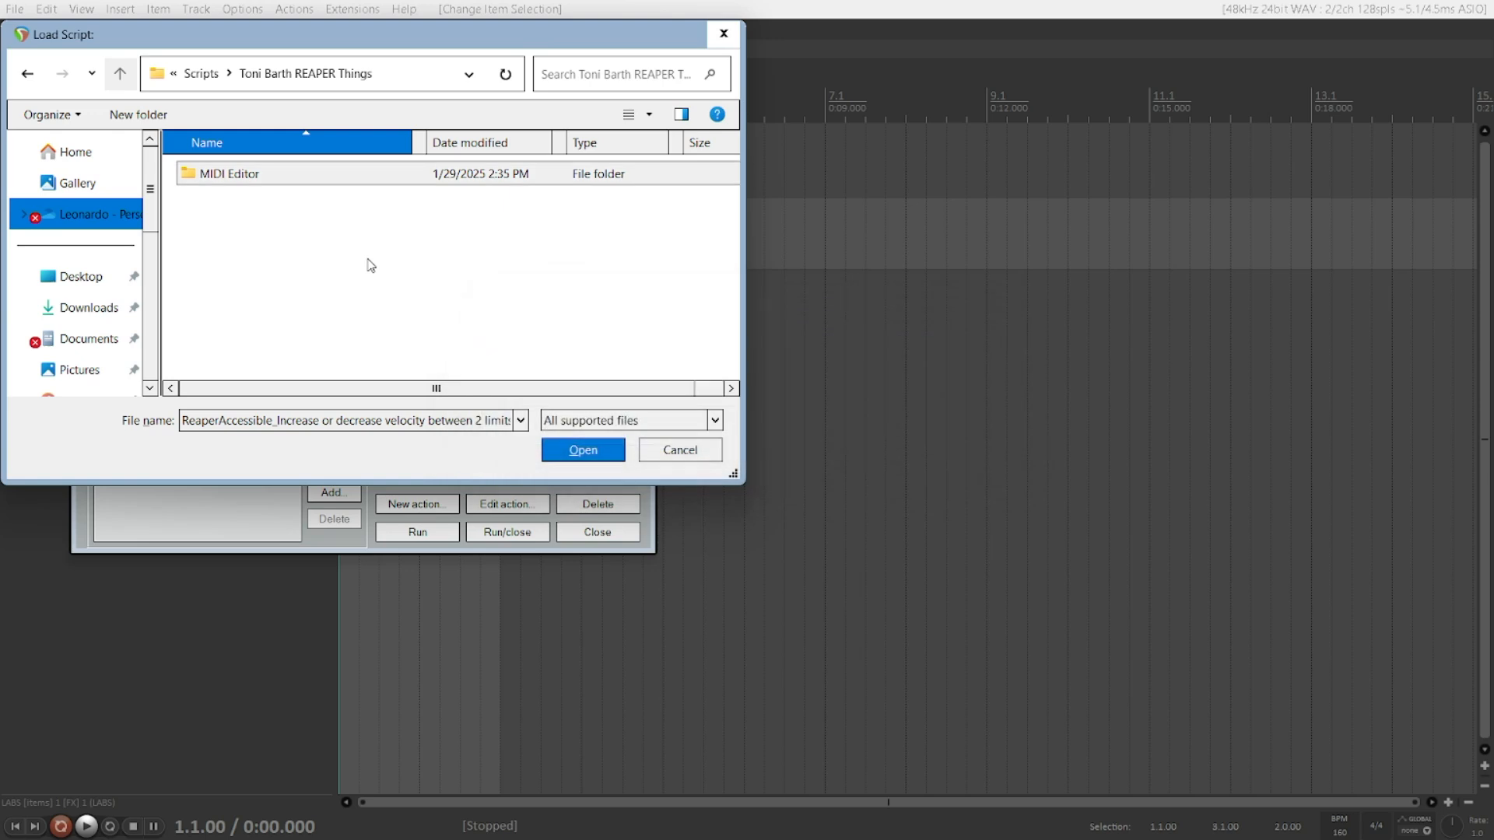
key(Return)
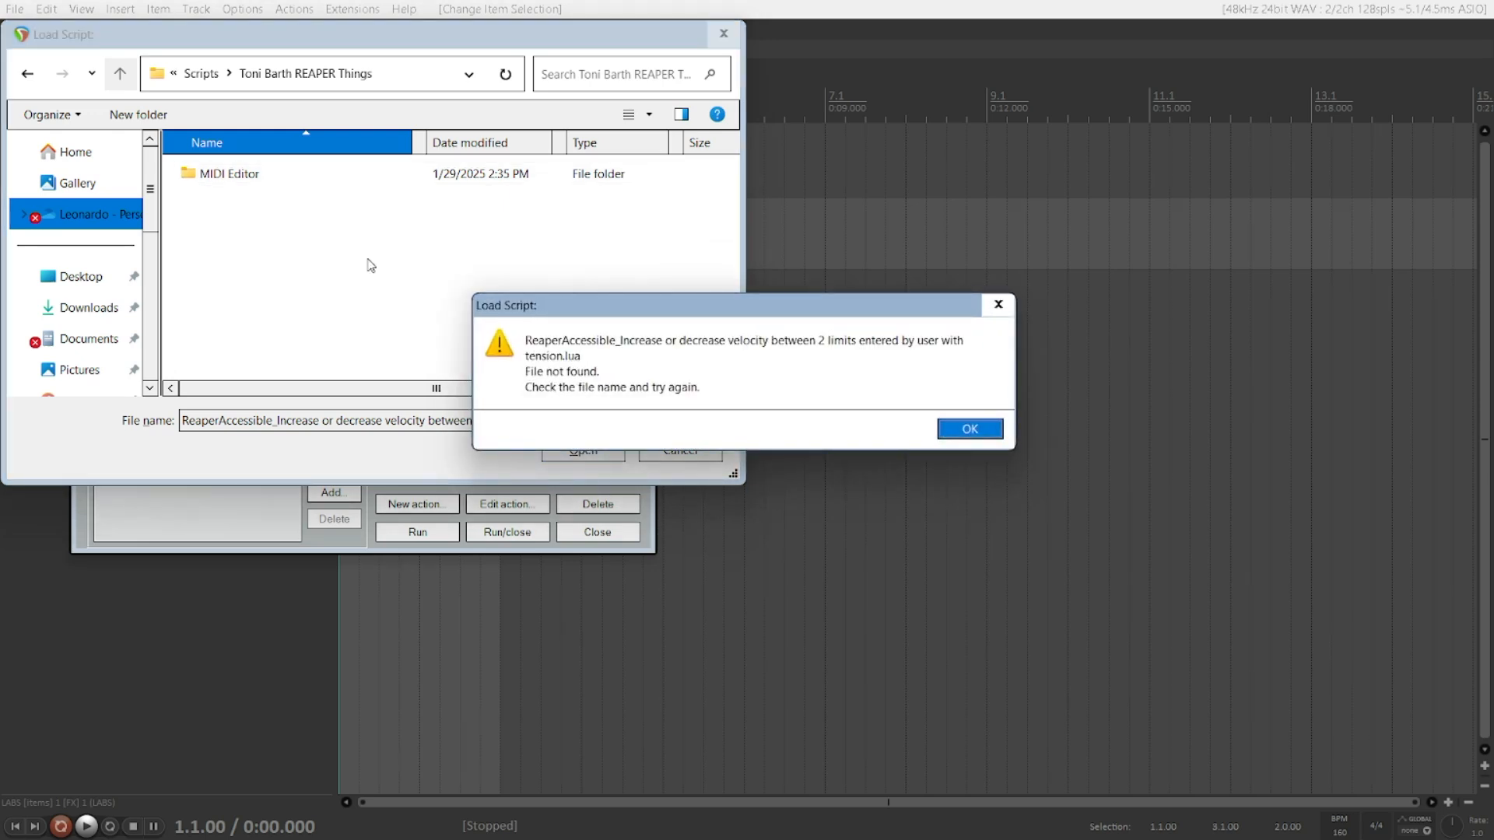
key(Return)
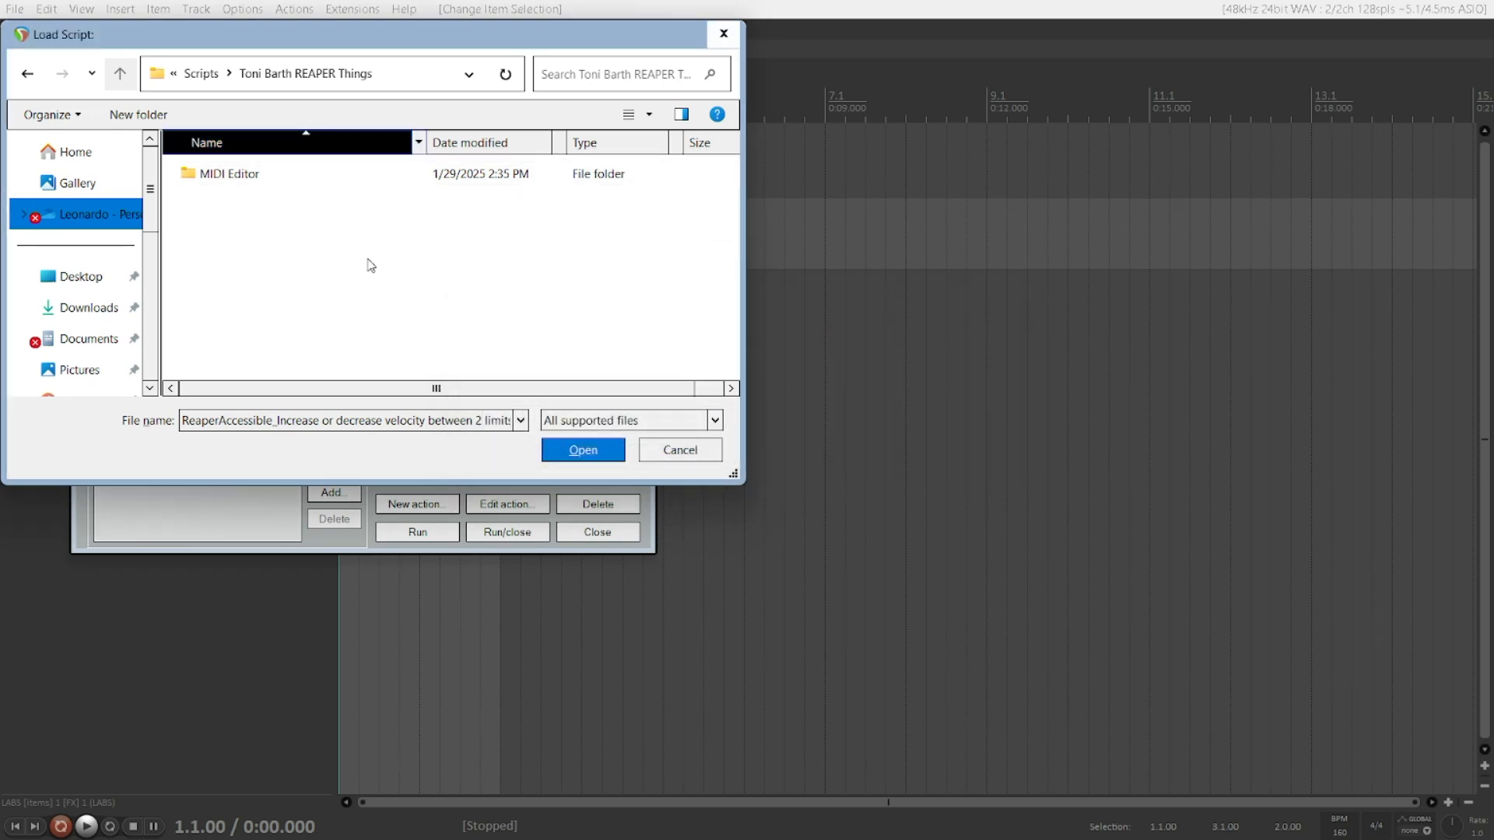
Step: Enter the MIDI Editor folder and load the ReaperAccessible velocity script as a new action
key(Tab)
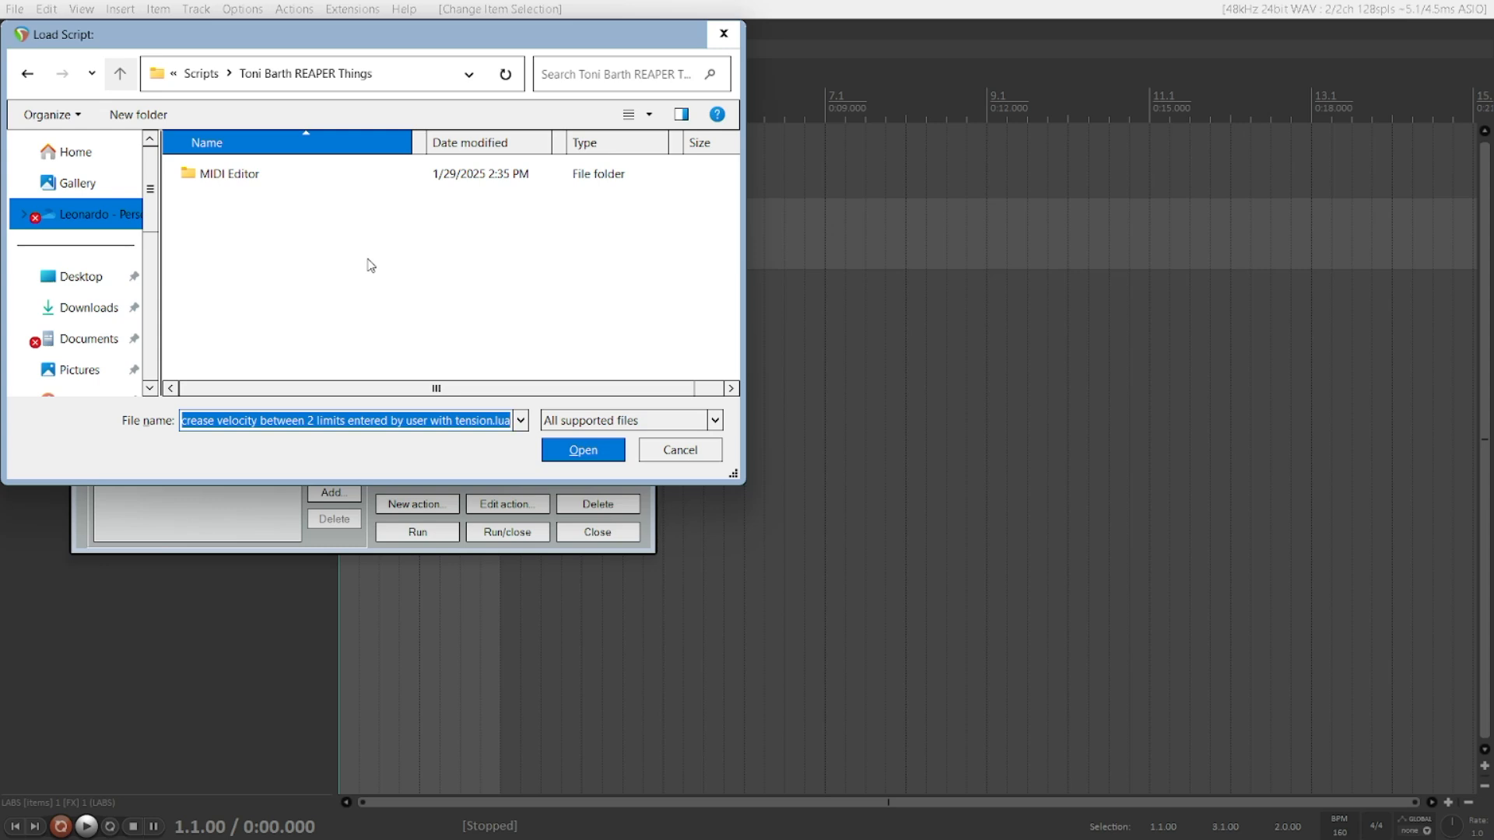
key(shift+Tab)
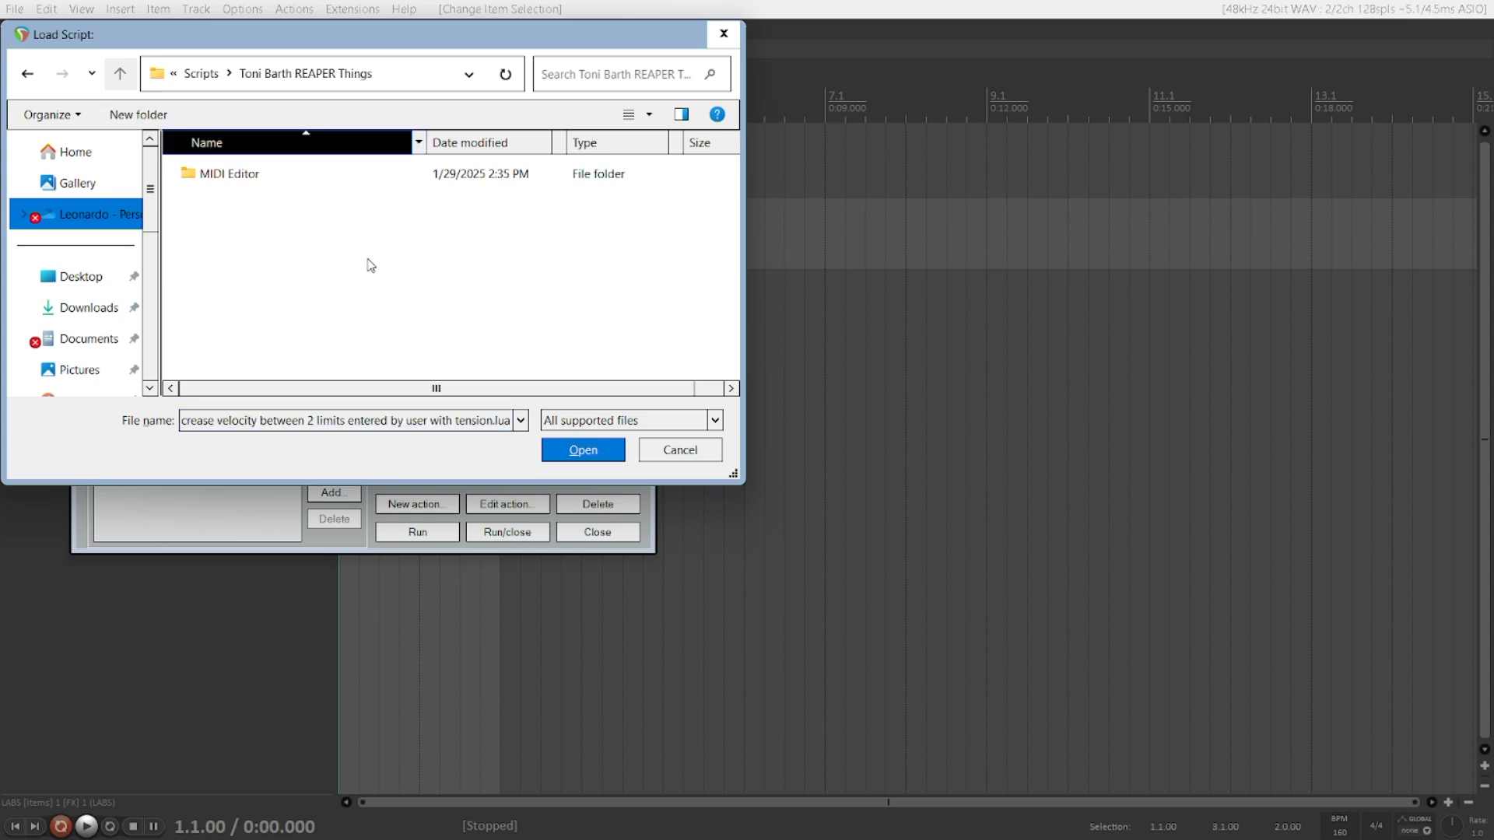
key(Tab)
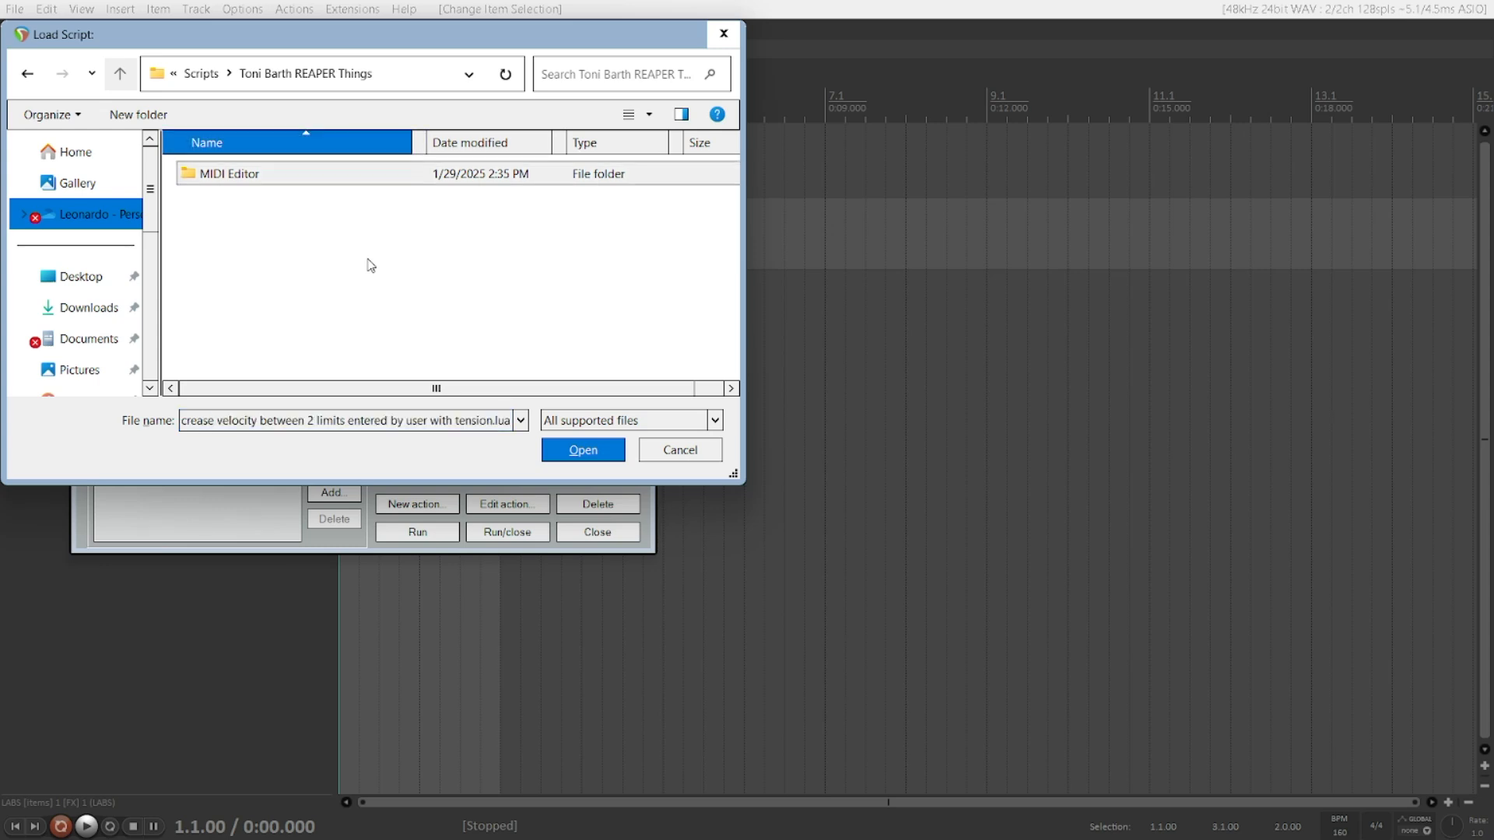
key(space)
key(Return)
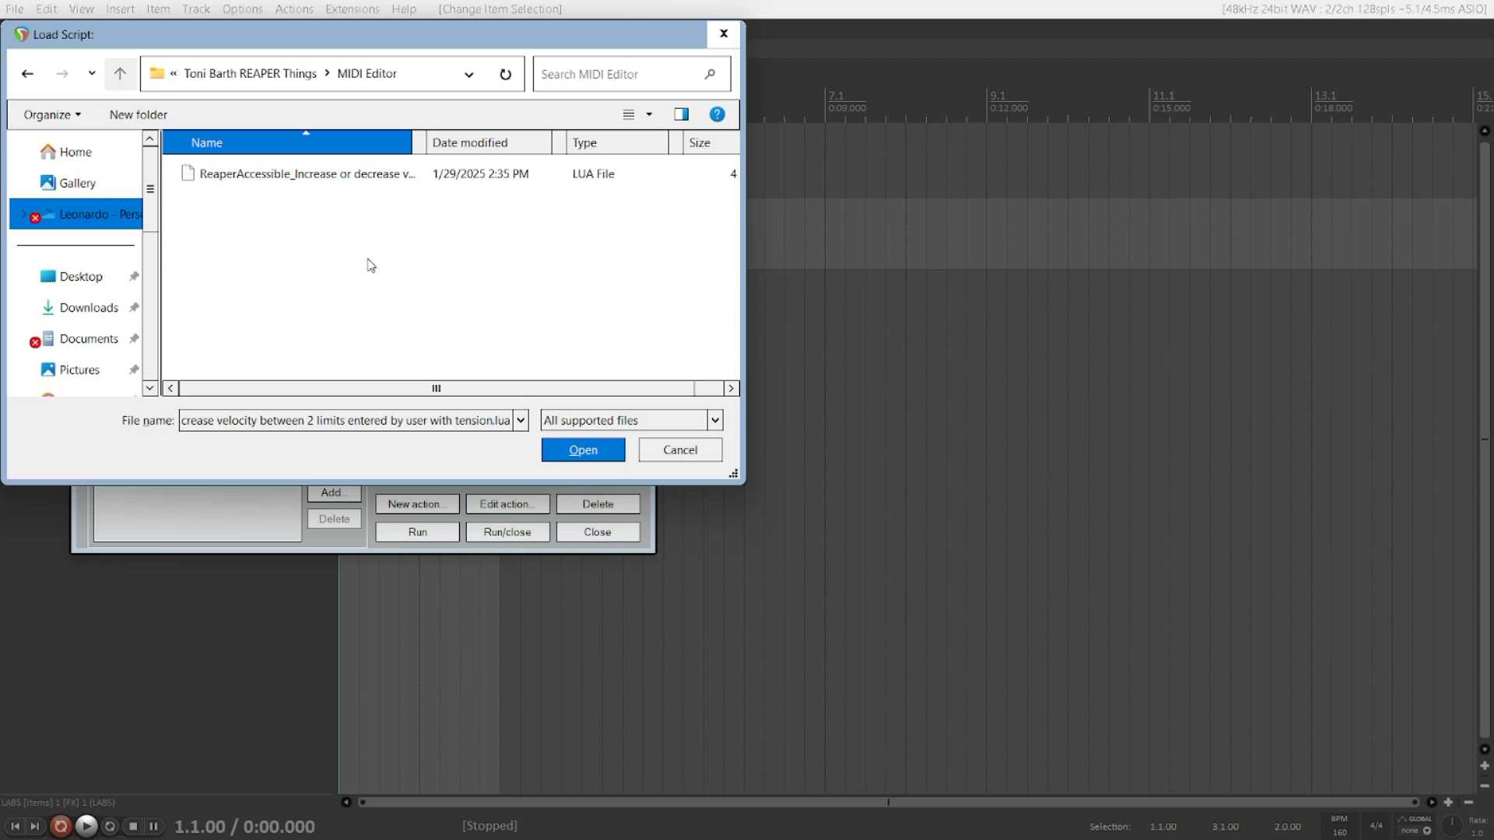
key(Return)
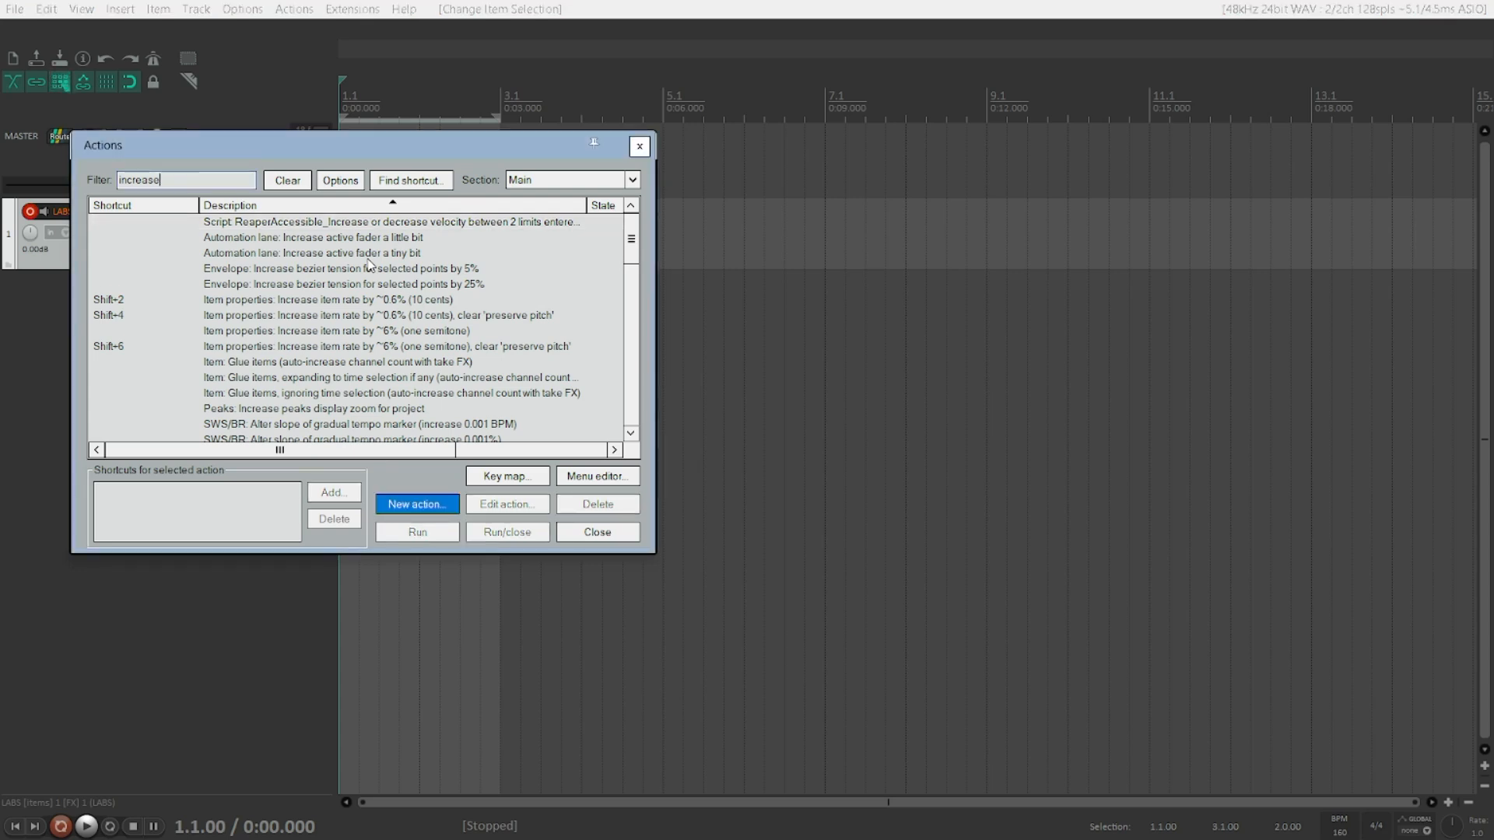
Step: Filter the actions for "increase", assign the shortcut Alt+Y to the velocity script action, and close the action list
text(increase)
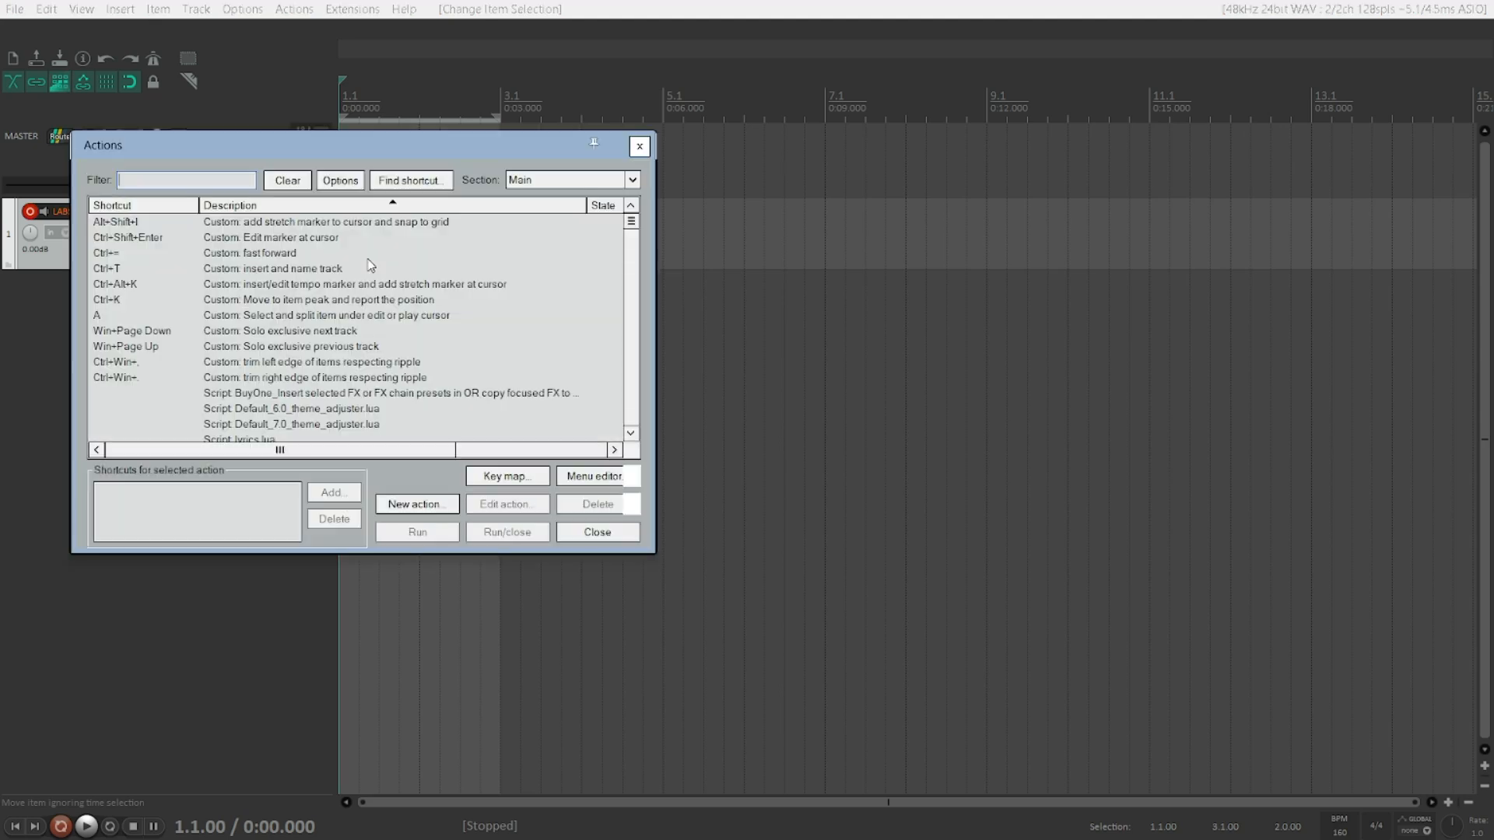
text(increase)
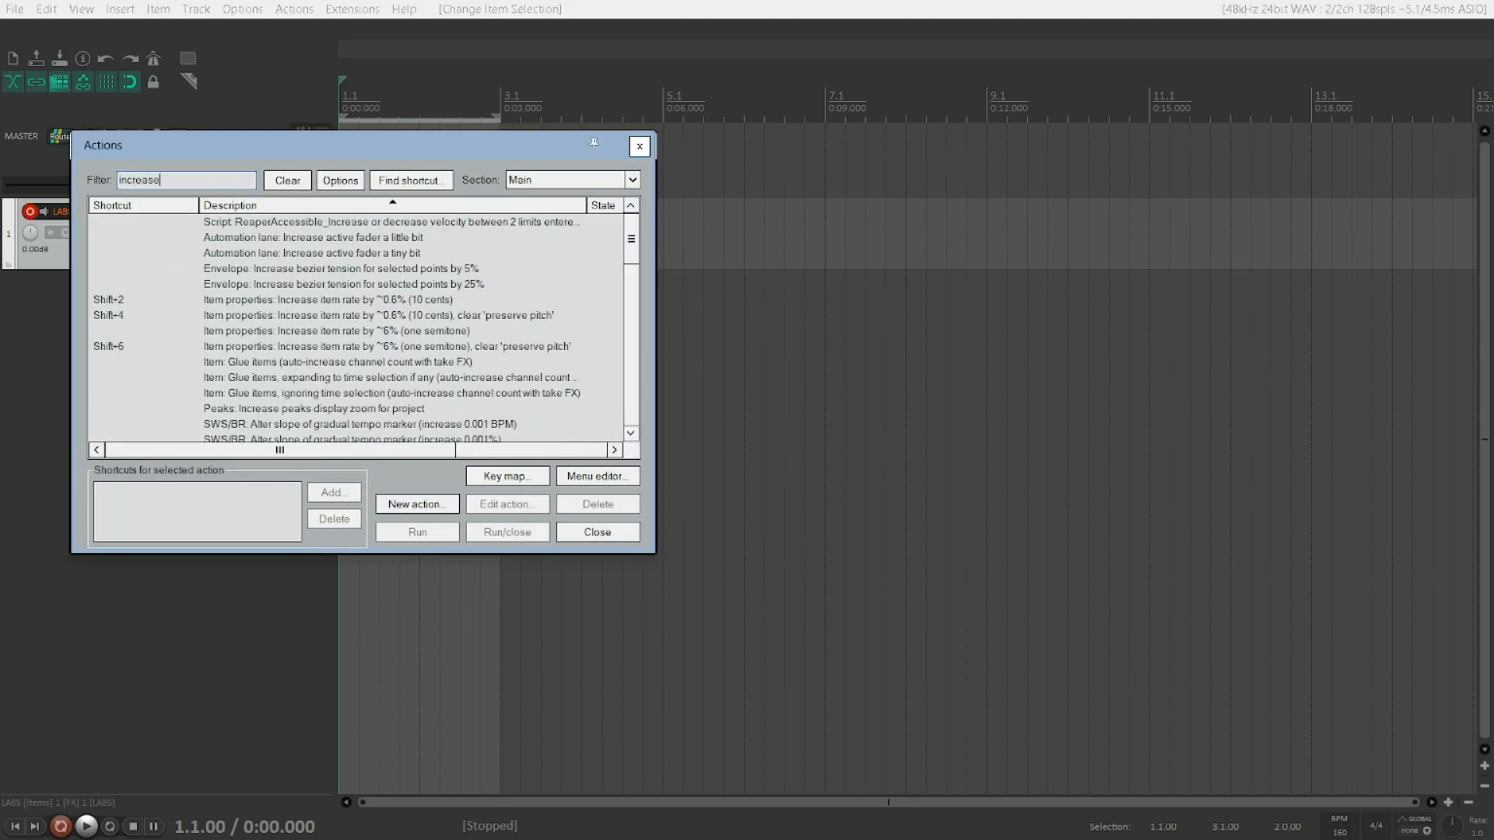
key(Down)
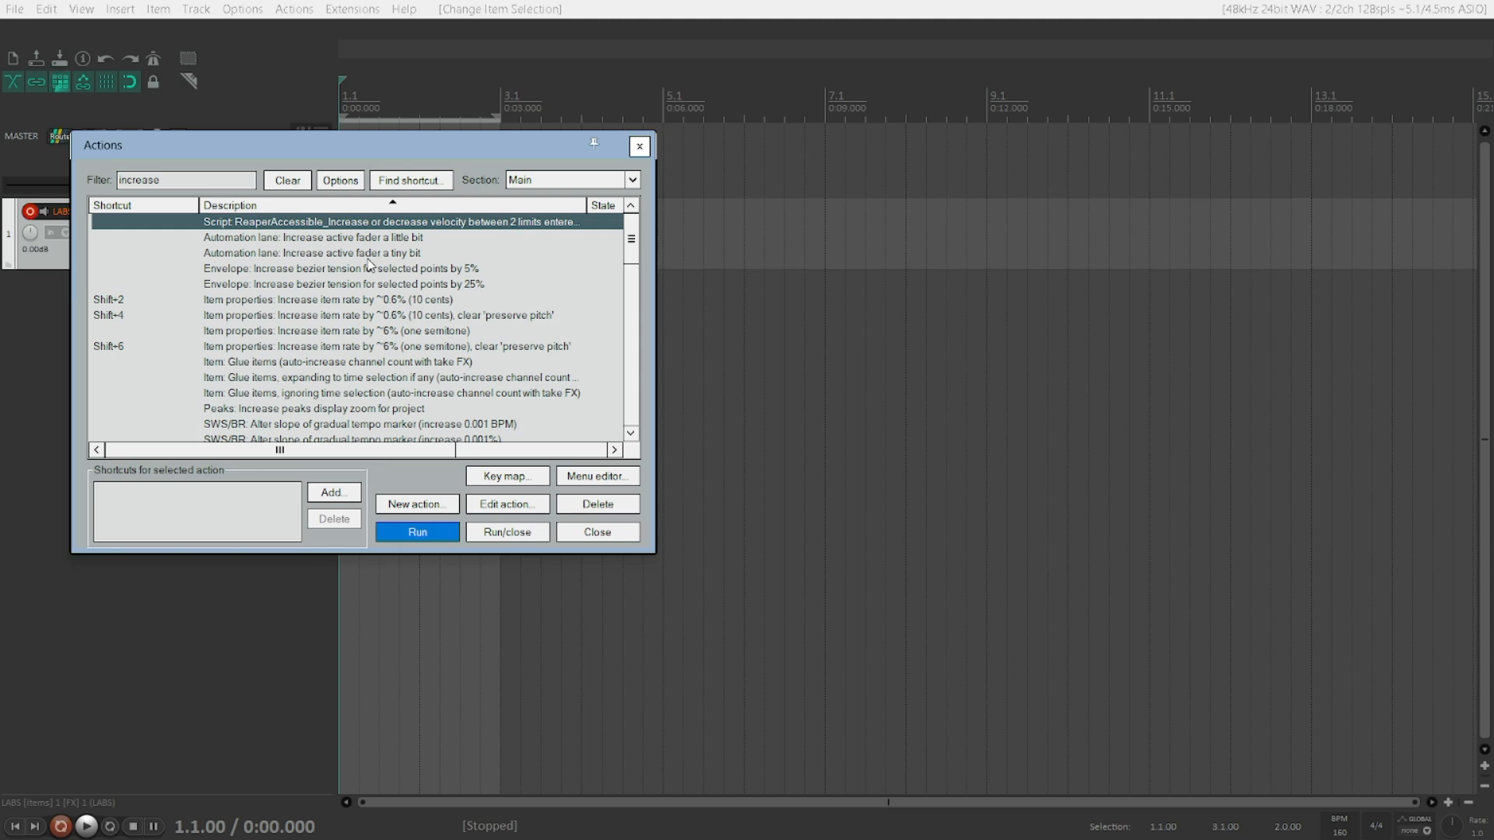
key(Tab)
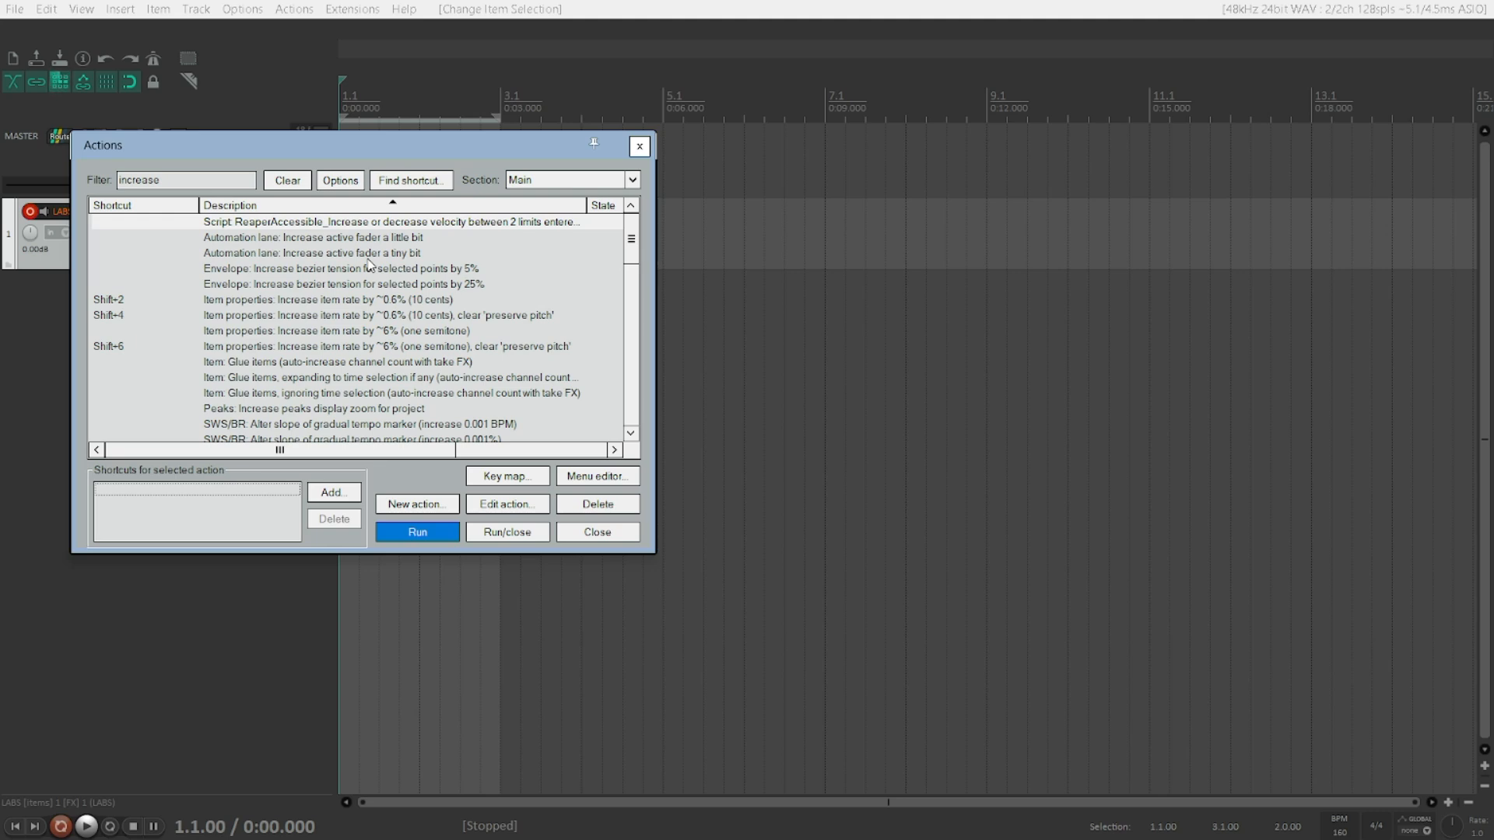
key(Tab)
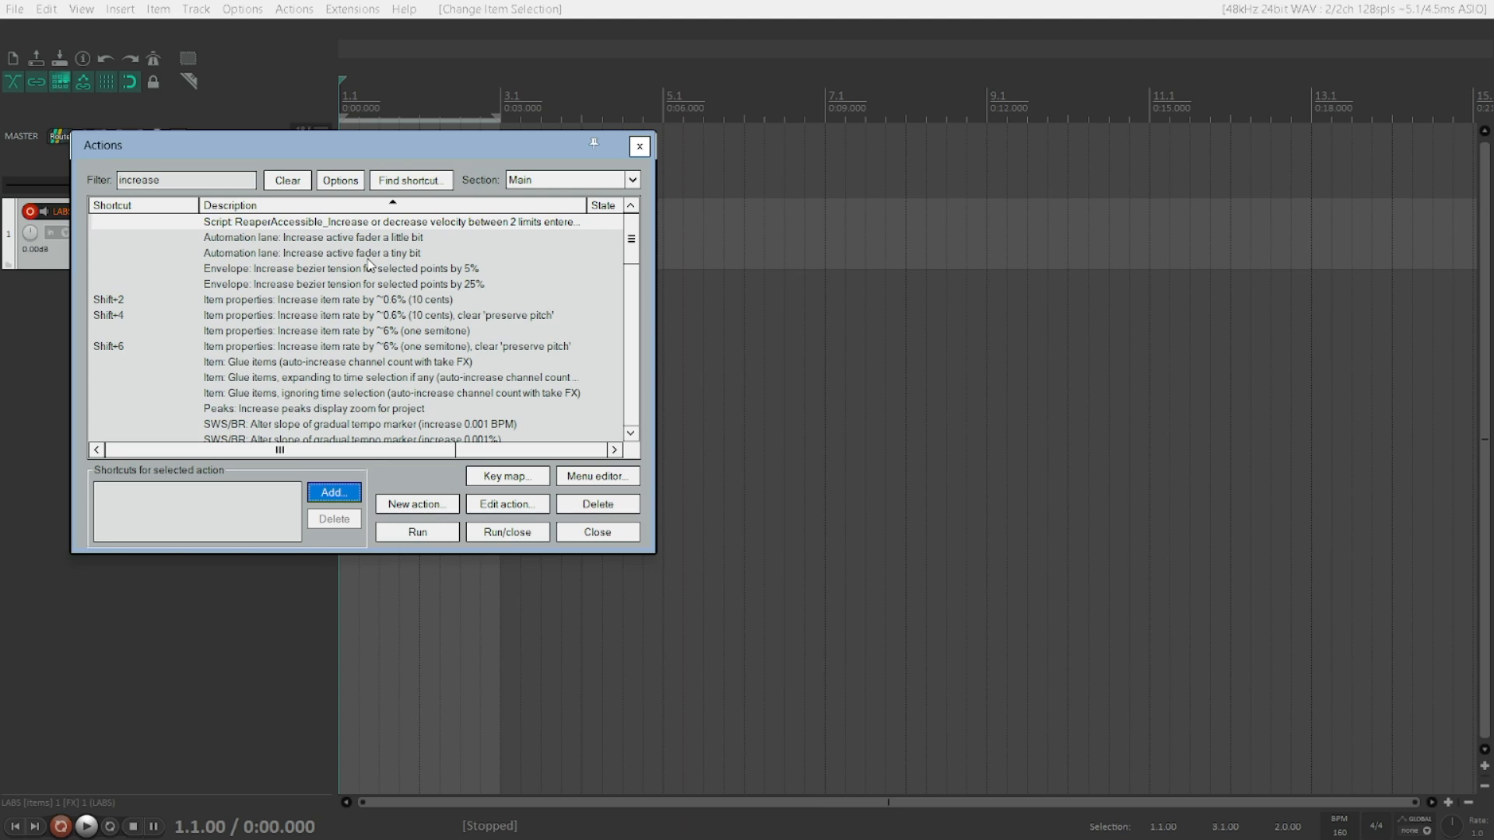
key(Return)
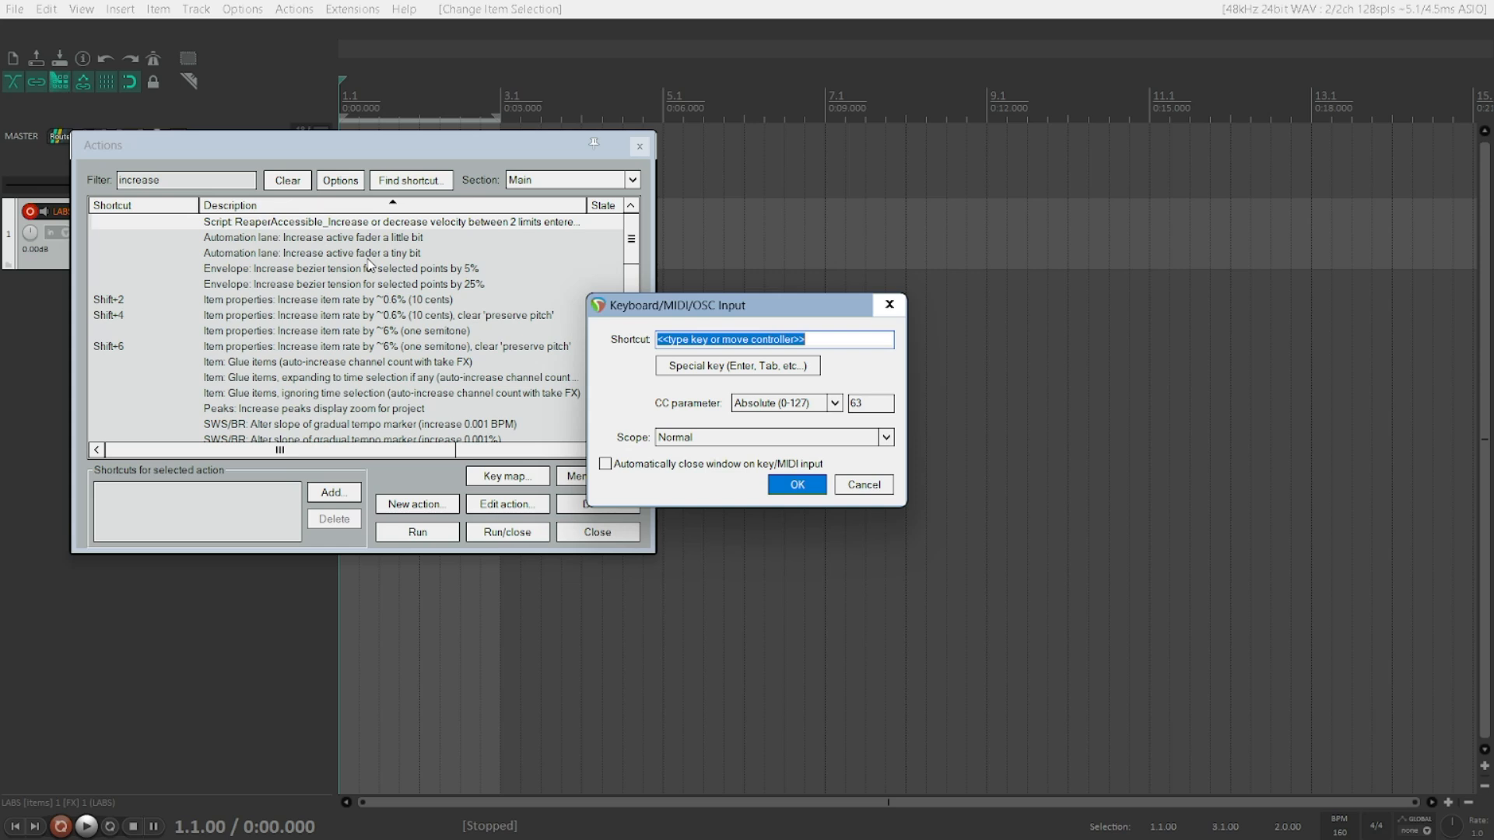
key(alt+y)
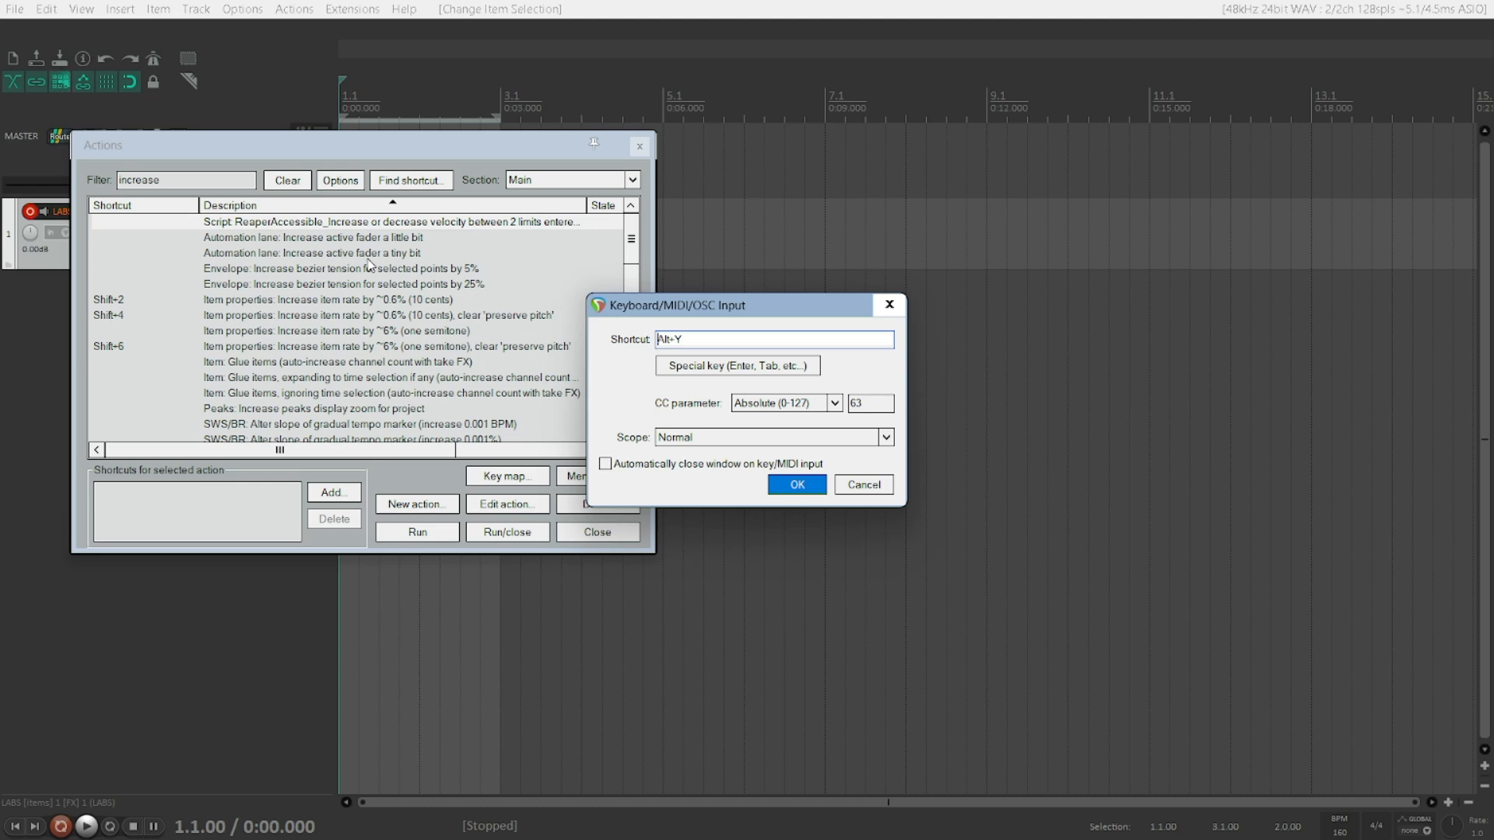
key(Tab)
key(Tab)
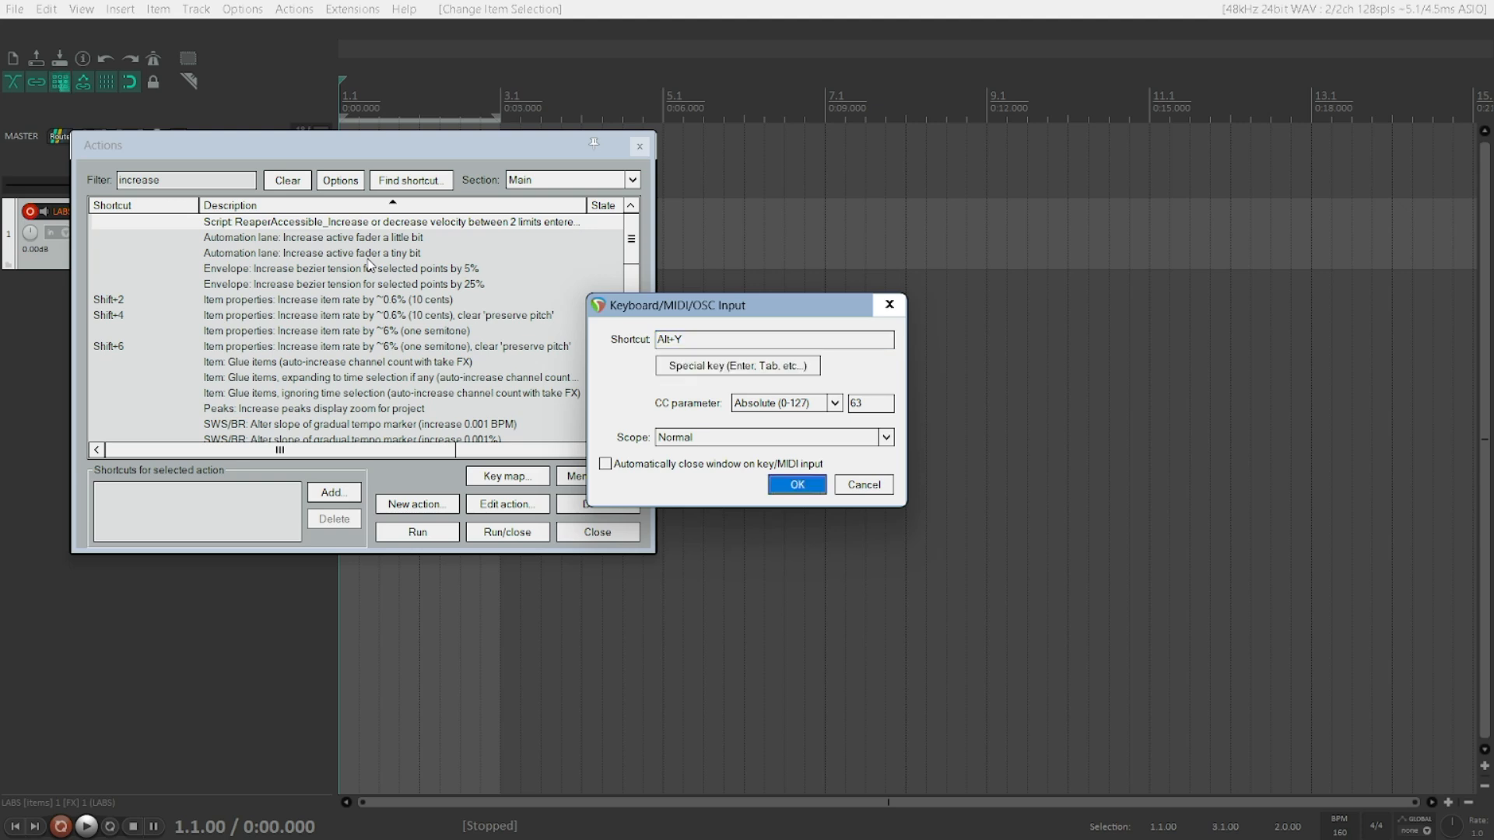
key(Return)
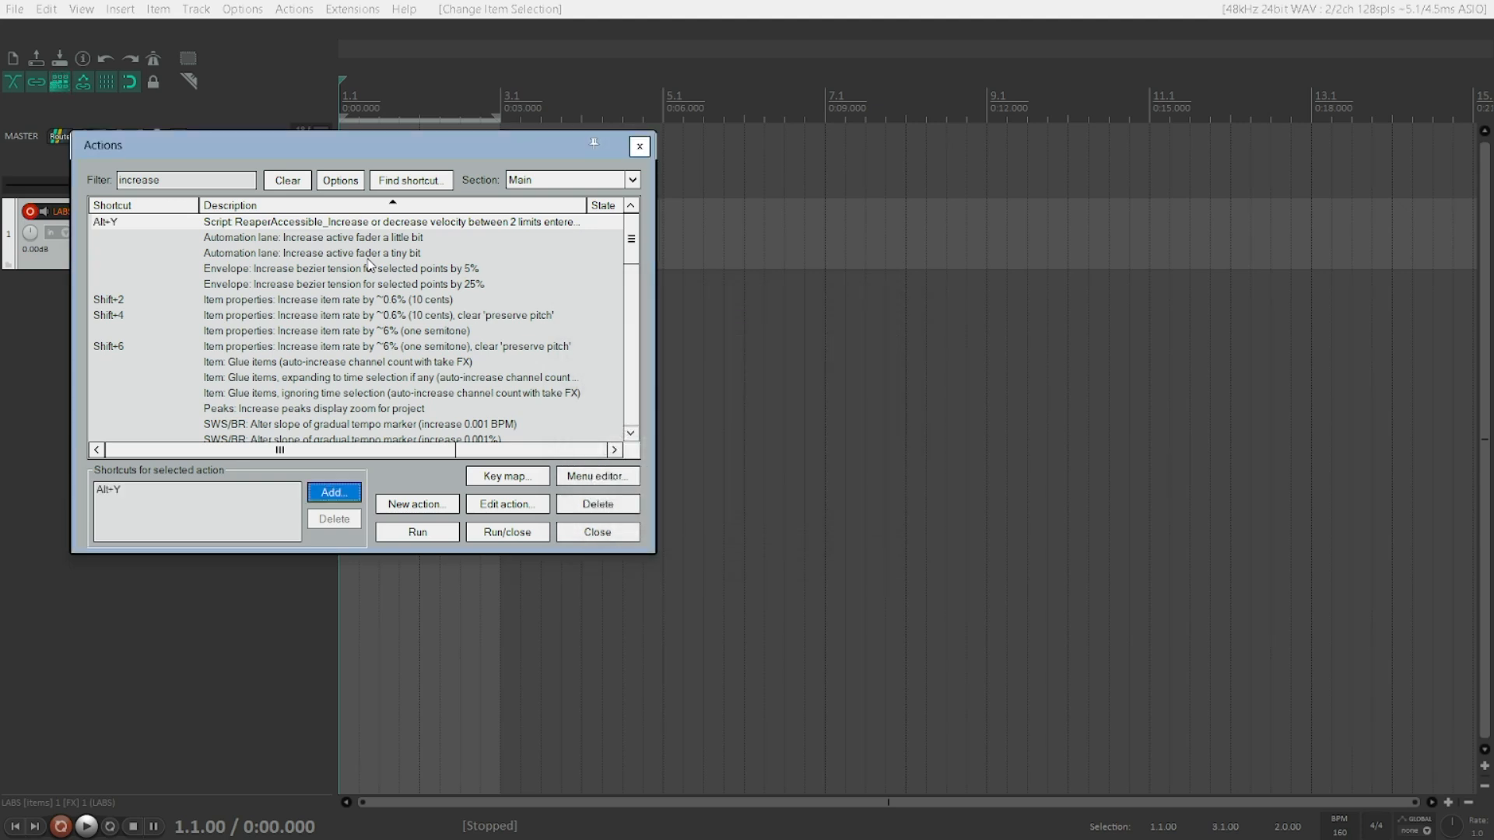
key(shift+Tab)
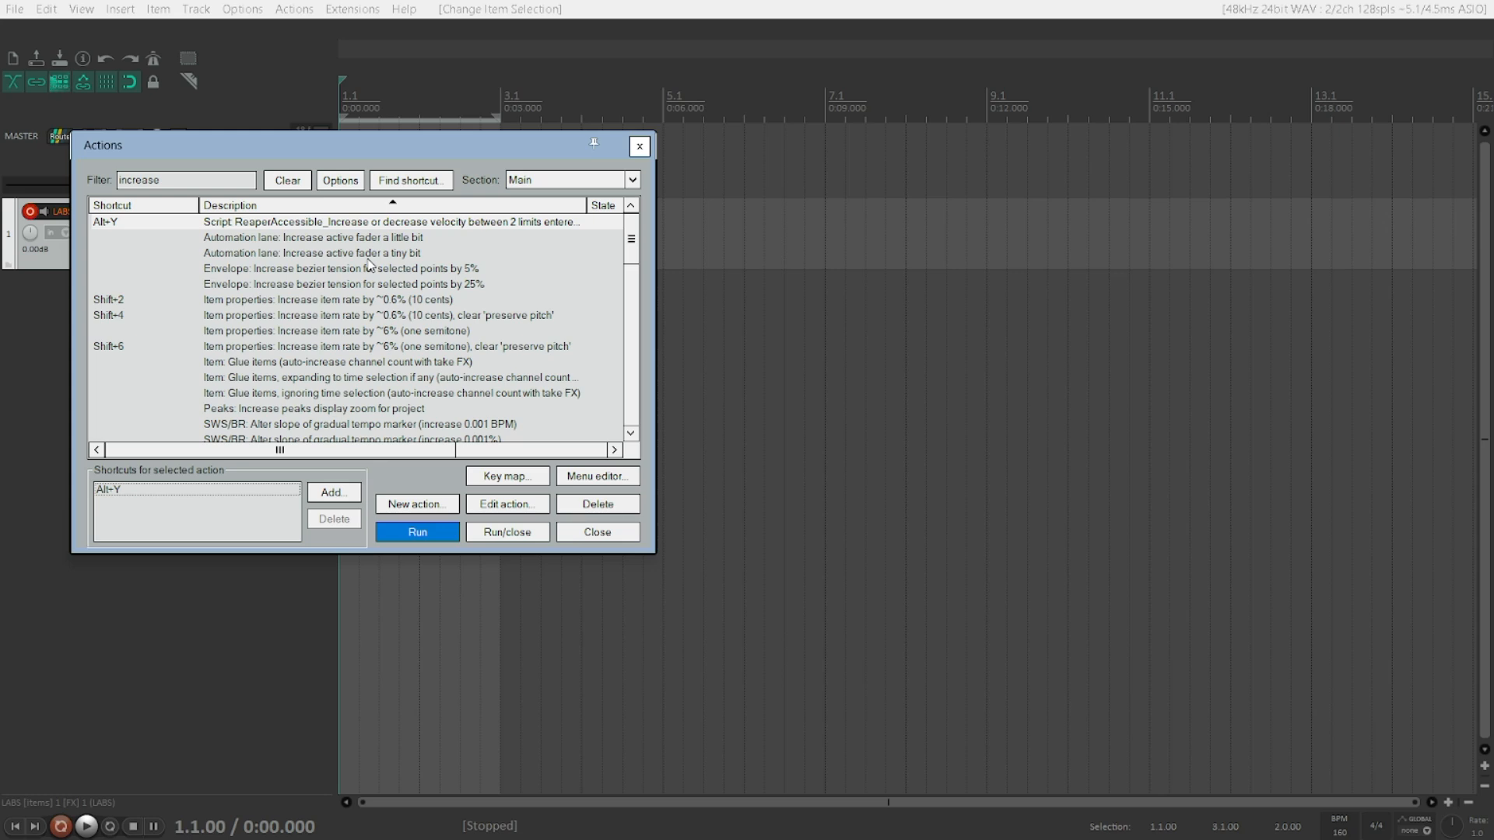
key(shift+Tab)
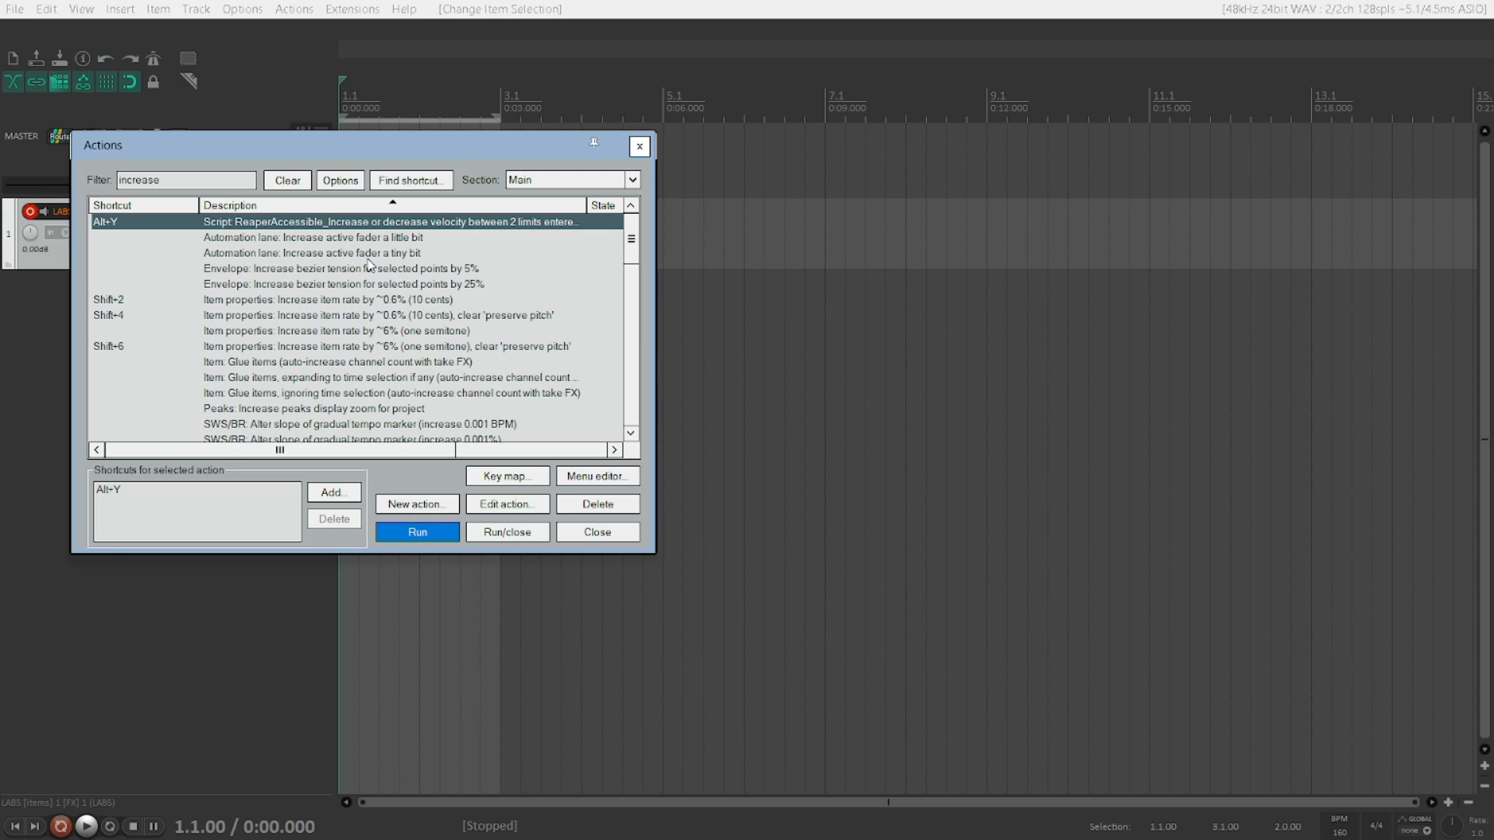
key(Escape)
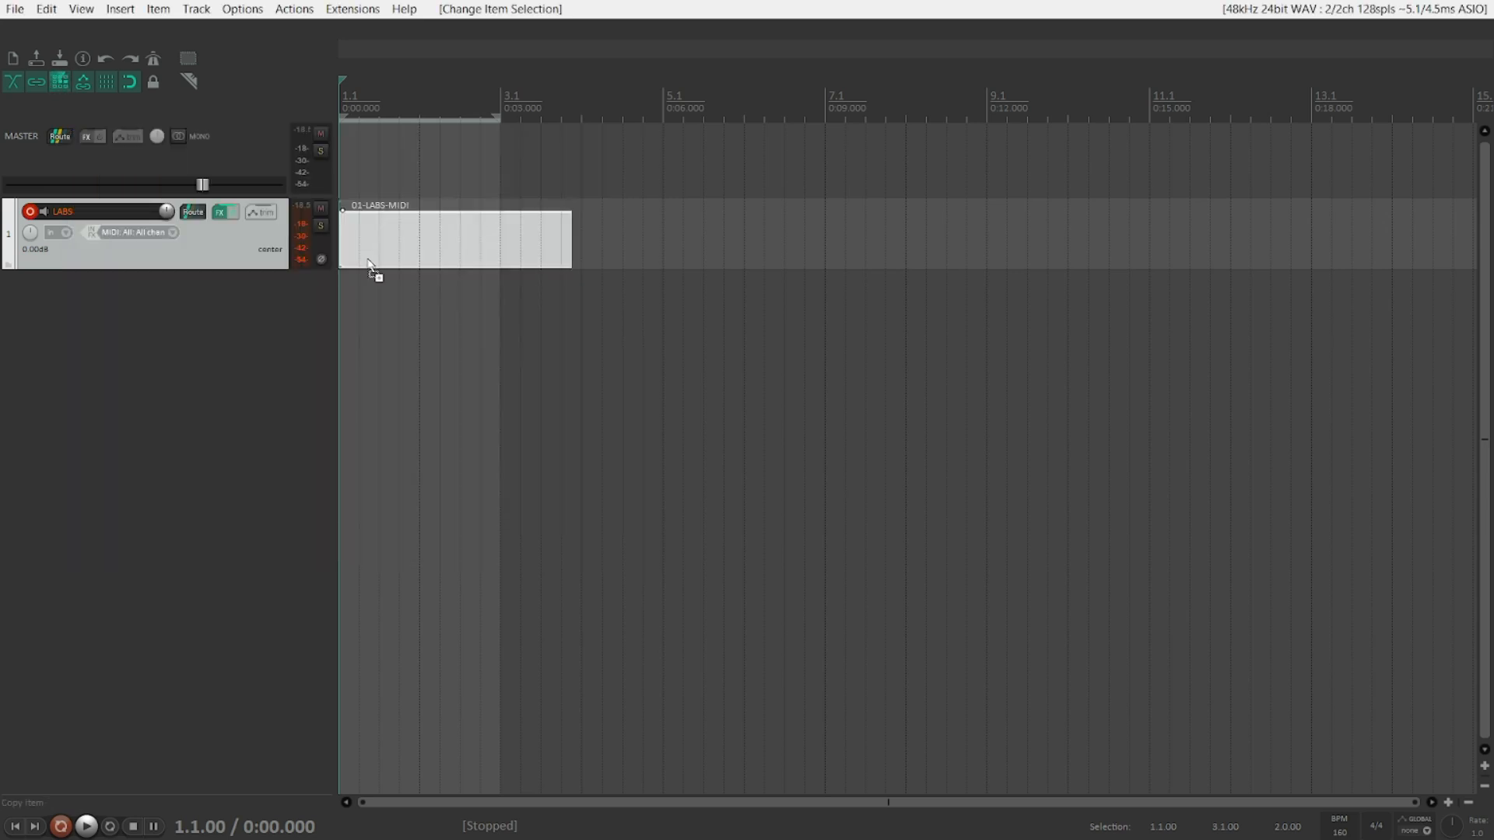
Step: Open the MIDI item in the editor and select all of its notes
double_click(369, 264)
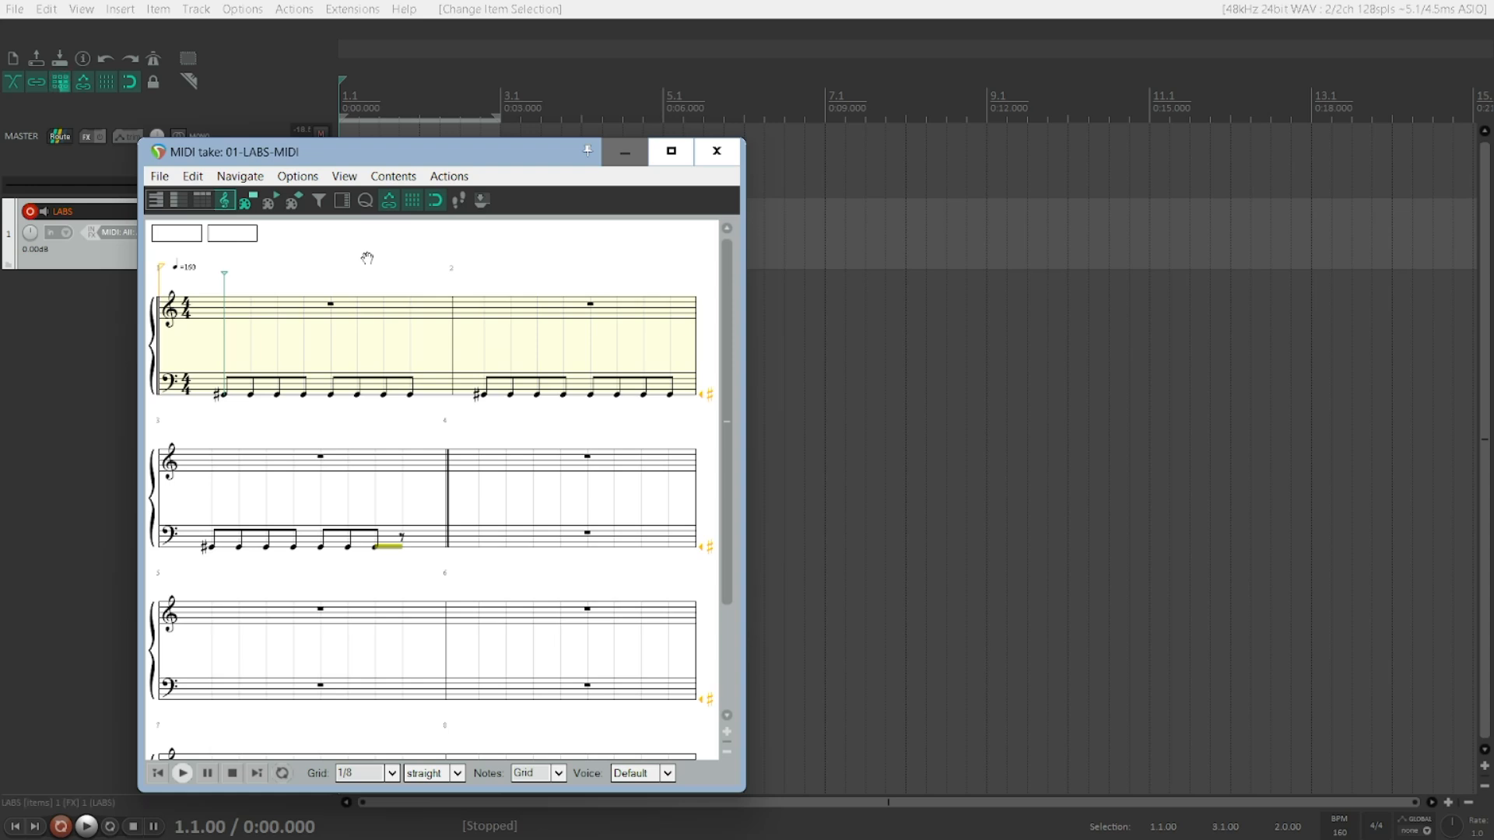
key(ctrl+a)
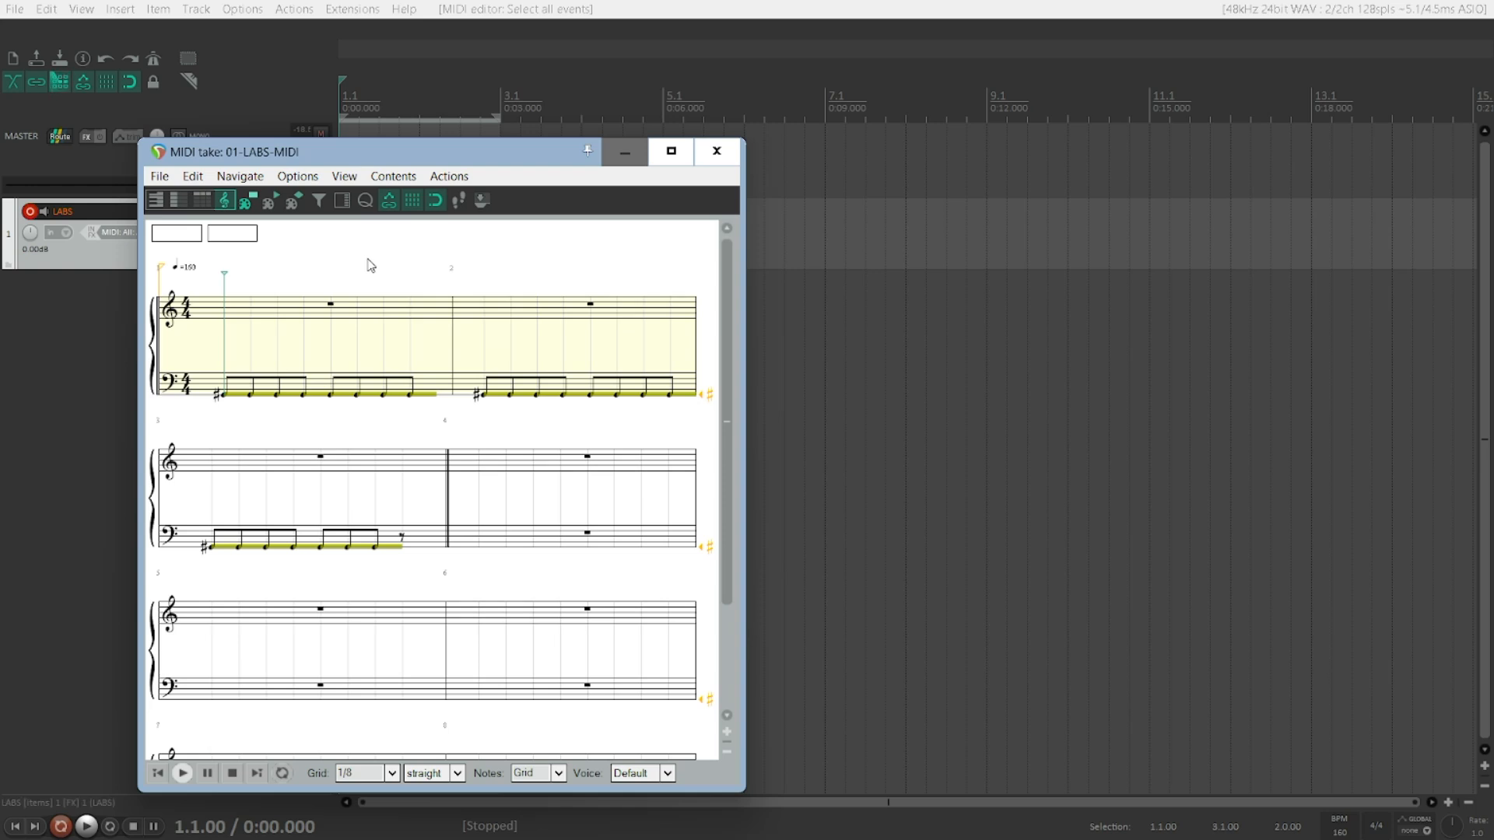
Step: Scale the velocity of all selected notes with the end value set to 0
key(v)
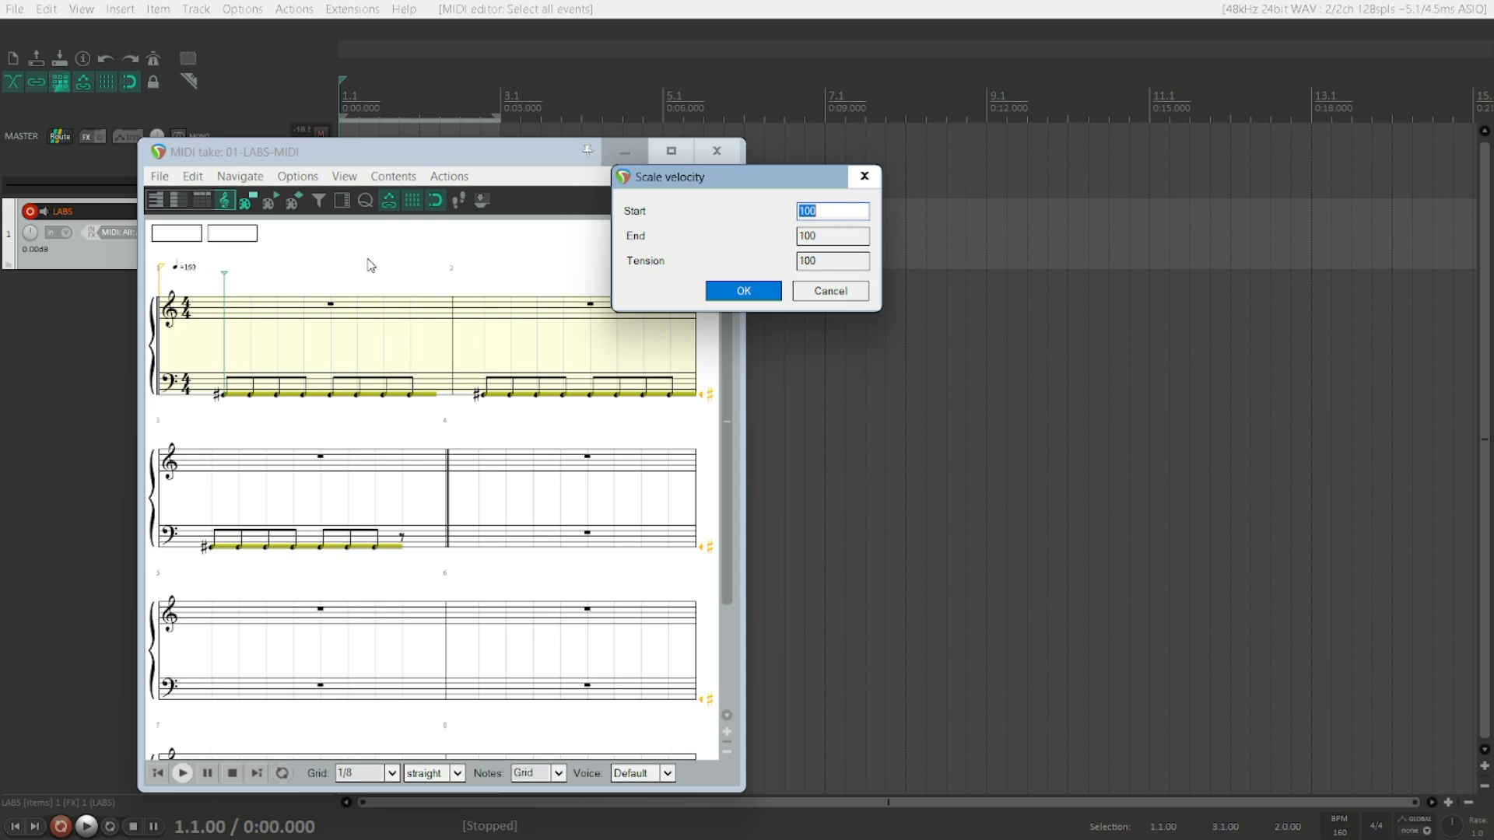
key(Tab)
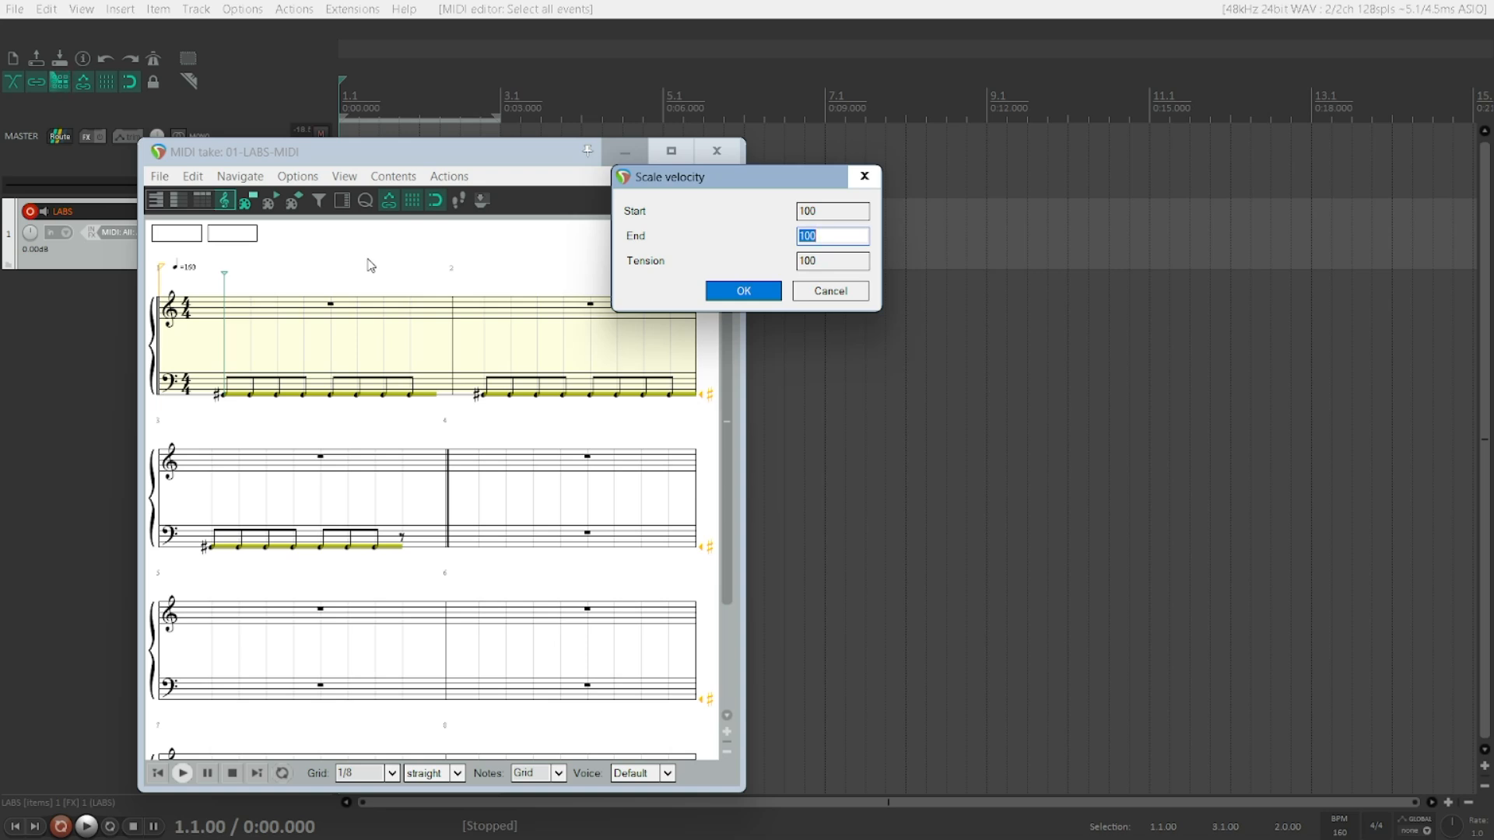
text(0)
key(Tab)
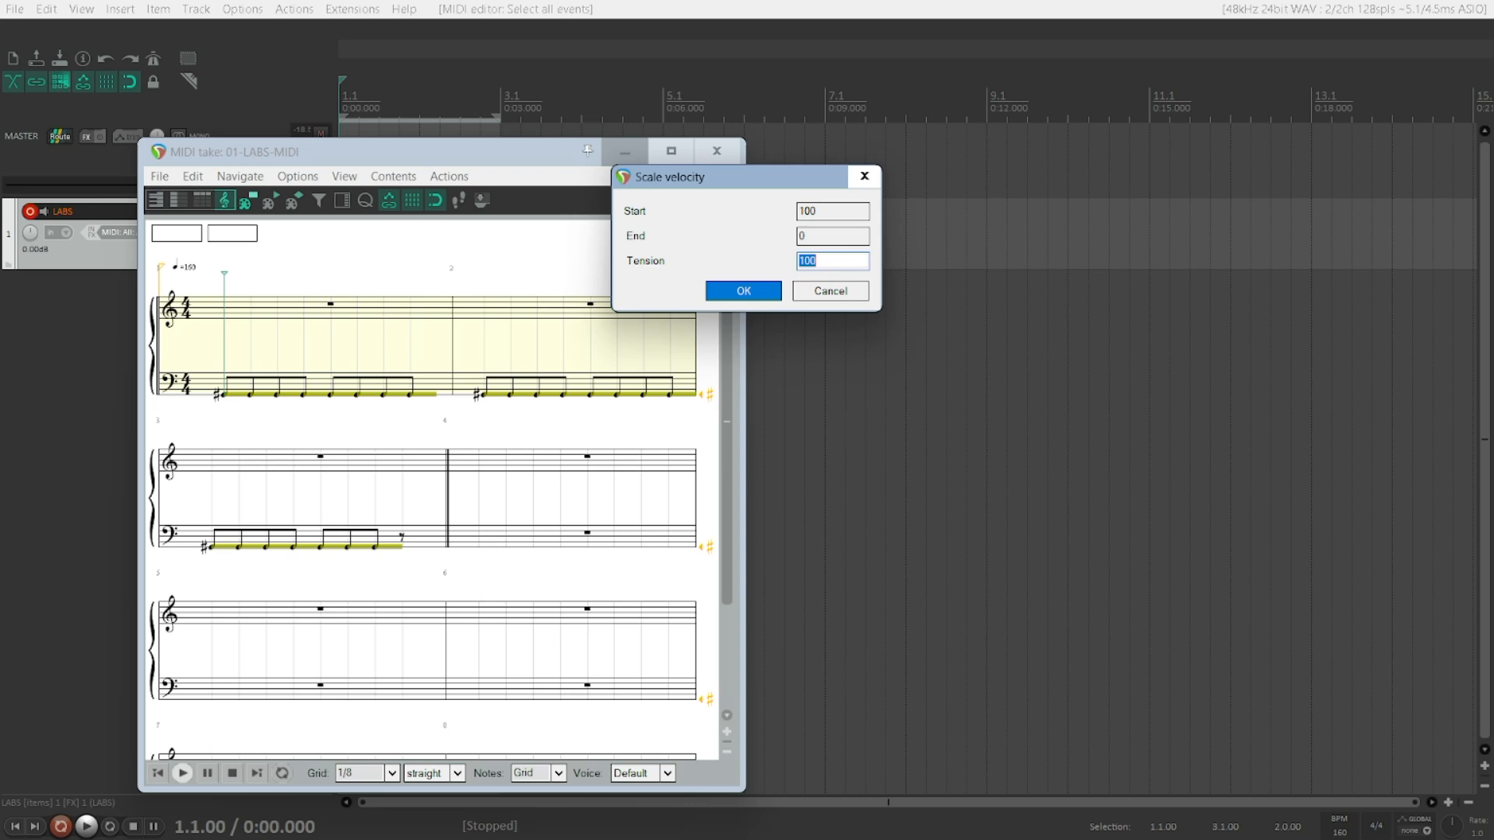
key(Return)
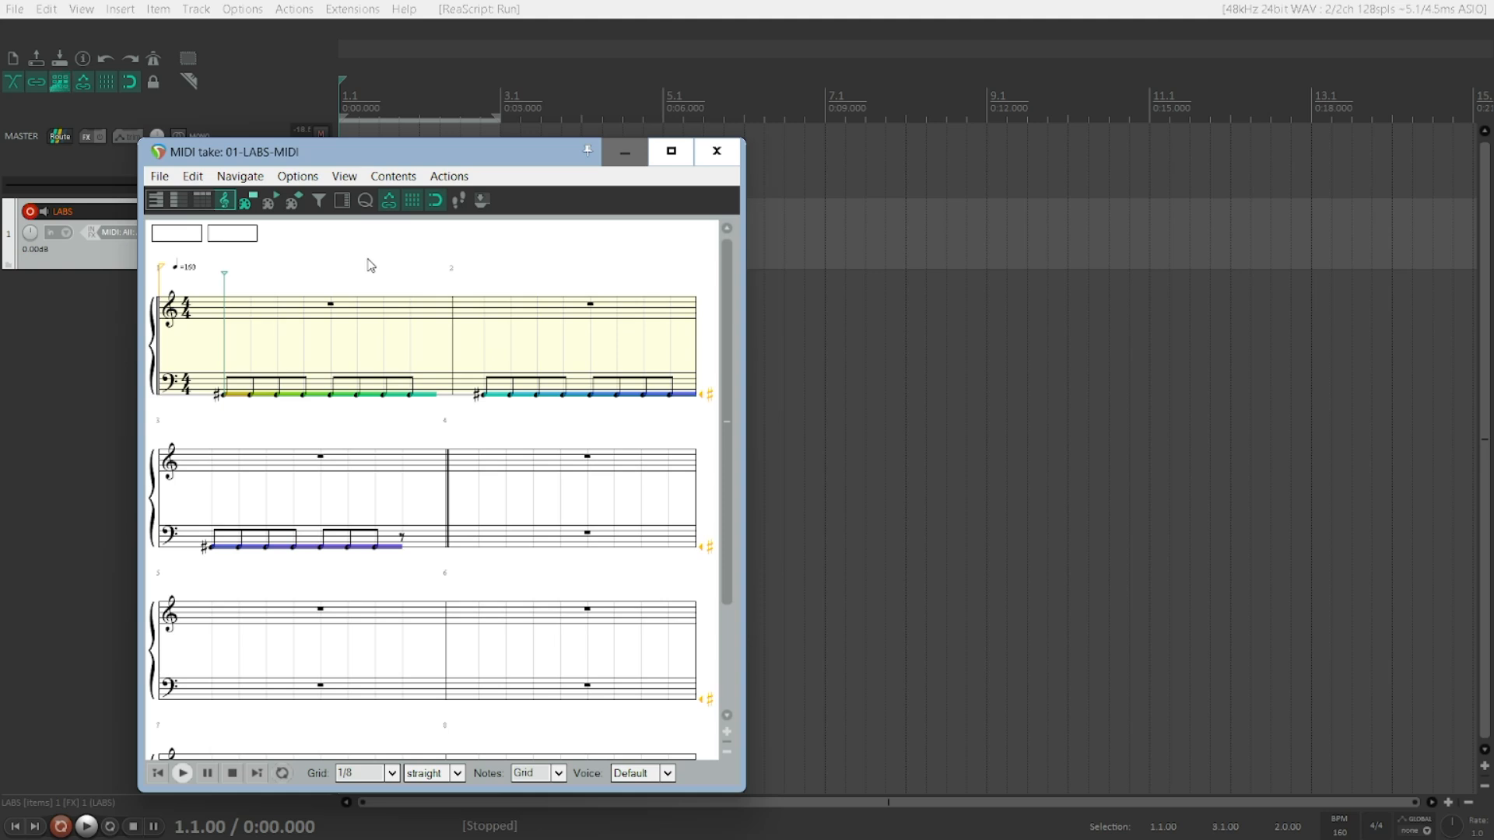
Step: Play back the MIDI item to hear the velocity change
key(space)
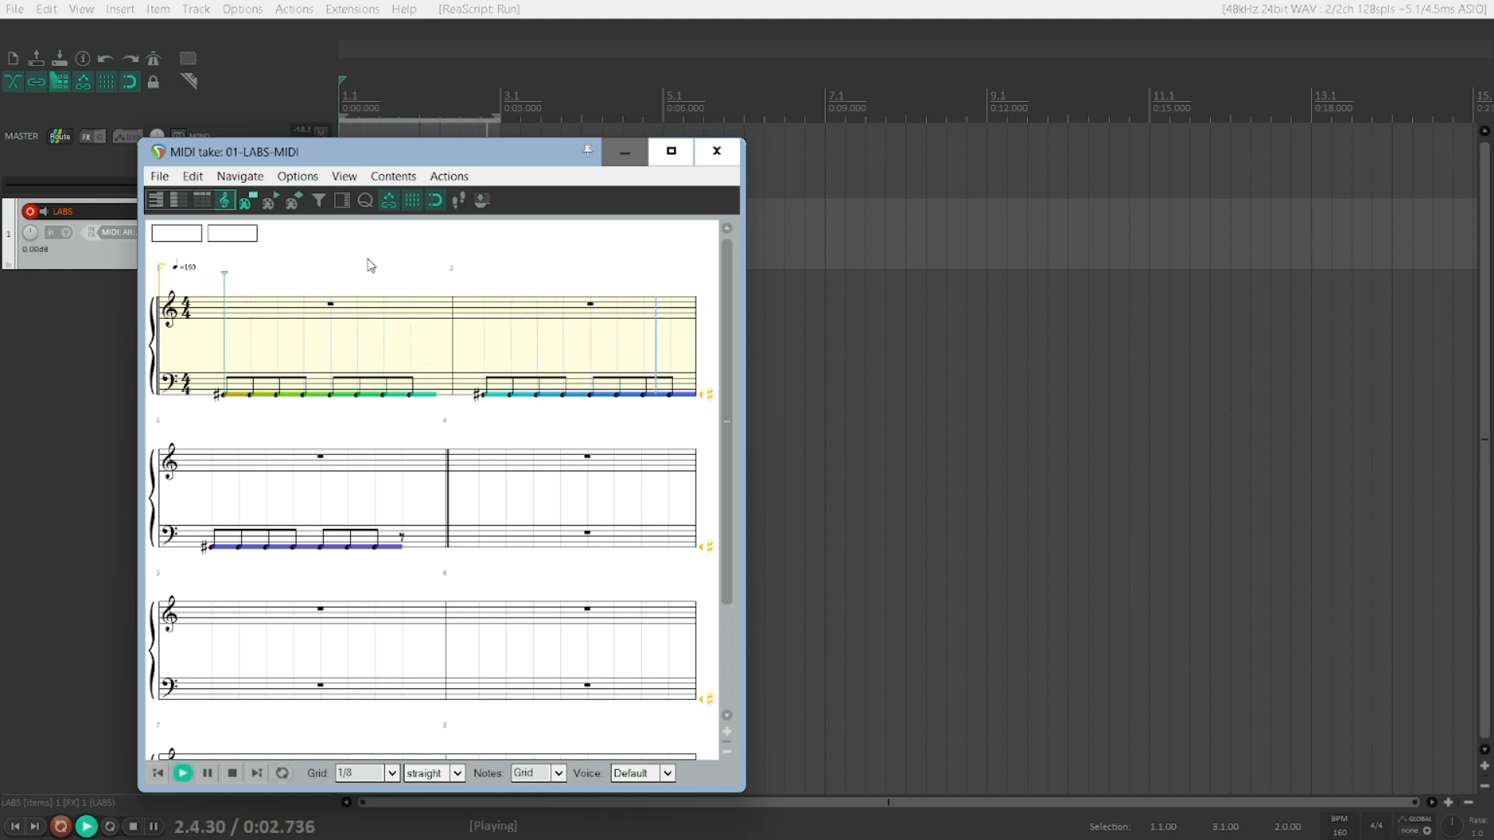
key(space)
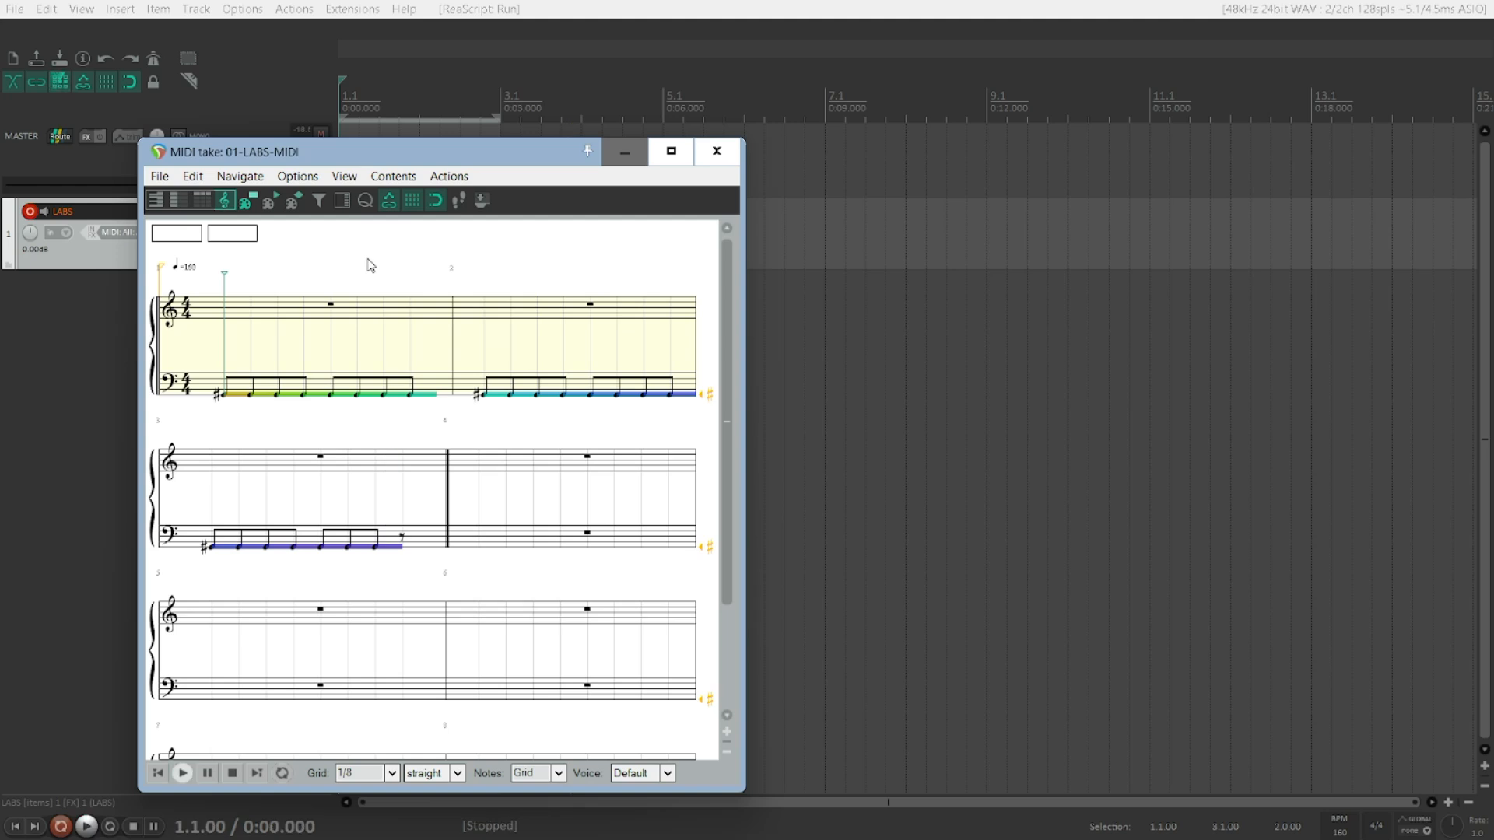
key(space)
key(space)
Step: Scale the velocity of all selected notes with start 0 and end 100
key(v)
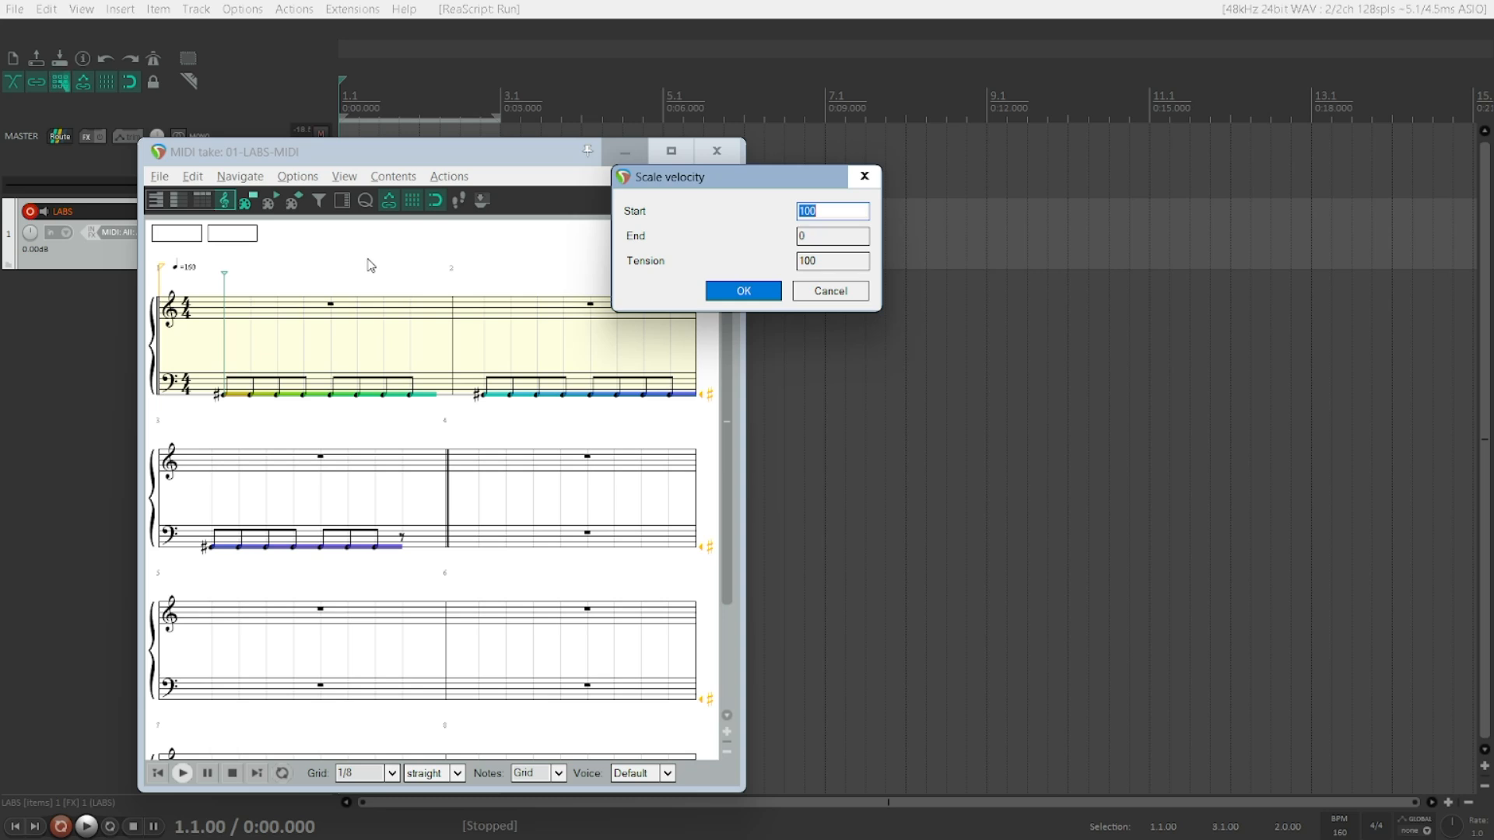
text(0)
key(Tab)
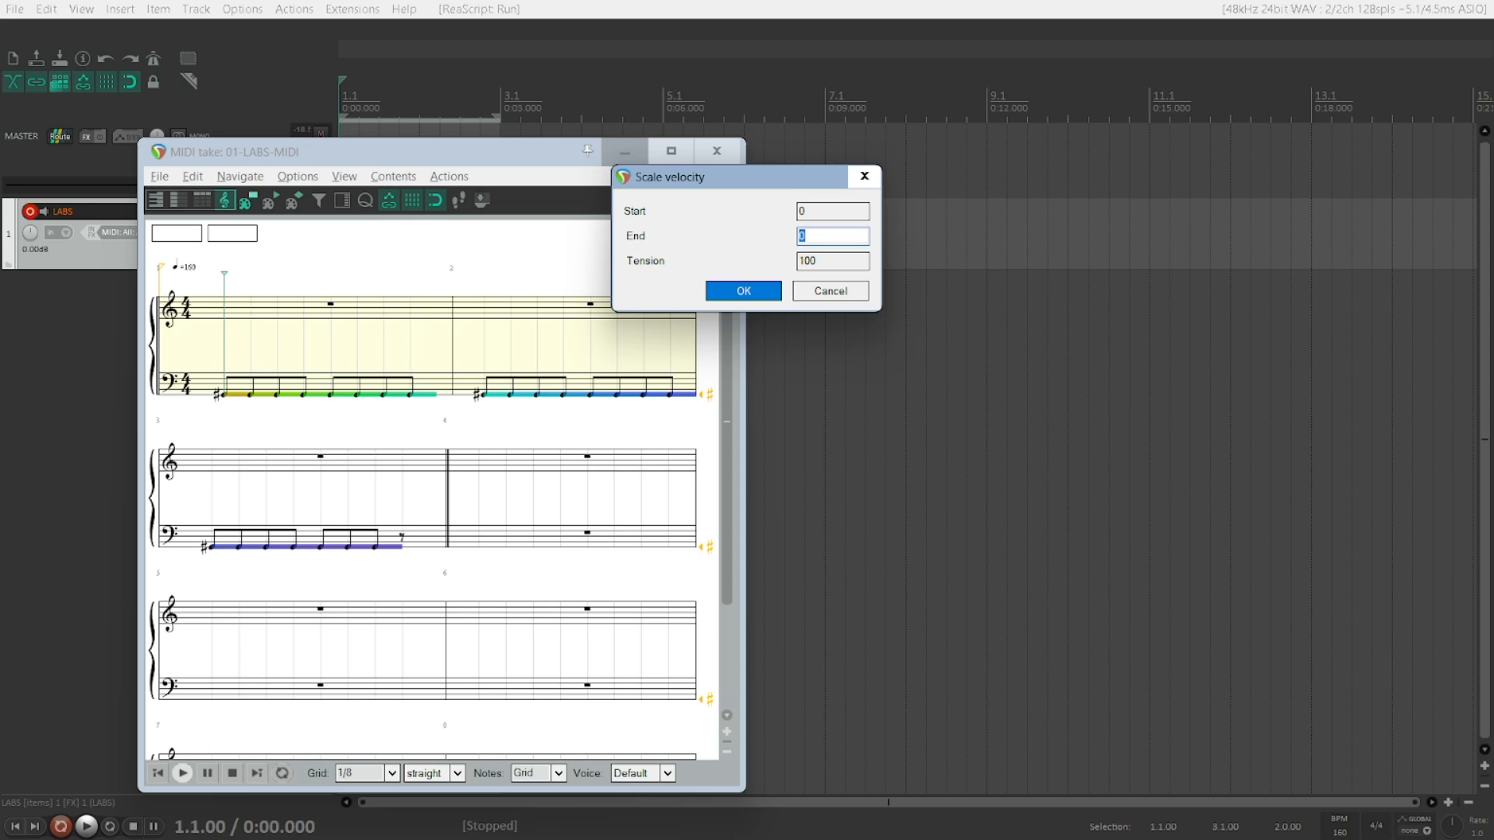
text(100)
key(Tab)
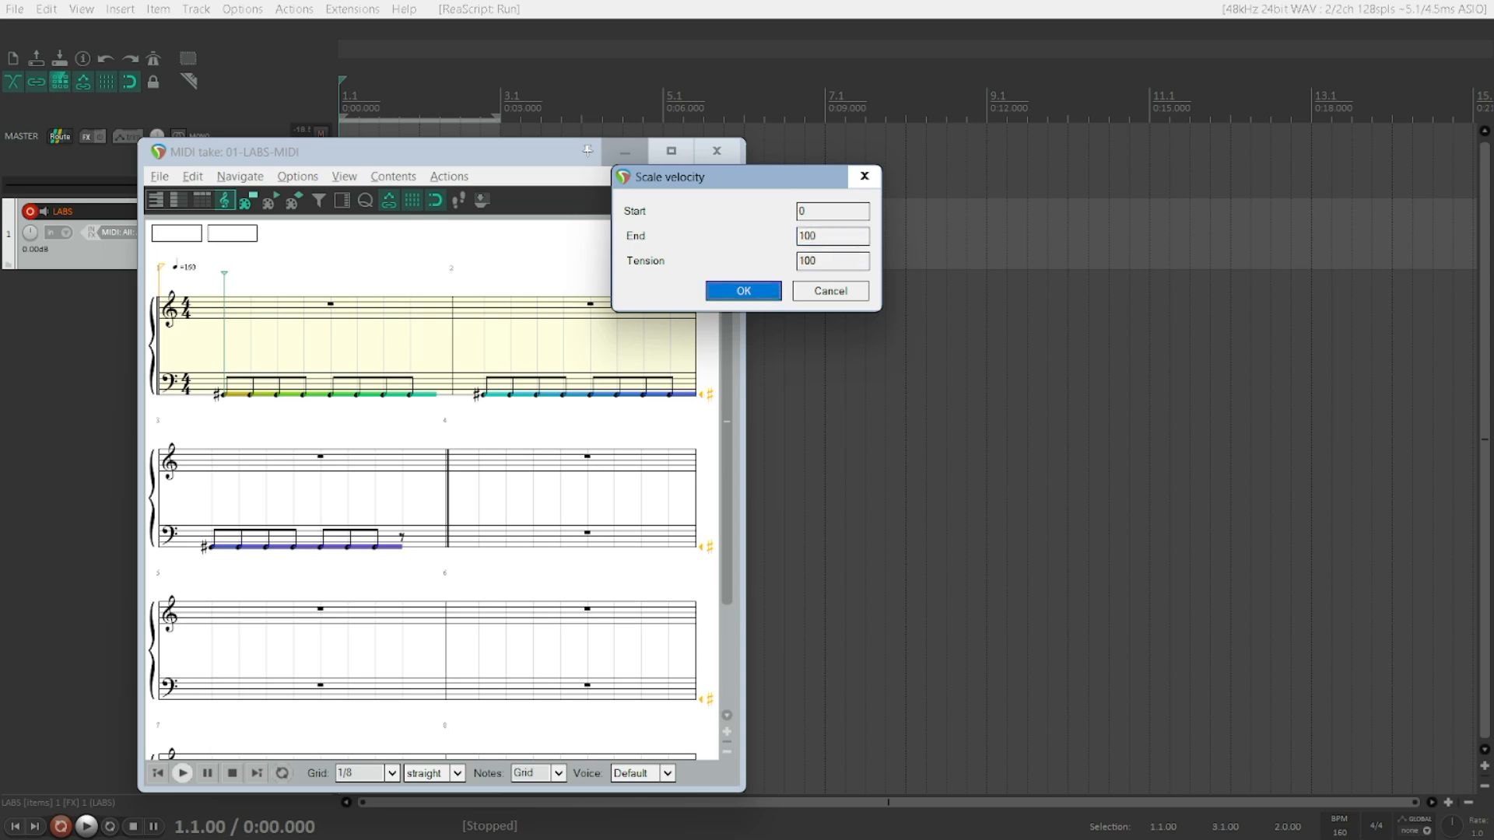
key(Return)
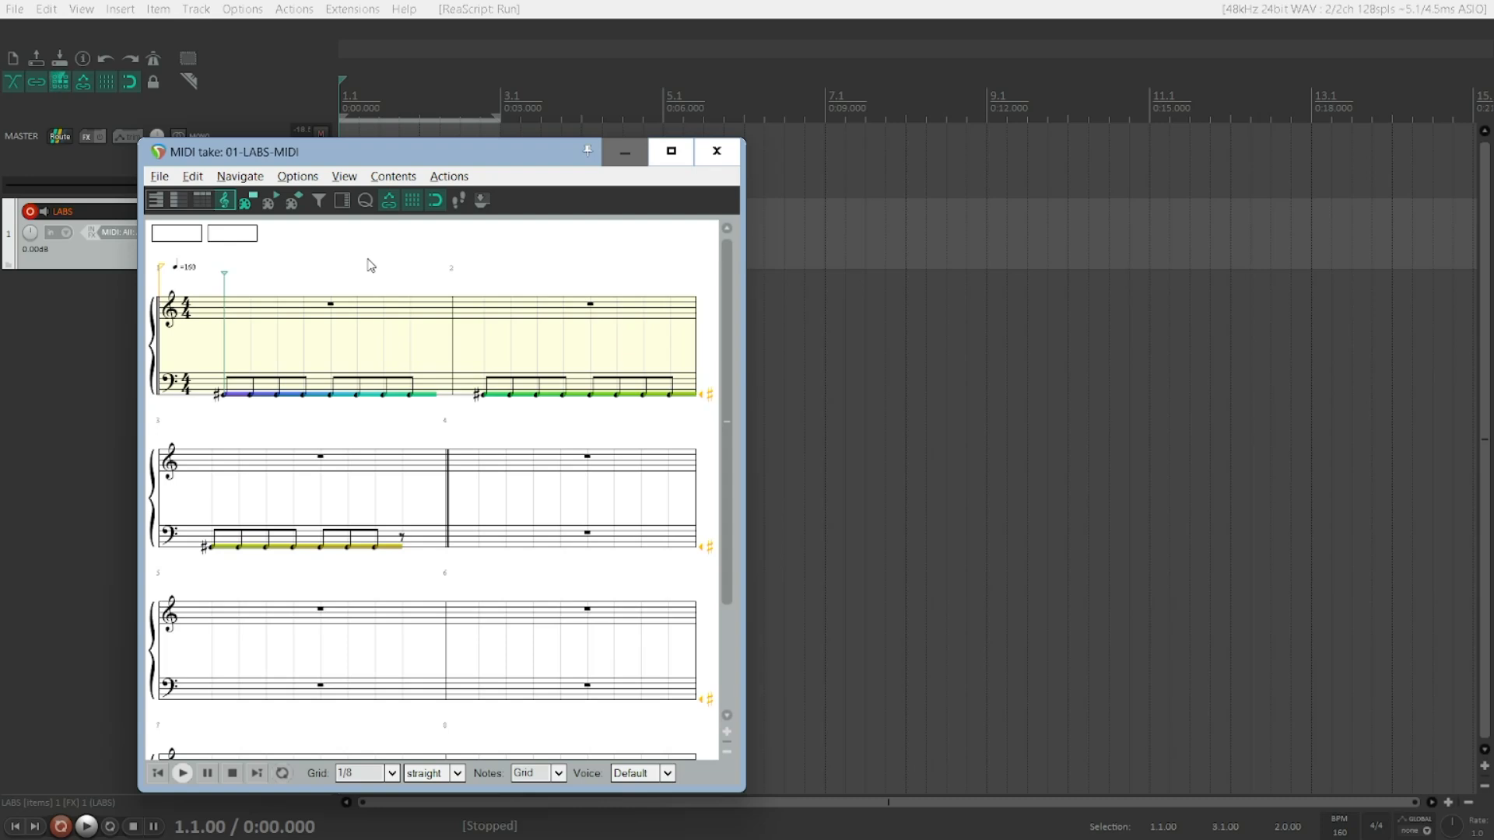
Step: Play back the MIDI item to hear the rising velocity
key(space)
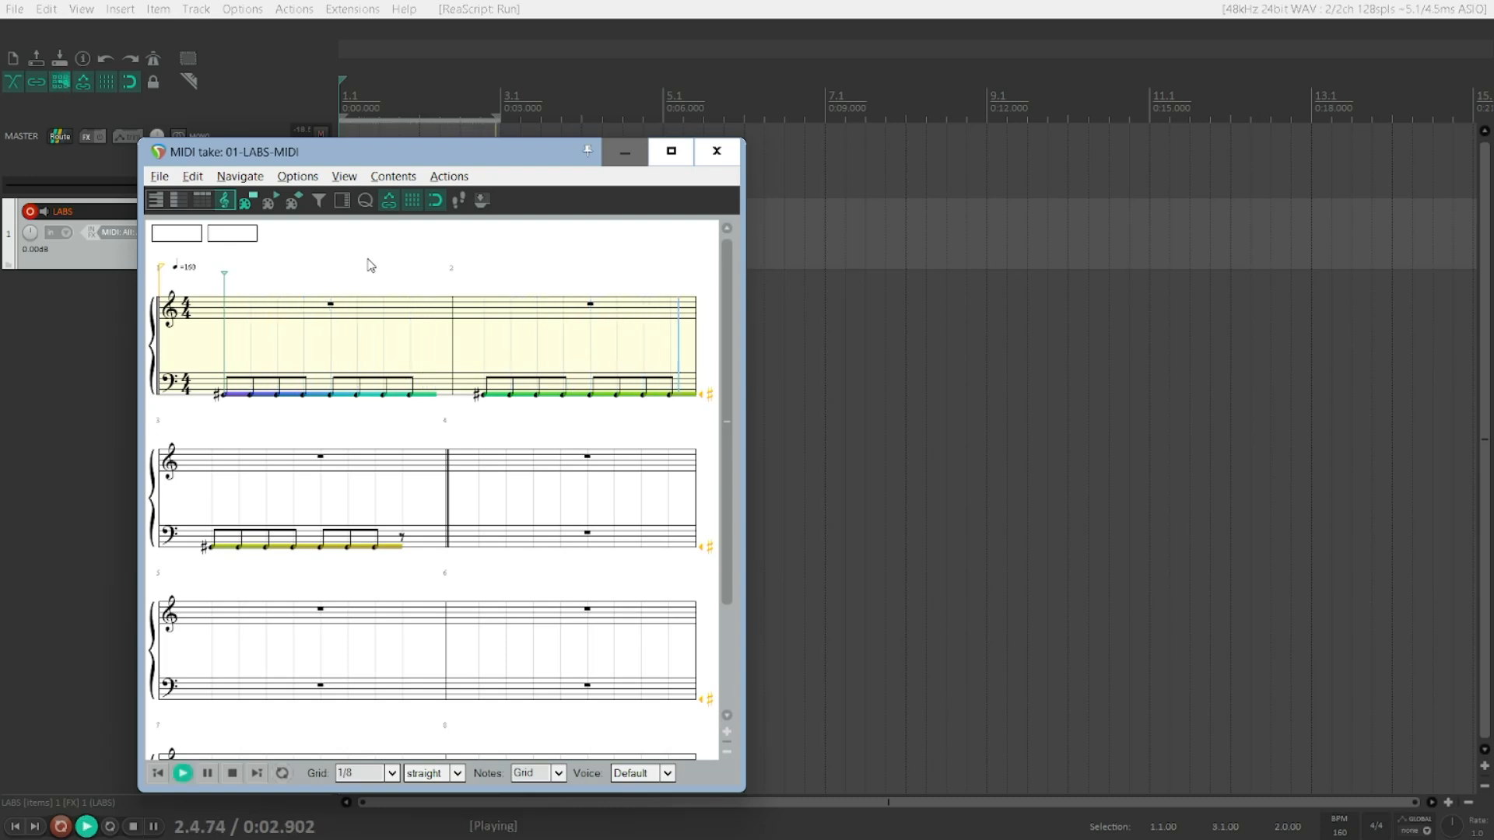
key(space)
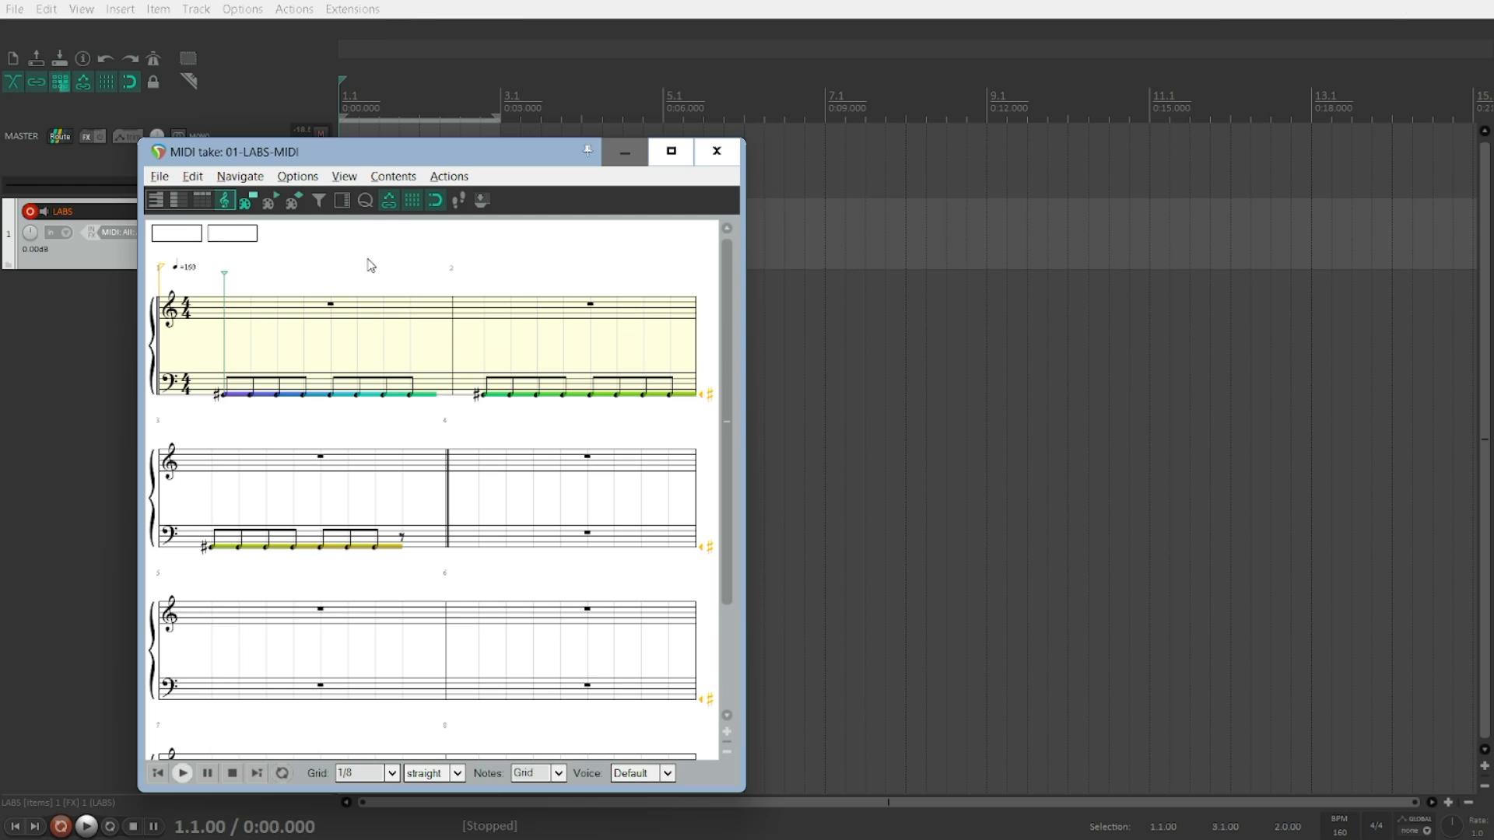
key(space)
key(space)
Step: Scale the velocity of all notes with the start value set to 100
key(v)
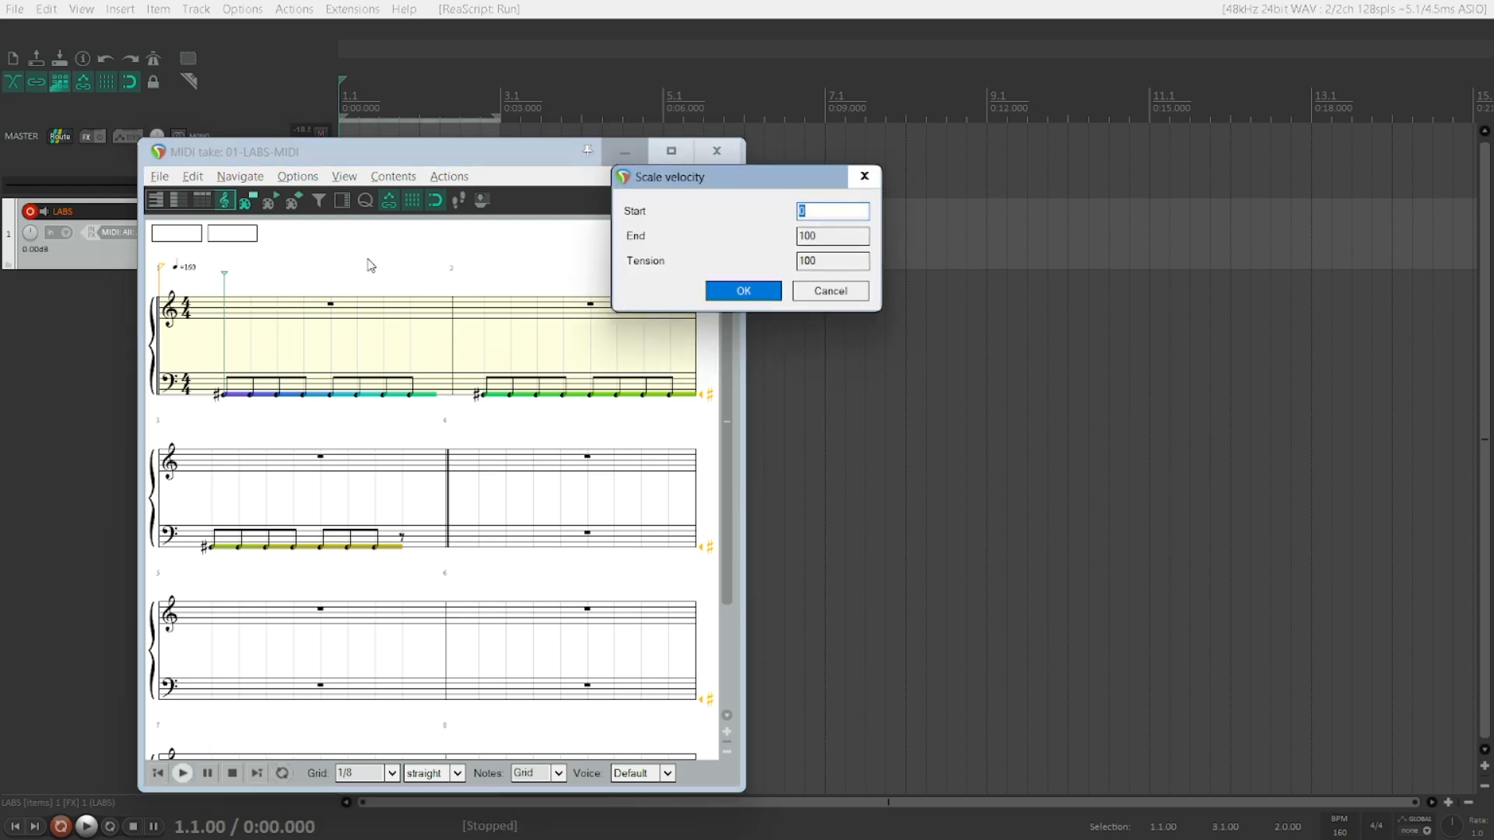
text(100)
key(Return)
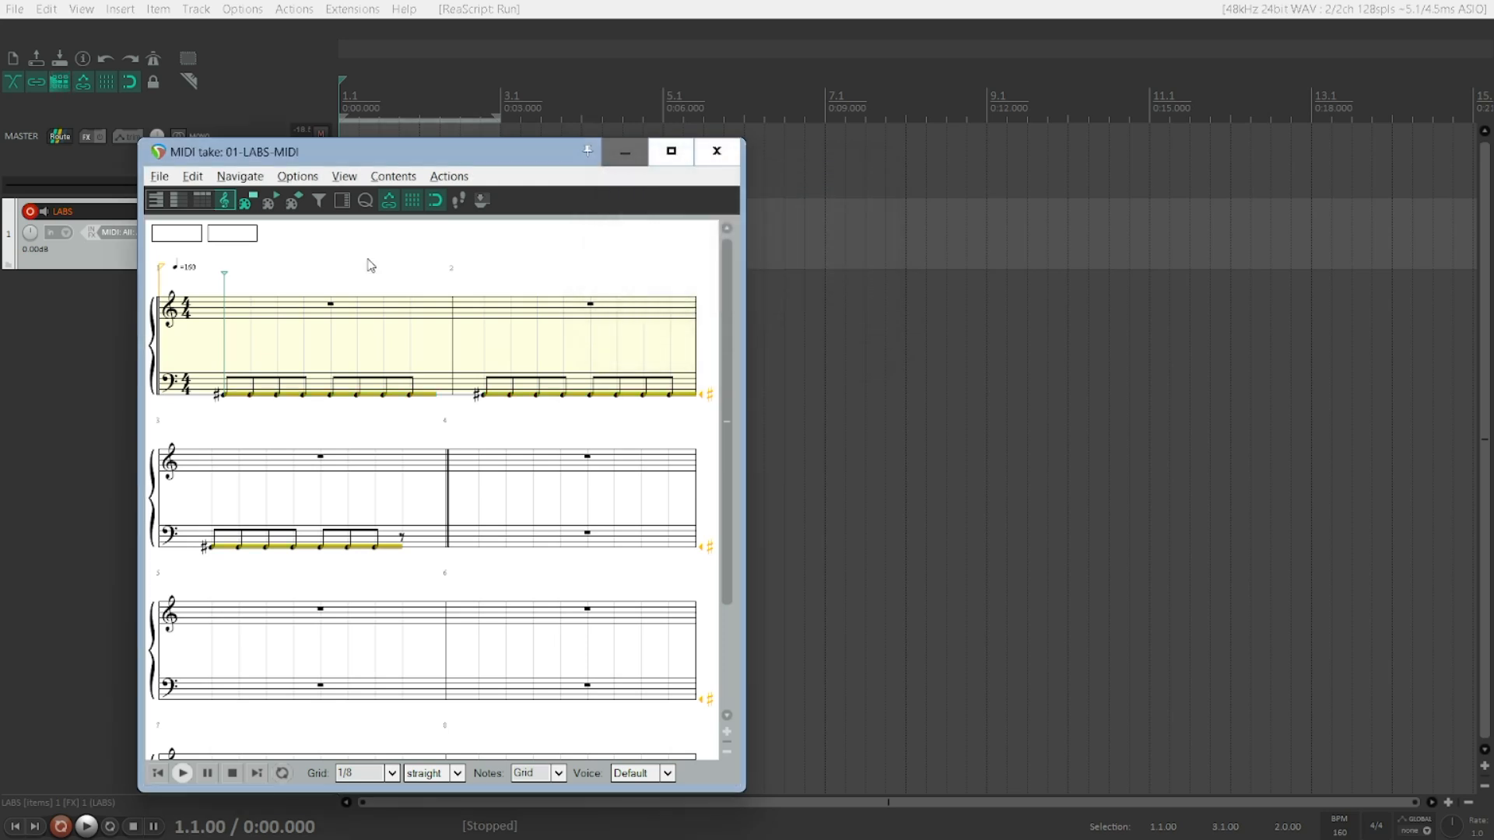
key(space)
key(End)
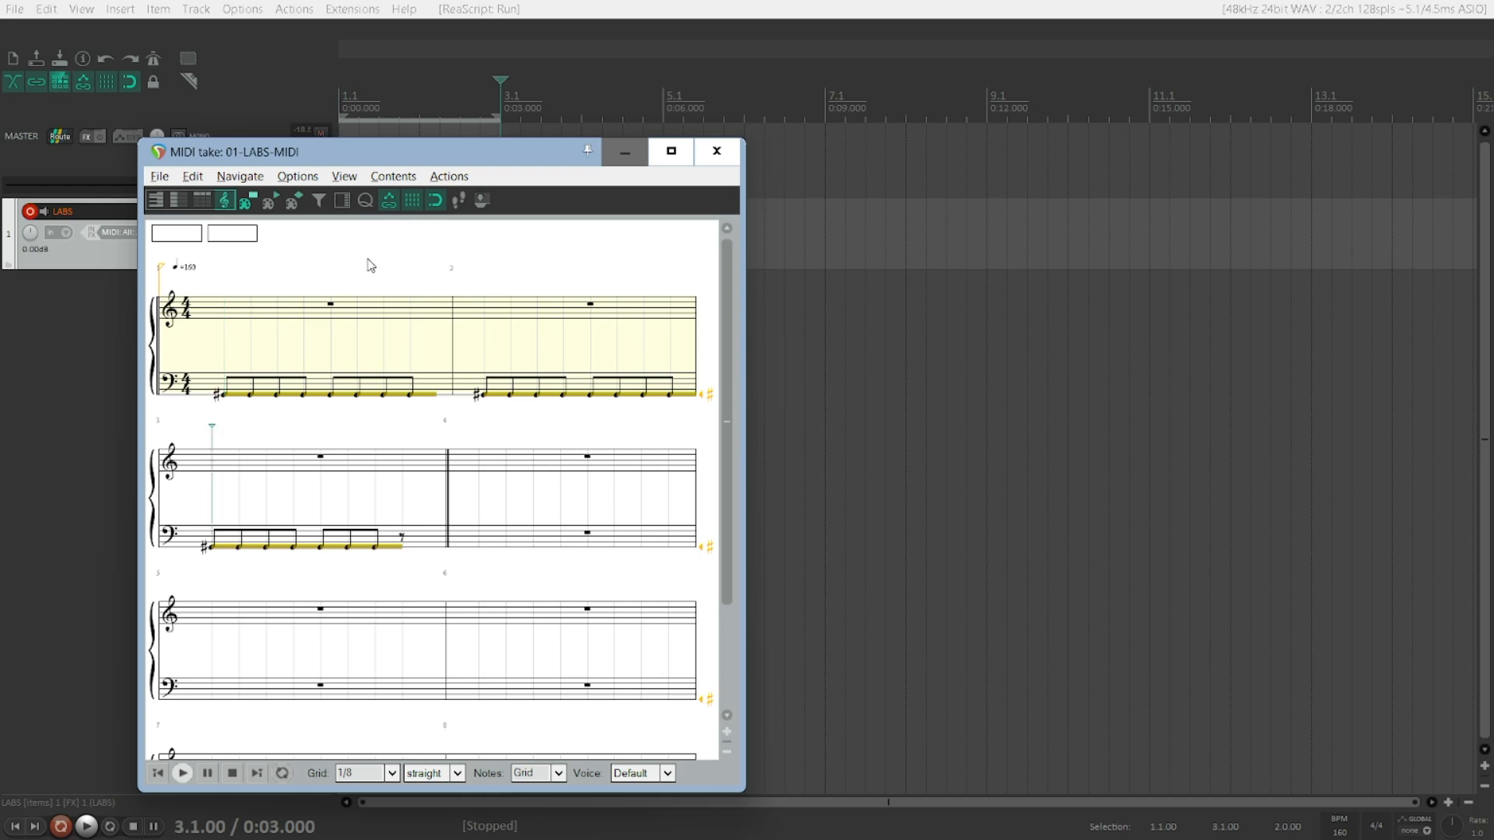
key(ctrl+Left)
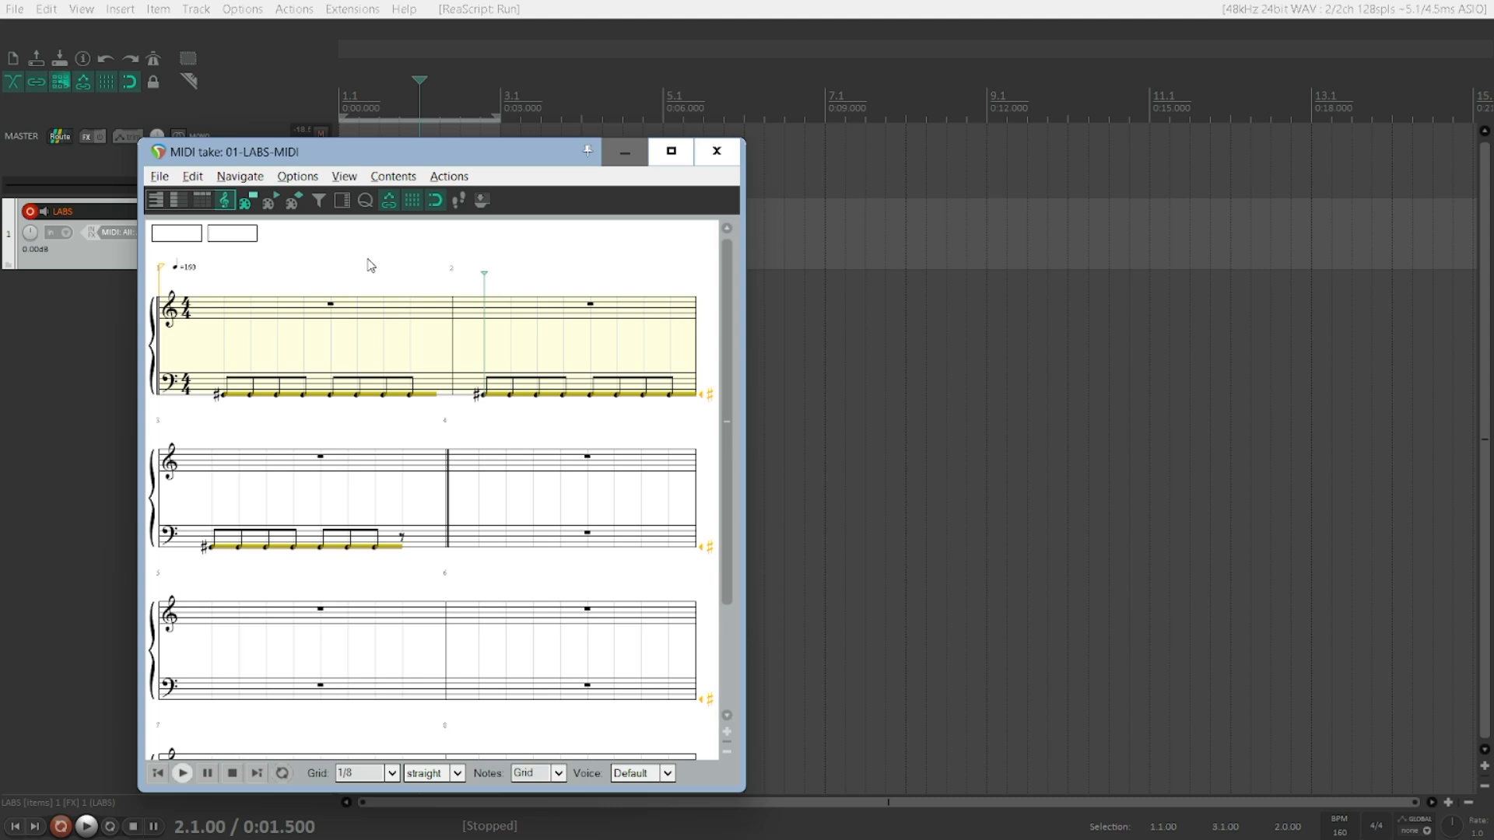
key(ctrl+Left)
key(Right)
key(Right)
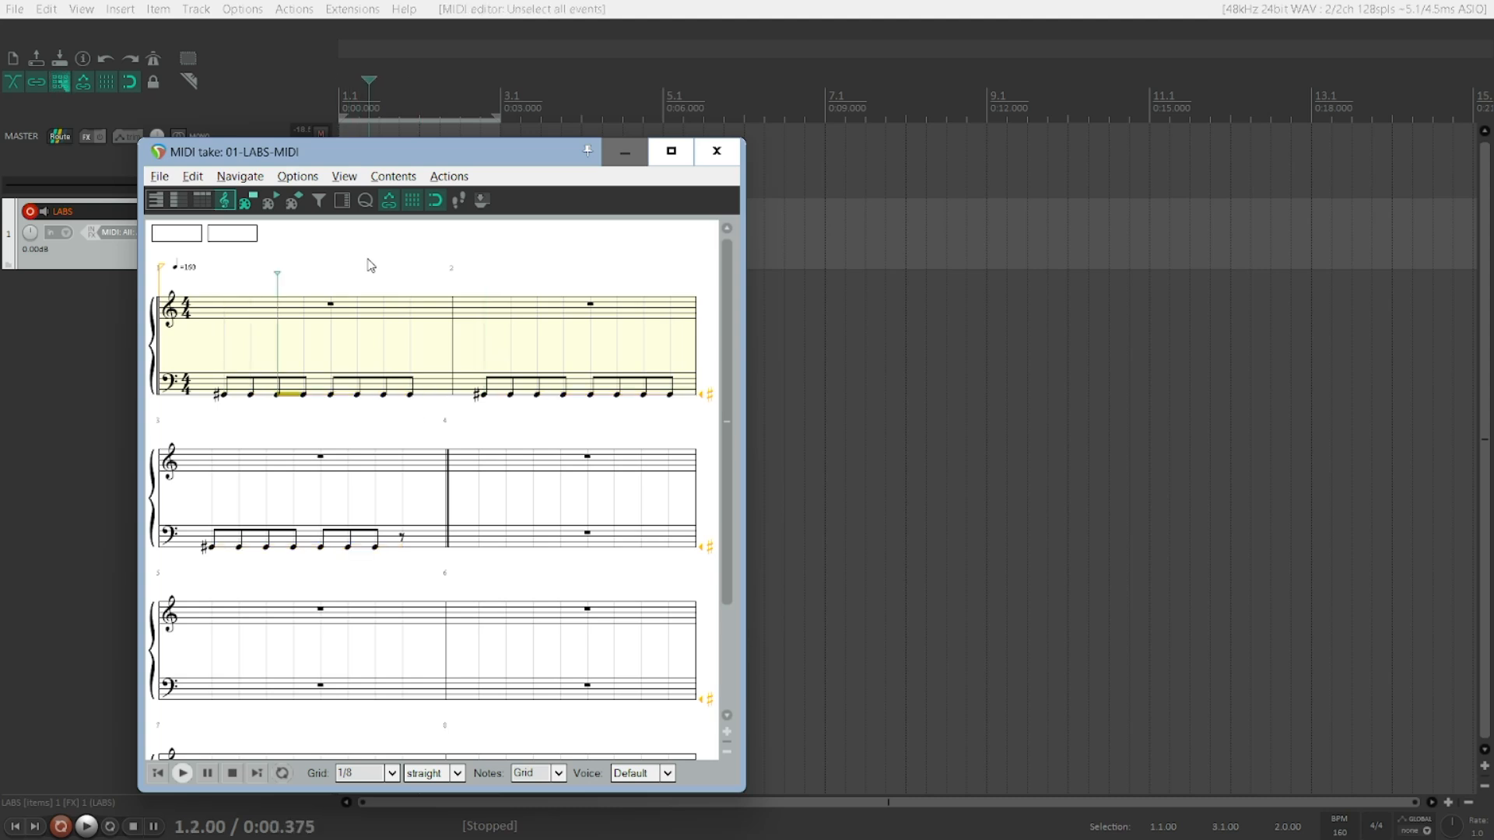
key(shift+Right)
key(shift+Right)
key(shift+Right)
key(shift+Right)
key(shift+Right)
key(shift+Right)
key(shift+Right)
Step: Select several notes in the second measure and scale their velocity with the start value set to 0
key(shift+Right)
key(Left)
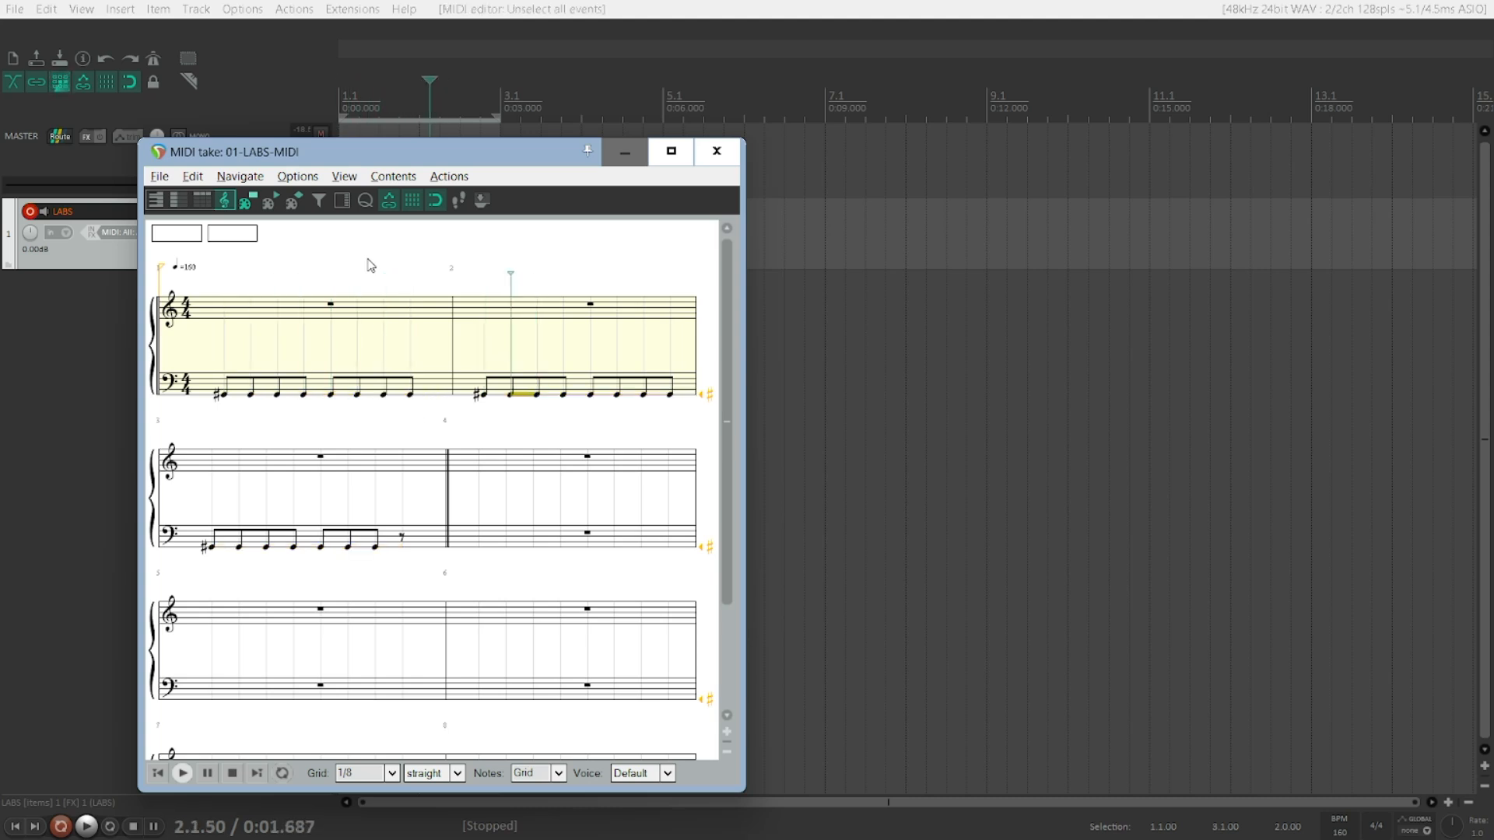
key(shift+Right)
key(shift+Right)
key(shift+Right)
key(shift+Right)
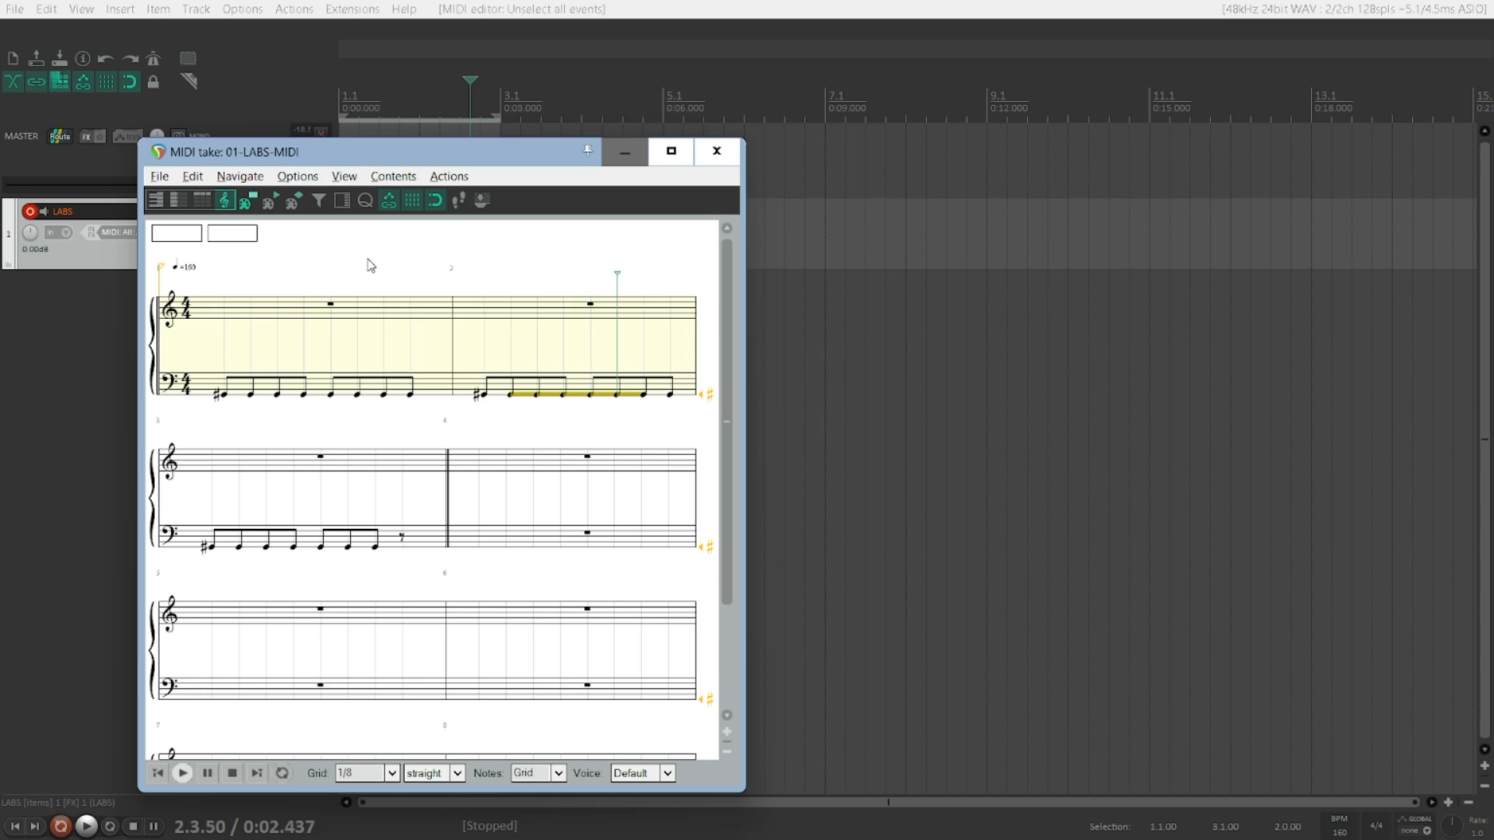
key(v)
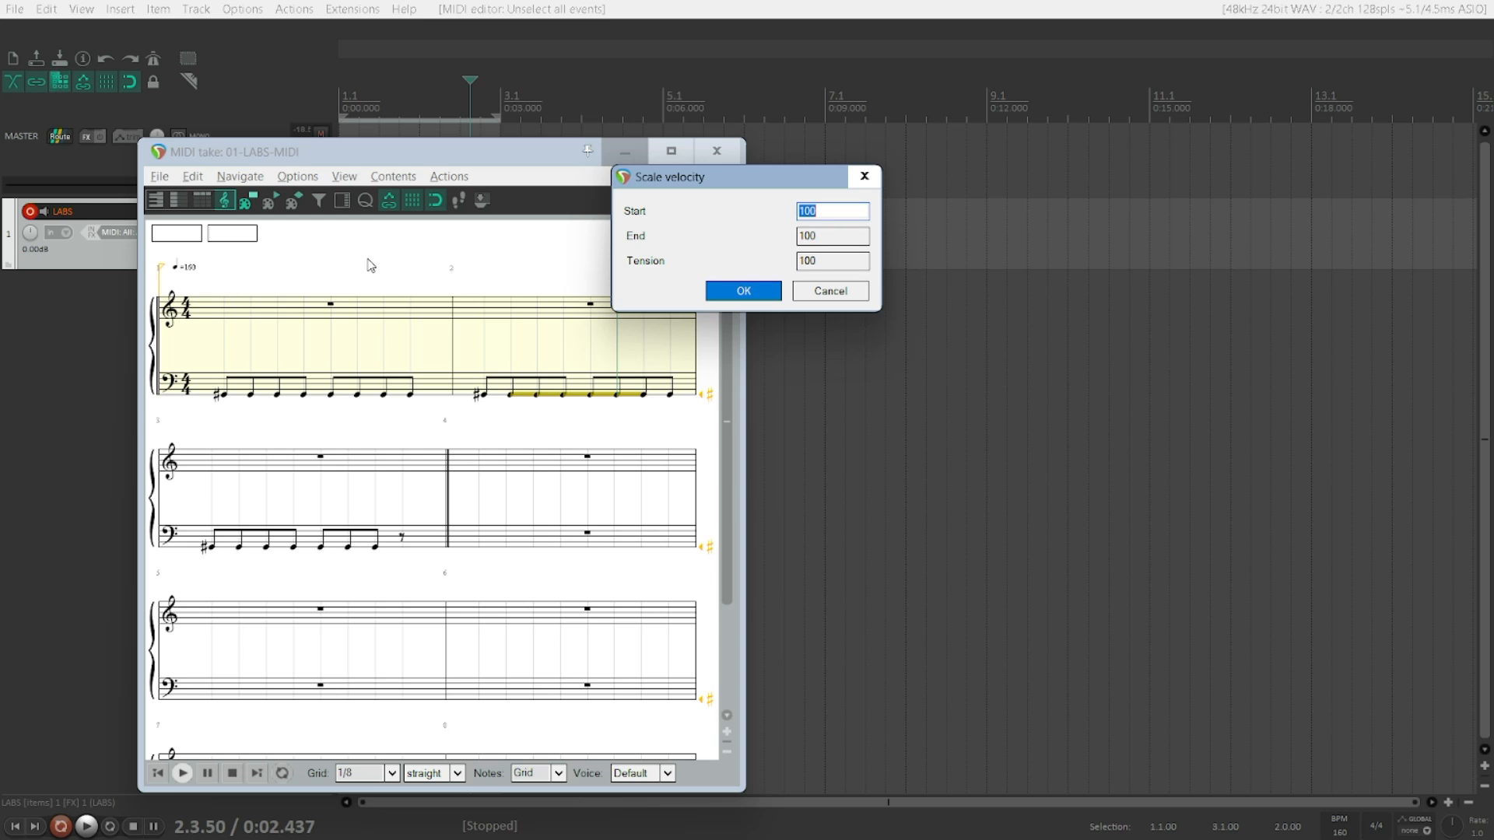
text(0)
key(Return)
Step: Play back the edited passage from the start and undo the last edit
key(space)
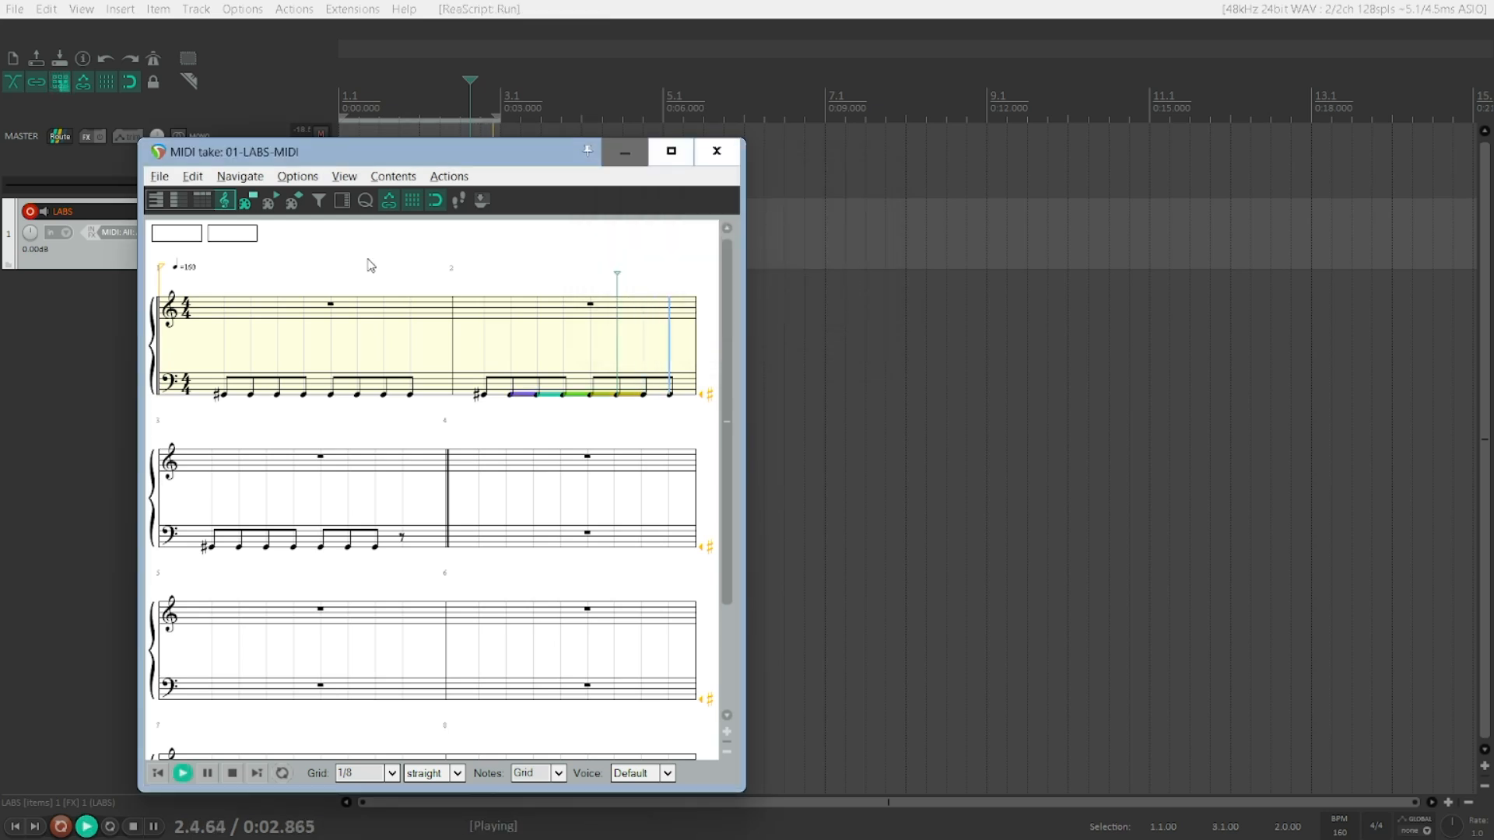
key(Home)
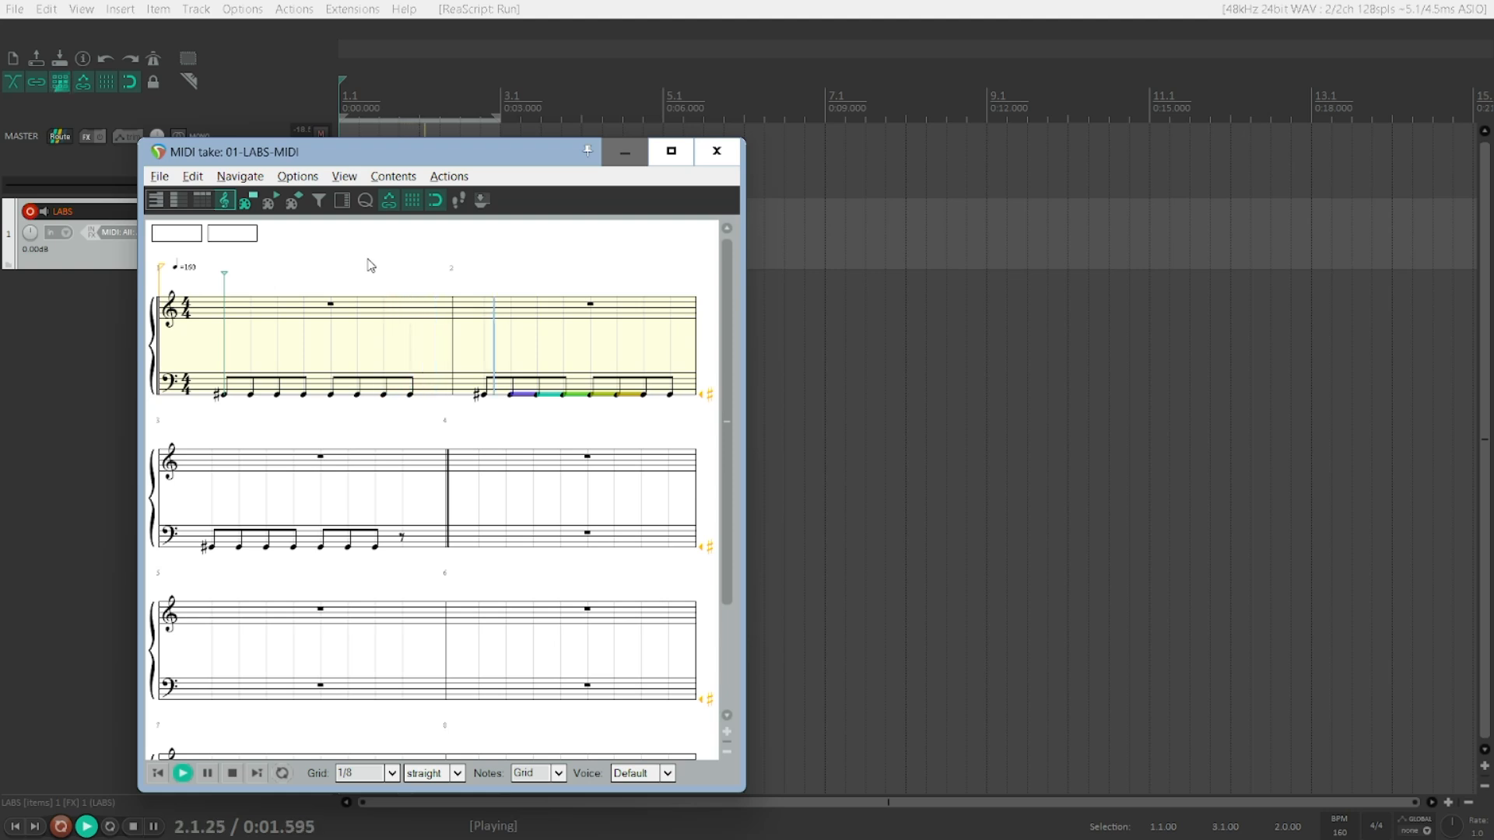
key(space)
key(space)
key(space)
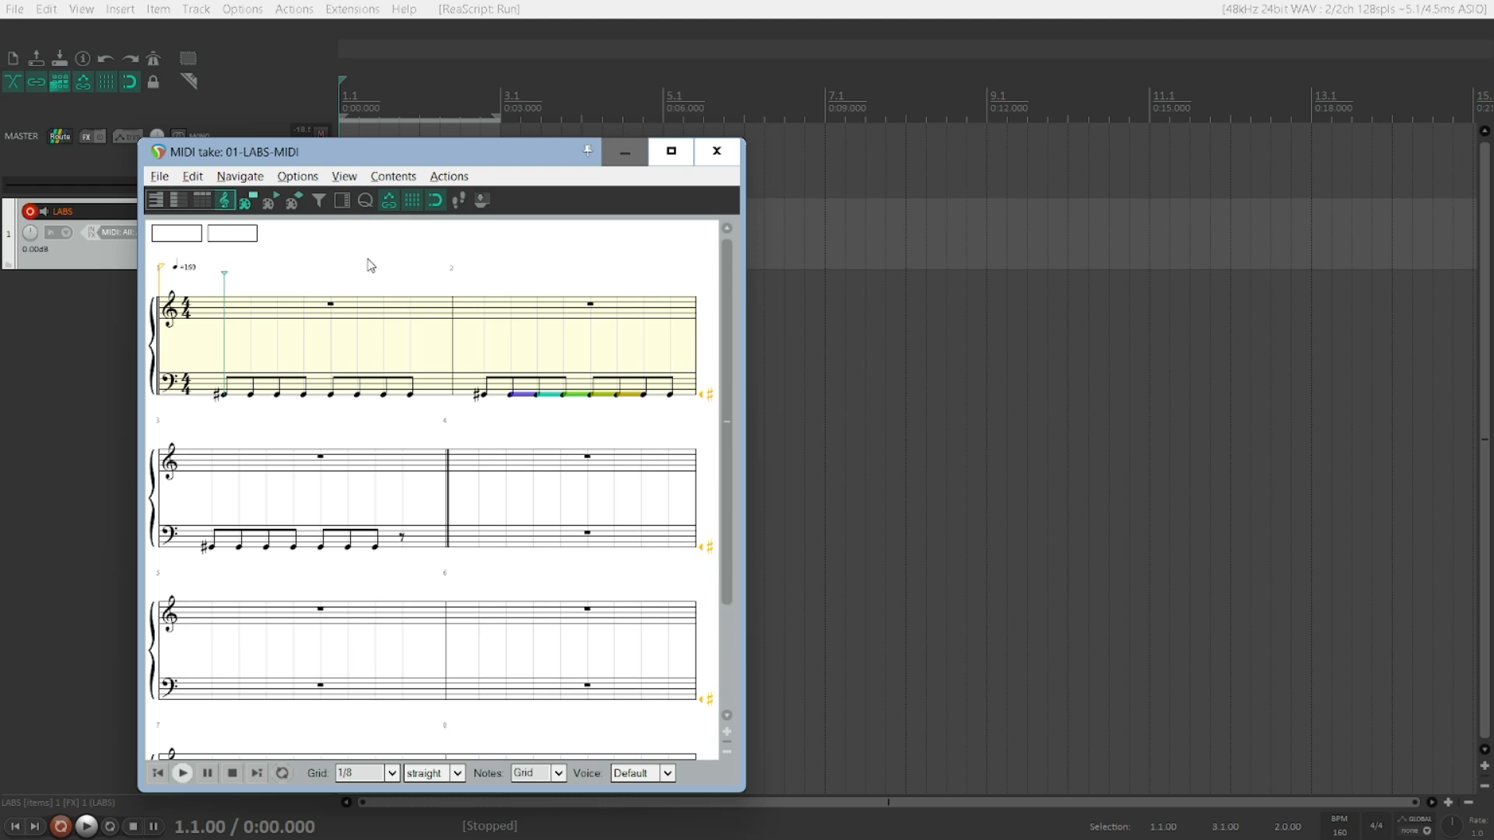
key(ctrl+z)
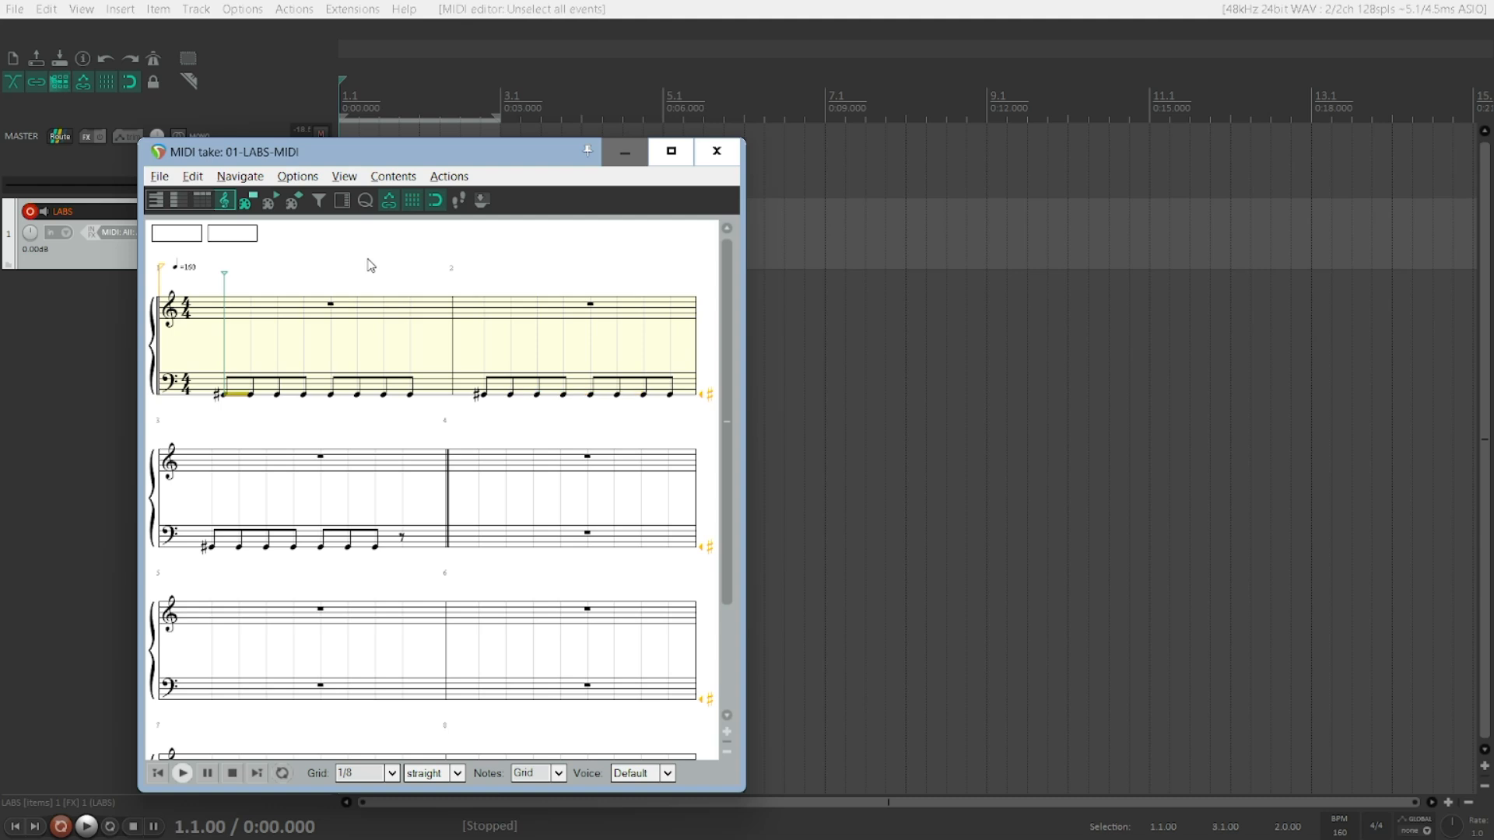